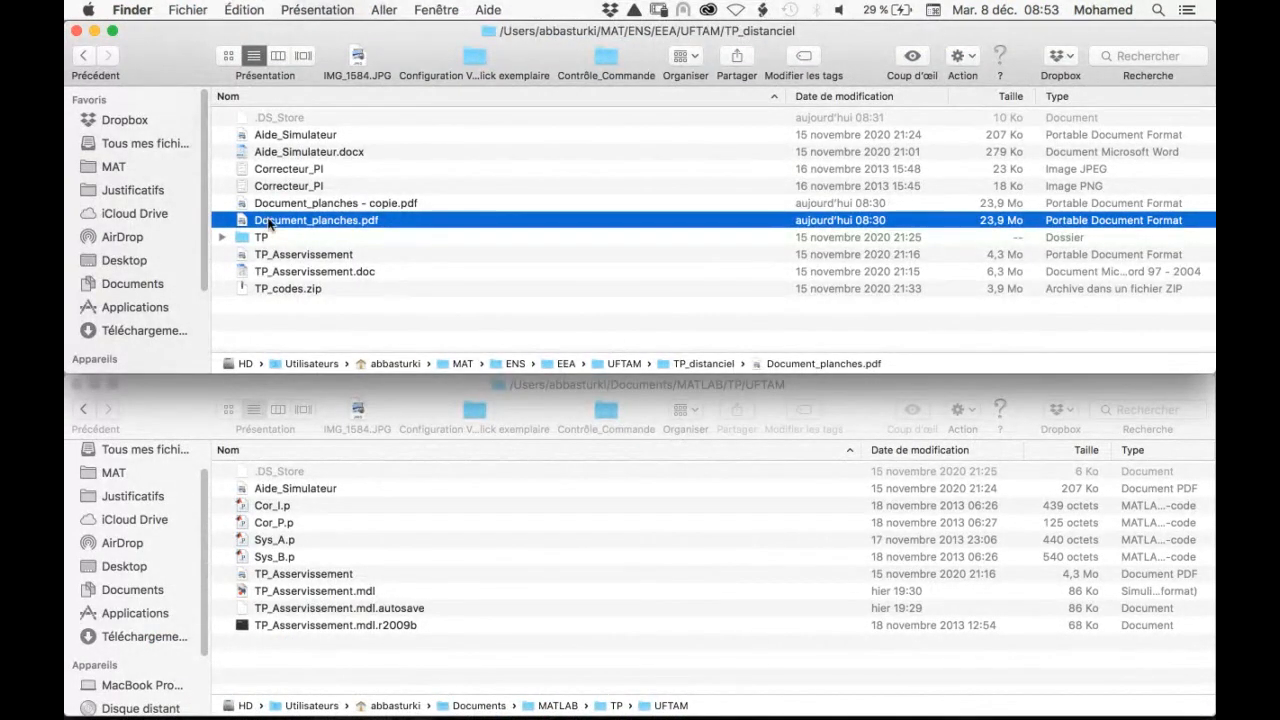
Open the TP_Asservissement PDF and read through to the simulator diagram in Figure 1
{"action": "double_click", "coordinate": [270, 255]}
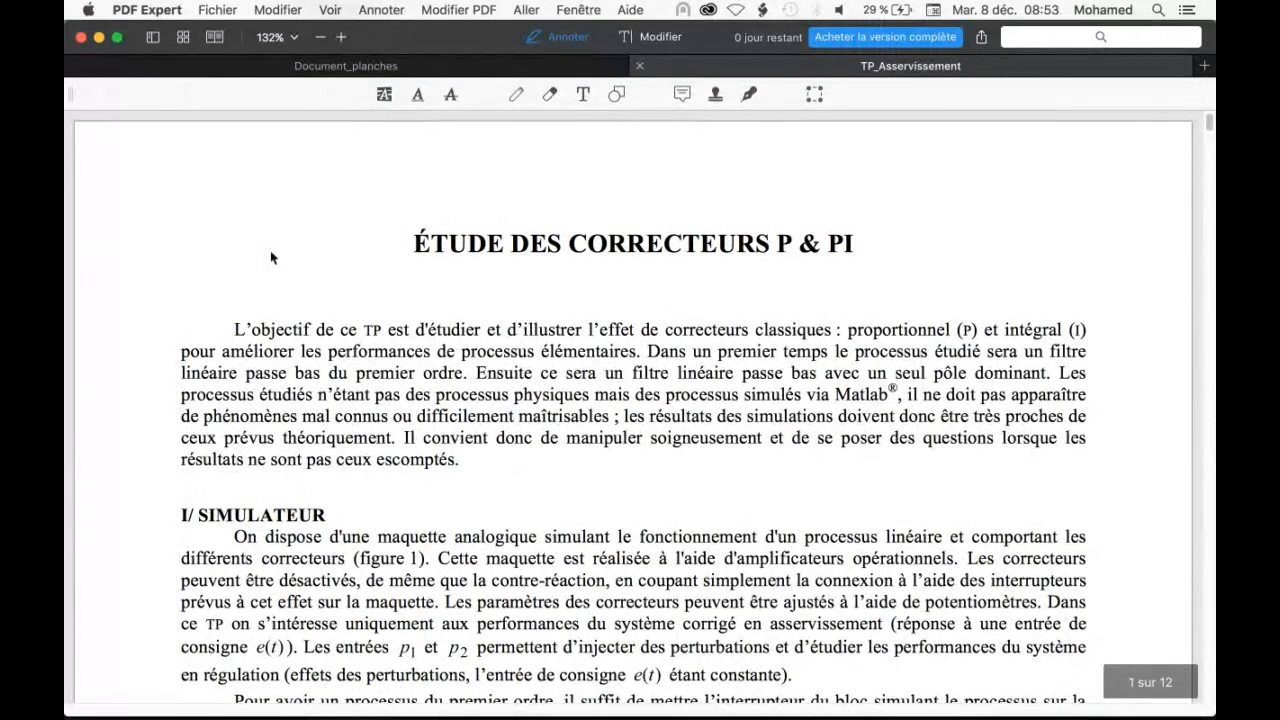
{"action": "scroll", "coordinate": [378, 371], "scroll_direction": "down", "scroll_amount": 2}
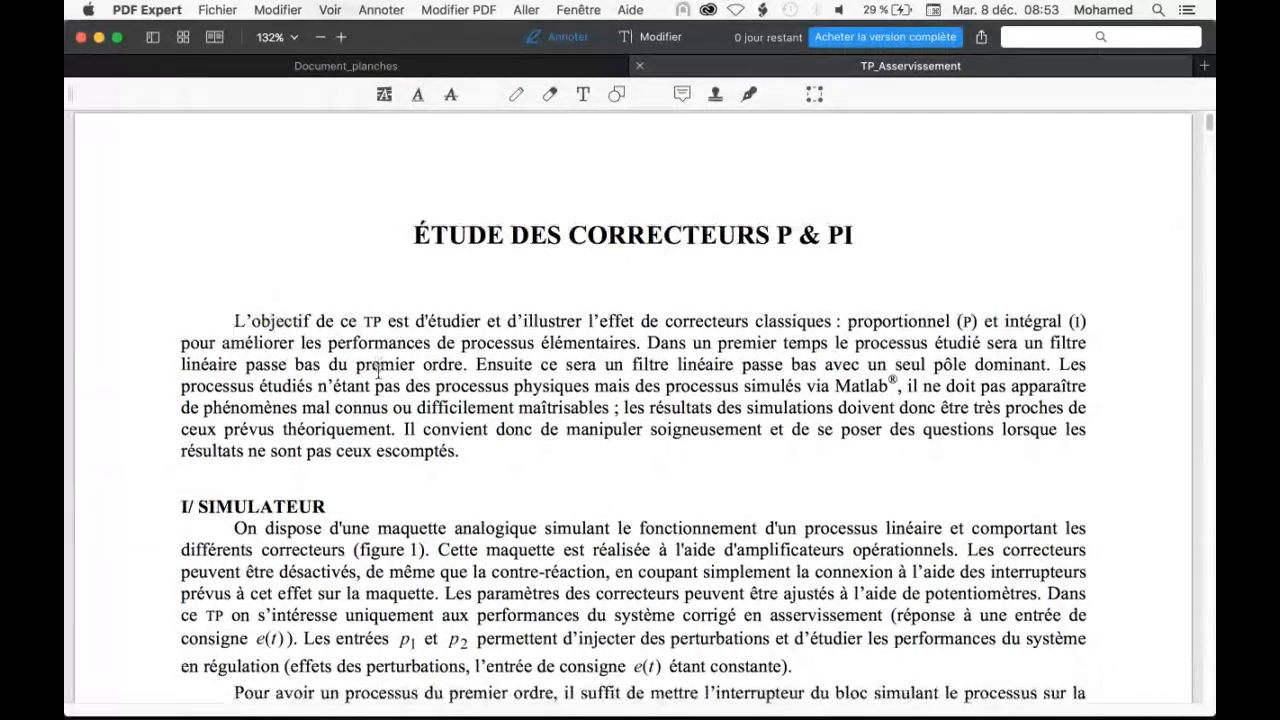
{"action": "scroll", "coordinate": [378, 371], "scroll_direction": "down", "scroll_amount": 3}
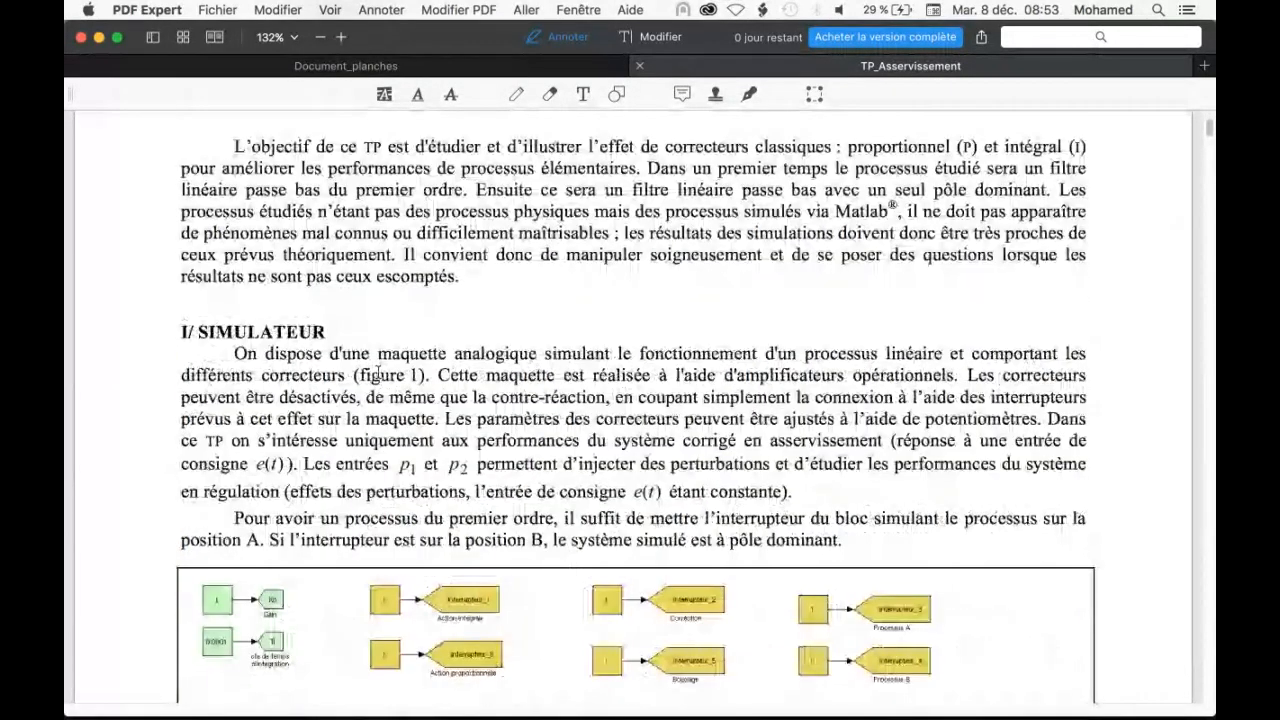
{"action": "scroll", "coordinate": [378, 371], "scroll_direction": "down", "scroll_amount": 6}
{"action": "scroll", "coordinate": [399, 486], "scroll_direction": "down", "scroll_amount": 1}
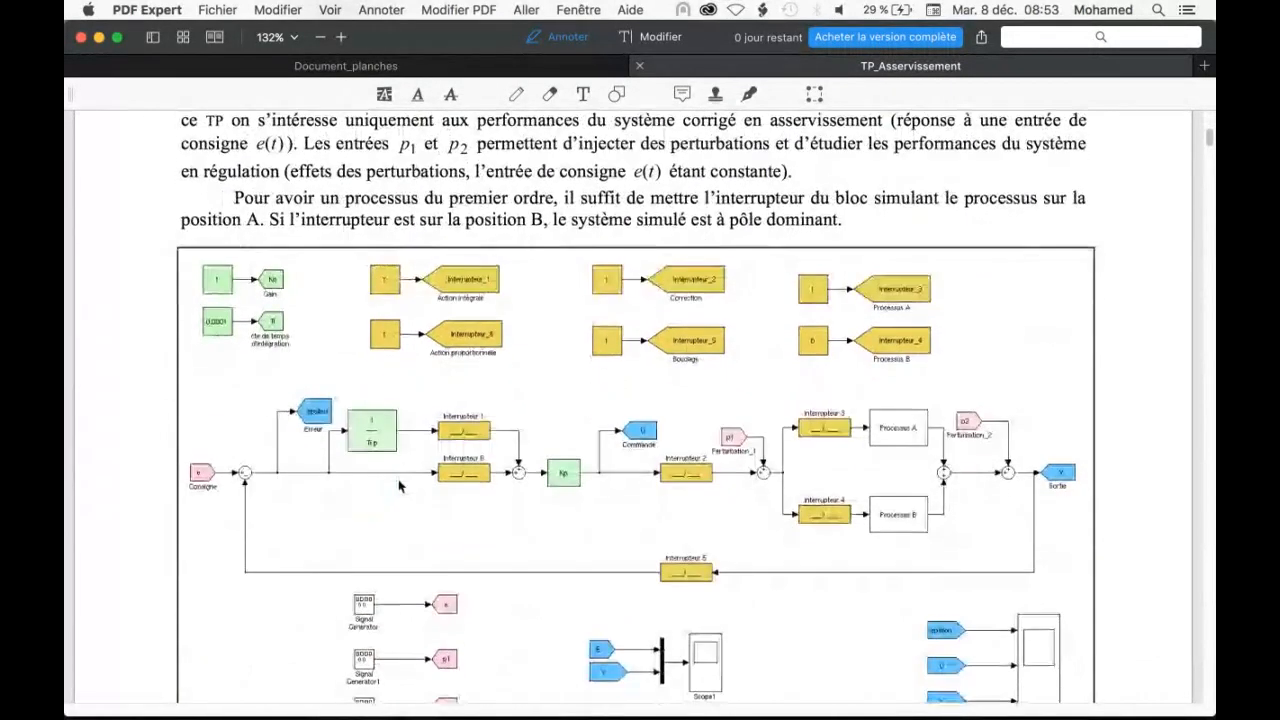
{"action": "scroll", "coordinate": [399, 486], "scroll_direction": "down", "scroll_amount": 2}
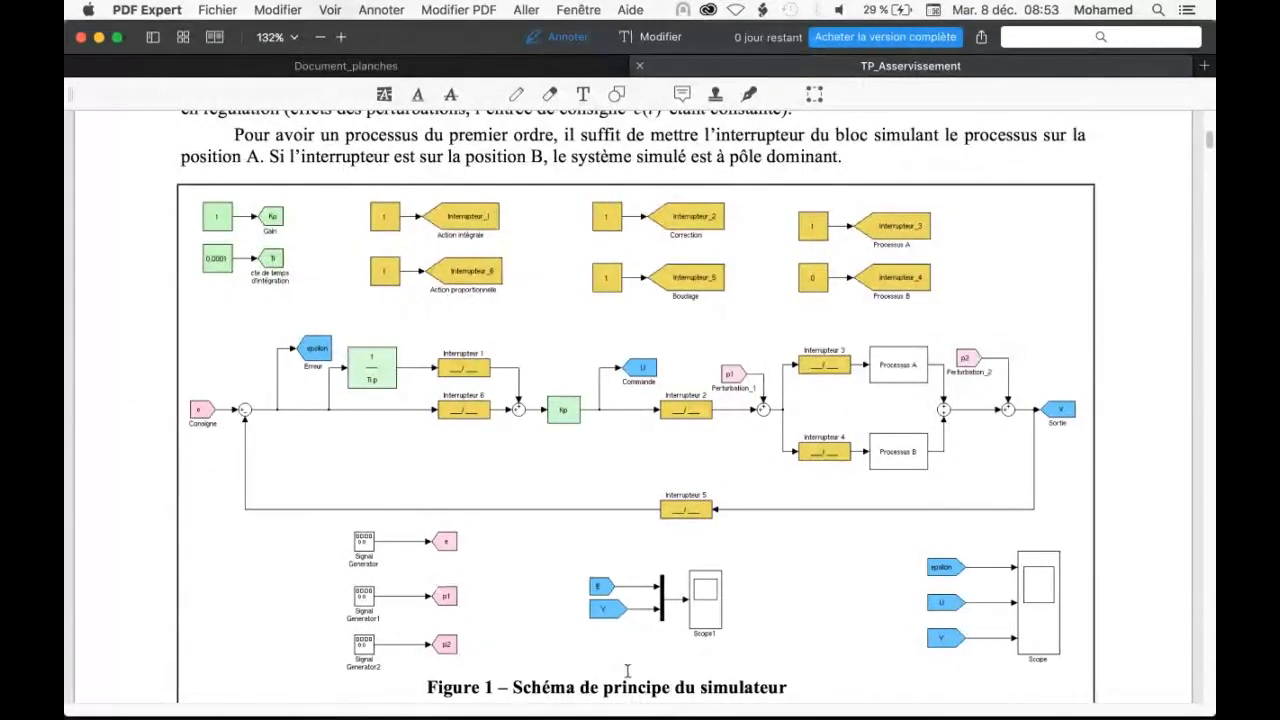
Switch to MATLAB, close the TP_Asservissement model window and quit MATLAB
{"action": "left_click", "coordinate": [795, 703]}
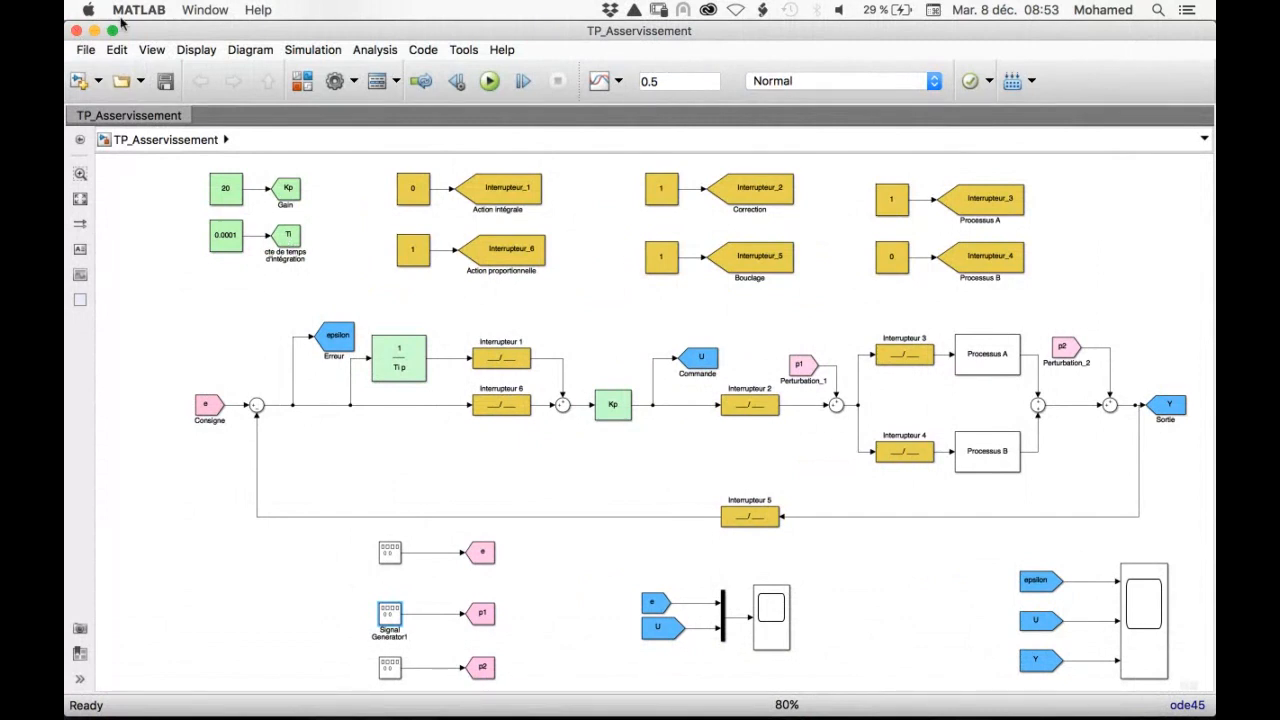
{"action": "key", "text": "super+w"}
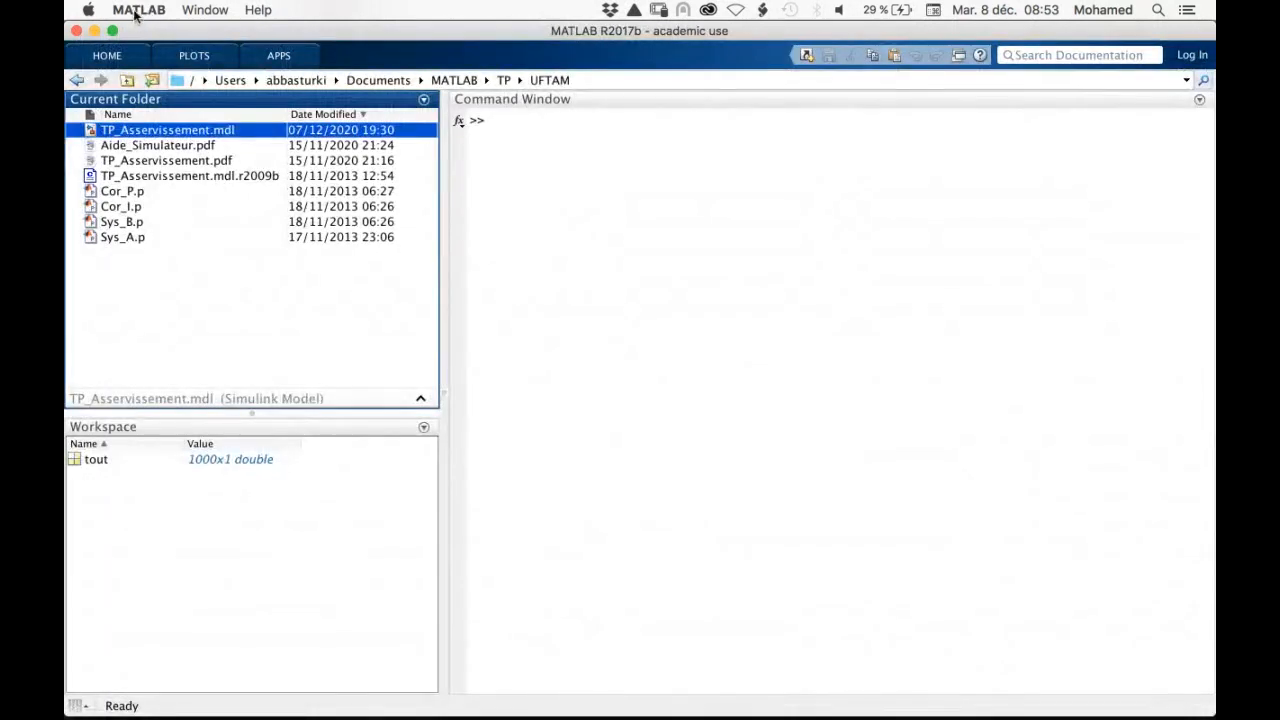
{"action": "left_click", "coordinate": [137, 10]}
{"action": "left_click", "coordinate": [140, 176]}
Try to relaunch MATLAB from the Applications folder
{"action": "mouse_move", "coordinate": [526, 718]}
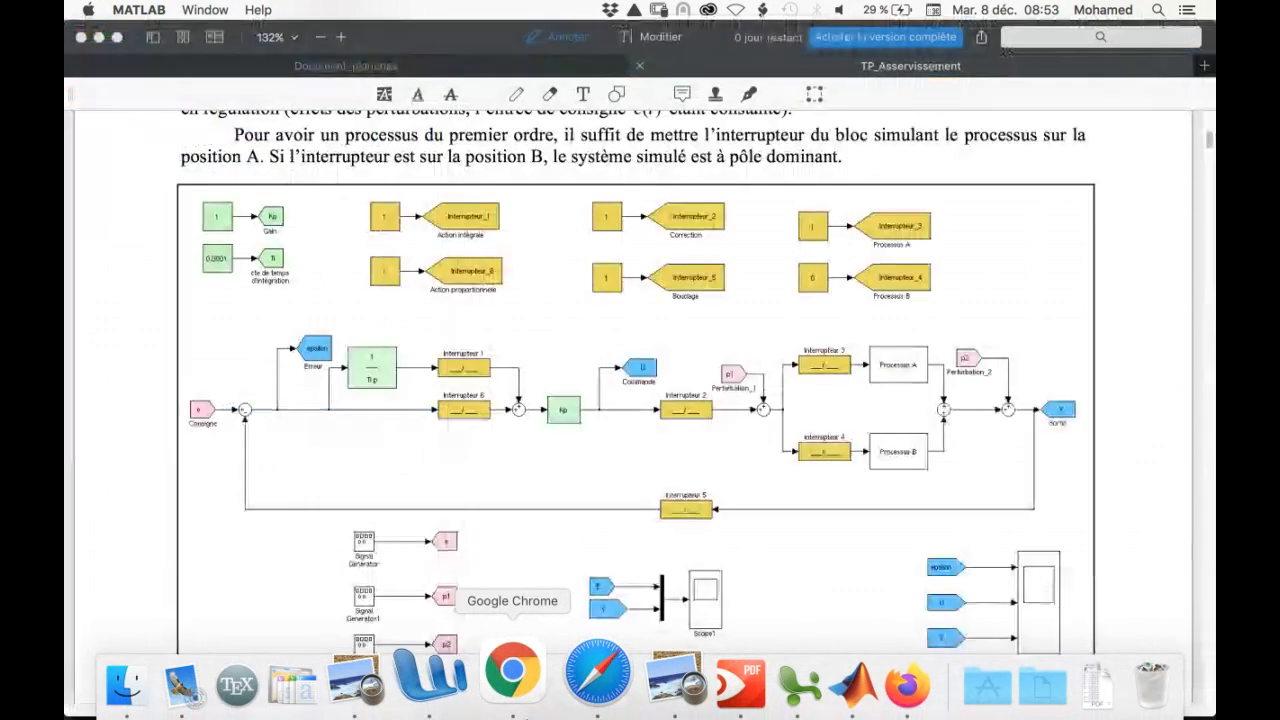
{"action": "left_click", "coordinate": [925, 678]}
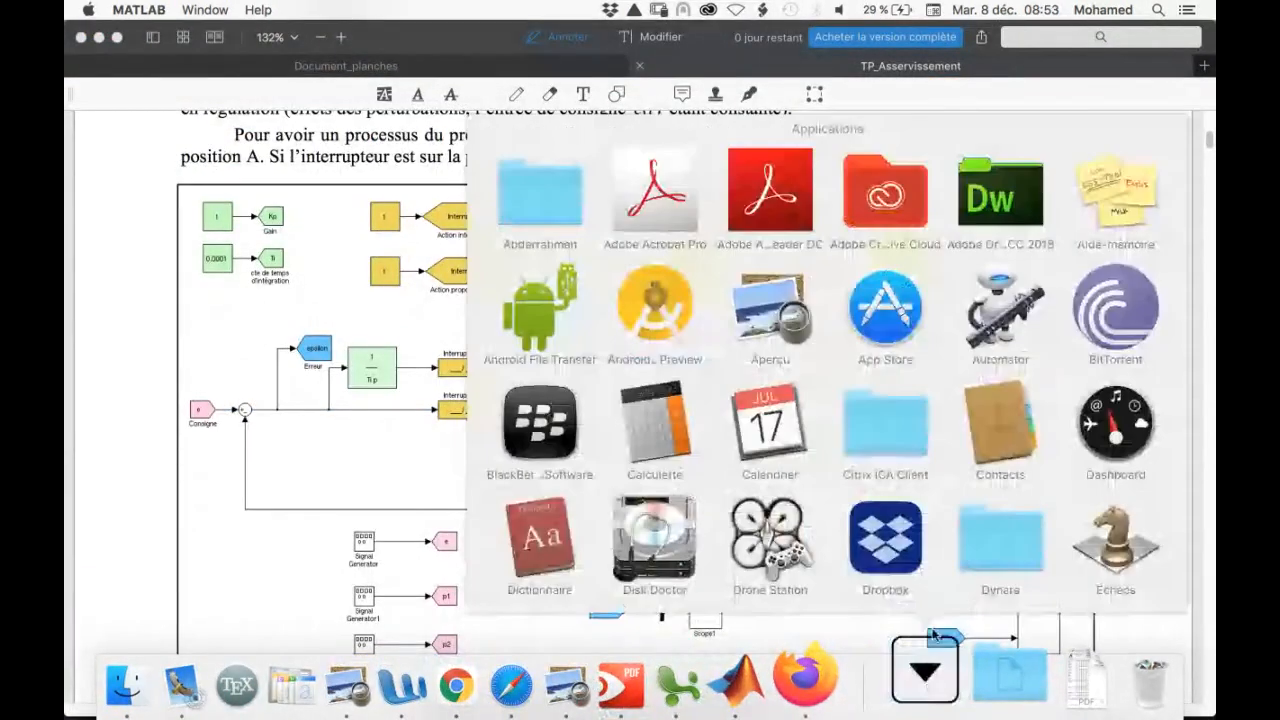
{"action": "scroll", "coordinate": [933, 390], "scroll_direction": "down", "scroll_amount": 5}
{"action": "scroll", "coordinate": [933, 390], "scroll_direction": "down", "scroll_amount": 5}
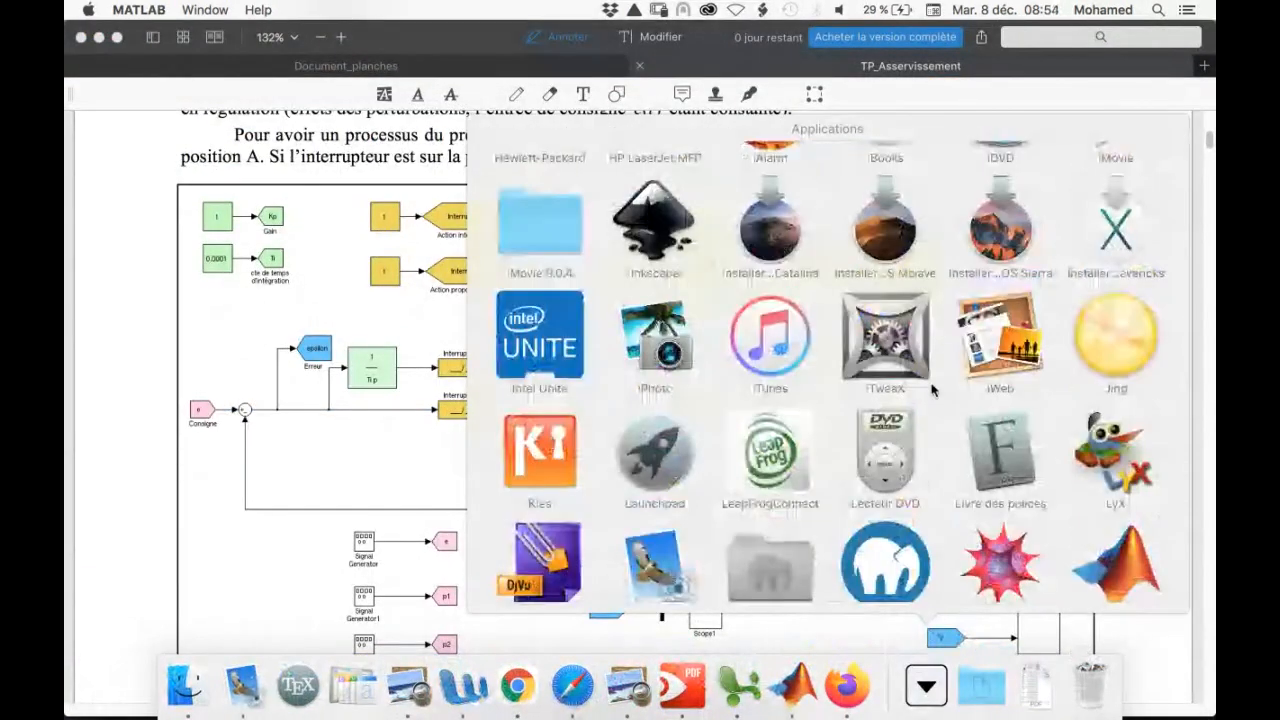
{"action": "left_click", "coordinate": [1118, 430]}
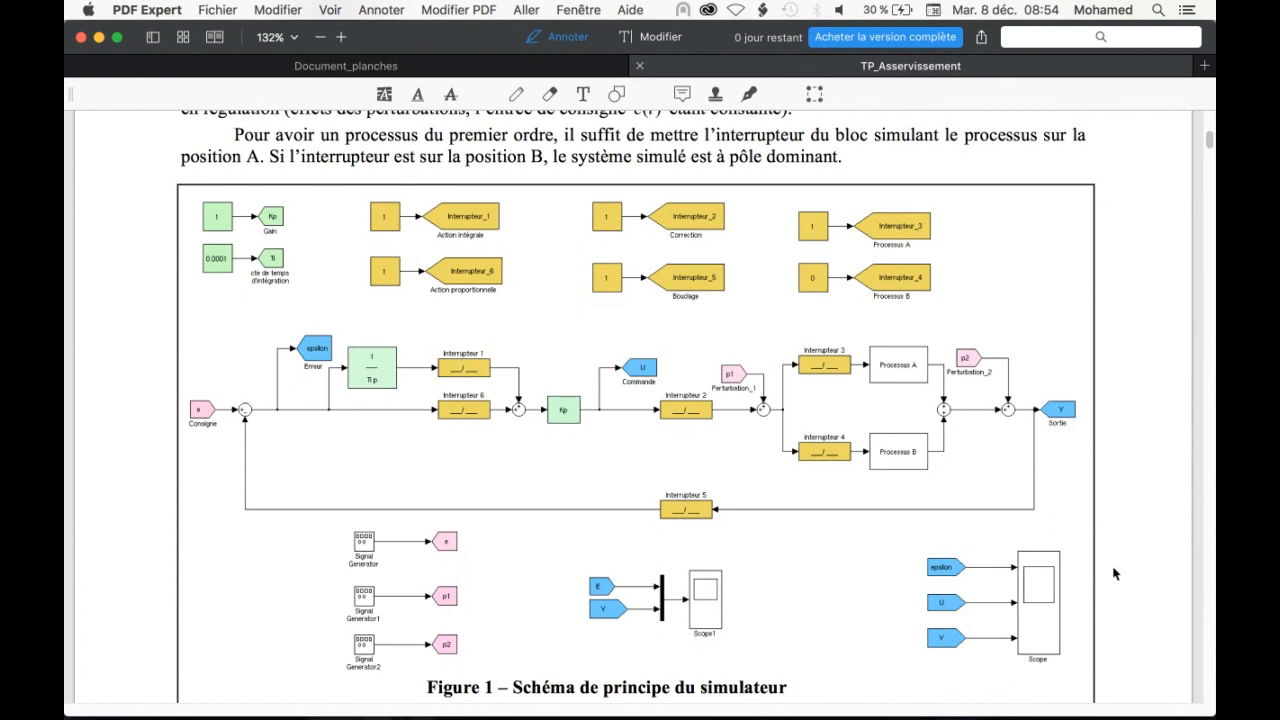
Launch MATLAB from the Applications folder
{"action": "mouse_move", "coordinate": [738, 712]}
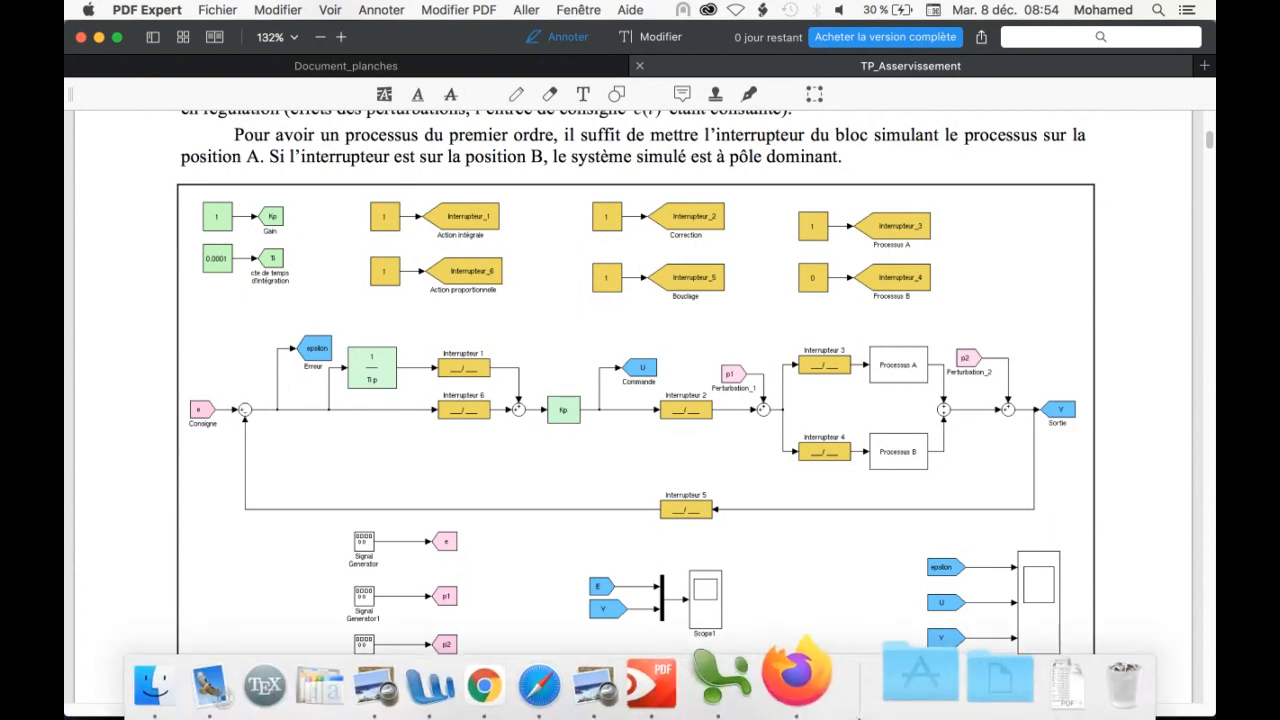
{"action": "left_click", "coordinate": [915, 676]}
{"action": "scroll", "coordinate": [935, 445], "scroll_direction": "down", "scroll_amount": 10}
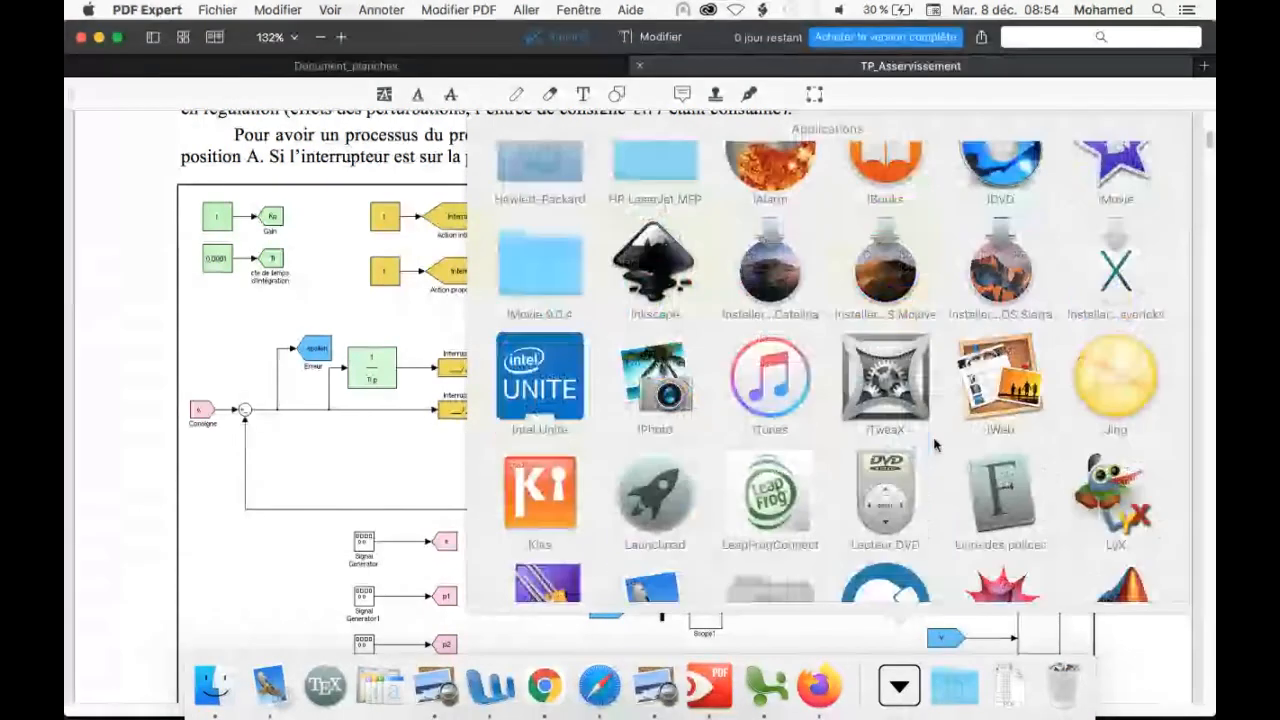
{"action": "scroll", "coordinate": [935, 445], "scroll_direction": "down", "scroll_amount": 3}
{"action": "left_click", "coordinate": [1114, 447]}
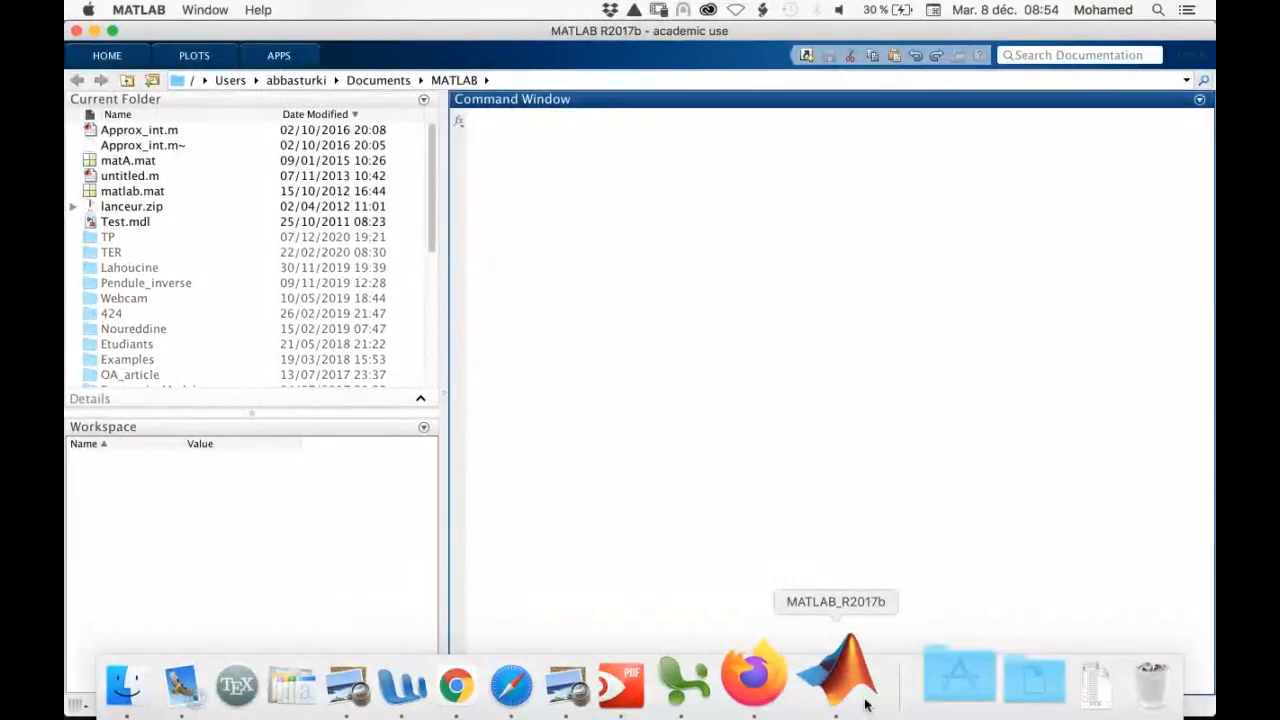
Navigate to the MATLAB/TP/UFTAM folder and open the Simulink model TP_Asservissement.mdl
{"action": "double_click", "coordinate": [89, 240]}
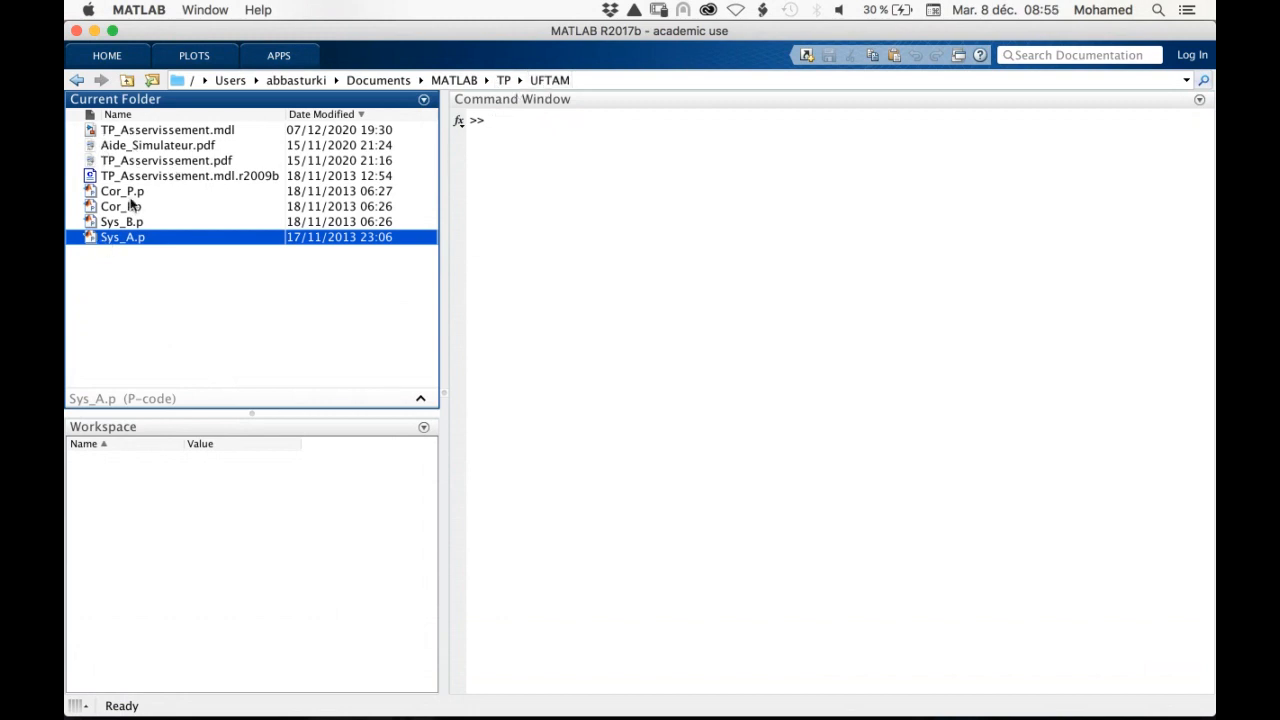
{"action": "left_click", "coordinate": [150, 134]}
{"action": "double_click", "coordinate": [150, 134]}
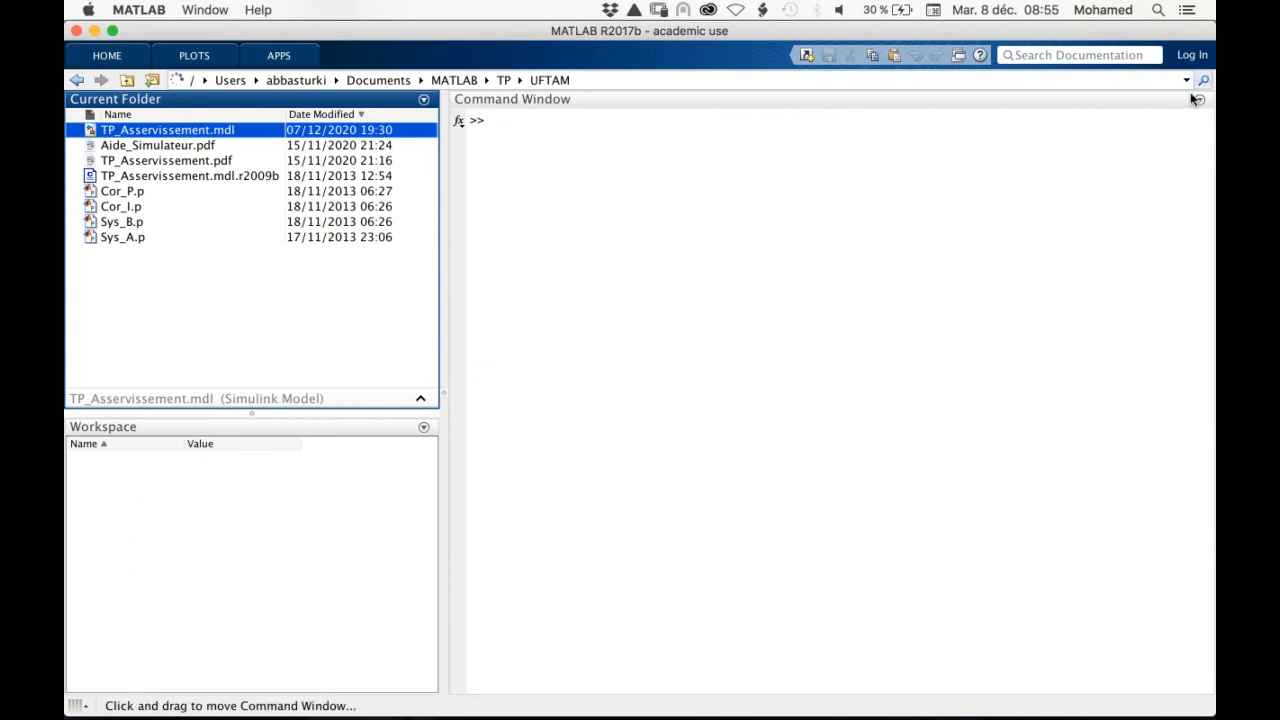
{"action": "left_click", "coordinate": [1186, 81]}
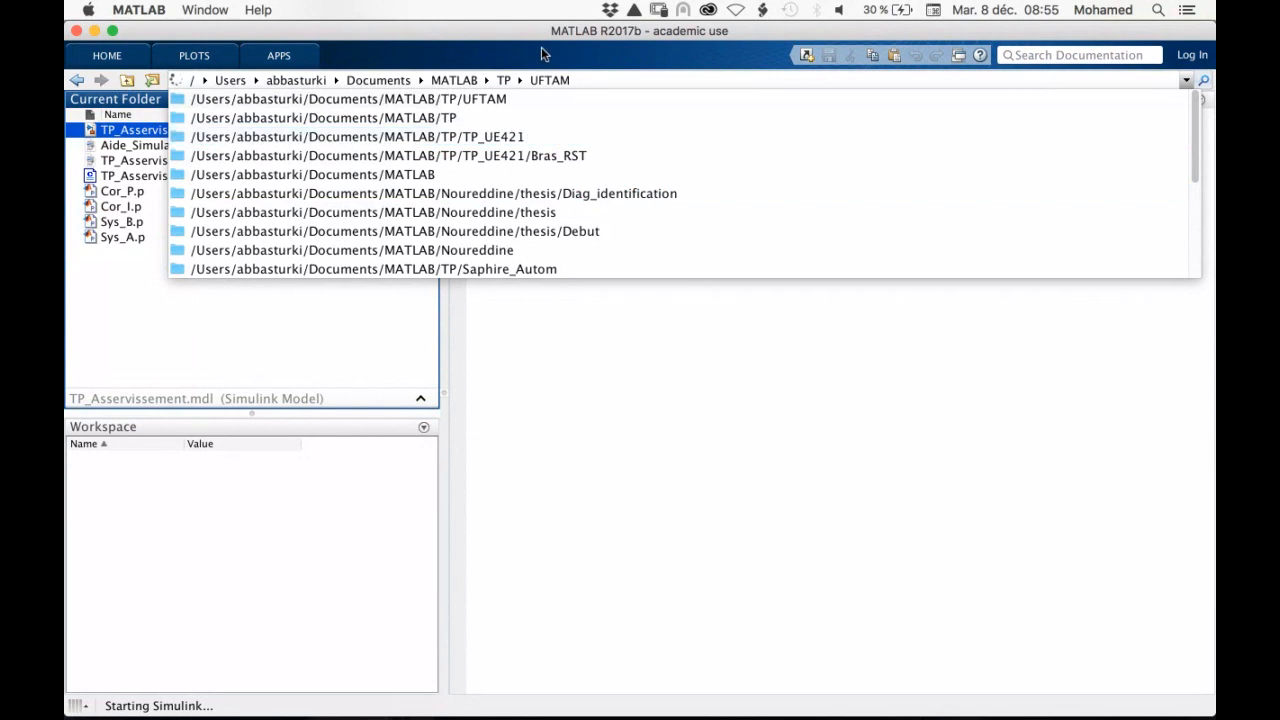
{"action": "left_click", "coordinate": [559, 413]}
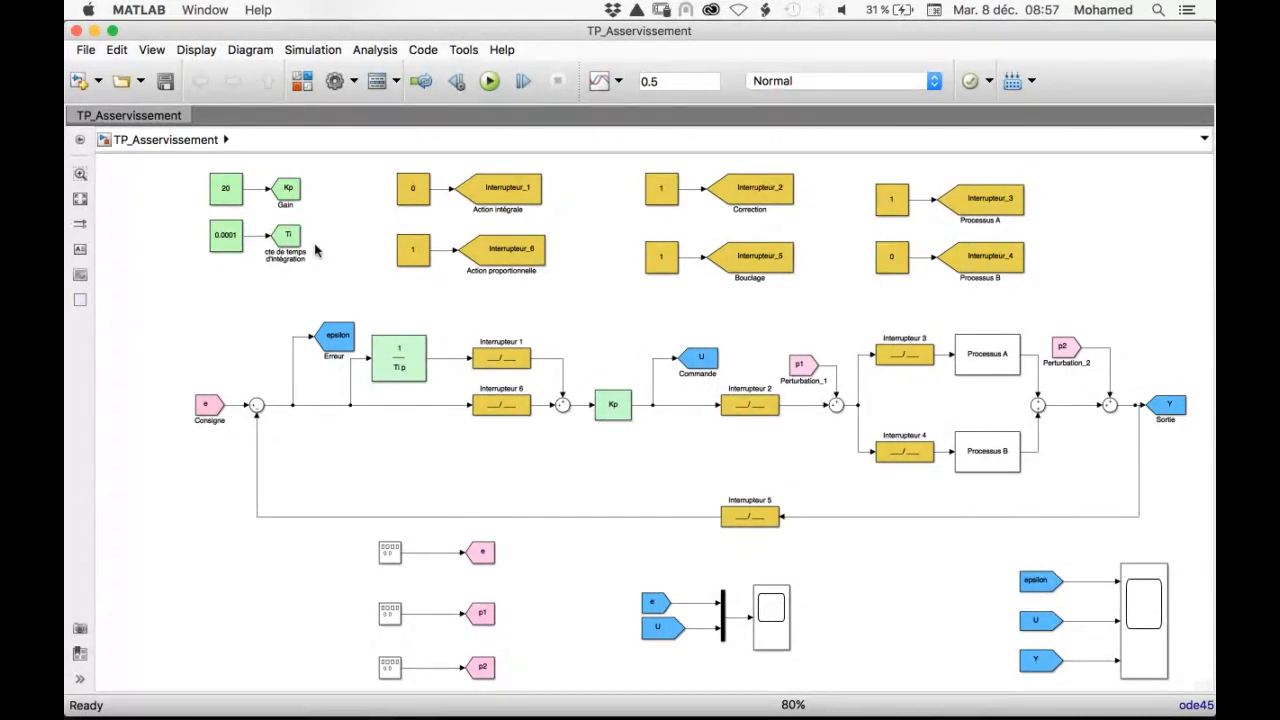
Set the constant feeding the Kp gain to 10
{"action": "left_click", "coordinate": [226, 190]}
{"action": "double_click", "coordinate": [226, 190]}
{"action": "type", "text": "1"}
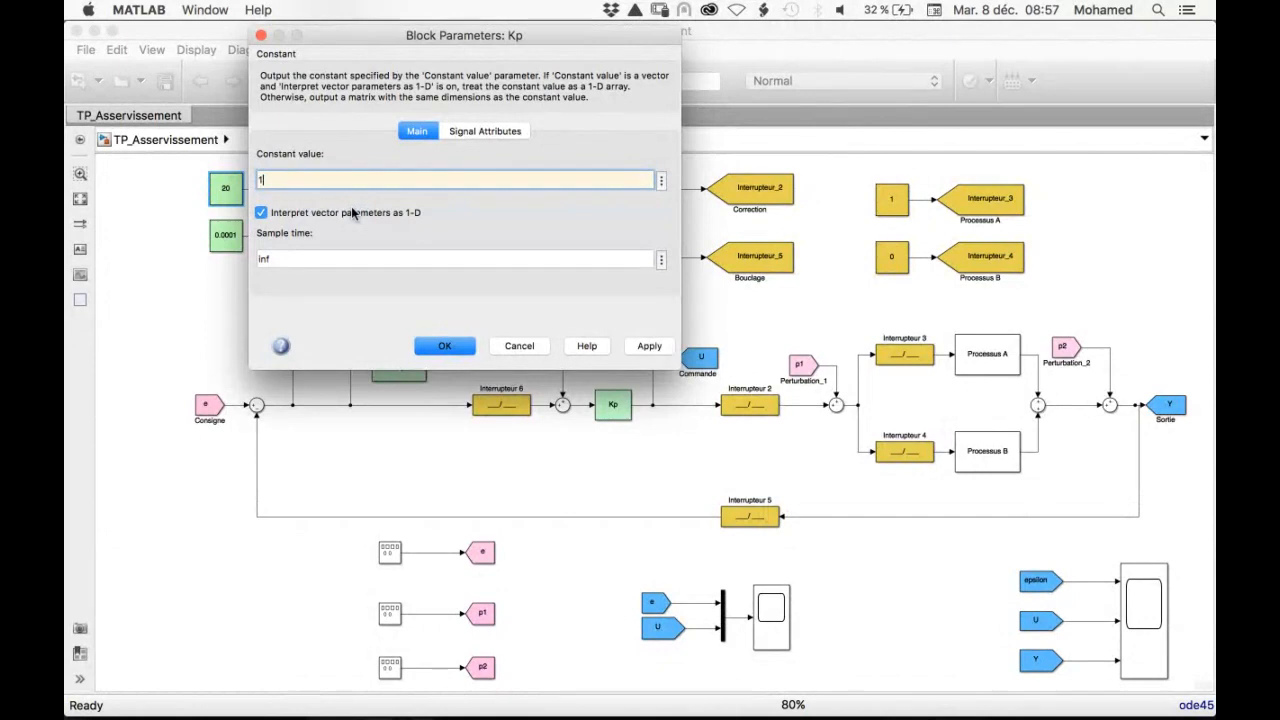
{"action": "type", "text": "0"}
{"action": "left_click", "coordinate": [420, 344]}
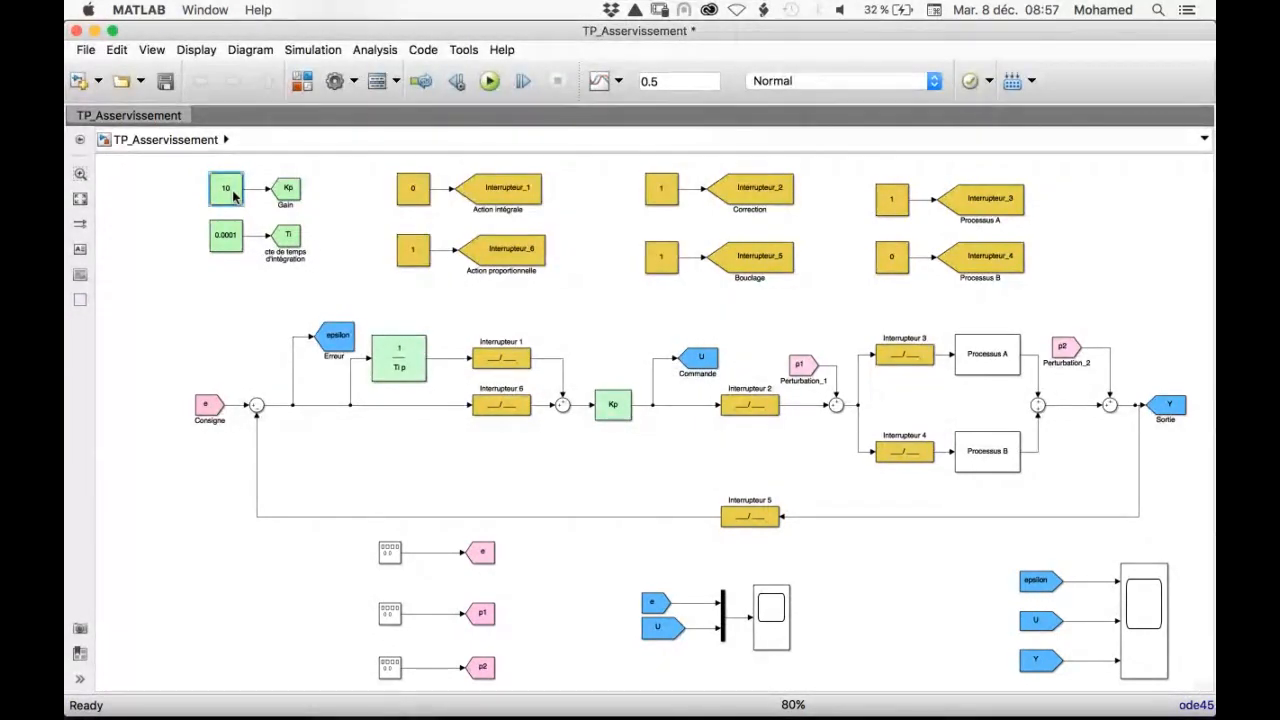
{"action": "left_click", "coordinate": [112, 272]}
Select Processus B by setting the Interrupteur_3 constant to 0 and the Interrupteur_4 constant to 1
{"action": "double_click", "coordinate": [888, 203]}
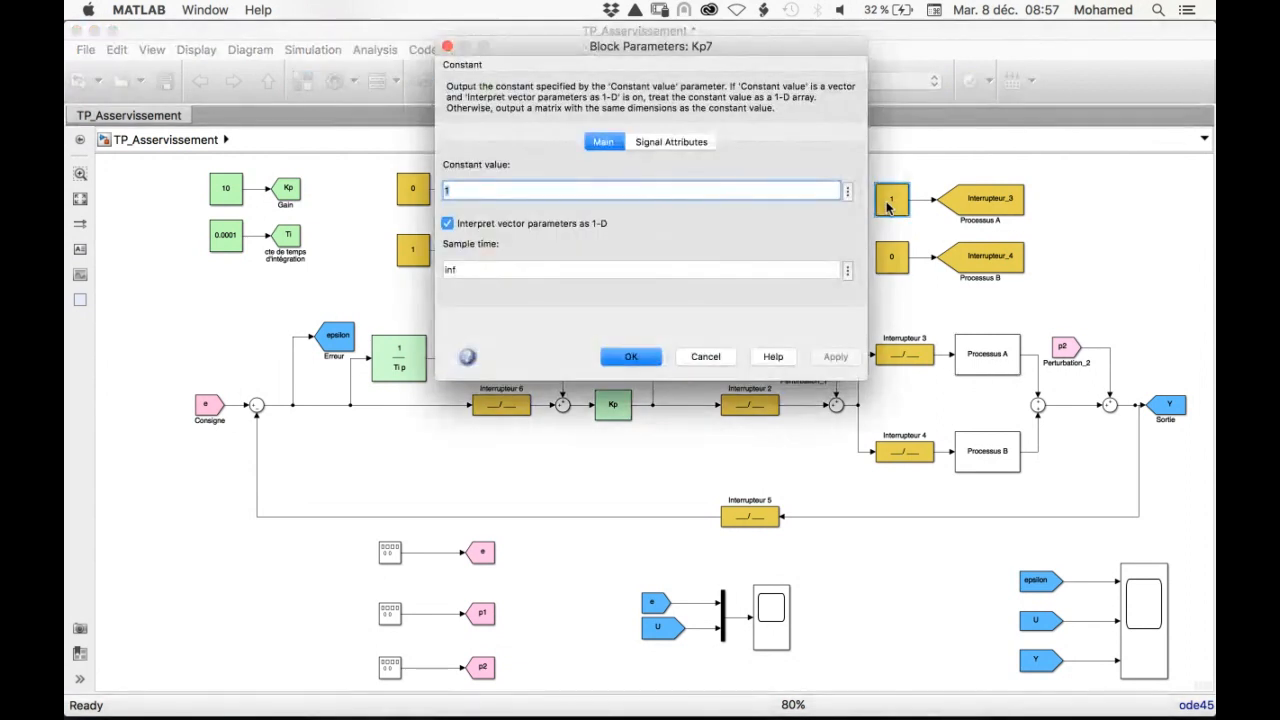
{"action": "type", "text": "0"}
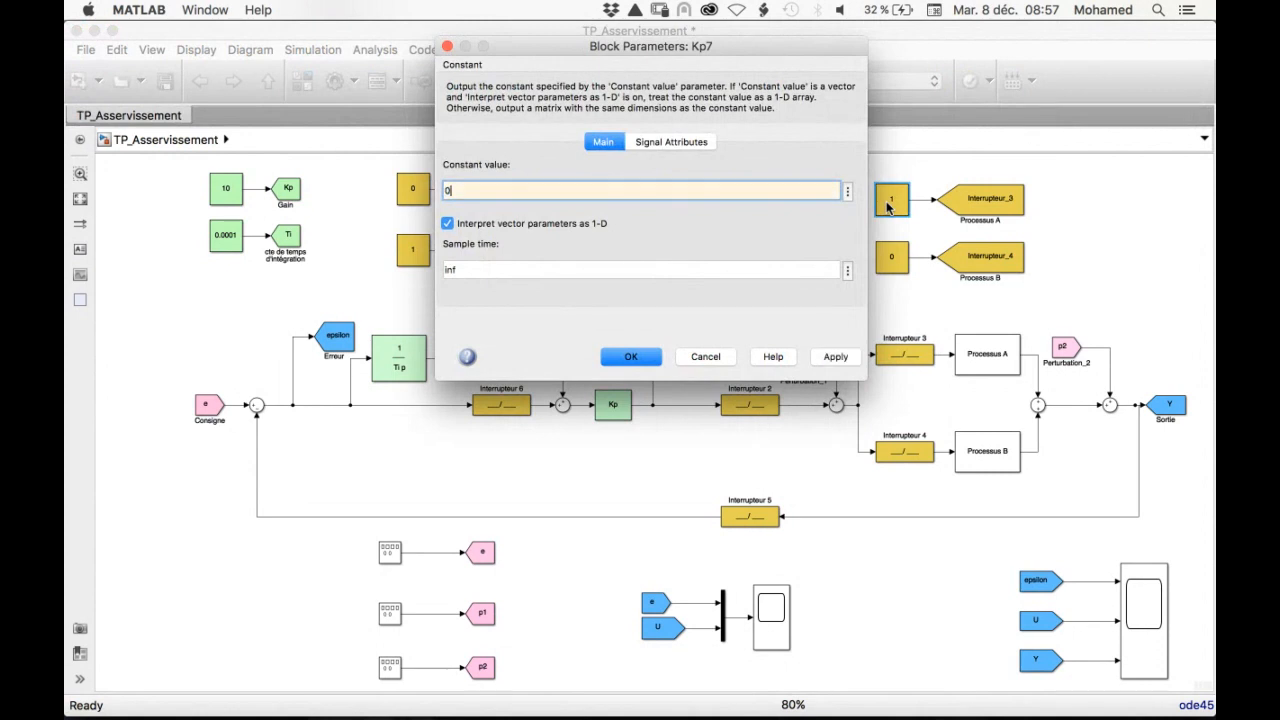
{"action": "left_click", "coordinate": [632, 358]}
{"action": "double_click", "coordinate": [889, 259]}
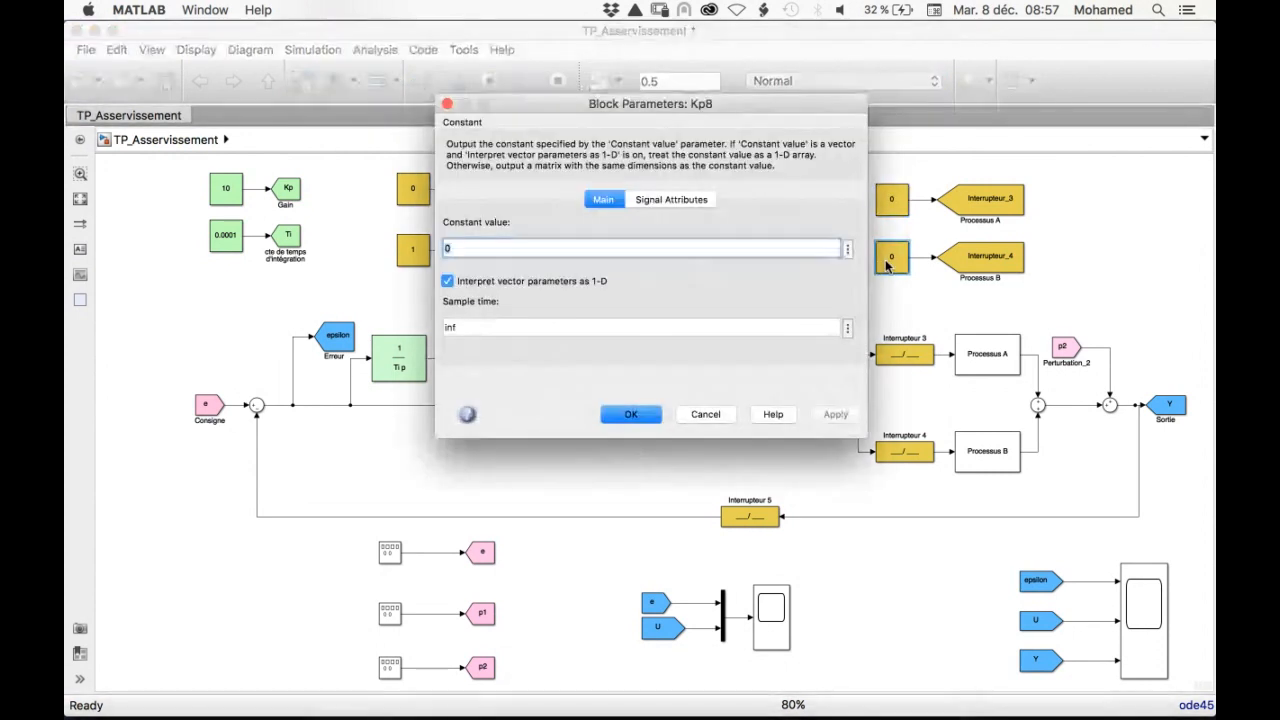
{"action": "type", "text": "1"}
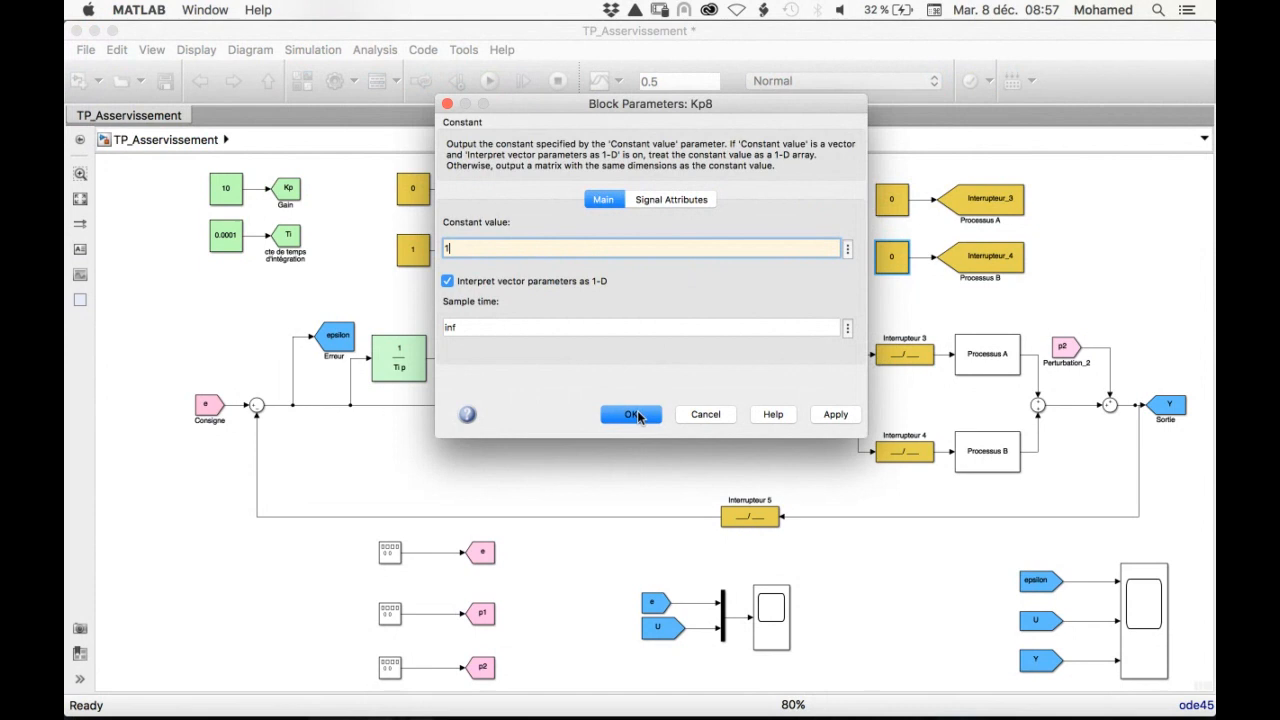
{"action": "left_click", "coordinate": [640, 414]}
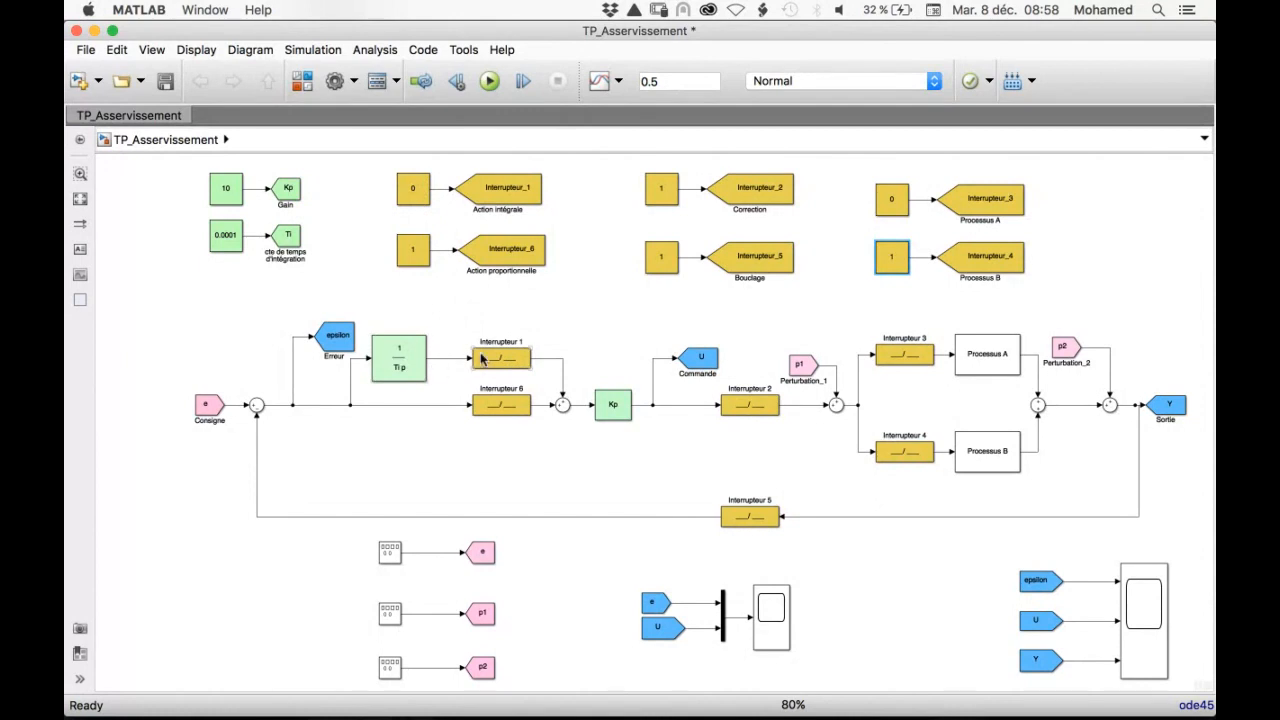
Switch the corrector to integral action by setting the Interrupteur_6 constant to 0 and the Interrupteur_1 constant to 1
{"action": "double_click", "coordinate": [414, 252]}
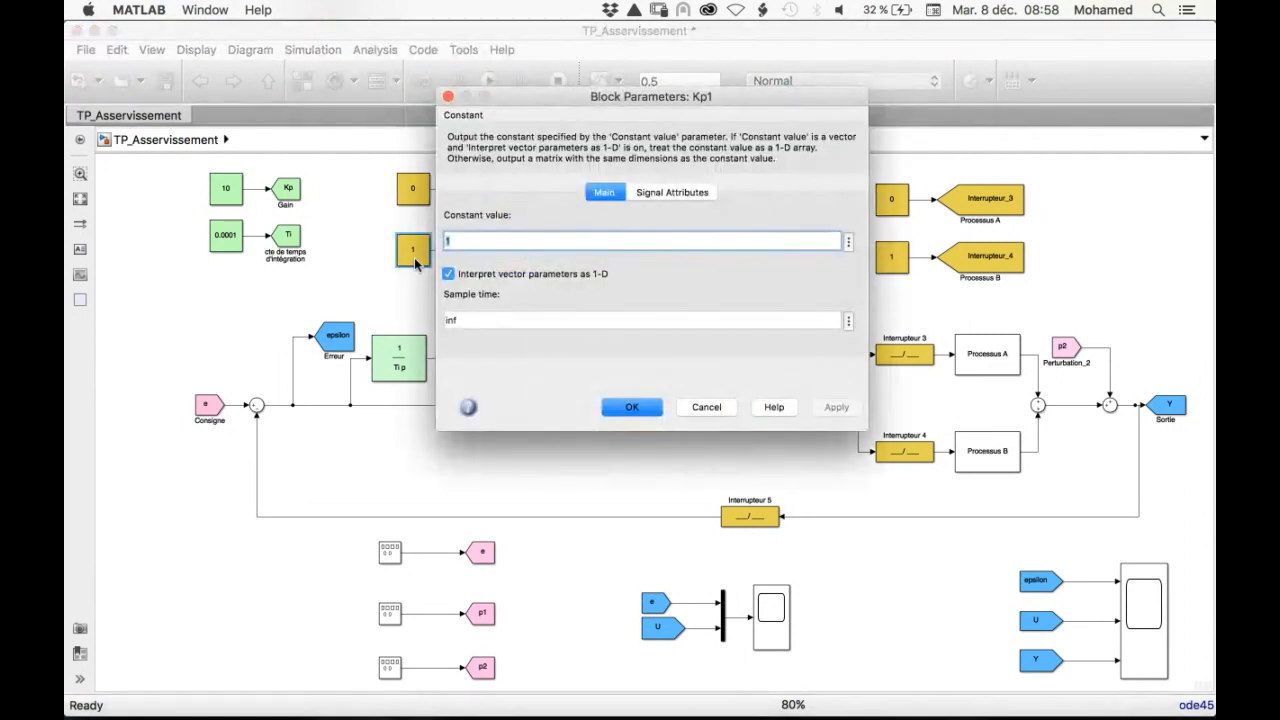
{"action": "type", "text": "0"}
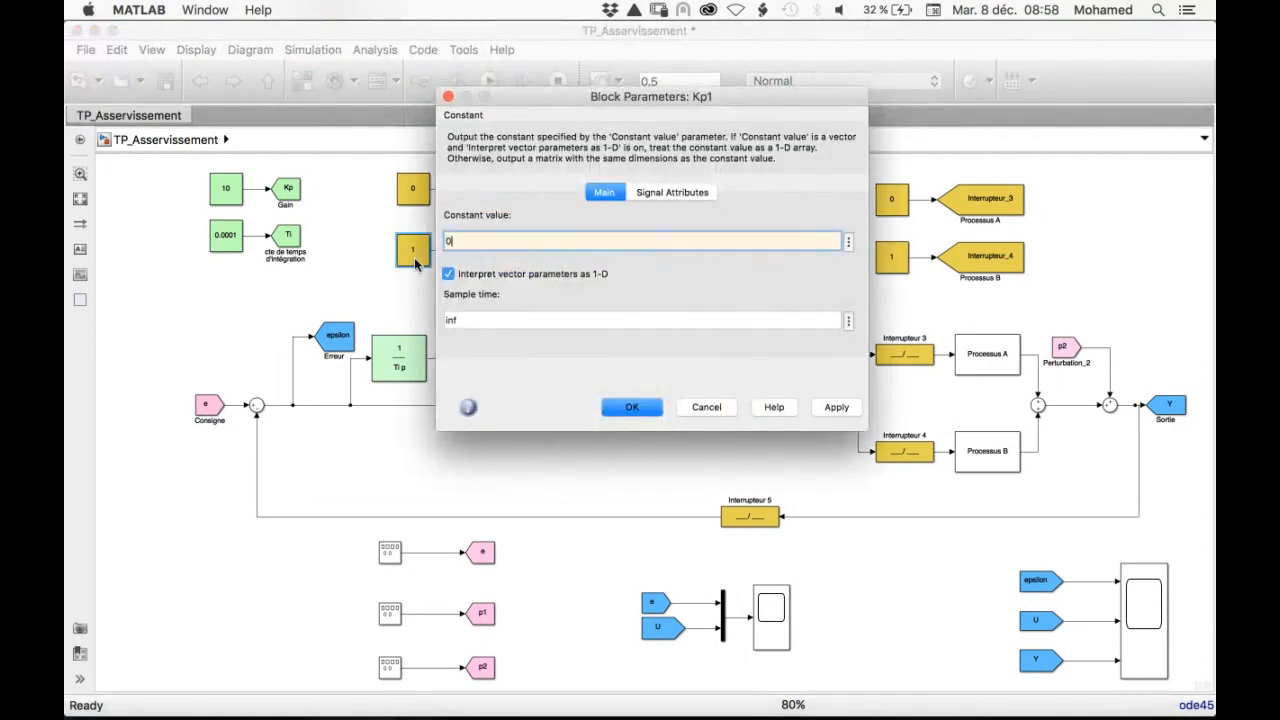
{"action": "left_click", "coordinate": [632, 407]}
{"action": "double_click", "coordinate": [414, 188]}
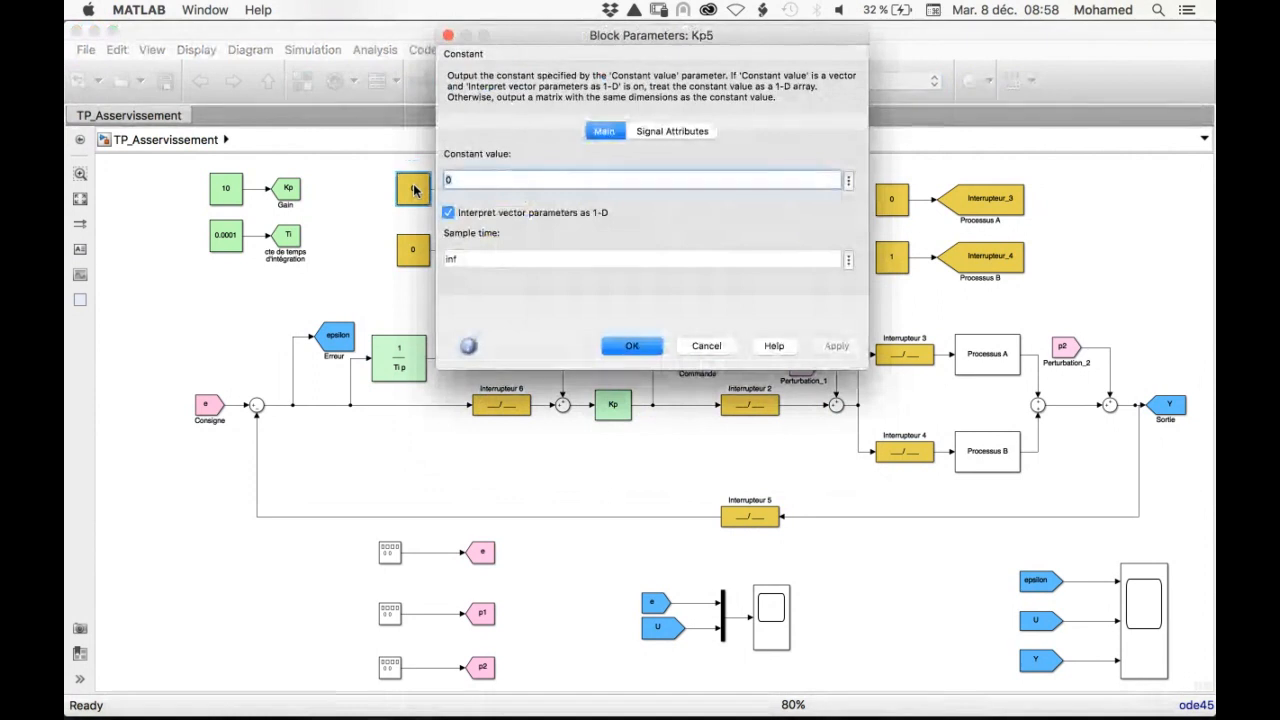
{"action": "key", "text": "BackSpace"}
{"action": "type", "text": "1"}
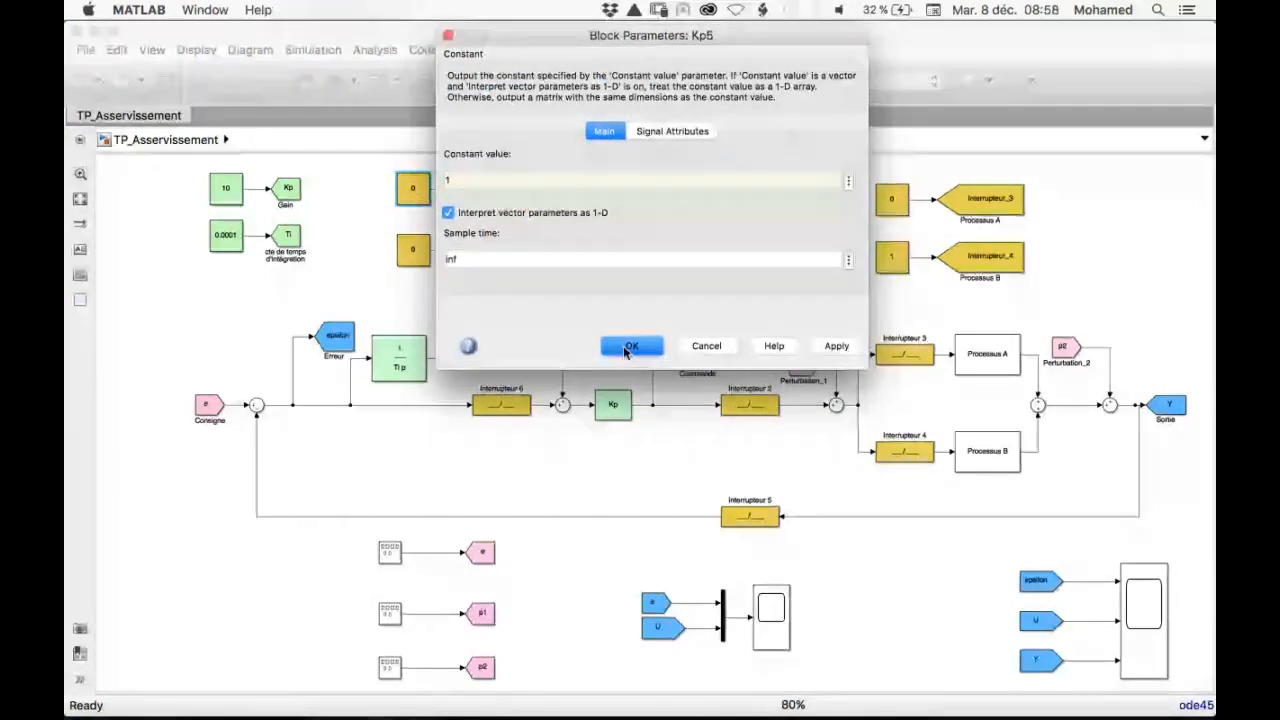
{"action": "left_click", "coordinate": [626, 347]}
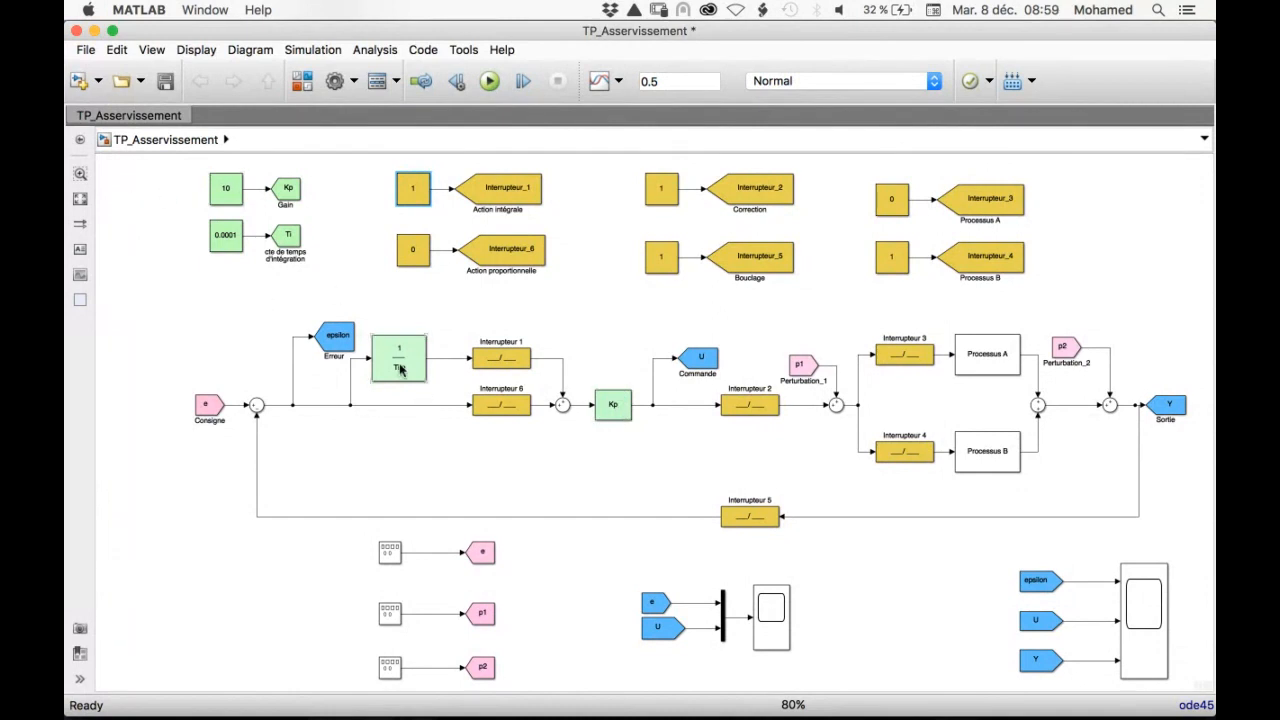
Set the constant feeding the Kp gain to 1
{"action": "double_click", "coordinate": [226, 190]}
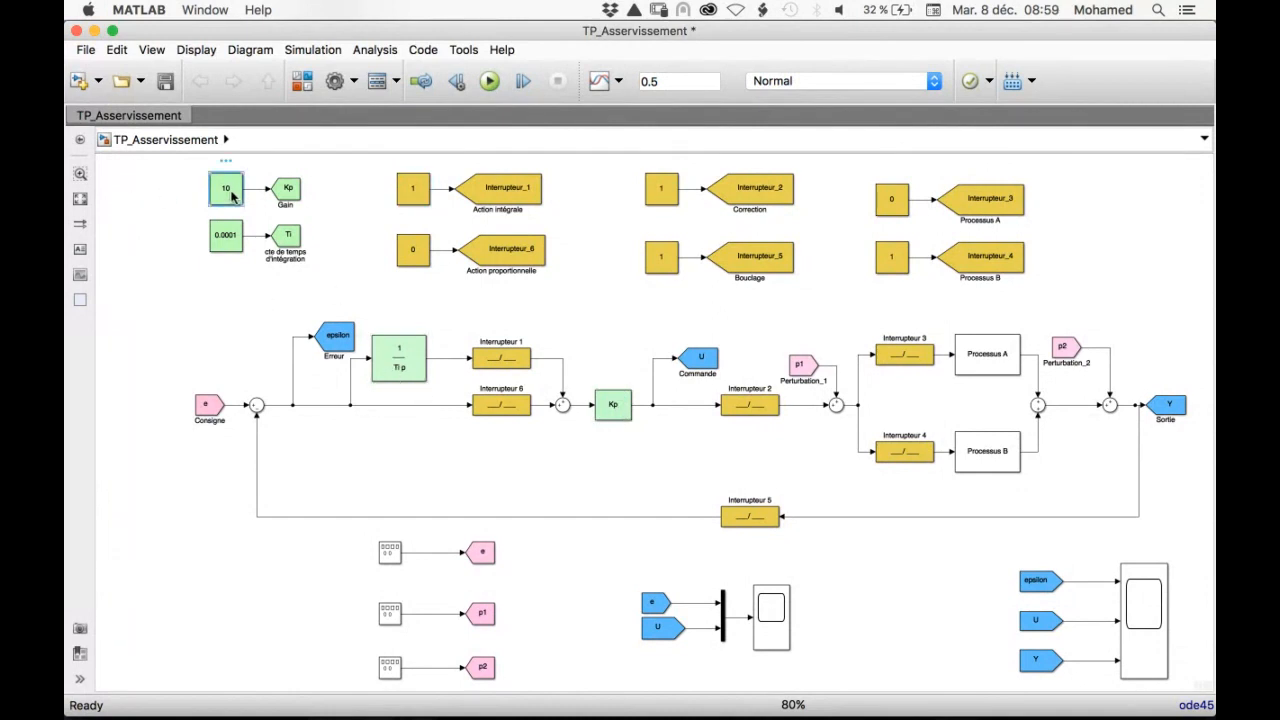
{"action": "type", "text": "1"}
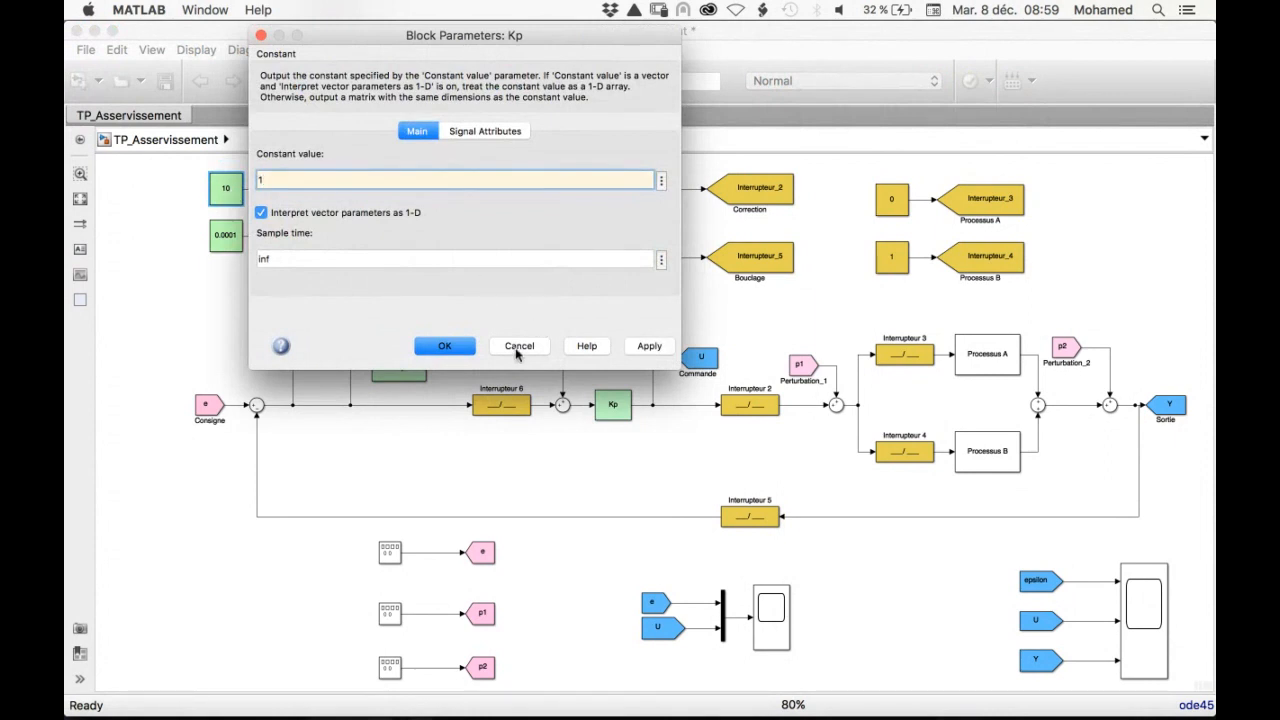
{"action": "left_click", "coordinate": [470, 350]}
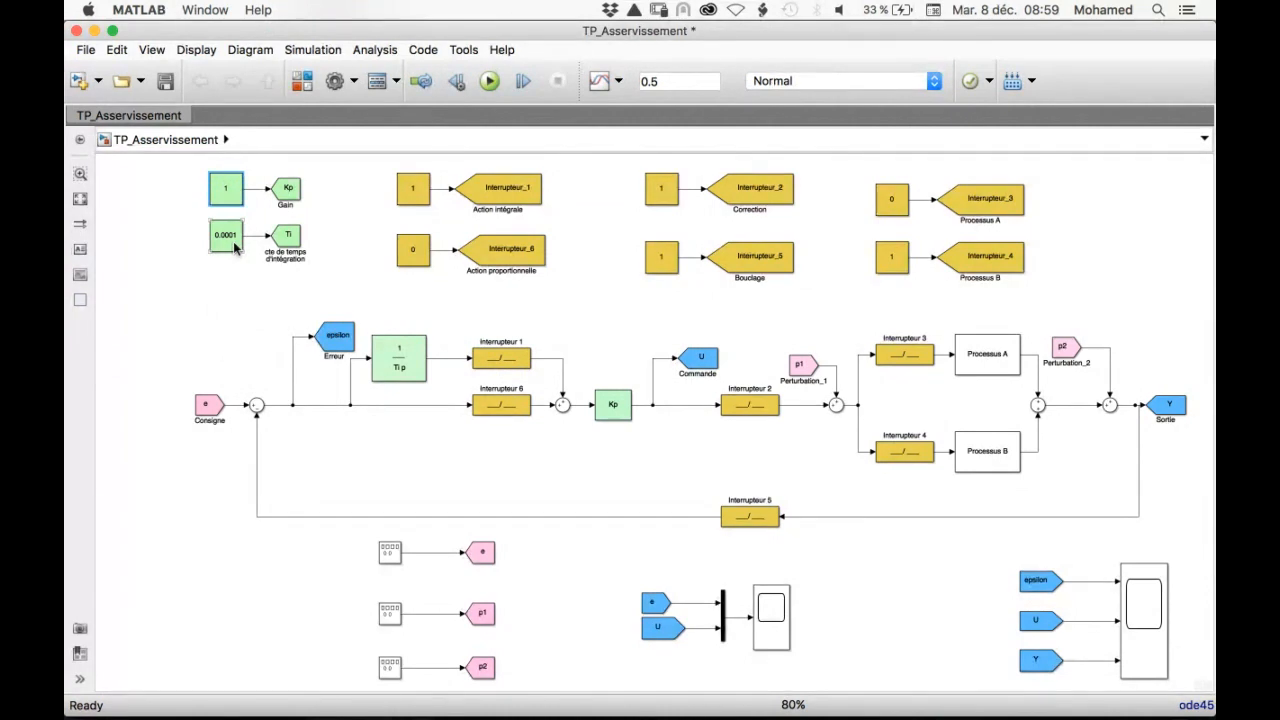
Set the constant feeding the integration time Ti to 0.001
{"action": "double_click", "coordinate": [236, 248]}
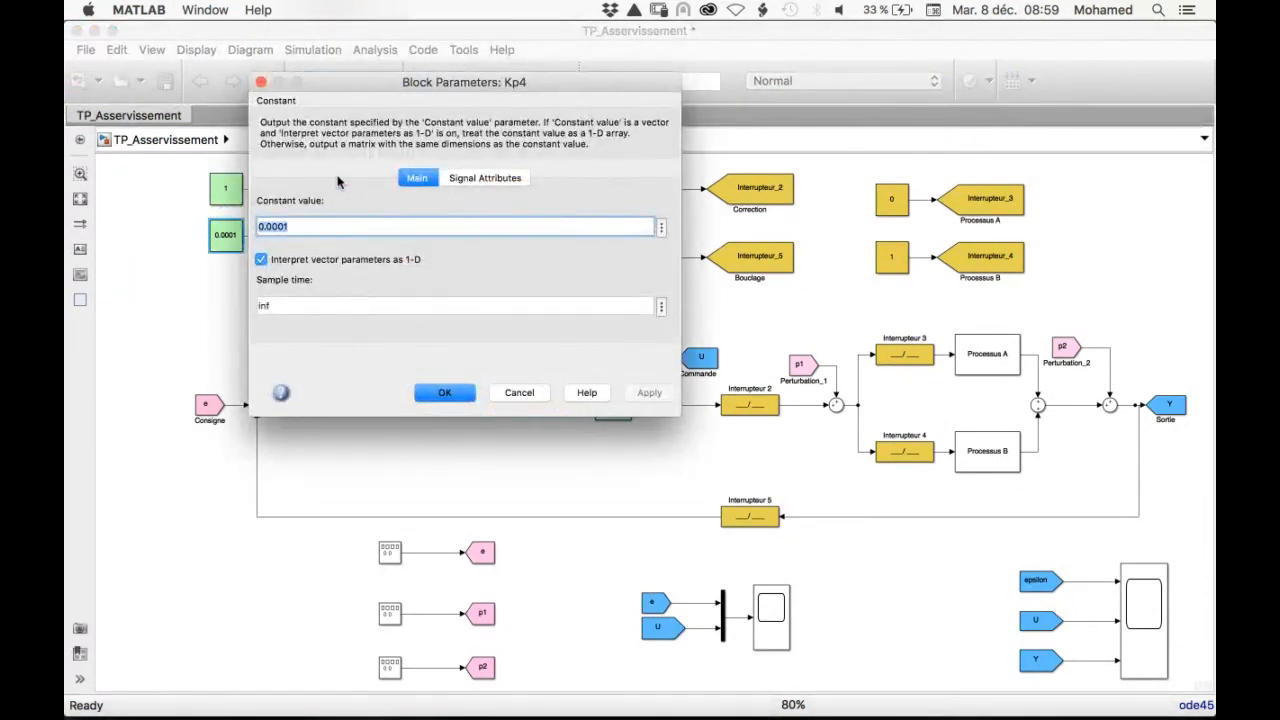
{"action": "left_click", "coordinate": [284, 228]}
{"action": "key", "text": "BackSpace"}
{"action": "key", "text": "BackSpace"}
{"action": "key", "text": "BackSpace"}
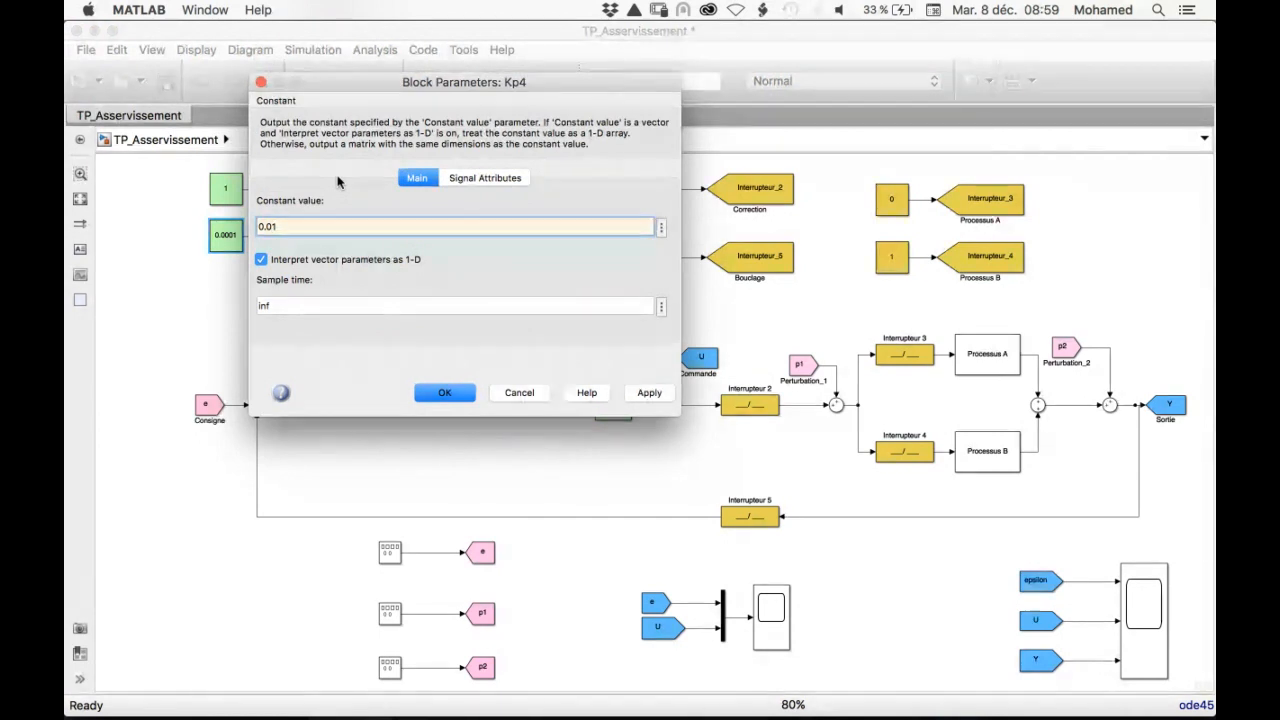
{"action": "type", "text": "01"}
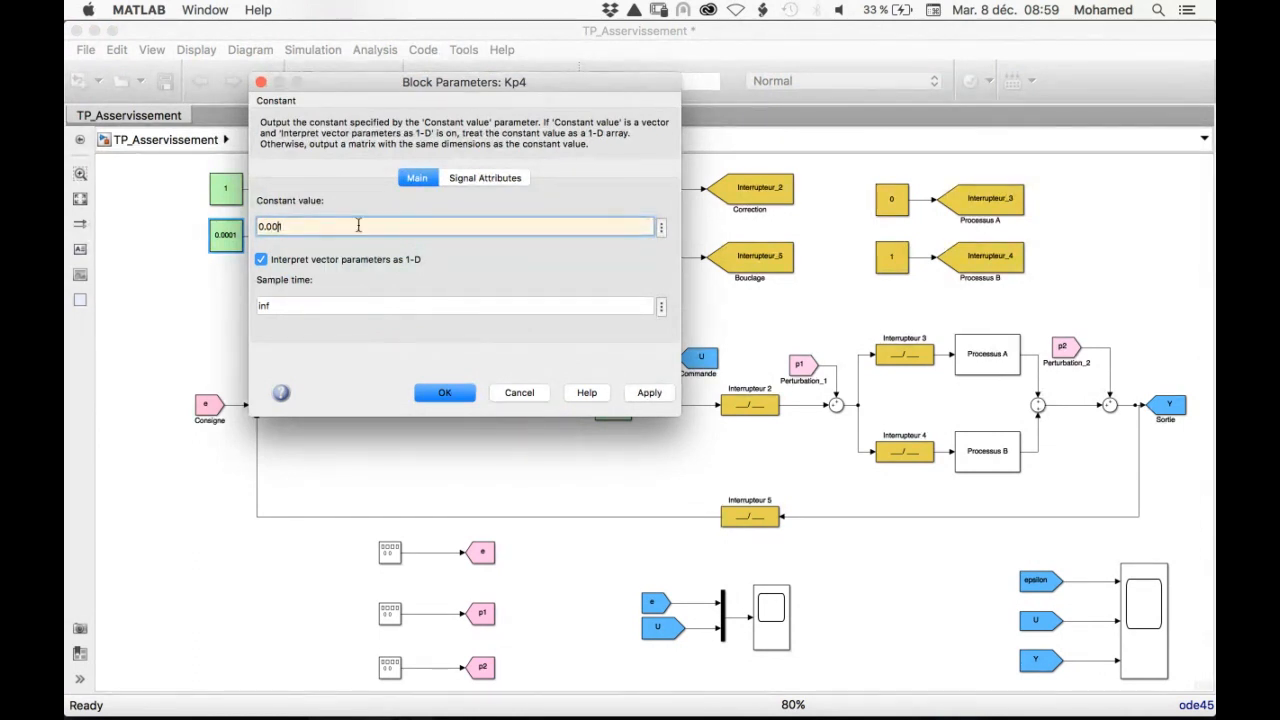
{"action": "left_click", "coordinate": [445, 394]}
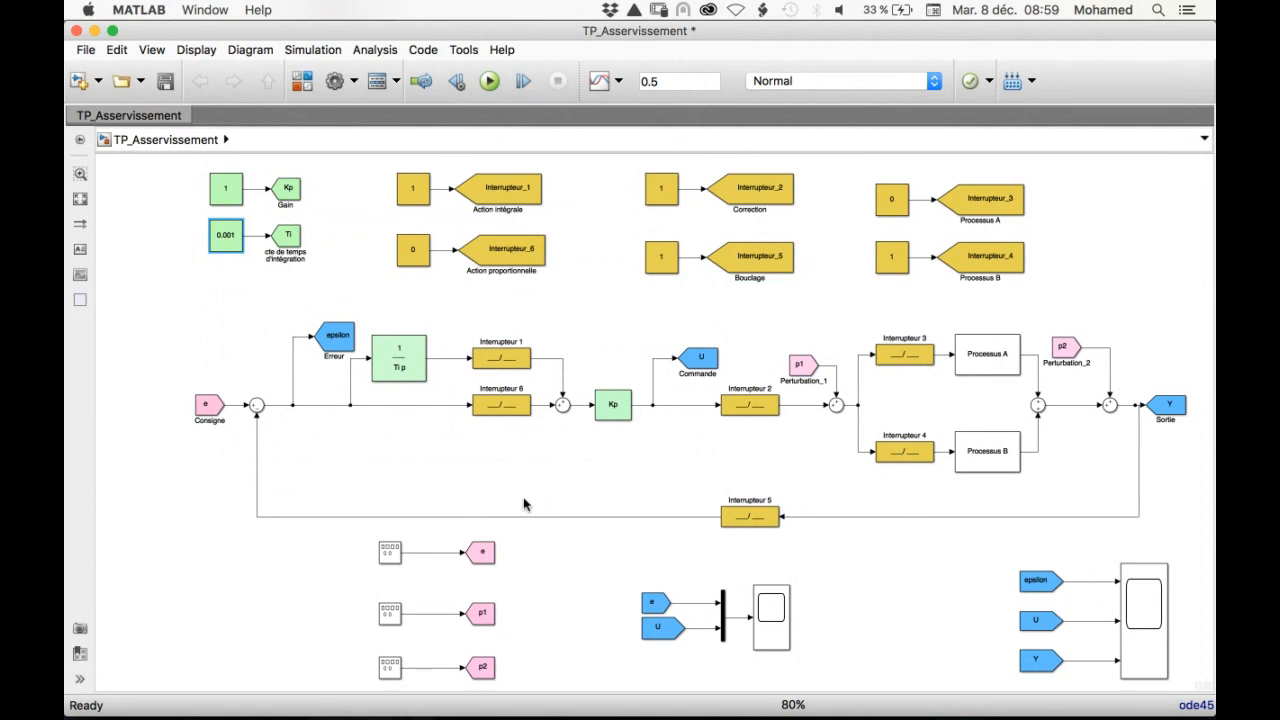
{"action": "left_click", "coordinate": [207, 414]}
{"action": "left_click", "coordinate": [256, 409]}
{"action": "left_click", "coordinate": [207, 404]}
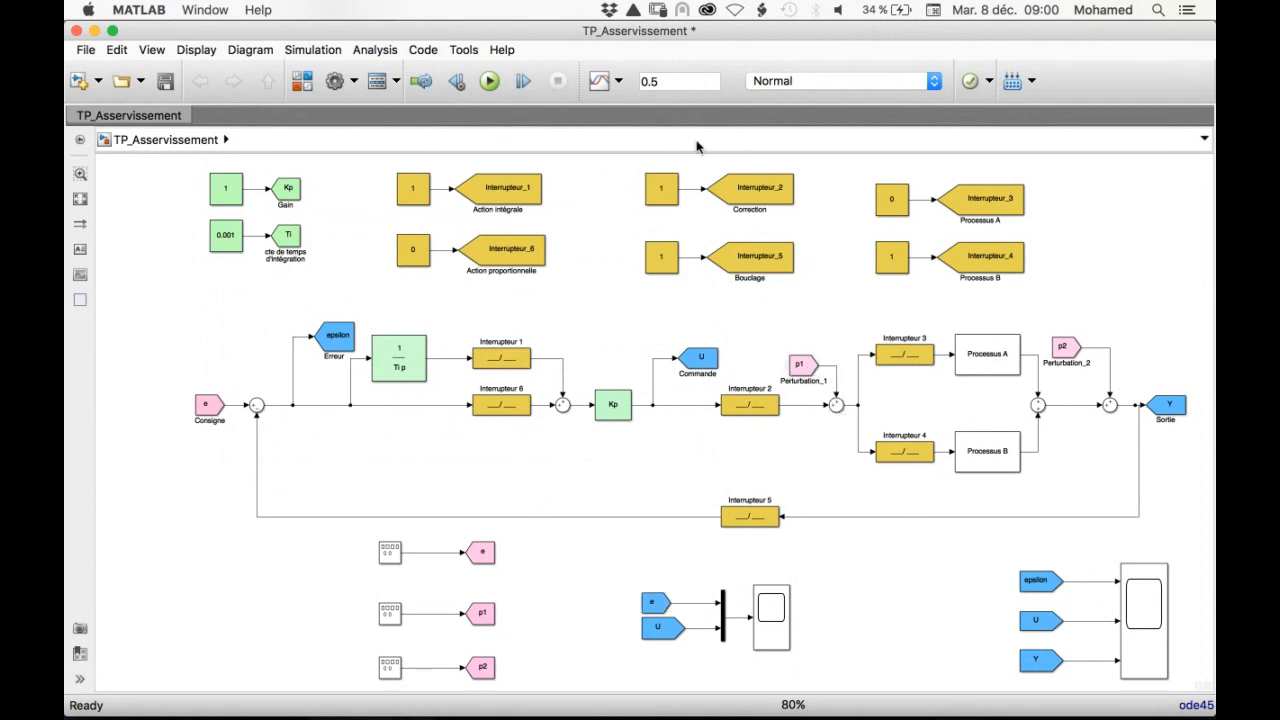
Disable the correction and the feedback loop by setting the Interrupteur_2 and Interrupteur_5 constants to 0
{"action": "left_click", "coordinate": [664, 195]}
{"action": "key", "text": "ctrl+Up"}
{"action": "key", "text": "ctrl+Up"}
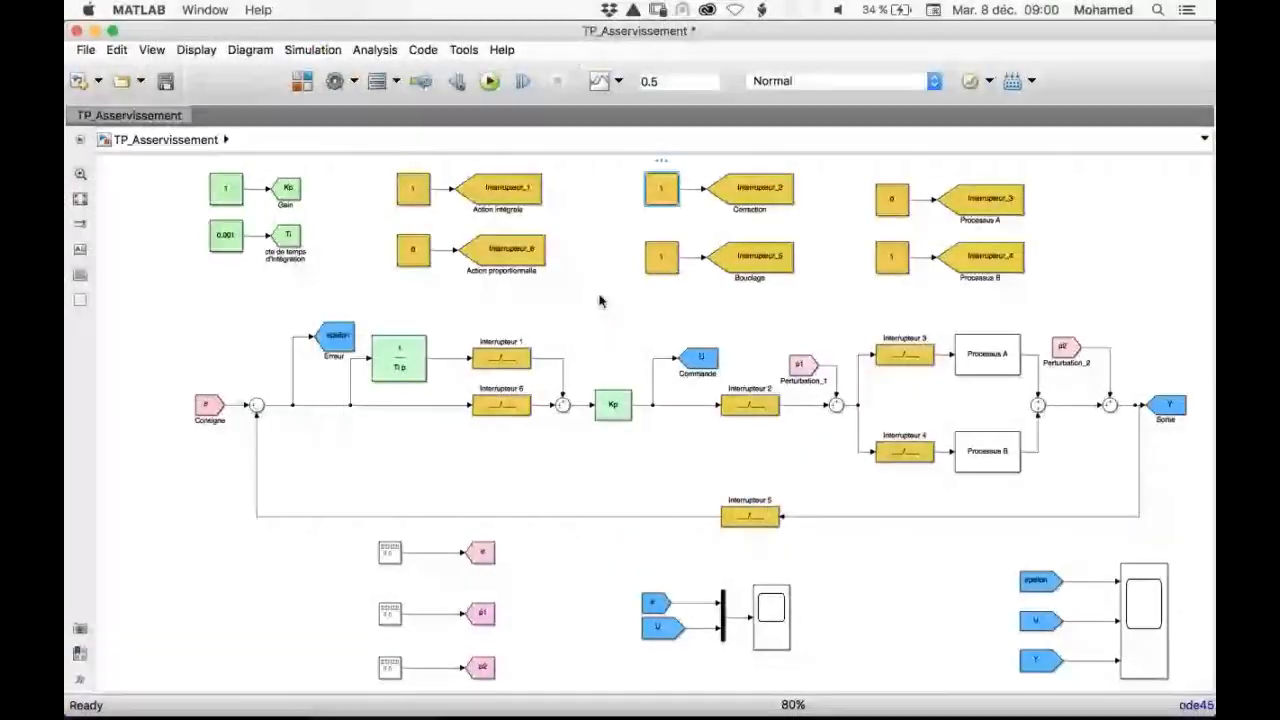
{"action": "double_click", "coordinate": [658, 255]}
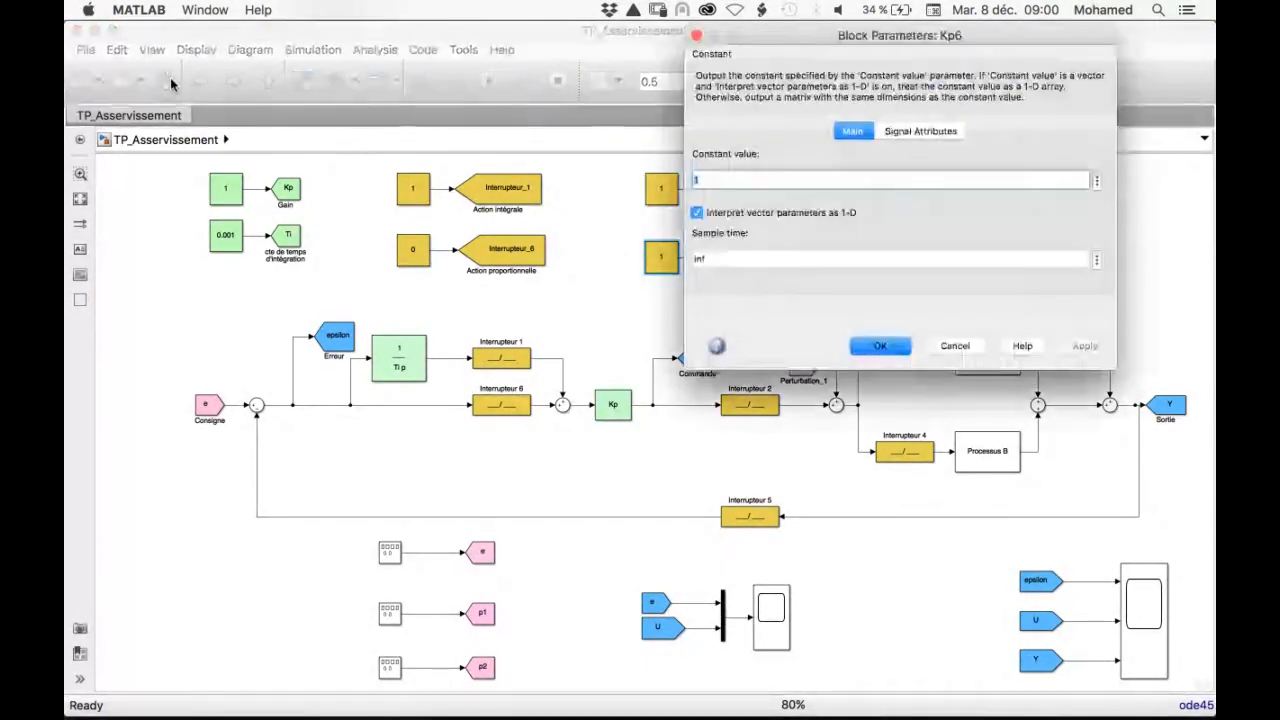
{"action": "type", "text": "0"}
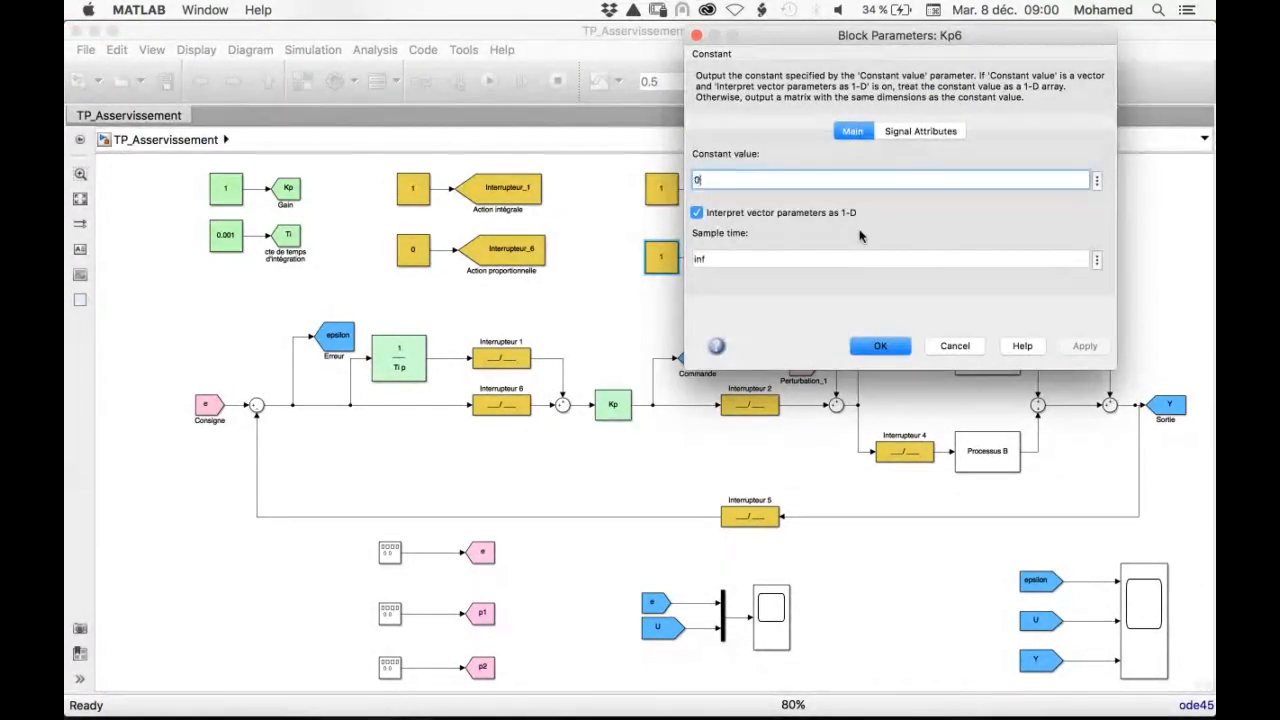
{"action": "left_click", "coordinate": [880, 346]}
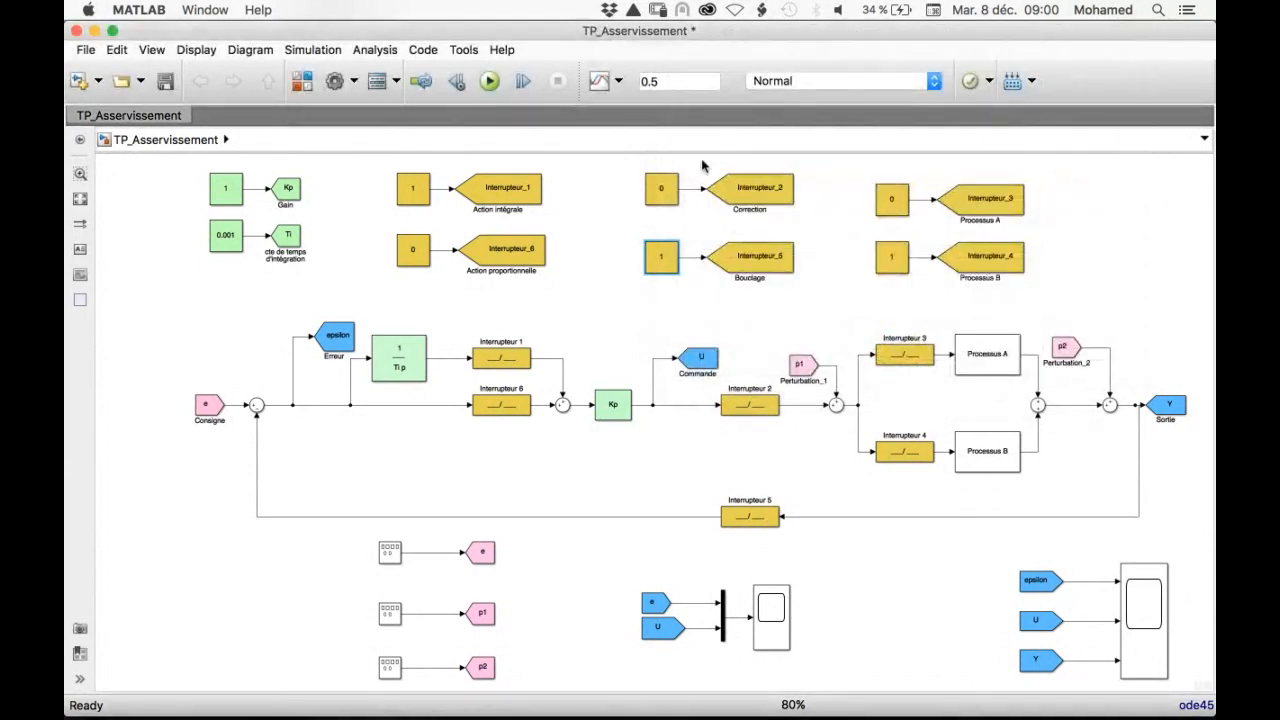
{"action": "double_click", "coordinate": [662, 261]}
{"action": "type", "text": "0"}
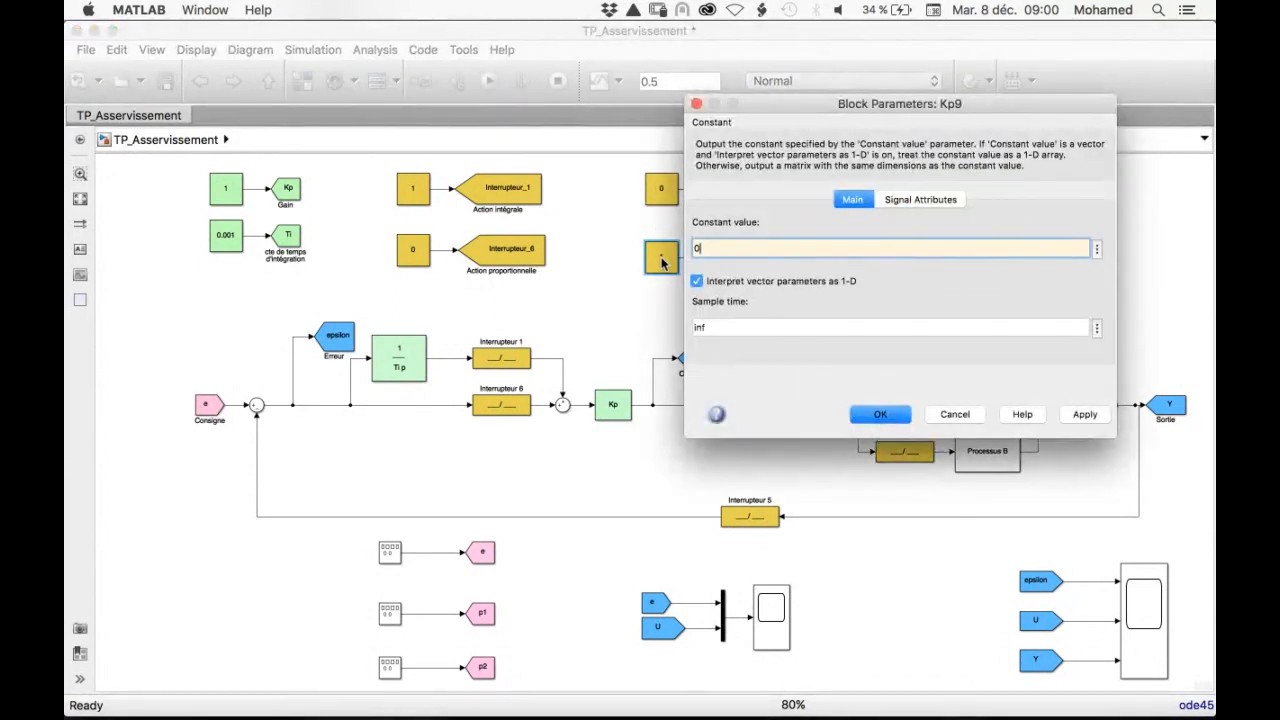
{"action": "left_click", "coordinate": [869, 415]}
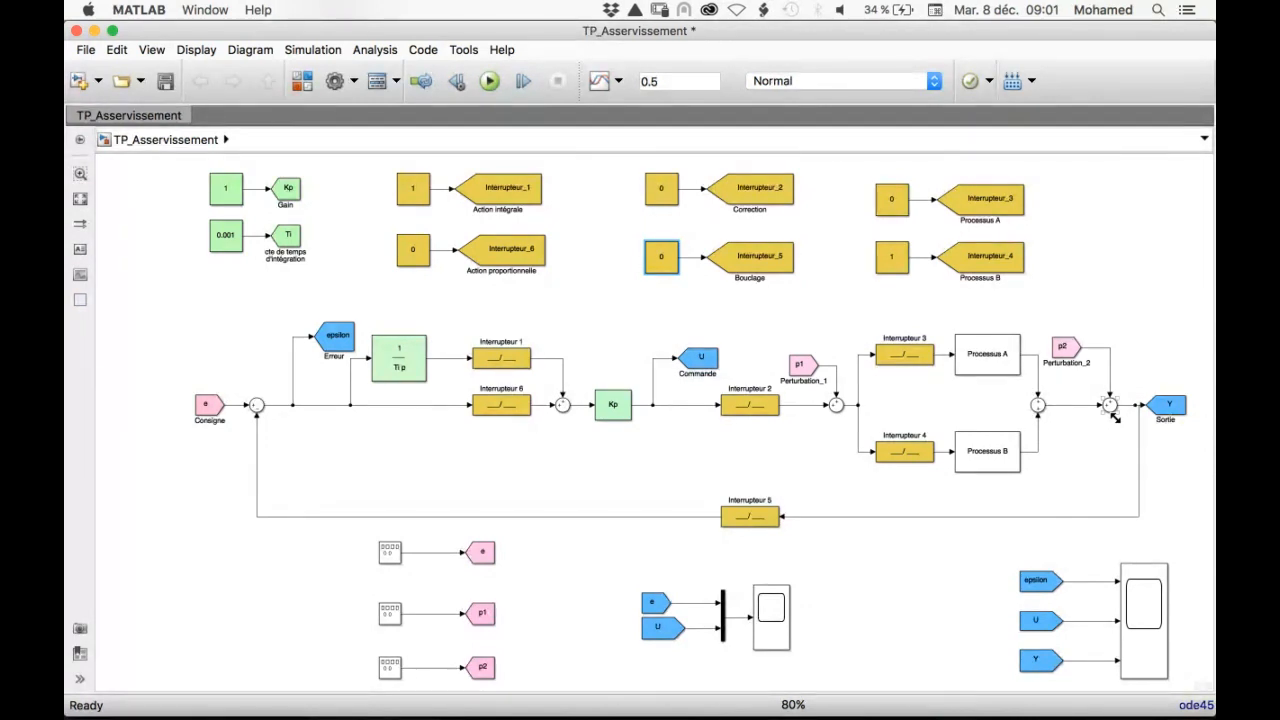
Set the amplitude of the signal generator feeding the setpoint e to 0
{"action": "scroll", "coordinate": [351, 545], "scroll_direction": "down", "scroll_amount": 3}
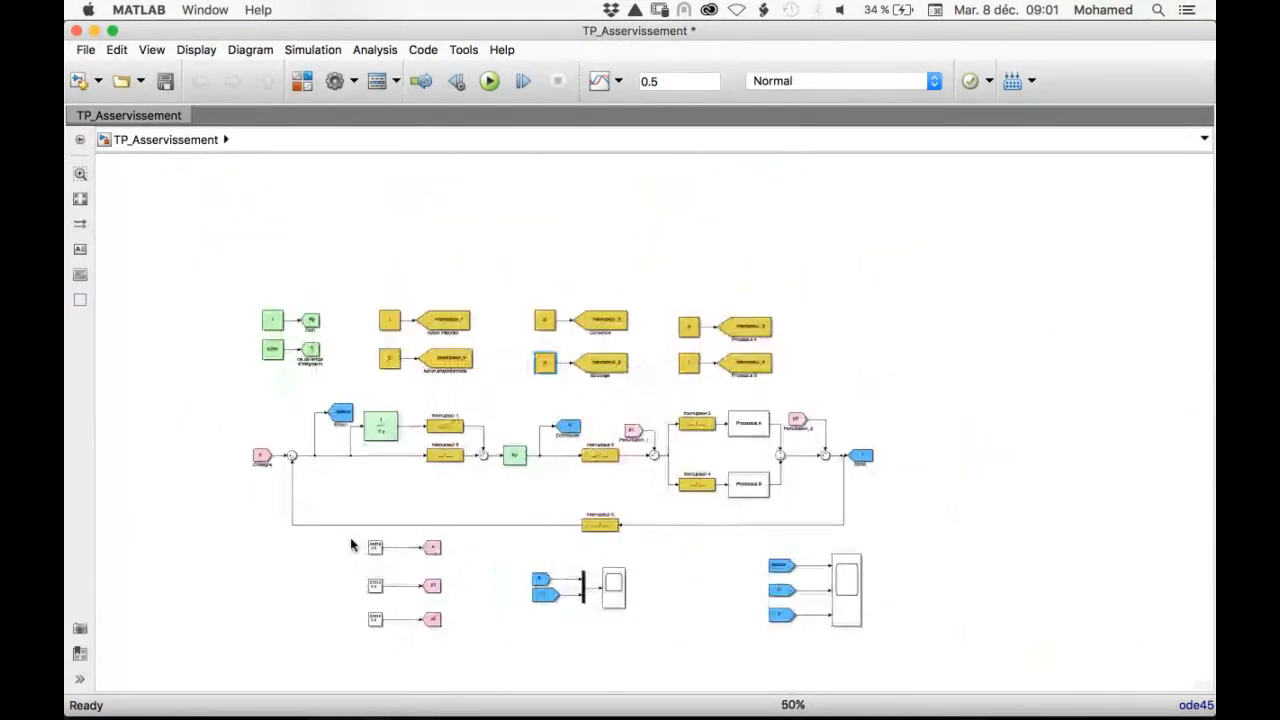
{"action": "scroll", "coordinate": [351, 545], "scroll_direction": "up", "scroll_amount": 3}
{"action": "scroll", "coordinate": [351, 545], "scroll_direction": "down", "scroll_amount": 2}
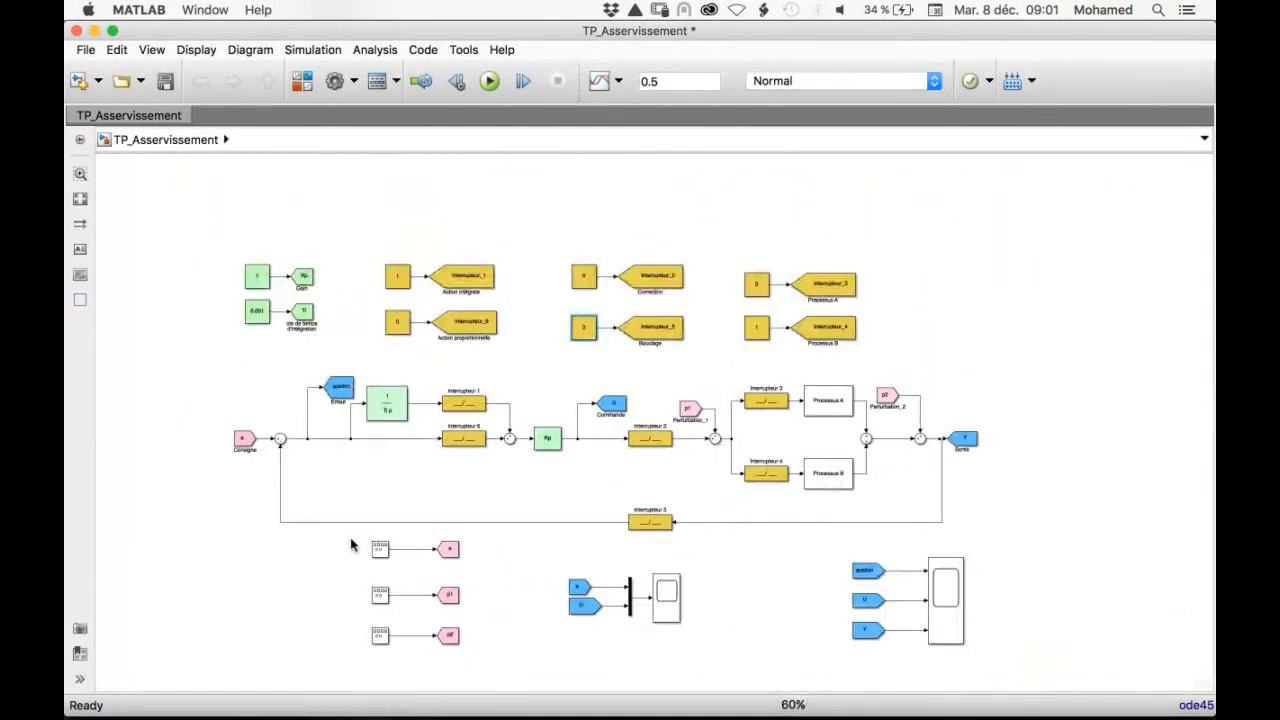
{"action": "scroll", "coordinate": [351, 545], "scroll_direction": "up", "scroll_amount": 3}
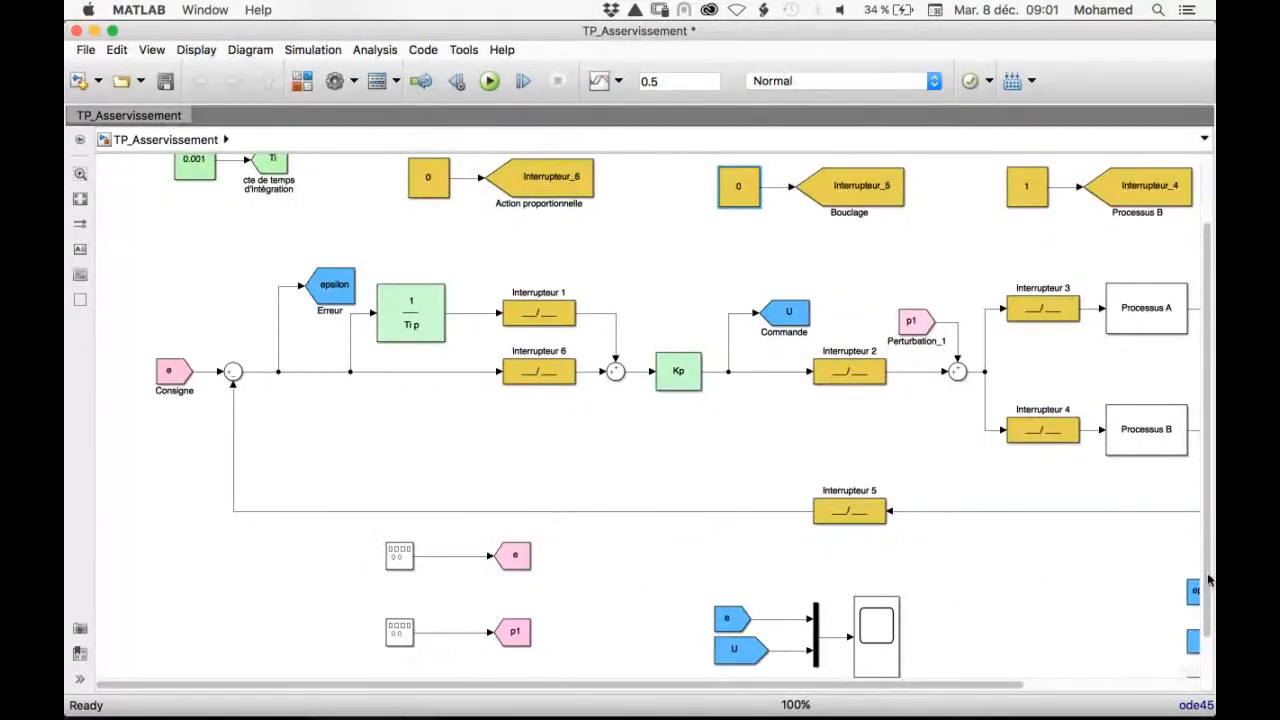
{"action": "scroll", "coordinate": [1208, 580], "scroll_direction": "down", "scroll_amount": 2}
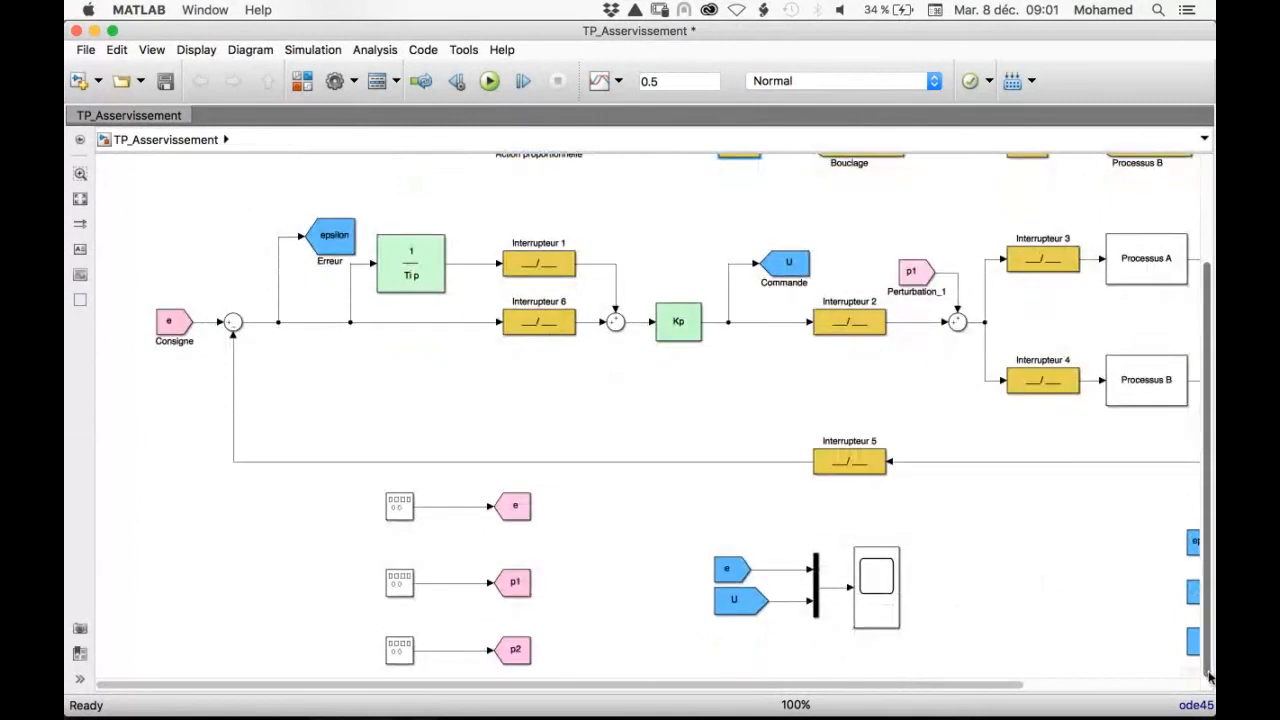
{"action": "left_click", "coordinate": [398, 511]}
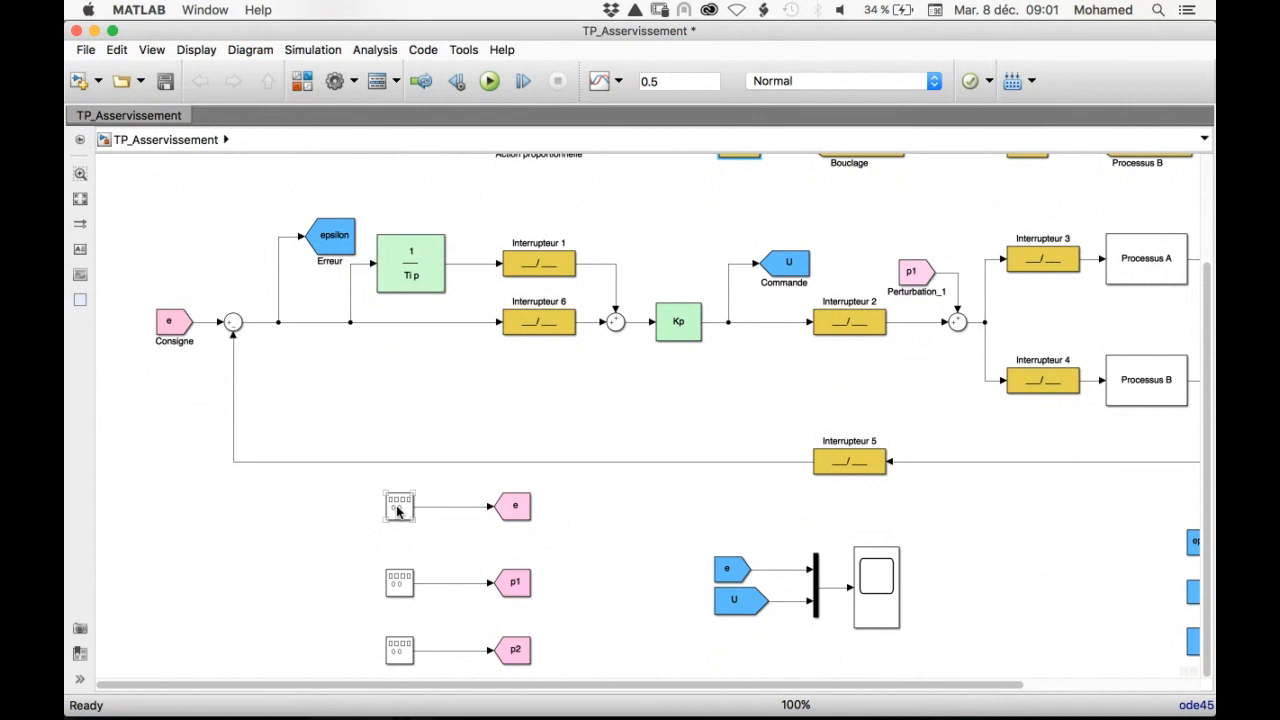
{"action": "double_click", "coordinate": [398, 511]}
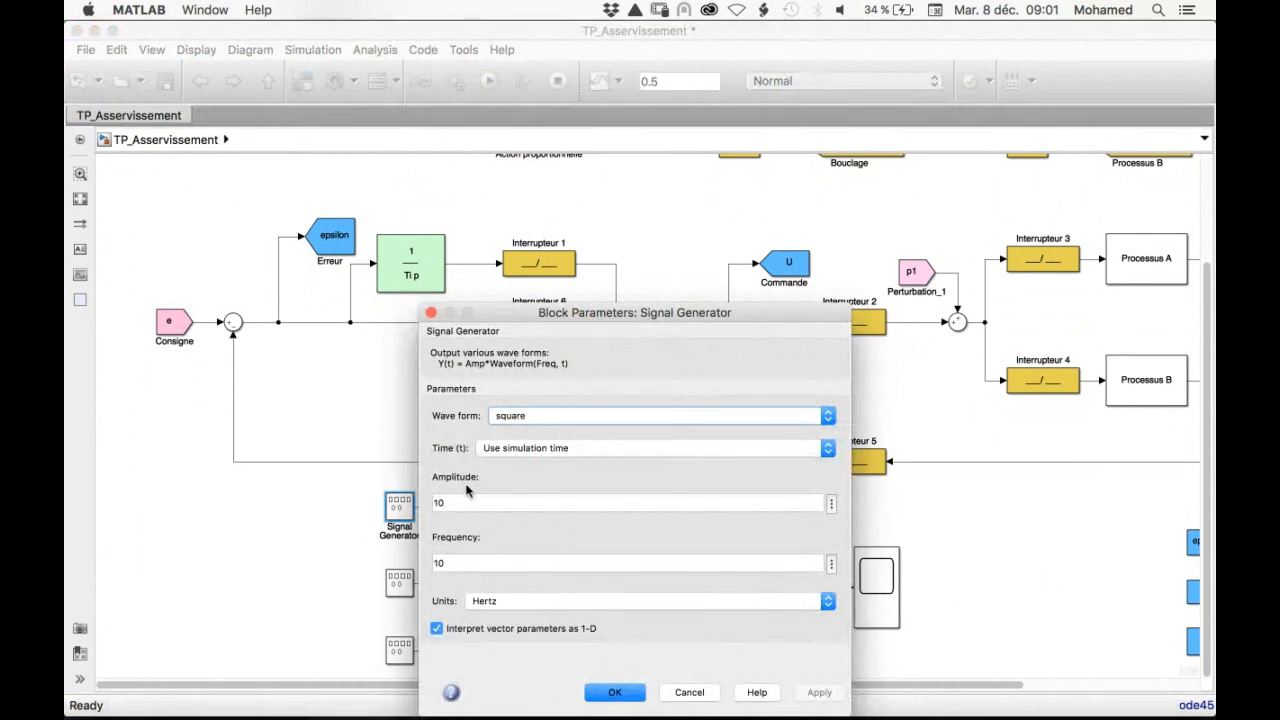
{"action": "double_click", "coordinate": [461, 503]}
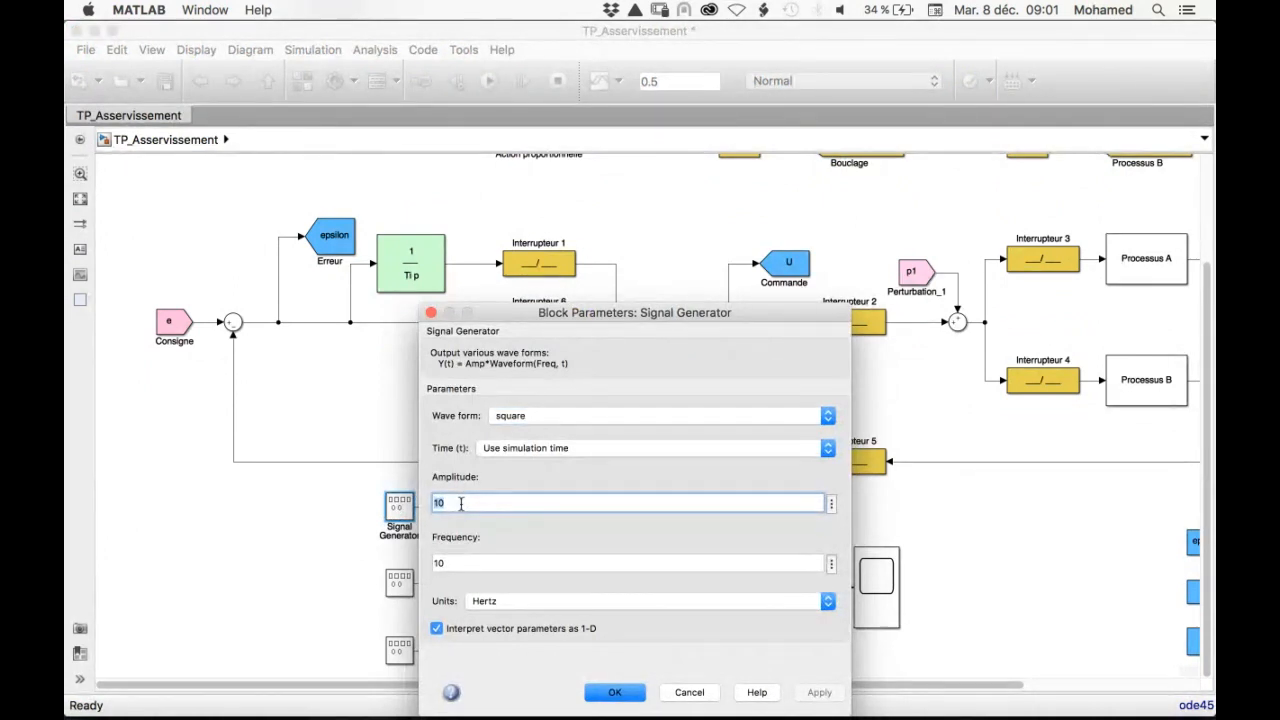
{"action": "left_click", "coordinate": [612, 692]}
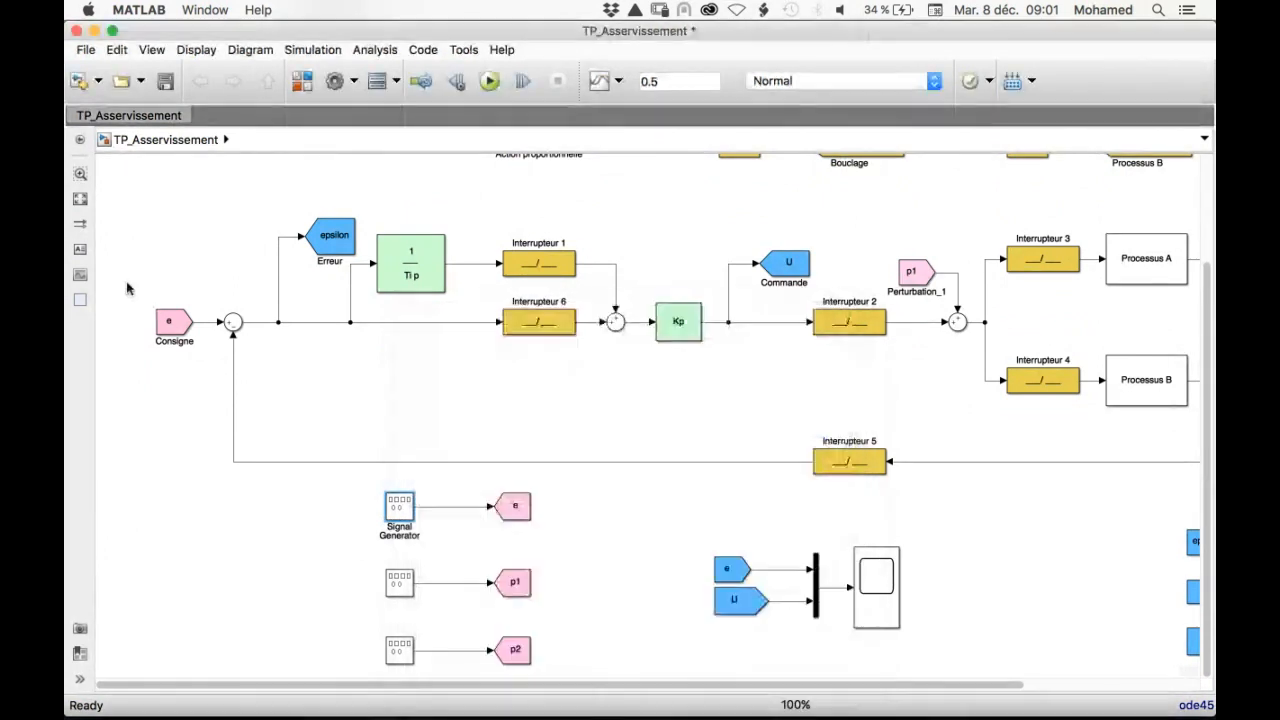
Configure the signal generator feeding e with a square wave form and an amplitude of 1
{"action": "double_click", "coordinate": [399, 507]}
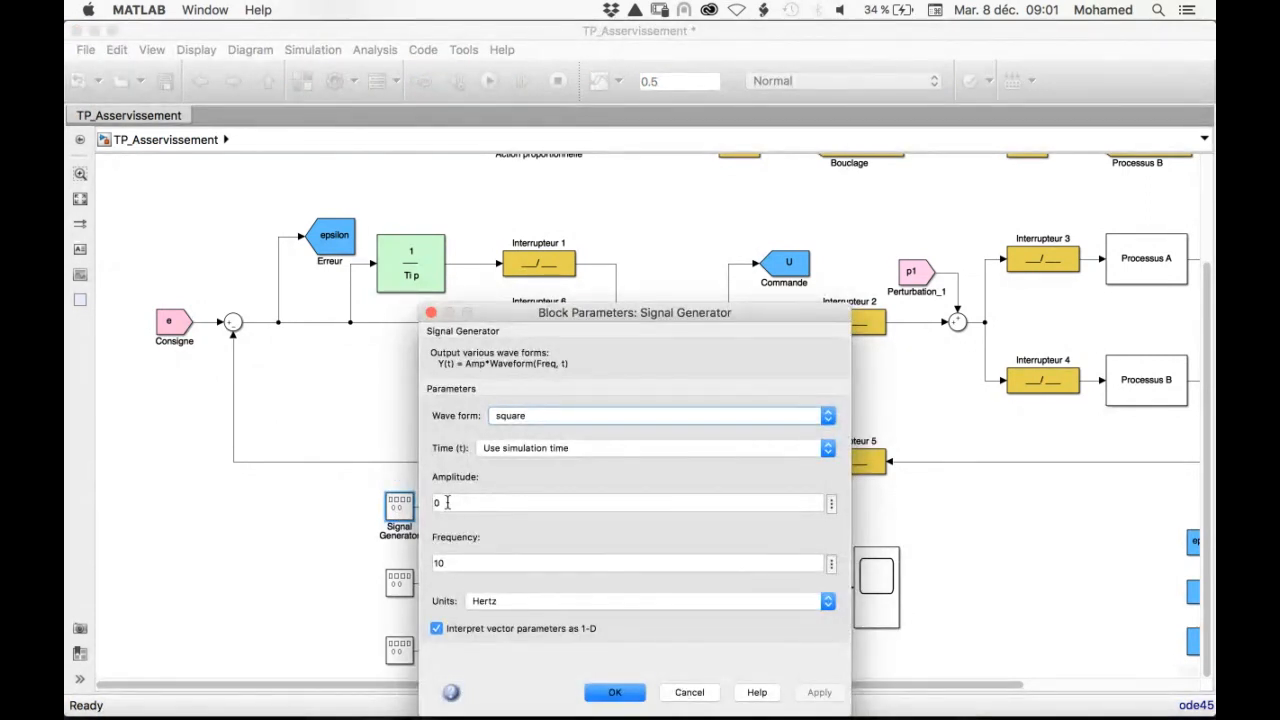
{"action": "left_click", "coordinate": [447, 502]}
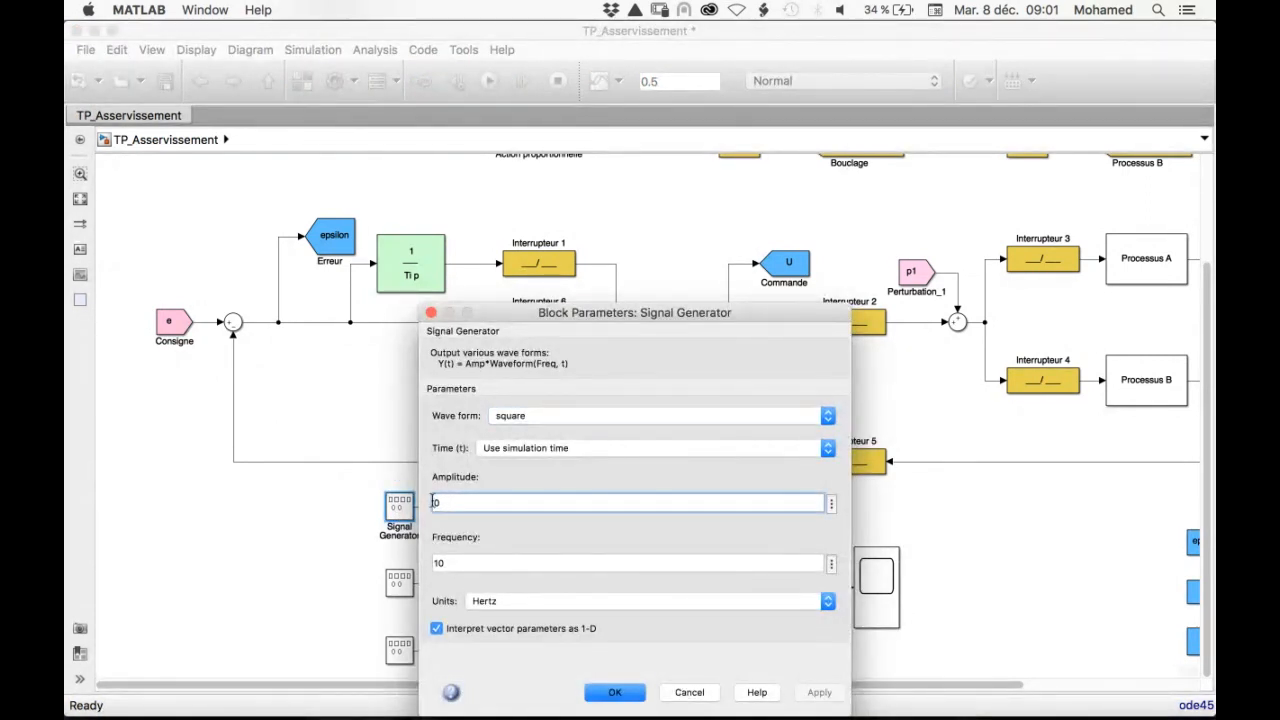
{"action": "double_click", "coordinate": [457, 563]}
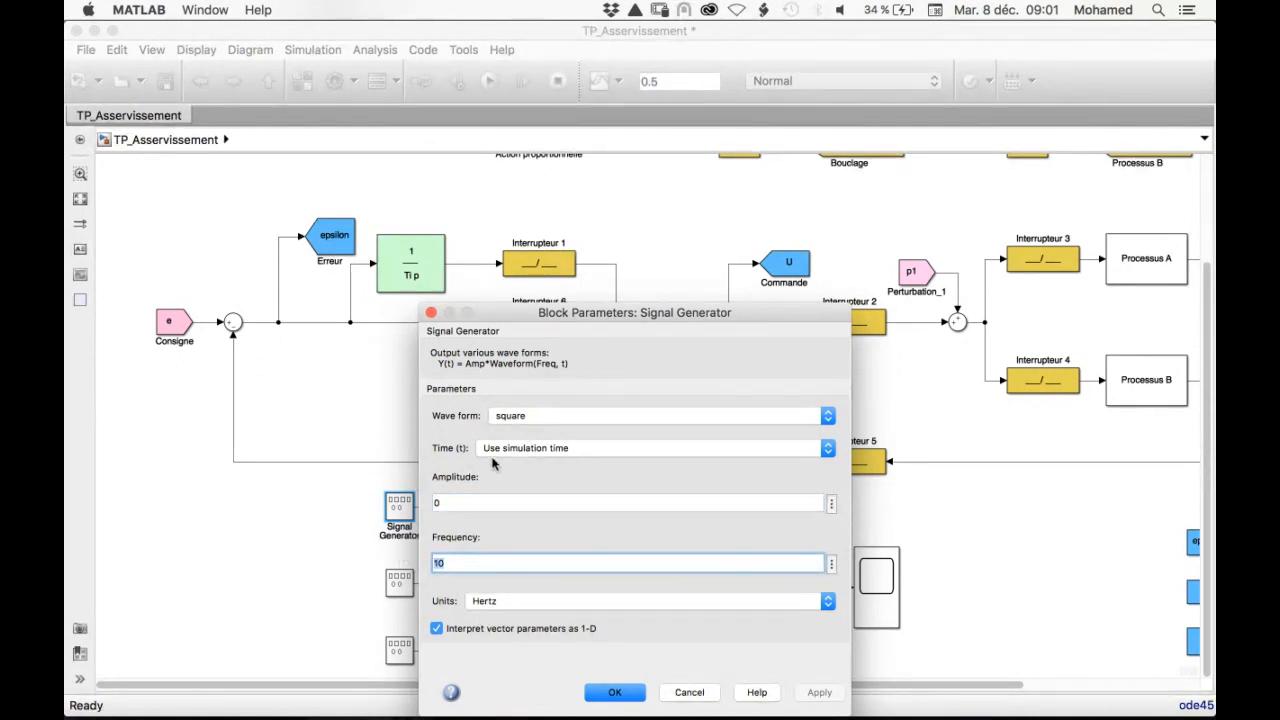
{"action": "left_click", "coordinate": [493, 416]}
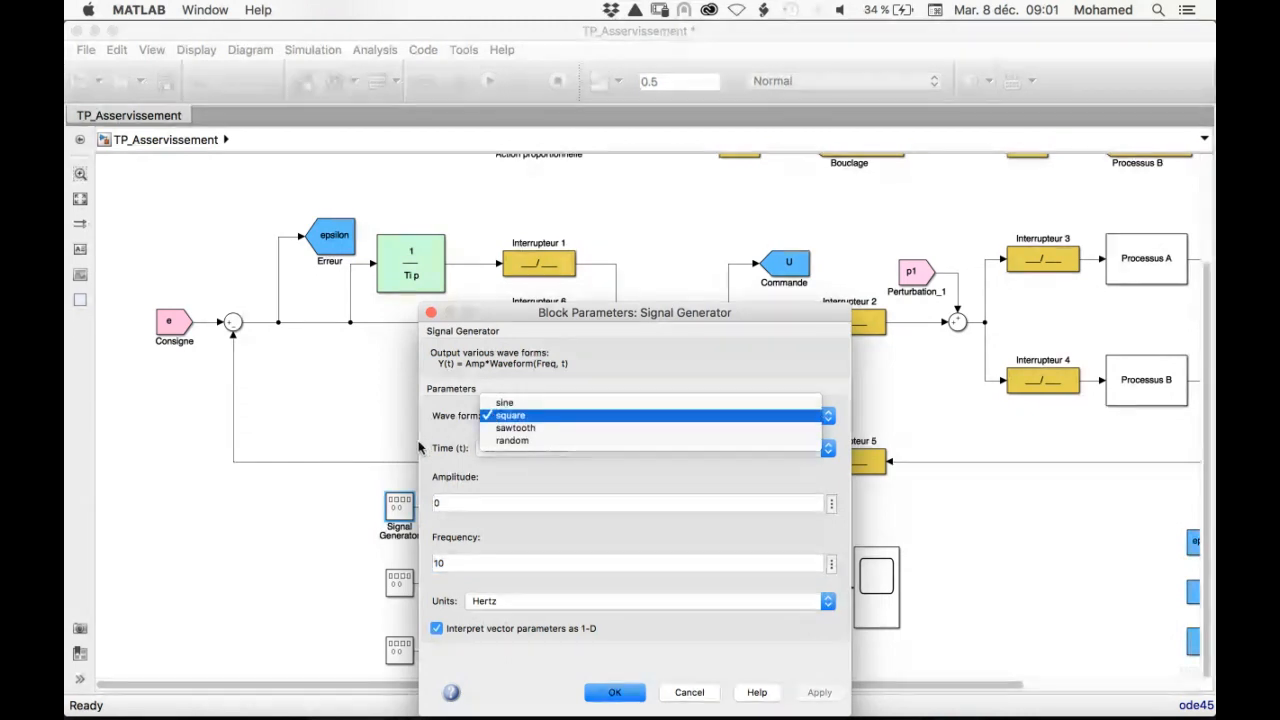
{"action": "left_click", "coordinate": [493, 416]}
{"action": "double_click", "coordinate": [457, 503]}
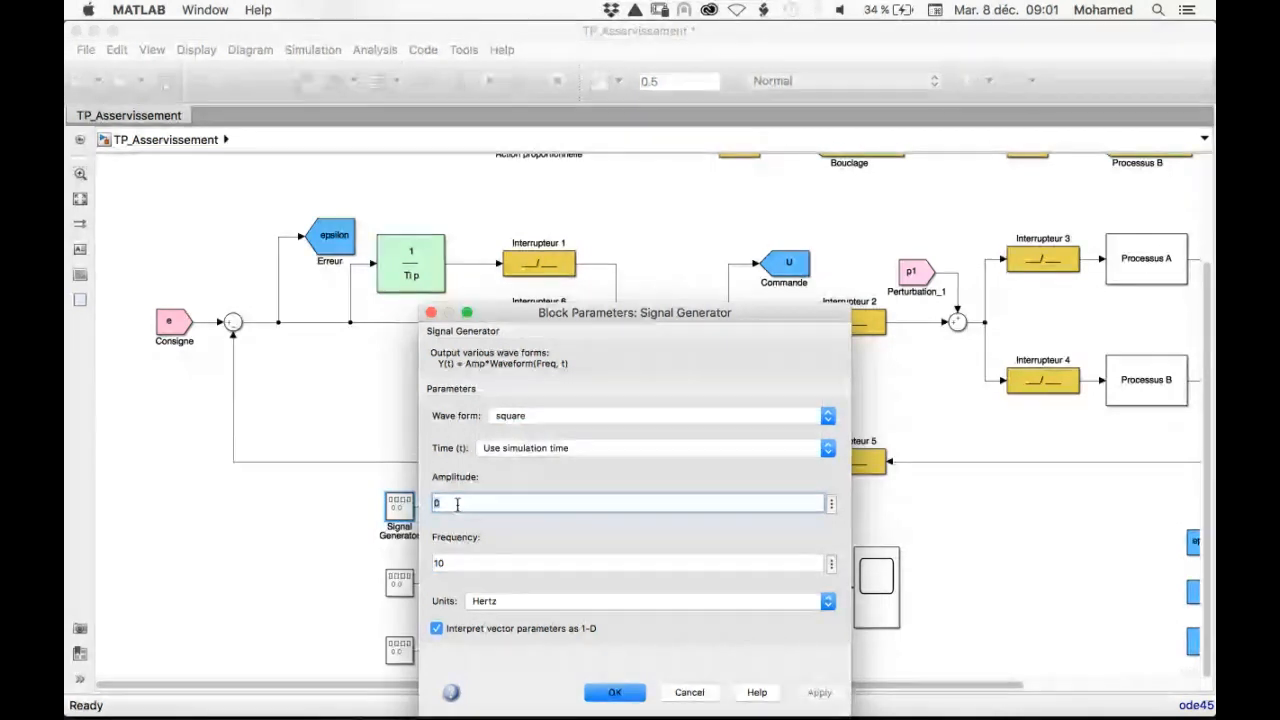
{"action": "type", "text": "1"}
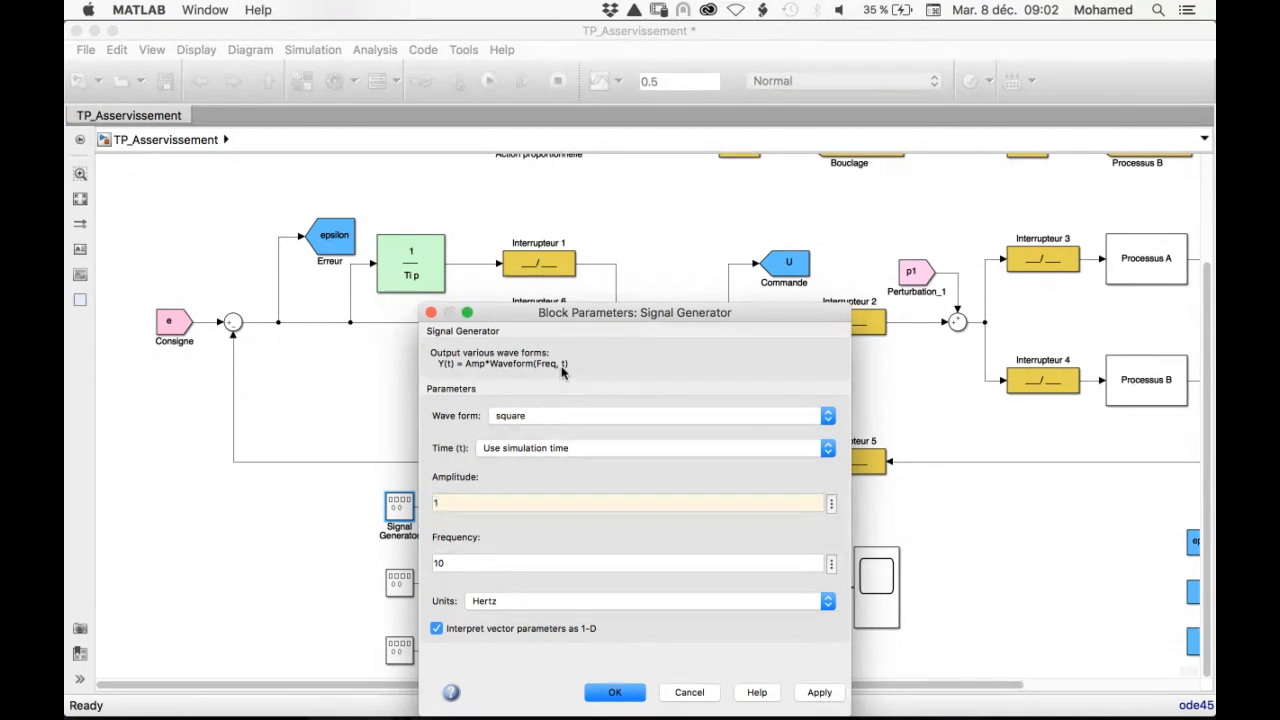
{"action": "left_click", "coordinate": [493, 602]}
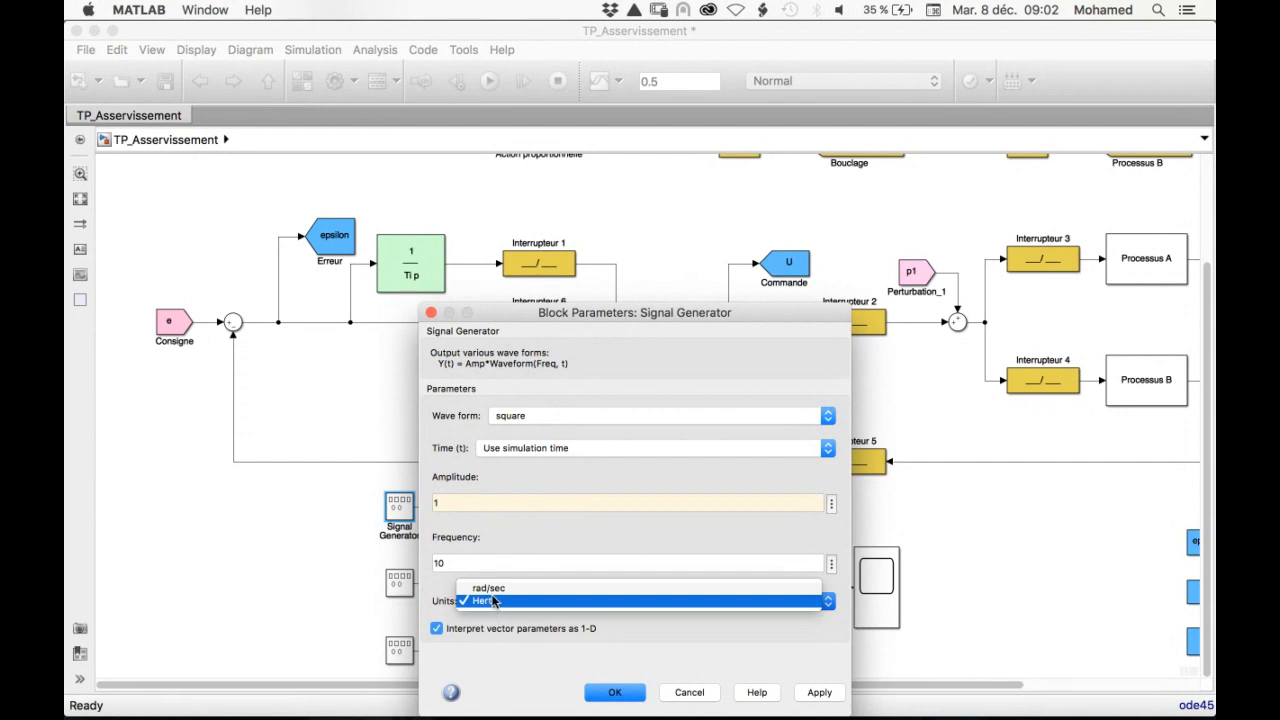
{"action": "left_click", "coordinate": [473, 546]}
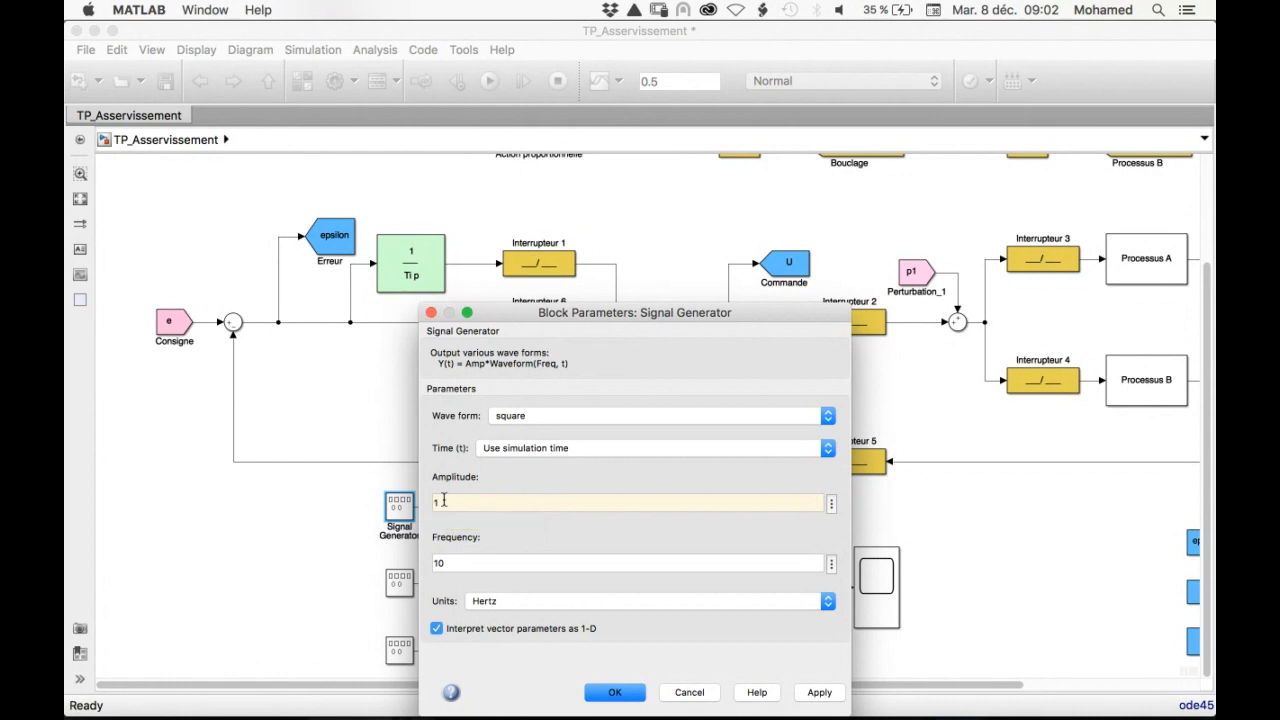
{"action": "left_click", "coordinate": [618, 694]}
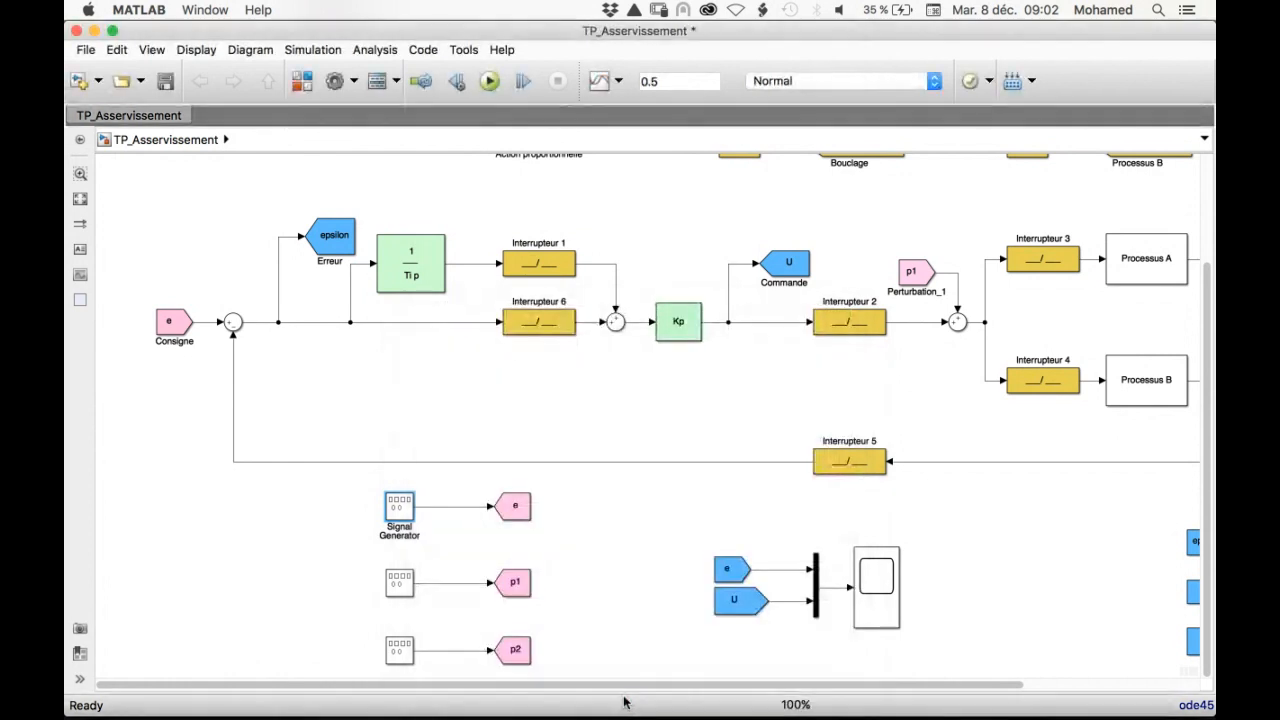
Set the amplitude of the signal generator feeding e back to 0
{"action": "double_click", "coordinate": [401, 485]}
{"action": "left_click", "coordinate": [530, 485]}
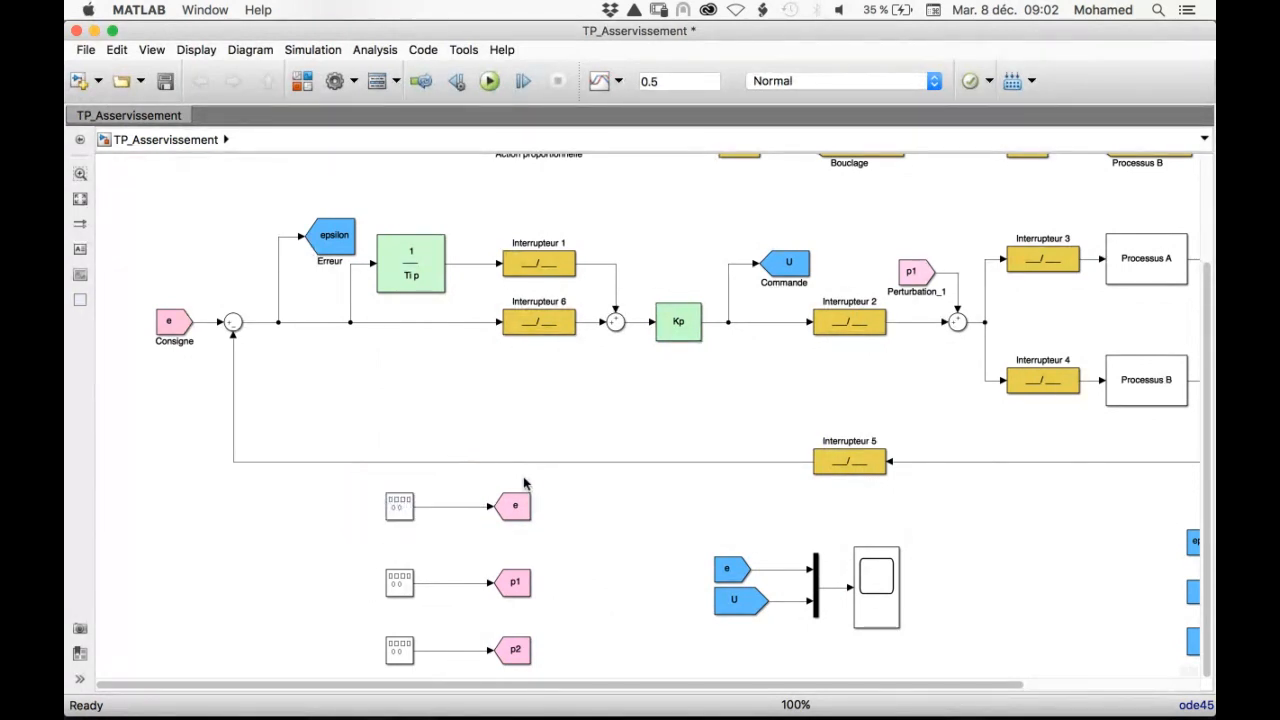
{"action": "left_click", "coordinate": [395, 510]}
{"action": "double_click", "coordinate": [395, 510]}
{"action": "double_click", "coordinate": [452, 503]}
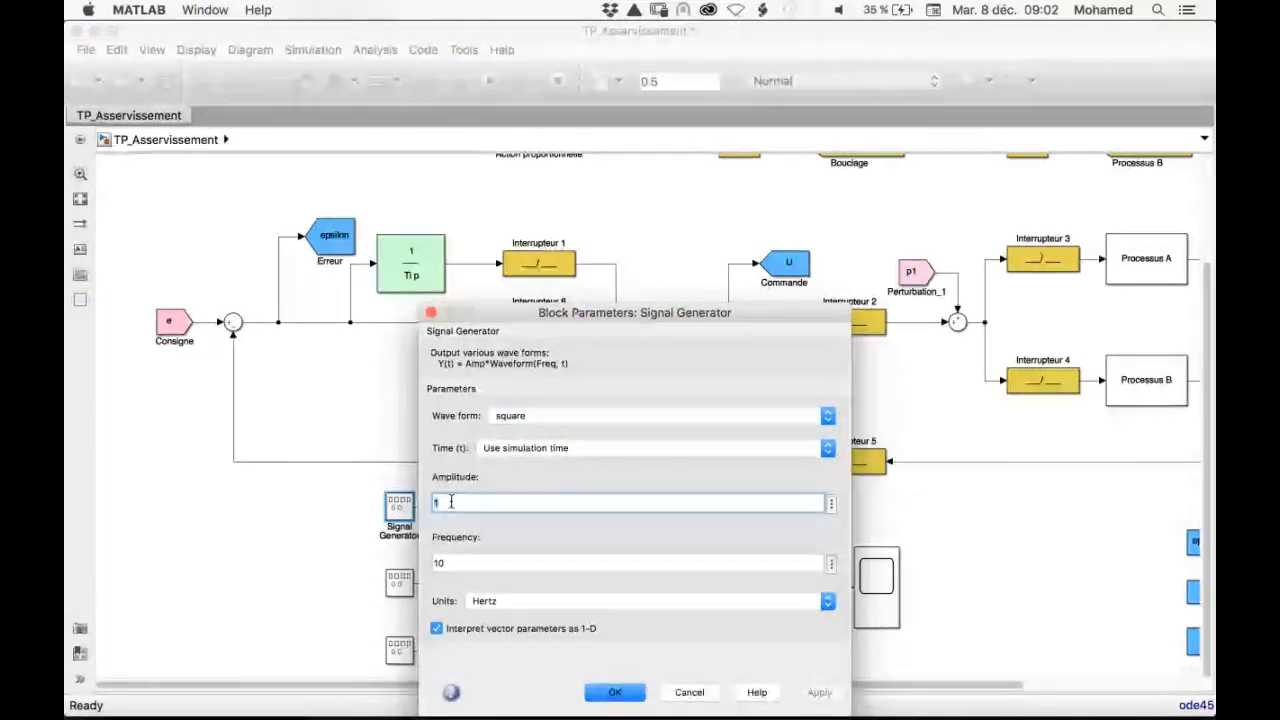
{"action": "type", "text": "0"}
{"action": "left_click", "coordinate": [632, 692]}
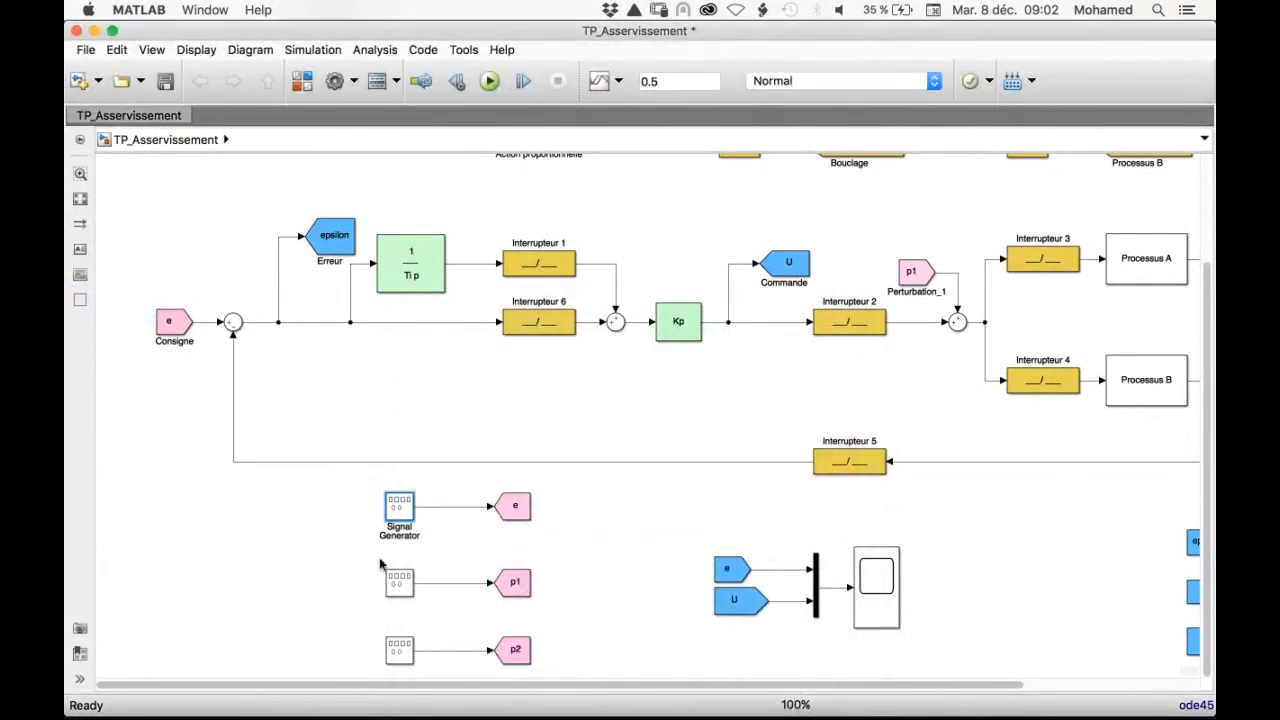
Set the amplitude of the signal generator feeding p1 to 1 and check the parameters of the p2 generator
{"action": "double_click", "coordinate": [398, 580]}
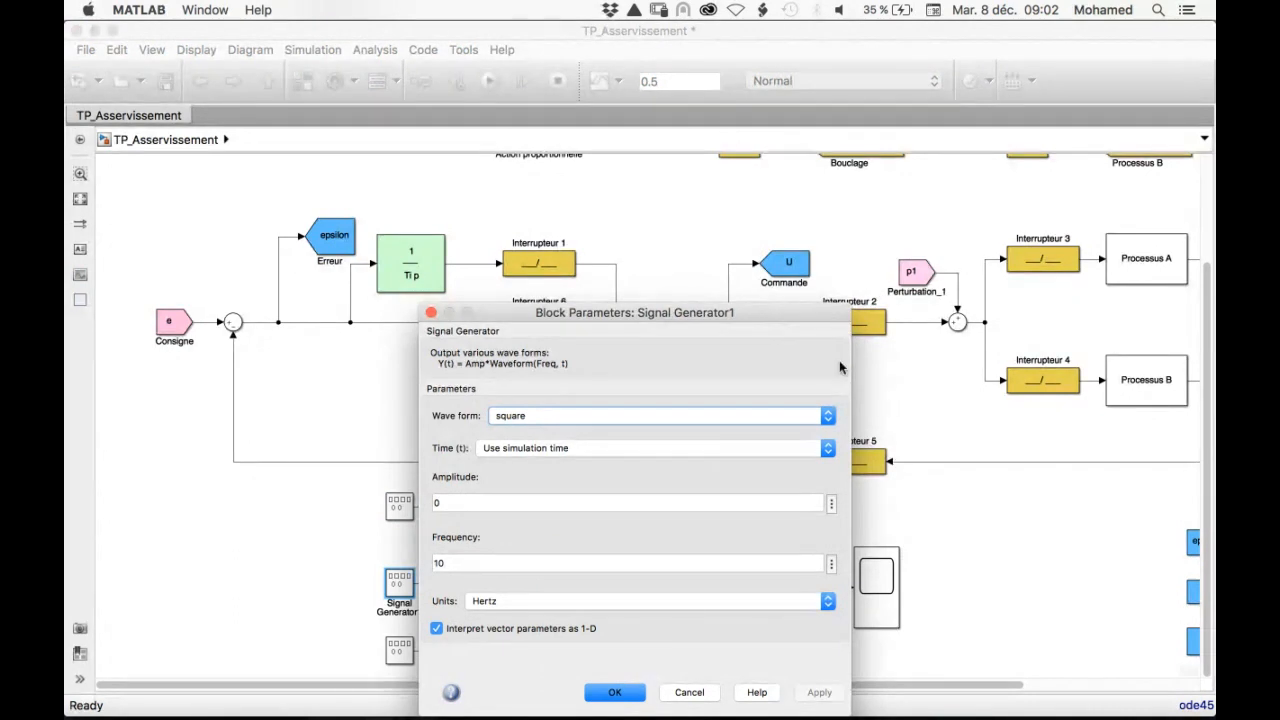
{"action": "left_click", "coordinate": [445, 503]}
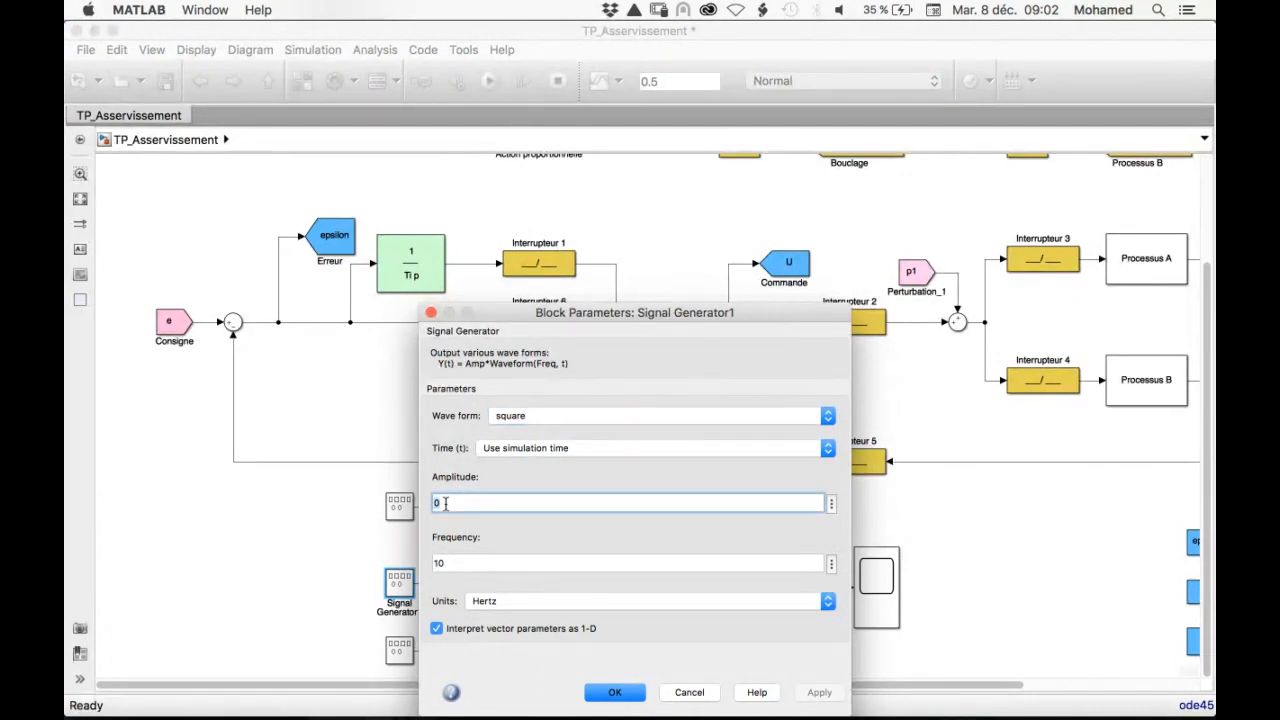
{"action": "type", "text": "1"}
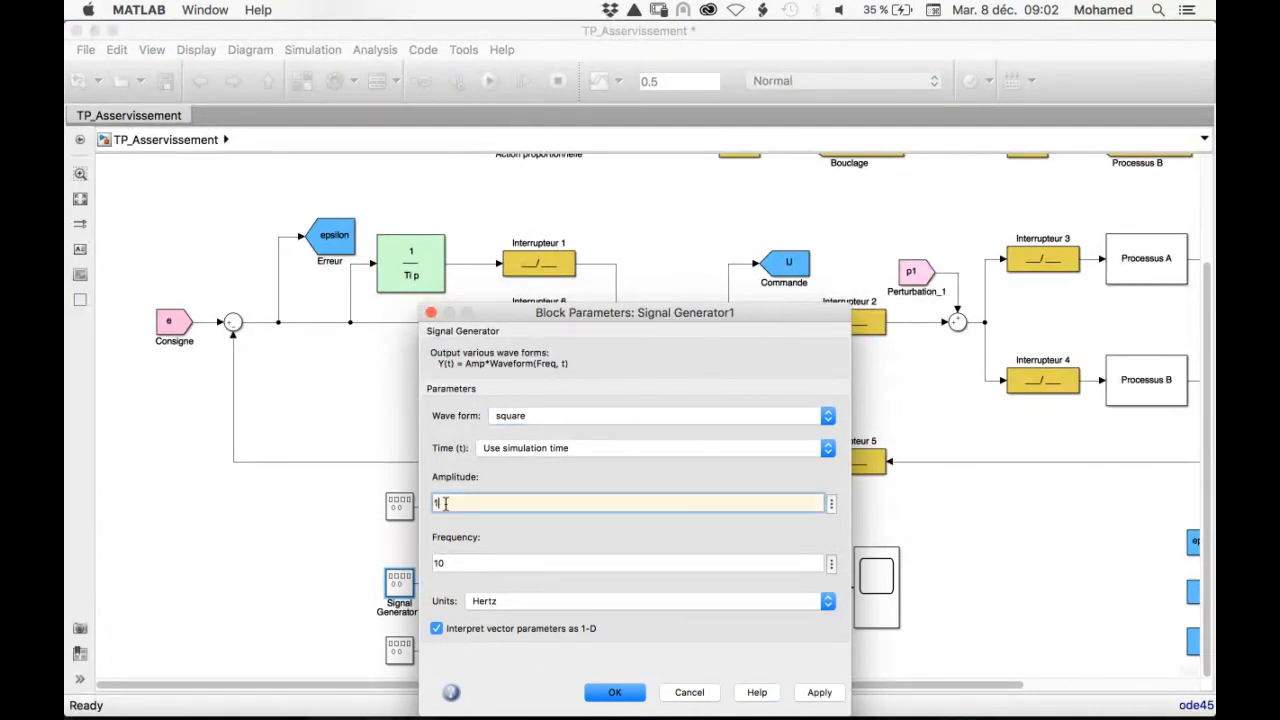
{"action": "left_click", "coordinate": [621, 700]}
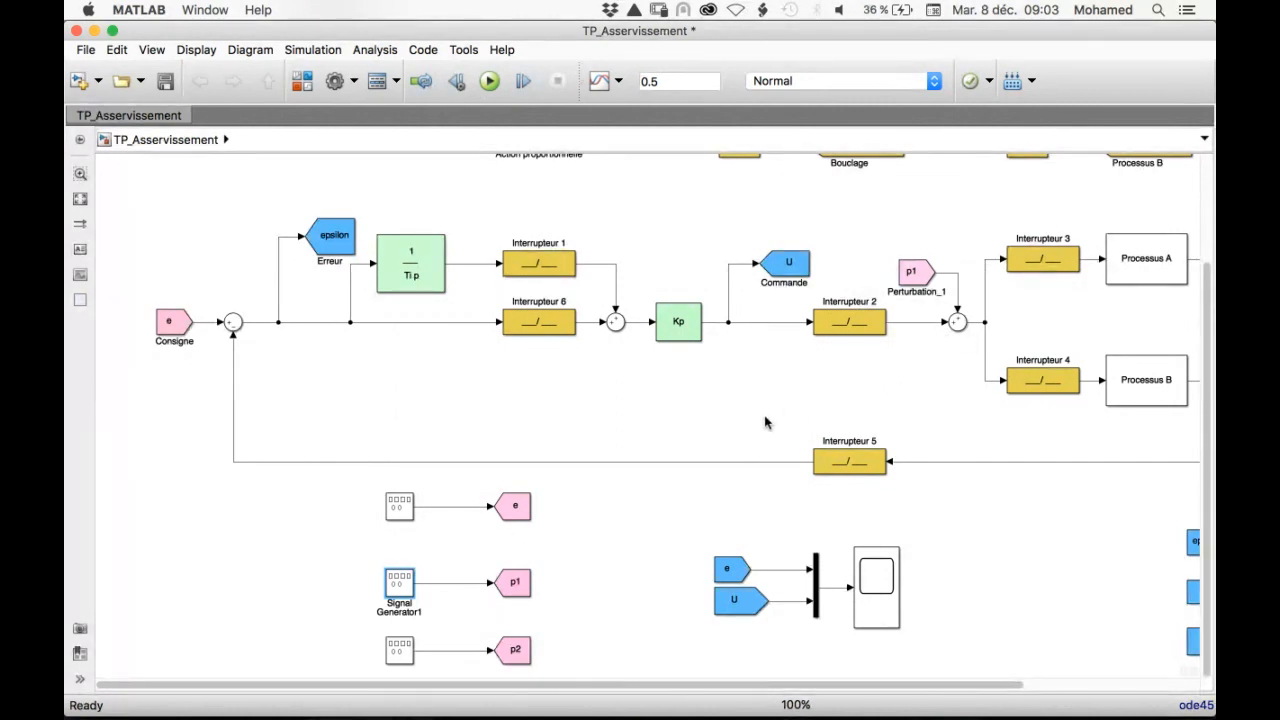
{"action": "double_click", "coordinate": [399, 650]}
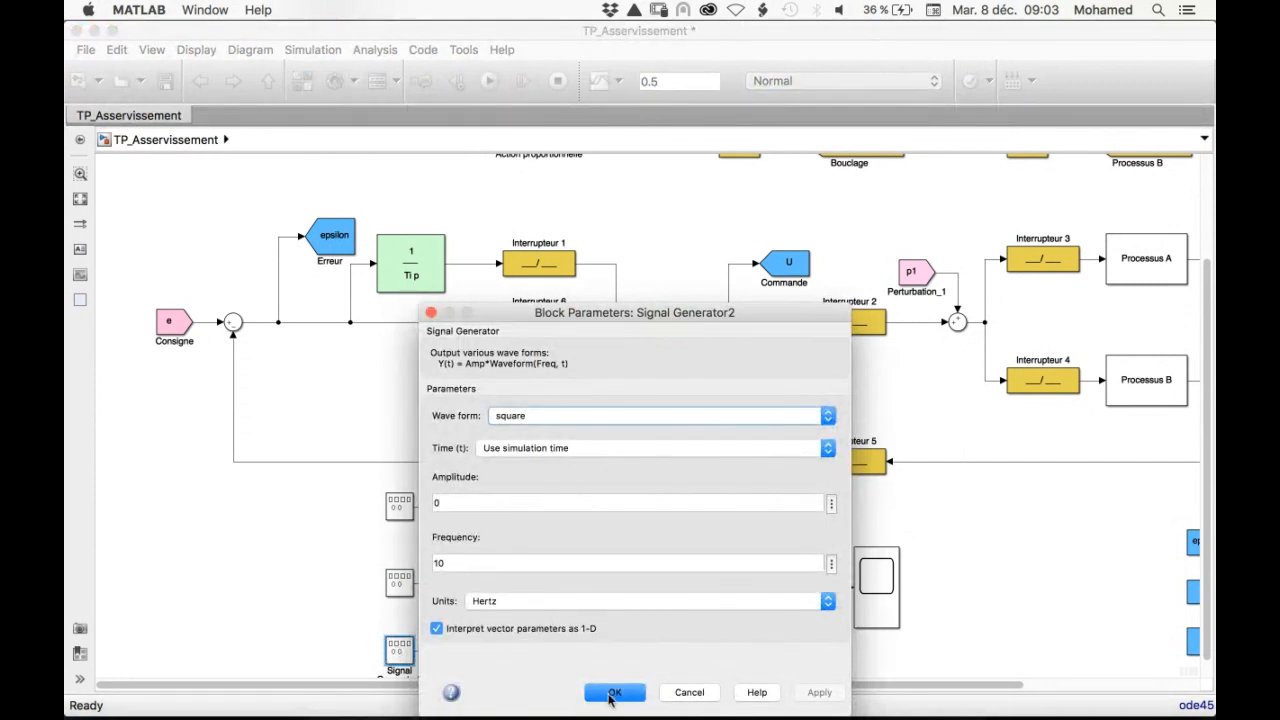
{"action": "left_click", "coordinate": [607, 694]}
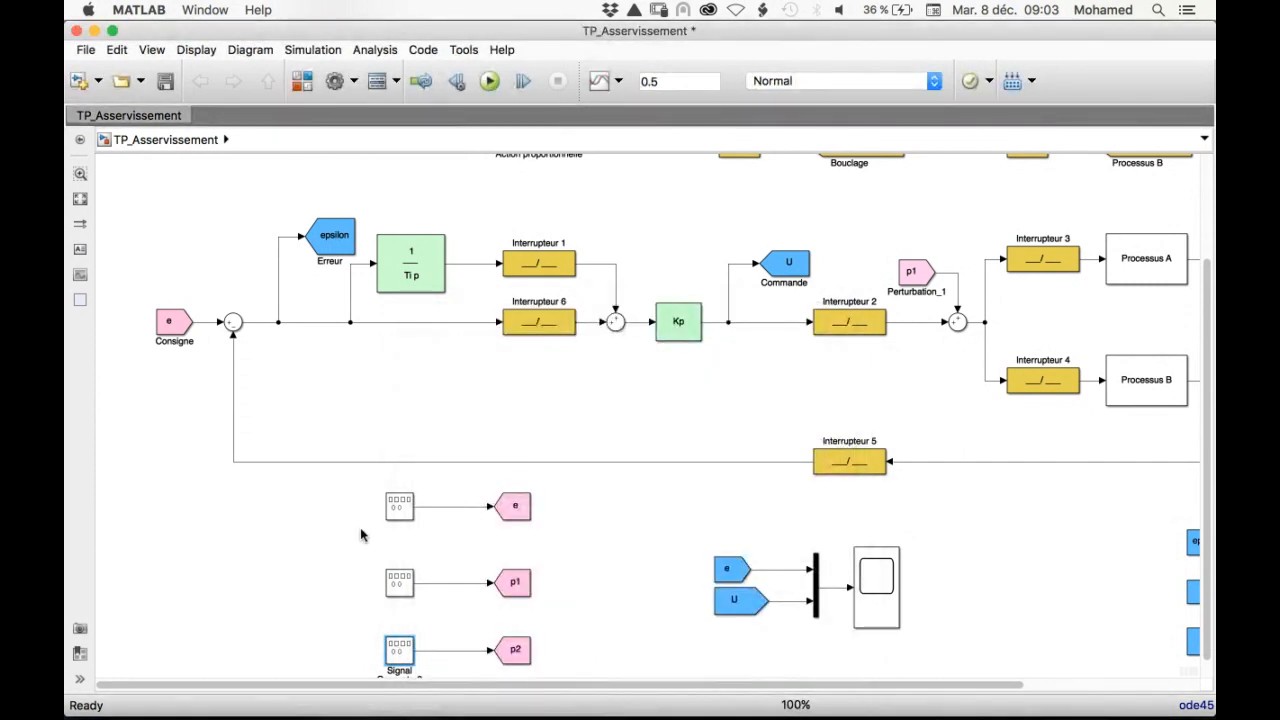
Examine the epsilon, U and Y blocks feeding the three-input scope and locate the matching signals in the control loop
{"action": "scroll", "coordinate": [655, 552], "scroll_direction": "up", "scroll_amount": 3}
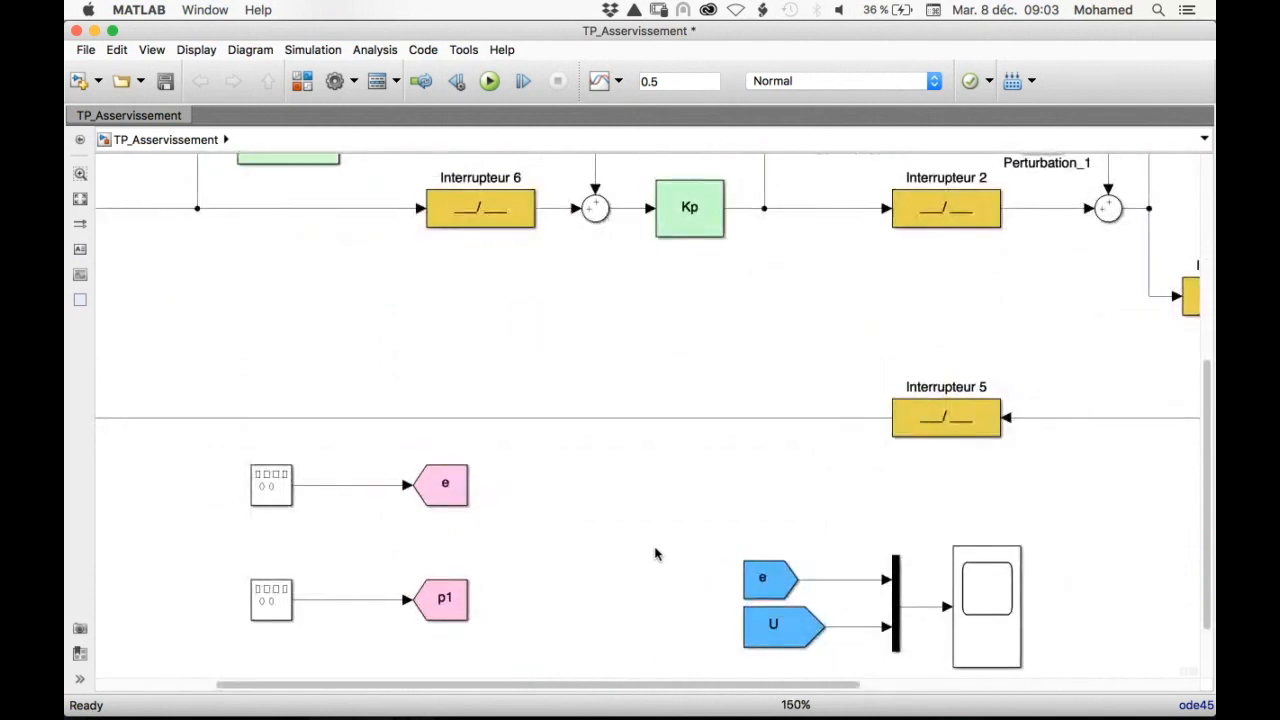
{"action": "scroll", "coordinate": [655, 552], "scroll_direction": "down", "scroll_amount": 5}
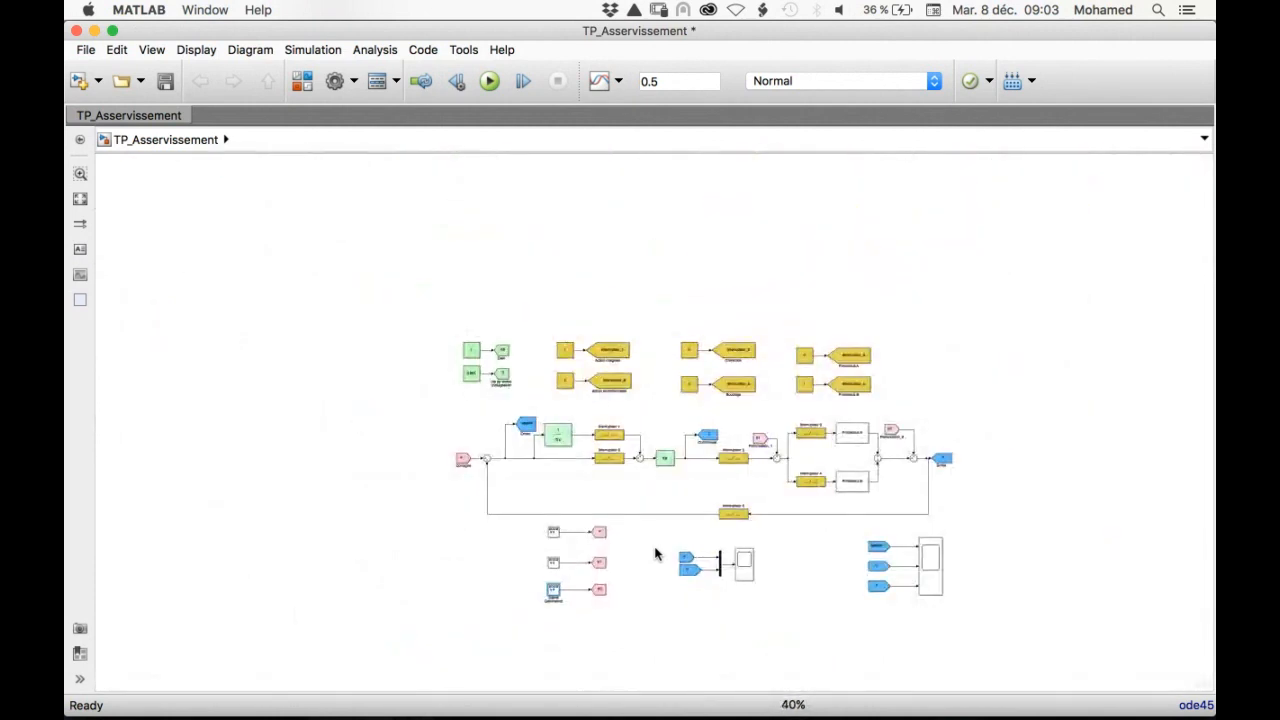
{"action": "scroll", "coordinate": [655, 552], "scroll_direction": "up", "scroll_amount": 4}
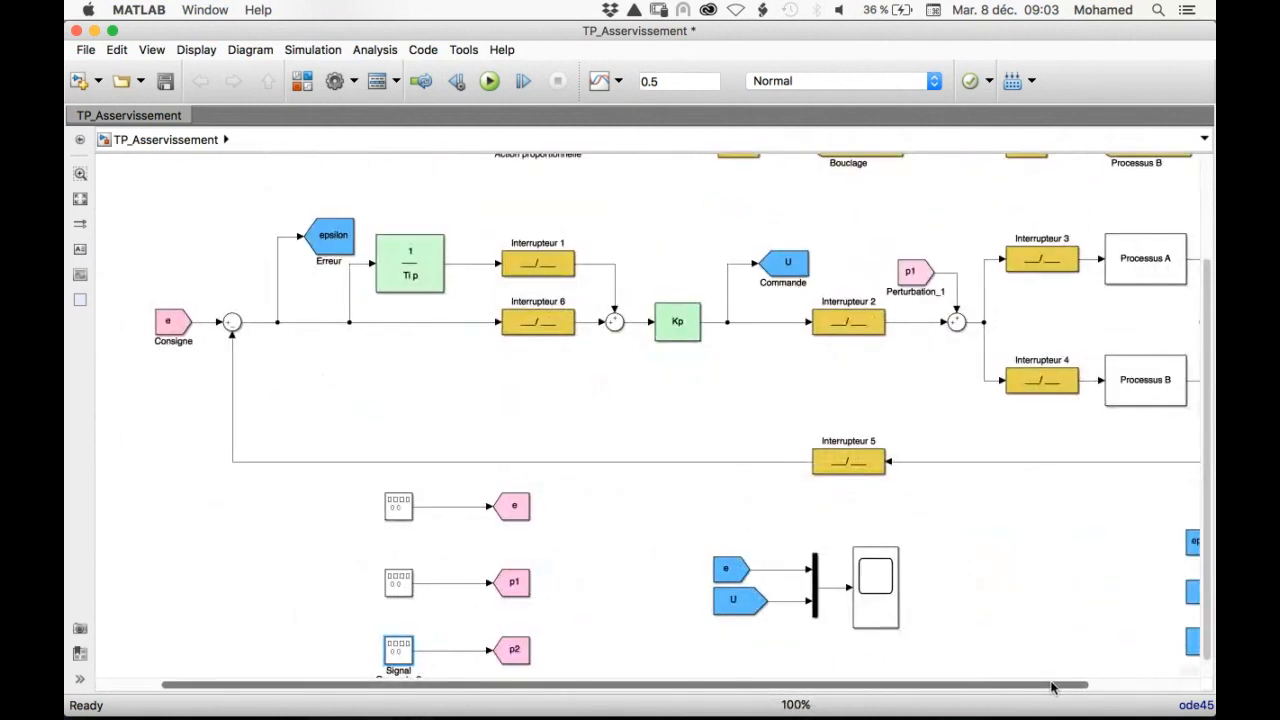
{"action": "left_click_drag", "start_coordinate": [1052, 687], "coordinate": [1172, 687]}
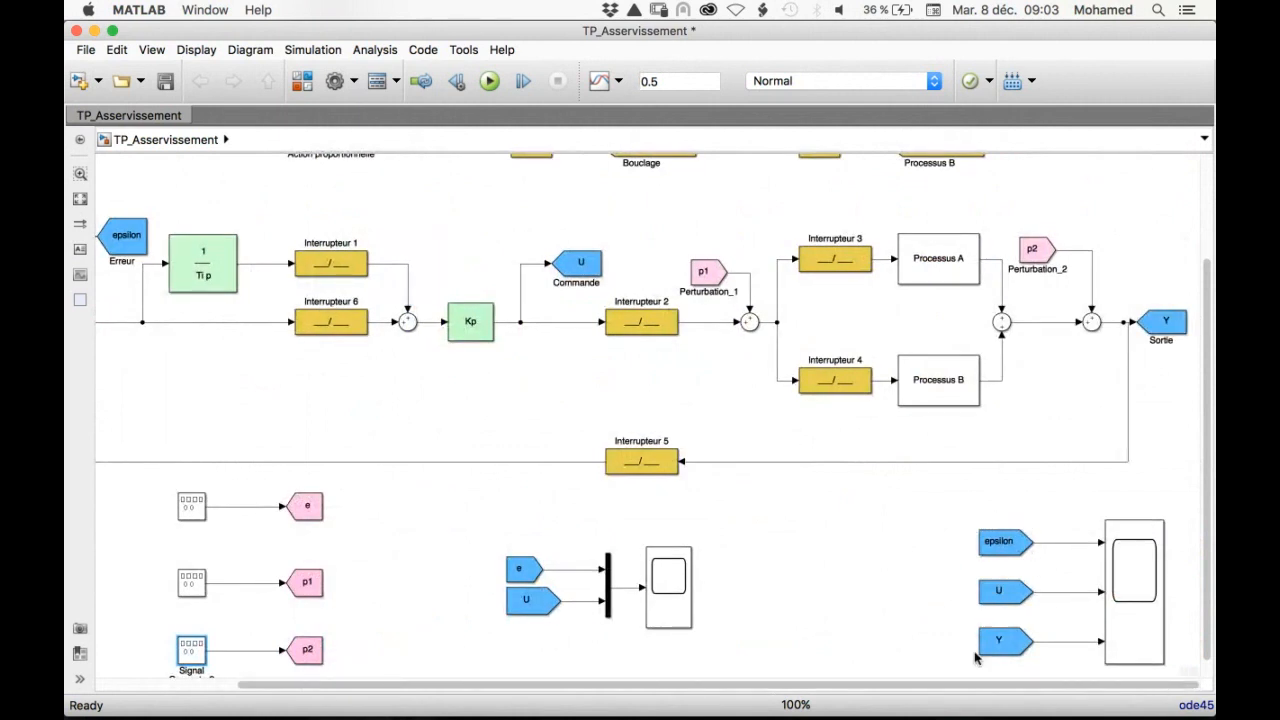
{"action": "left_click", "coordinate": [1006, 643]}
{"action": "left_click", "coordinate": [1007, 546]}
{"action": "left_click_drag", "start_coordinate": [651, 686], "coordinate": [548, 686]}
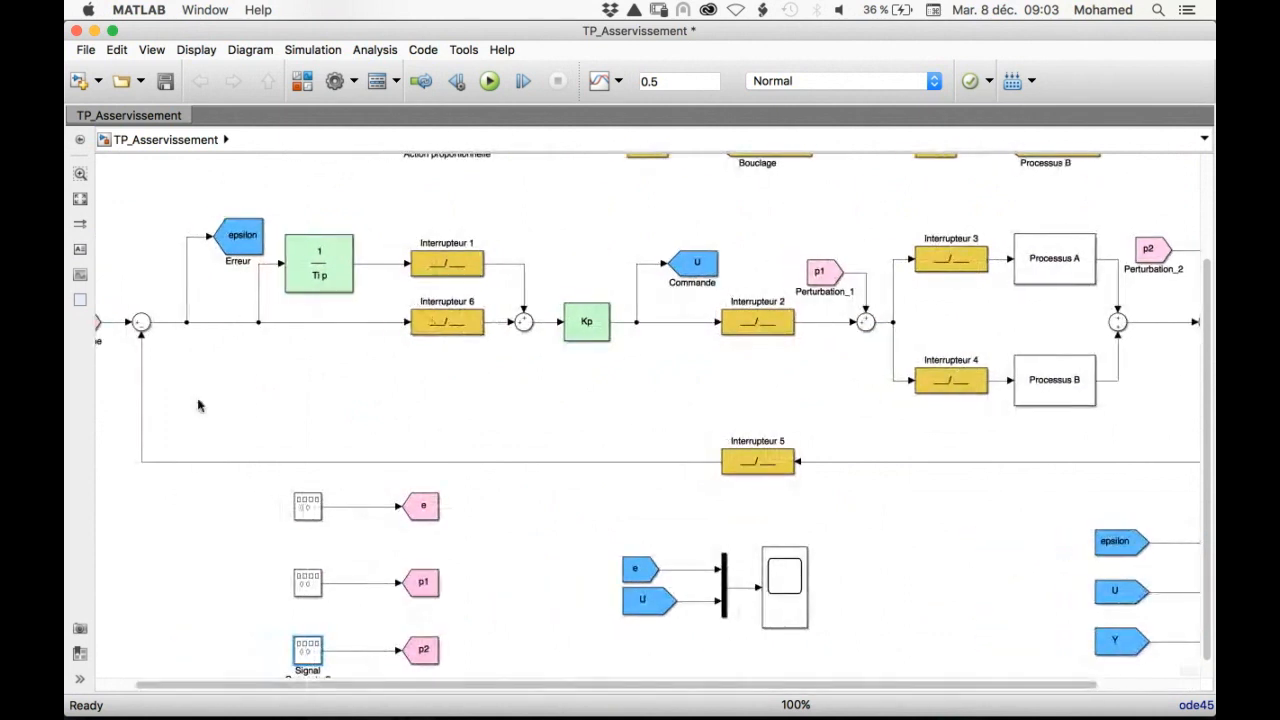
{"action": "left_click", "coordinate": [230, 240]}
{"action": "left_click", "coordinate": [693, 272]}
{"action": "left_click", "coordinate": [592, 320]}
{"action": "left_click", "coordinate": [675, 297]}
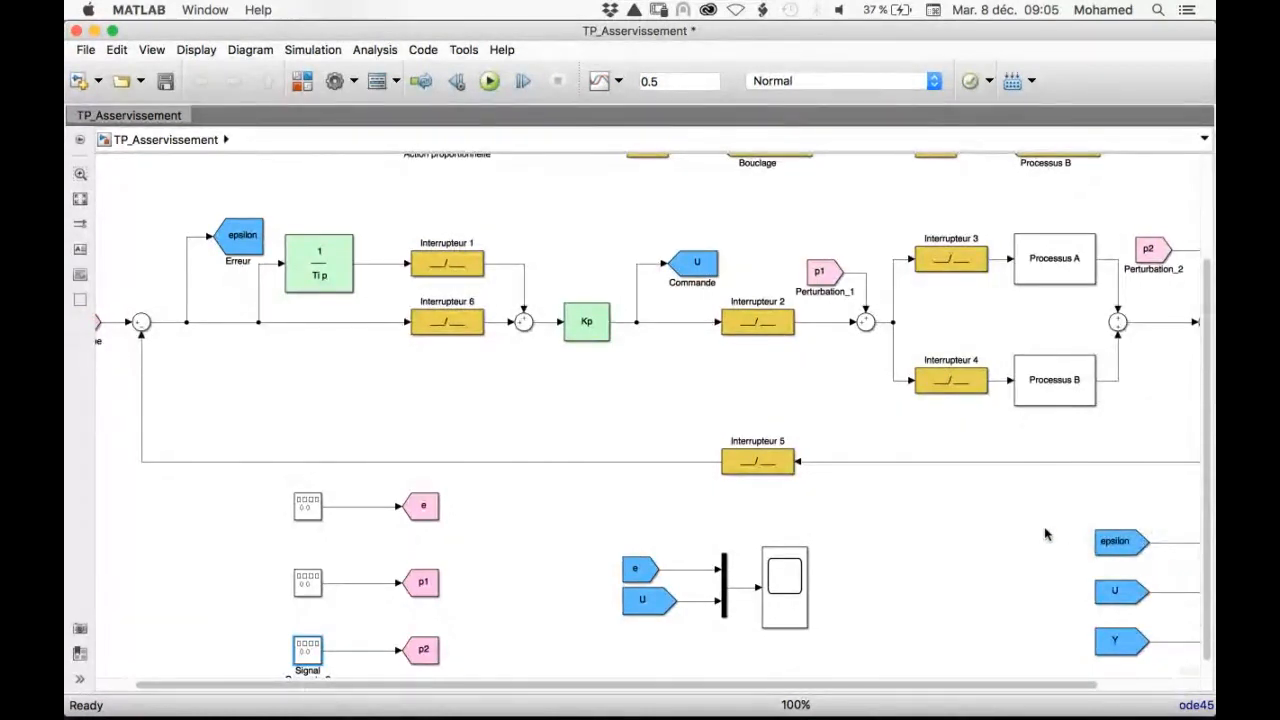
Examine the Y output of the loop and the e and U blocks feeding the multiplexed scope
{"action": "scroll", "coordinate": [1045, 535], "scroll_direction": "down", "scroll_amount": 5}
{"action": "scroll", "coordinate": [1045, 535], "scroll_direction": "up", "scroll_amount": 6}
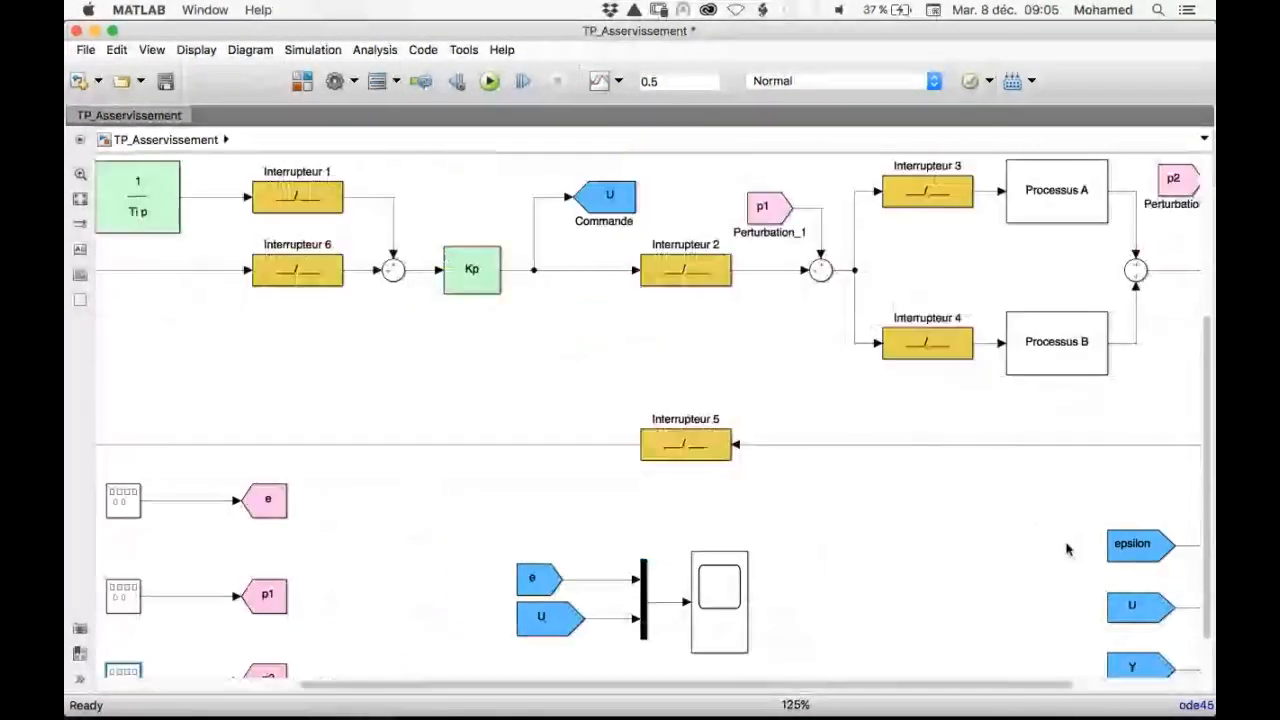
{"action": "left_click_drag", "start_coordinate": [990, 693], "coordinate": [1192, 686]}
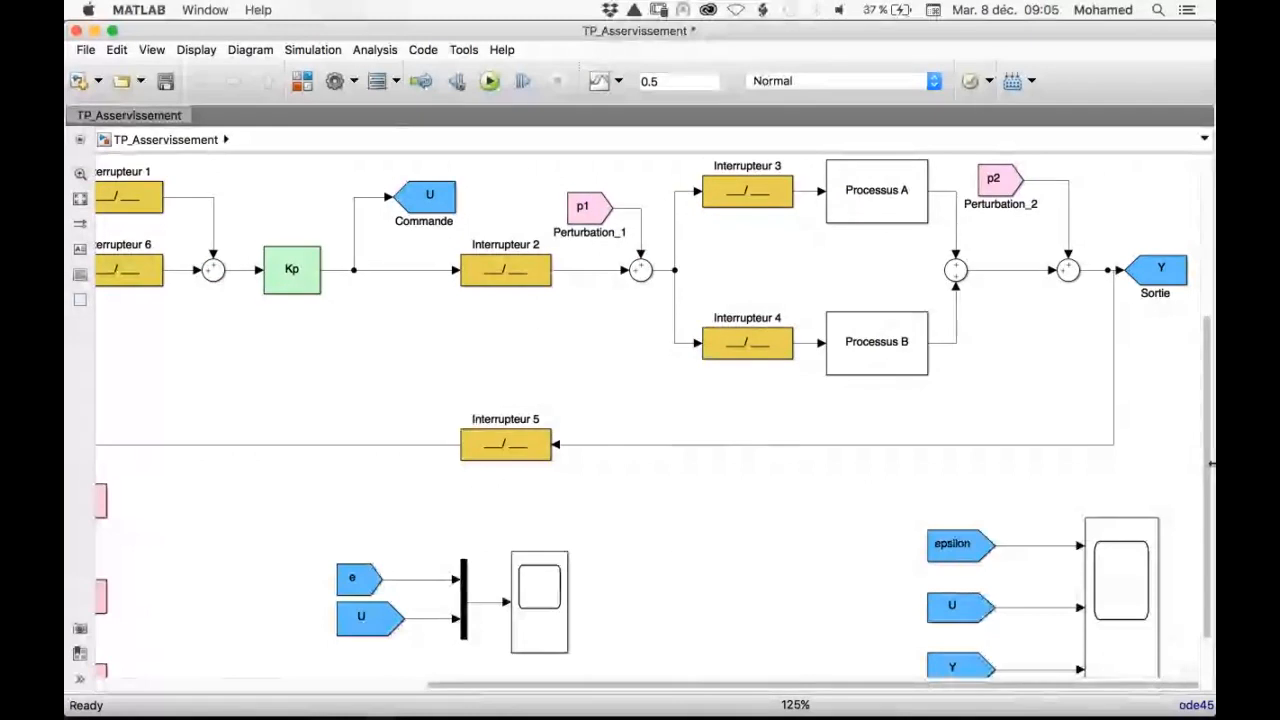
{"action": "left_click", "coordinate": [1150, 266]}
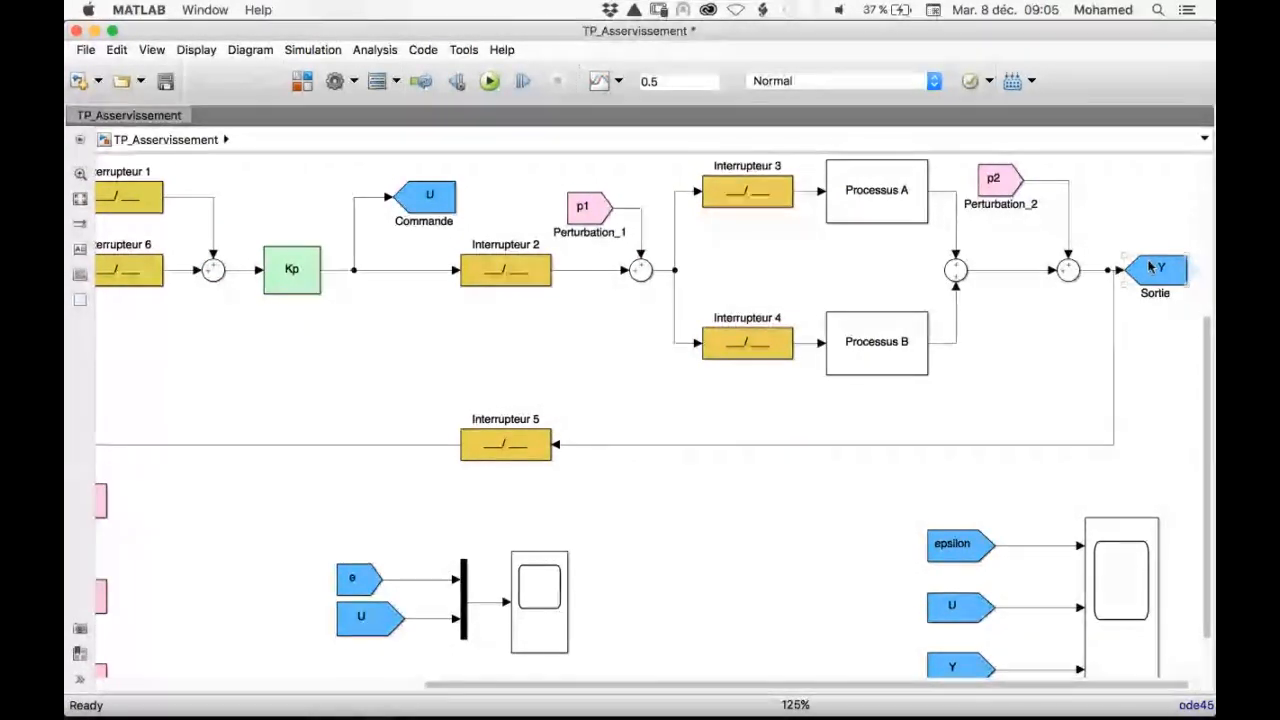
{"action": "left_click", "coordinate": [529, 636]}
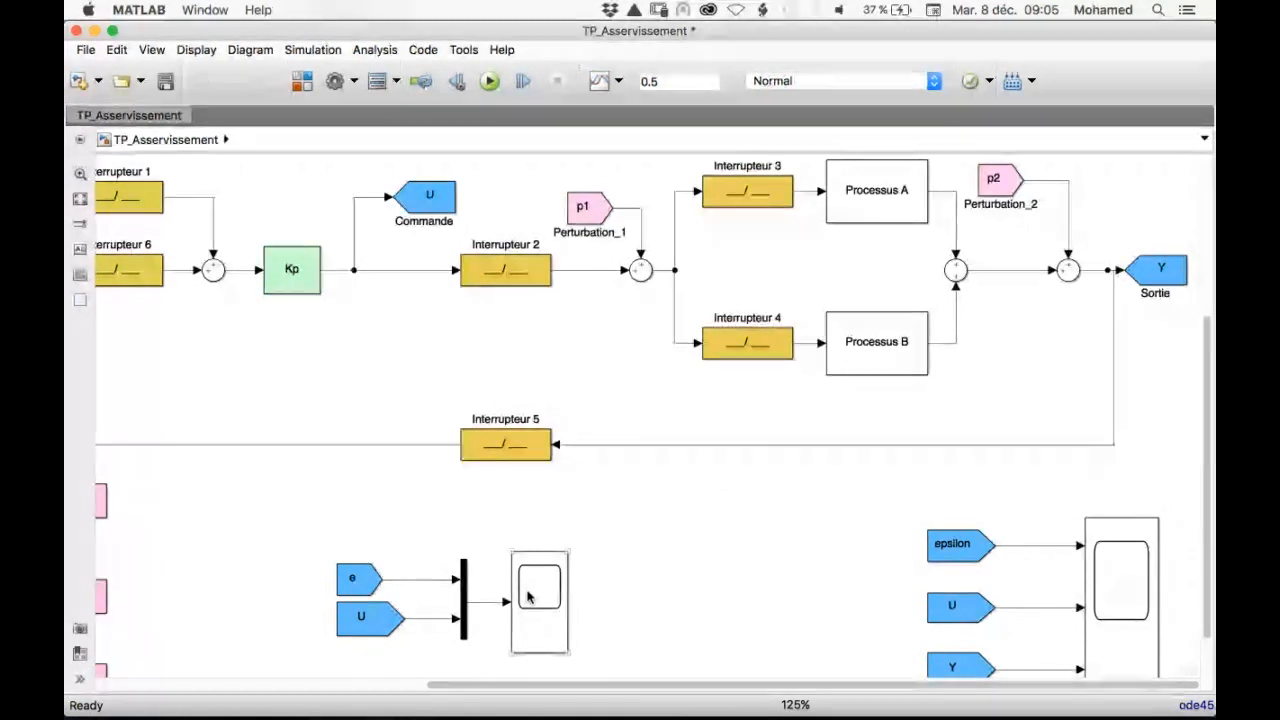
{"action": "left_click", "coordinate": [370, 618]}
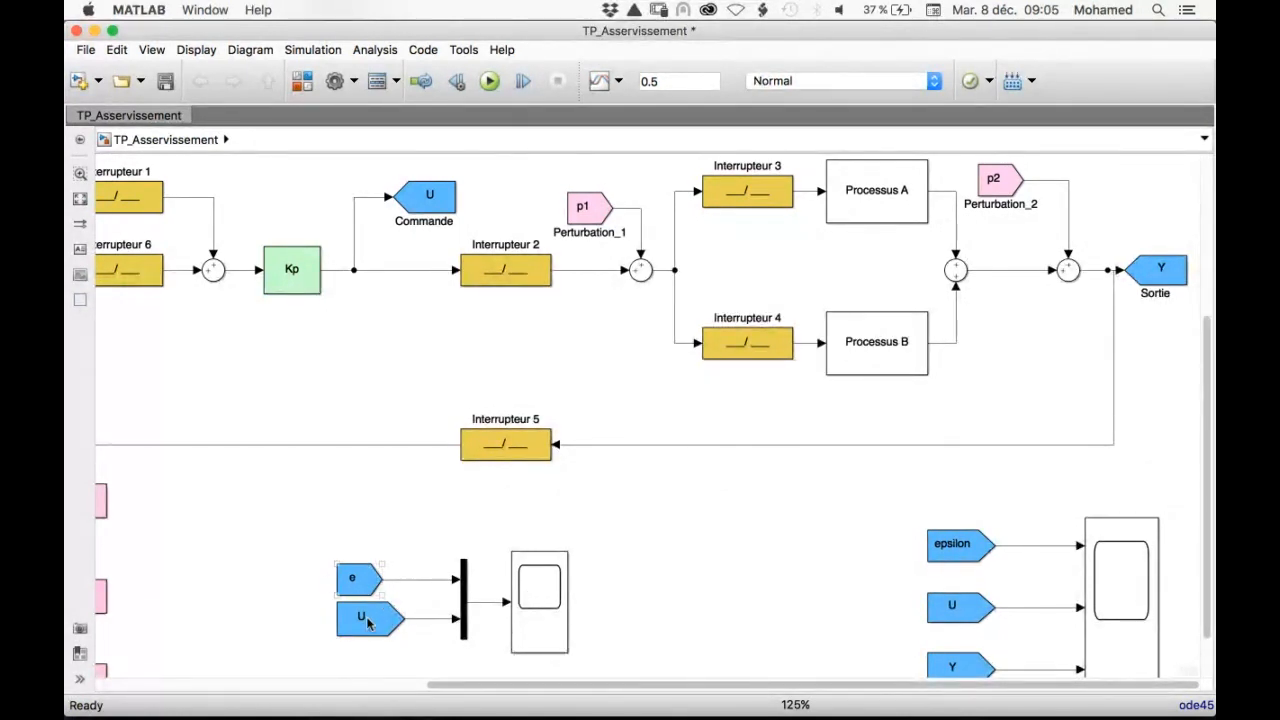
{"action": "left_click", "coordinate": [358, 586]}
{"action": "left_click", "coordinate": [446, 612]}
Change the Goto tag of the e block feeding the multiplexed scope to p1
{"action": "left_click", "coordinate": [357, 578]}
{"action": "double_click", "coordinate": [357, 578]}
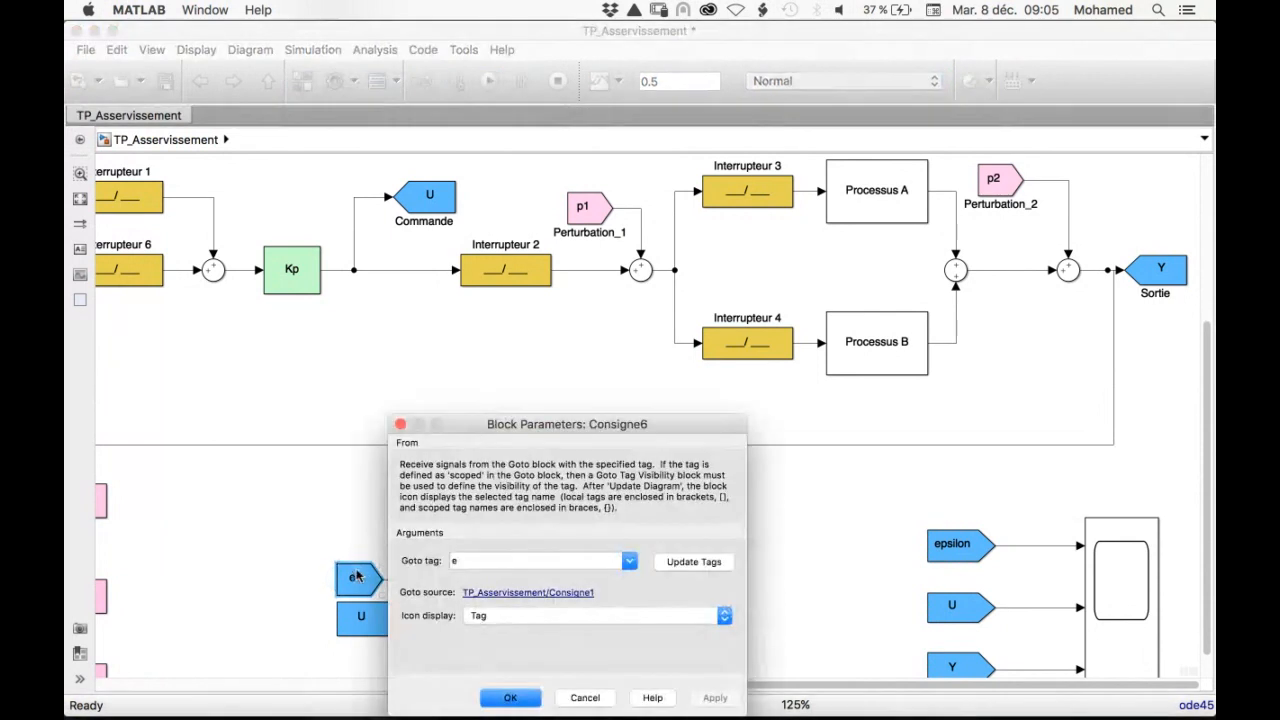
{"action": "left_click", "coordinate": [628, 563]}
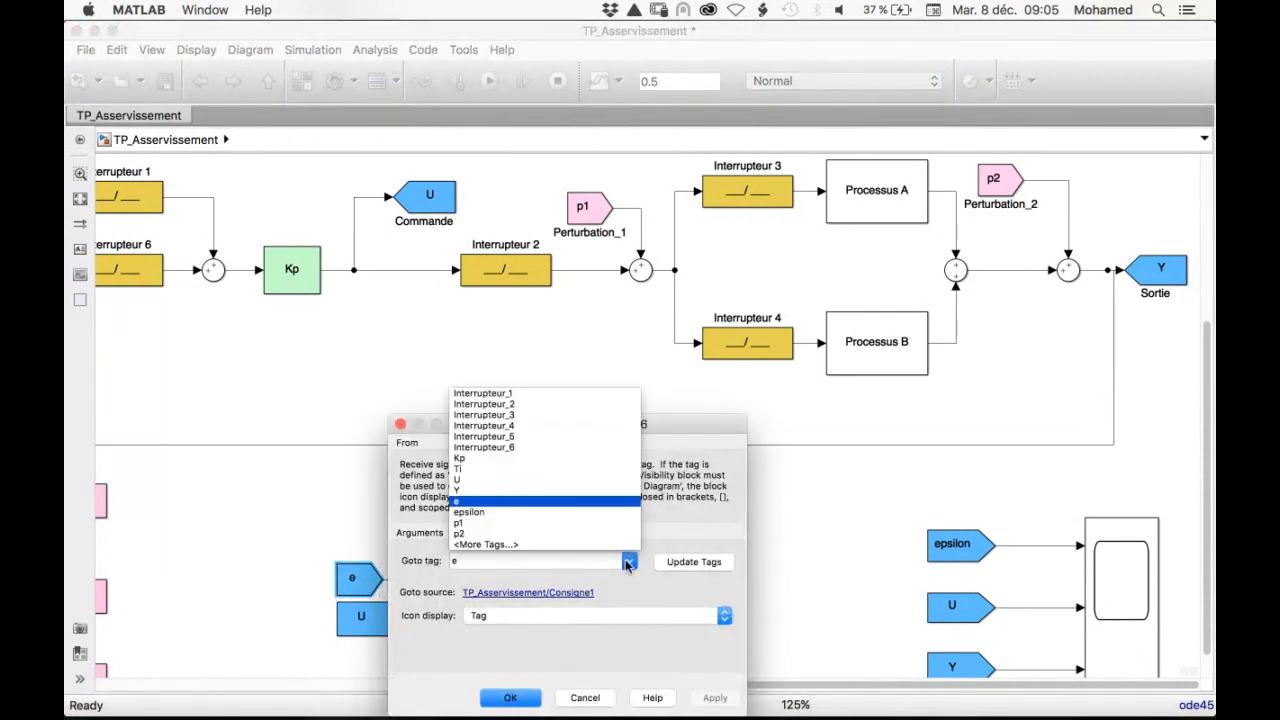
{"action": "left_click", "coordinate": [527, 481]}
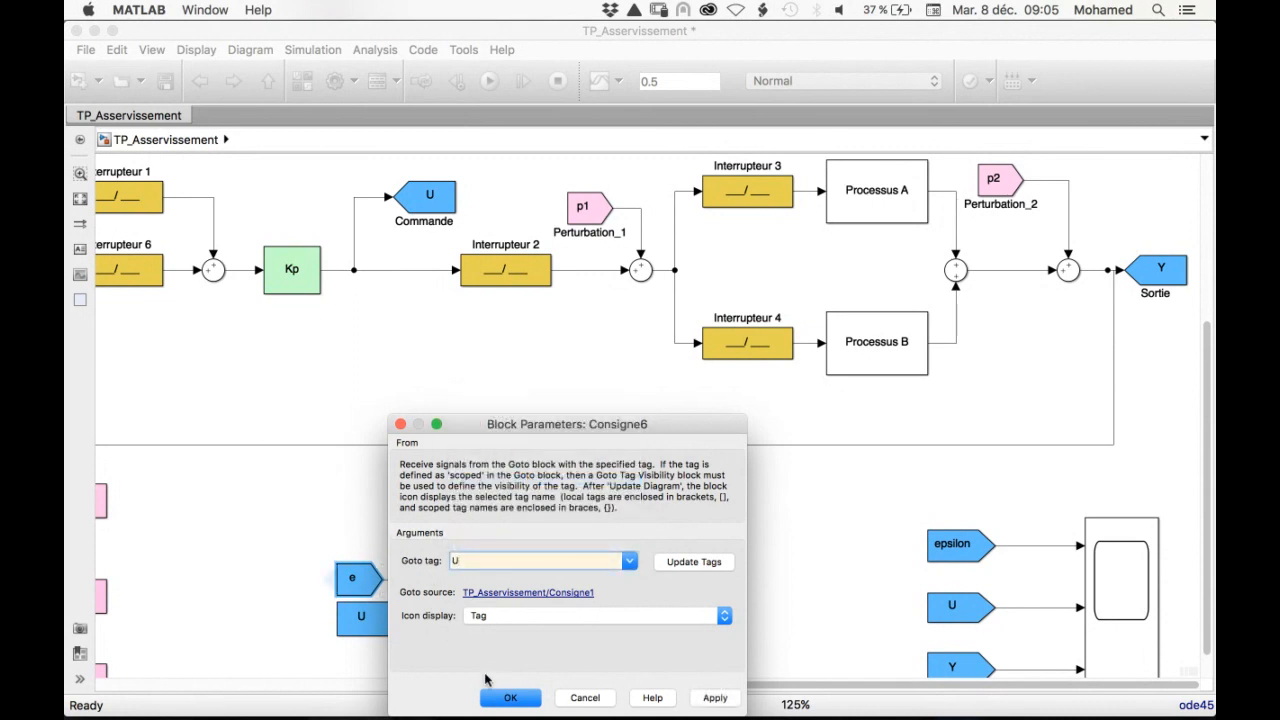
{"action": "left_click", "coordinate": [629, 563]}
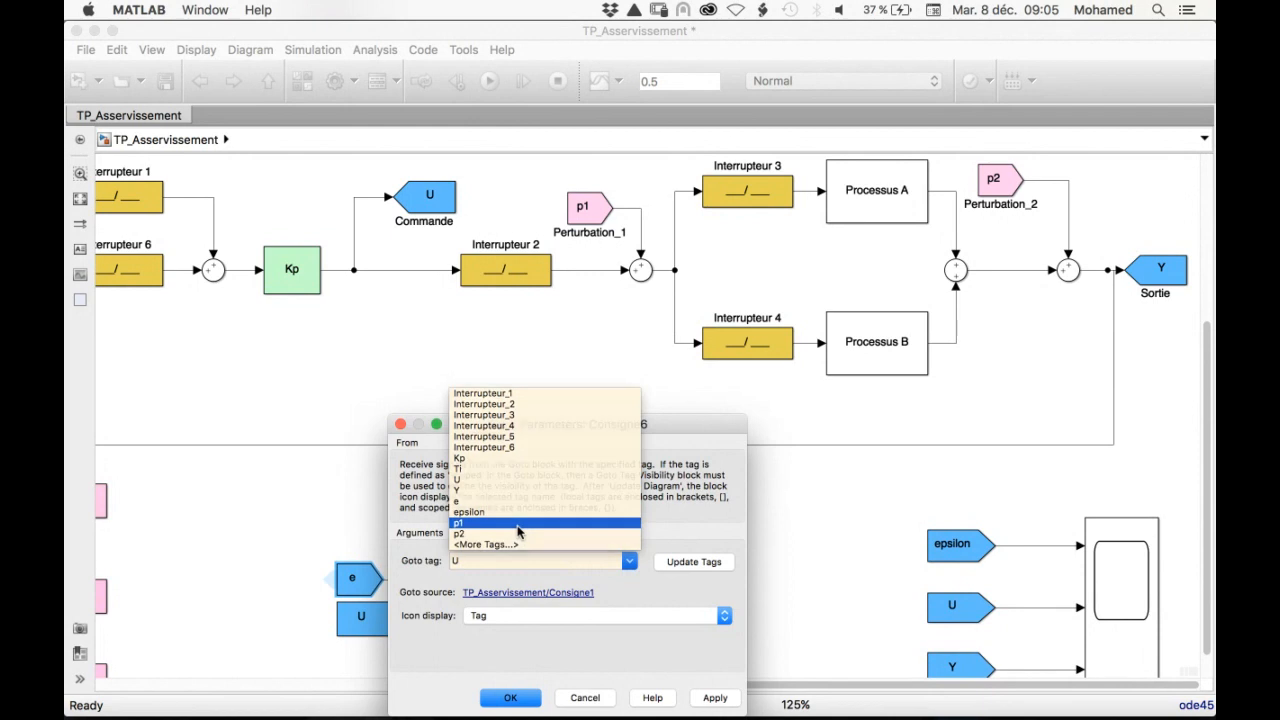
{"action": "left_click", "coordinate": [480, 523]}
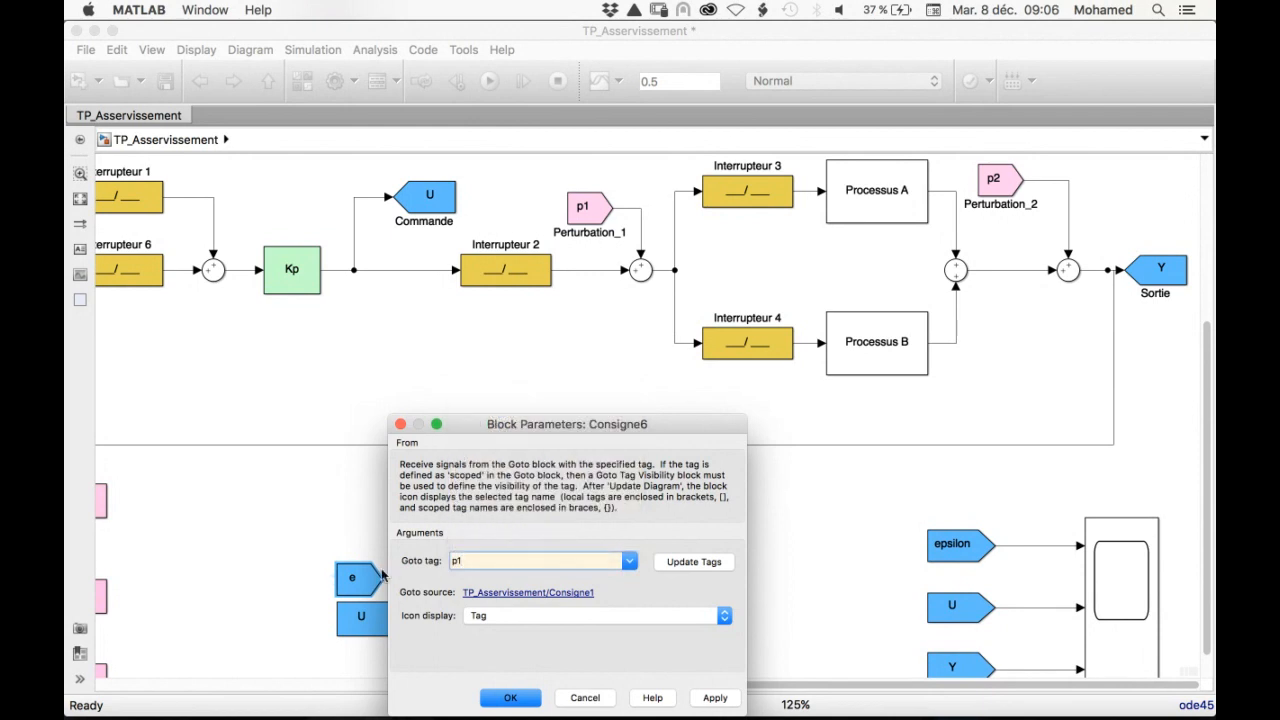
{"action": "left_click", "coordinate": [502, 695]}
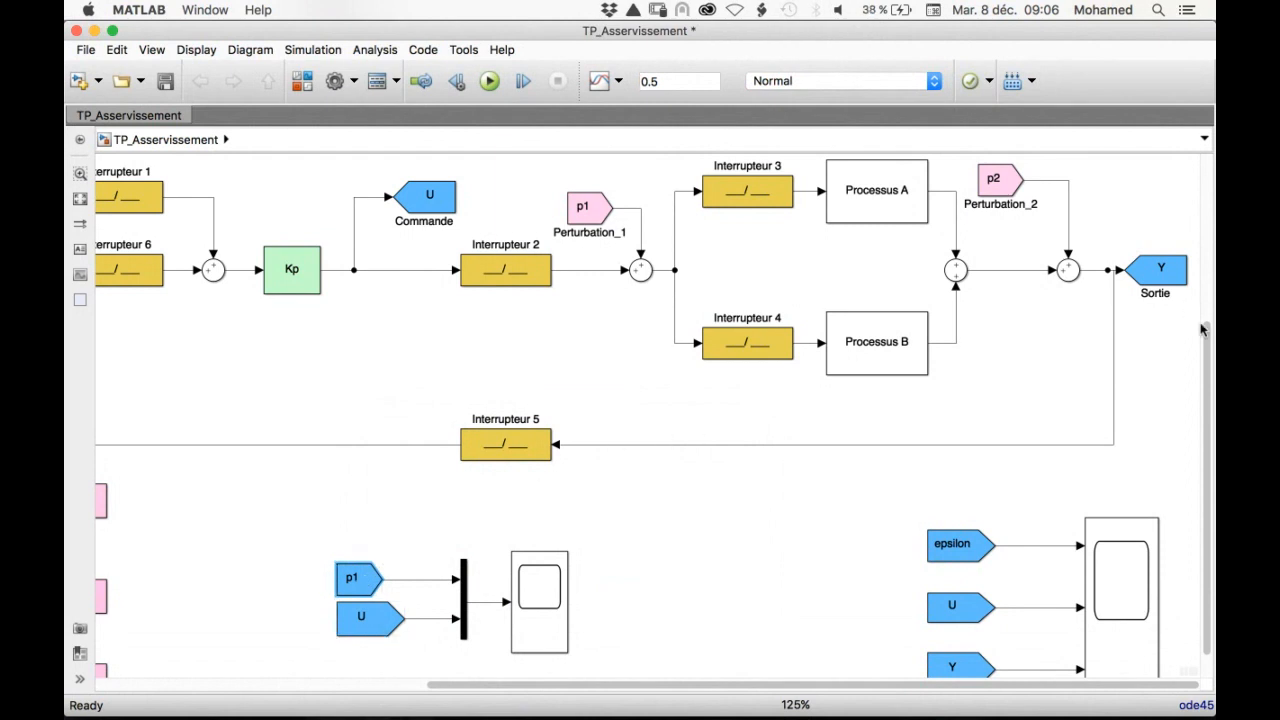
Select Processus A by setting the Interrupteur_3 constant to 1 and the Interrupteur_4 constant to 0
{"action": "left_click_drag", "start_coordinate": [1209, 333], "coordinate": [1195, 146]}
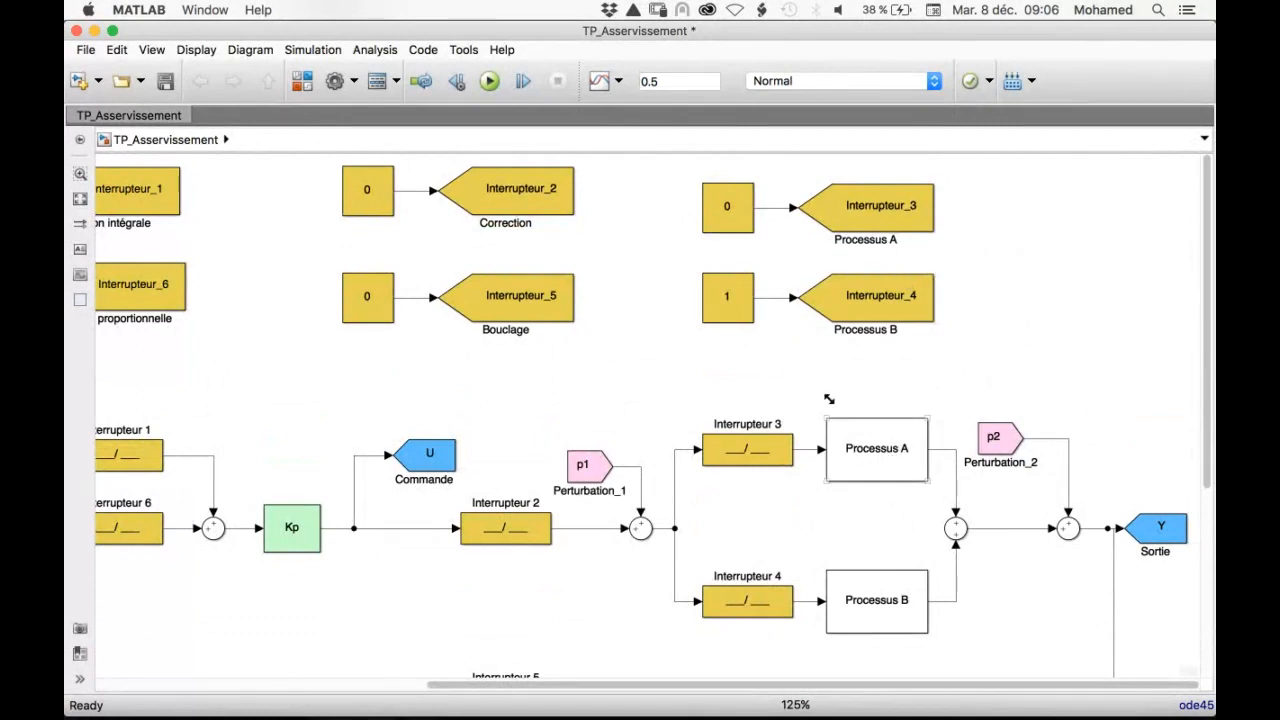
{"action": "double_click", "coordinate": [731, 207]}
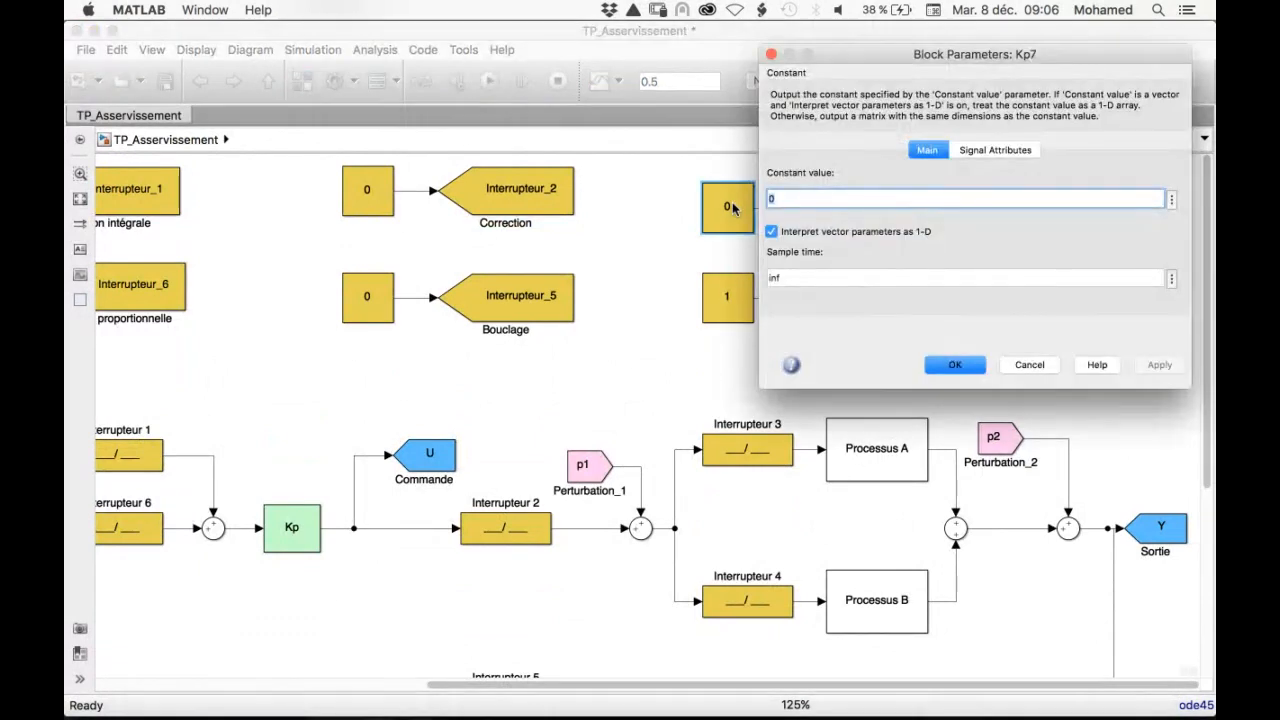
{"action": "type", "text": "1"}
{"action": "left_click", "coordinate": [936, 370]}
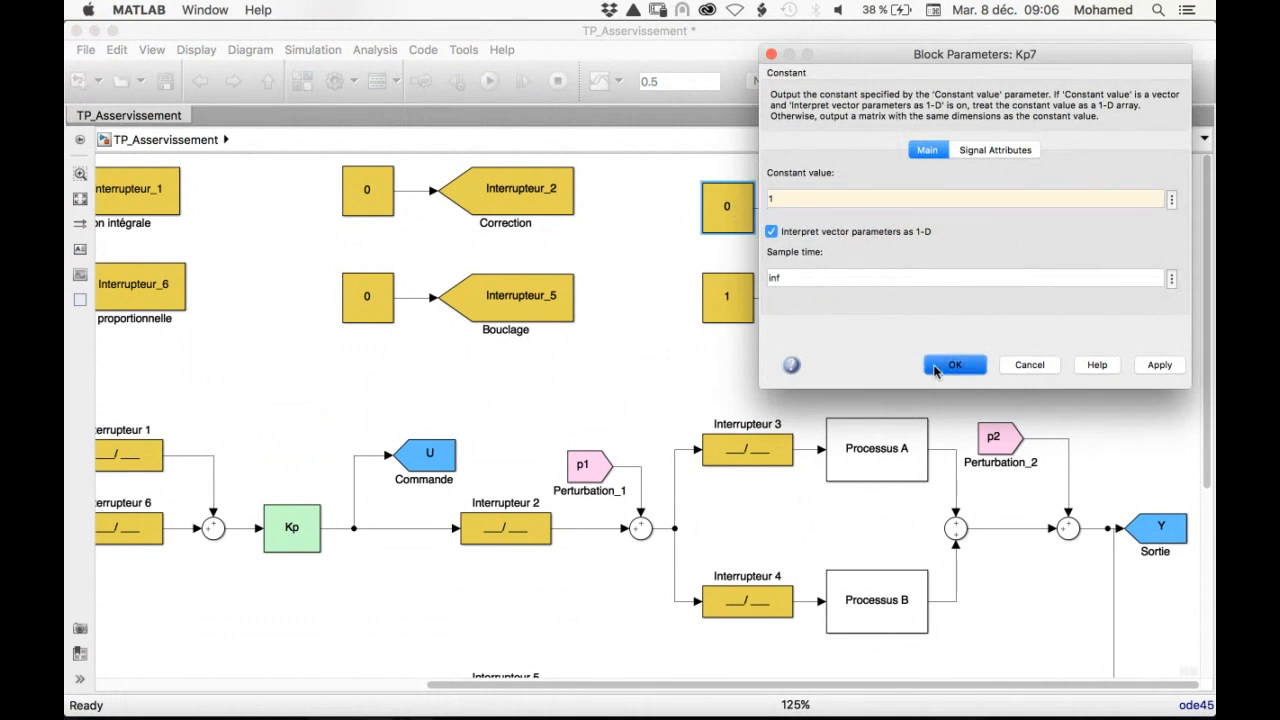
{"action": "double_click", "coordinate": [733, 297]}
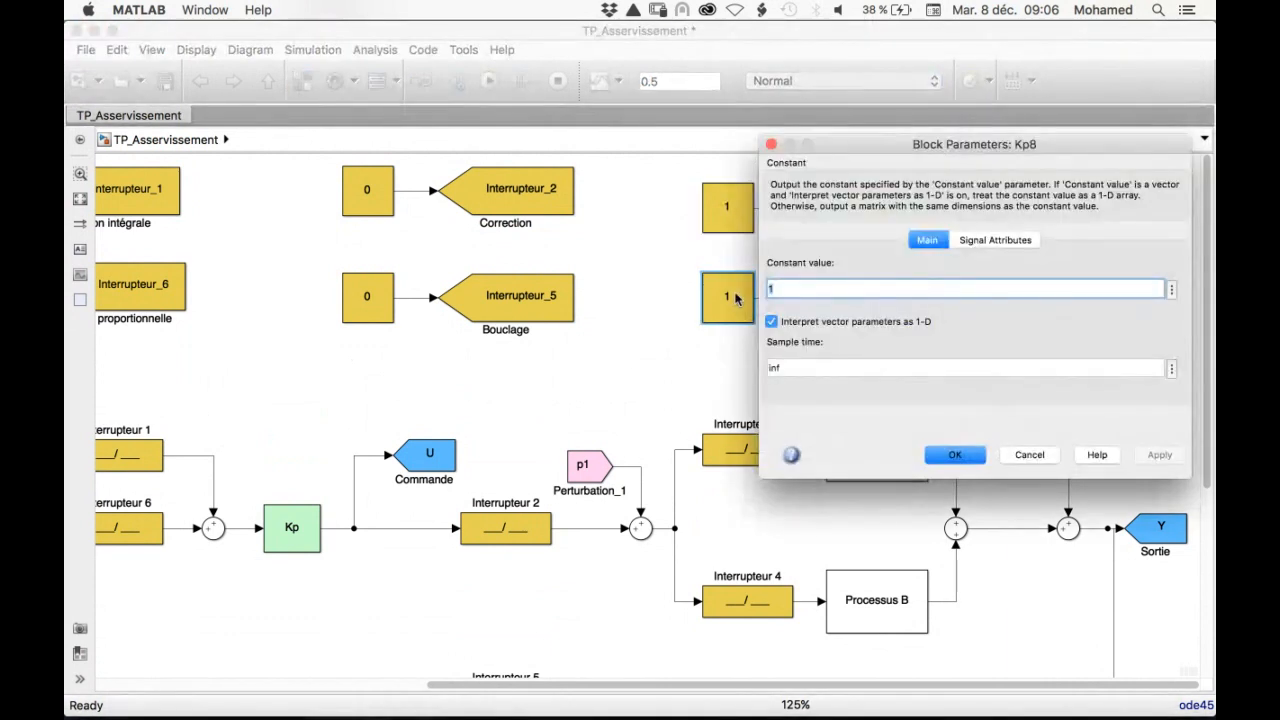
{"action": "type", "text": "0"}
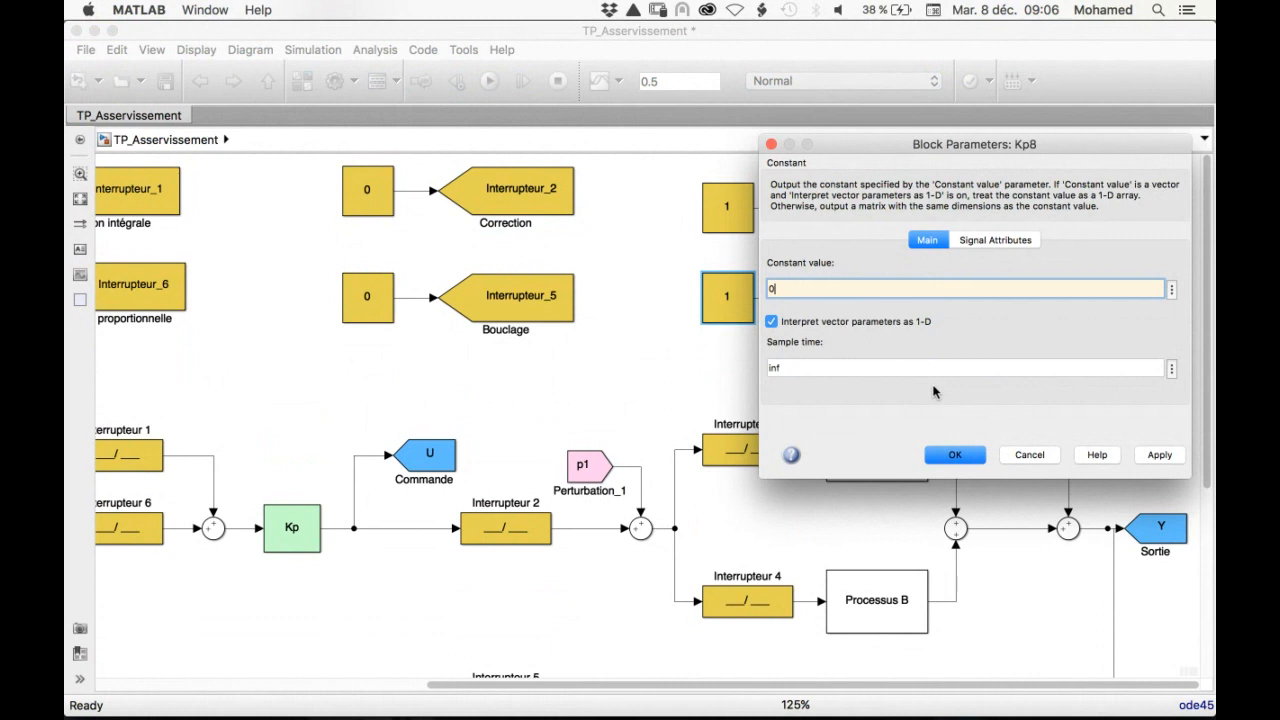
{"action": "left_click", "coordinate": [955, 455]}
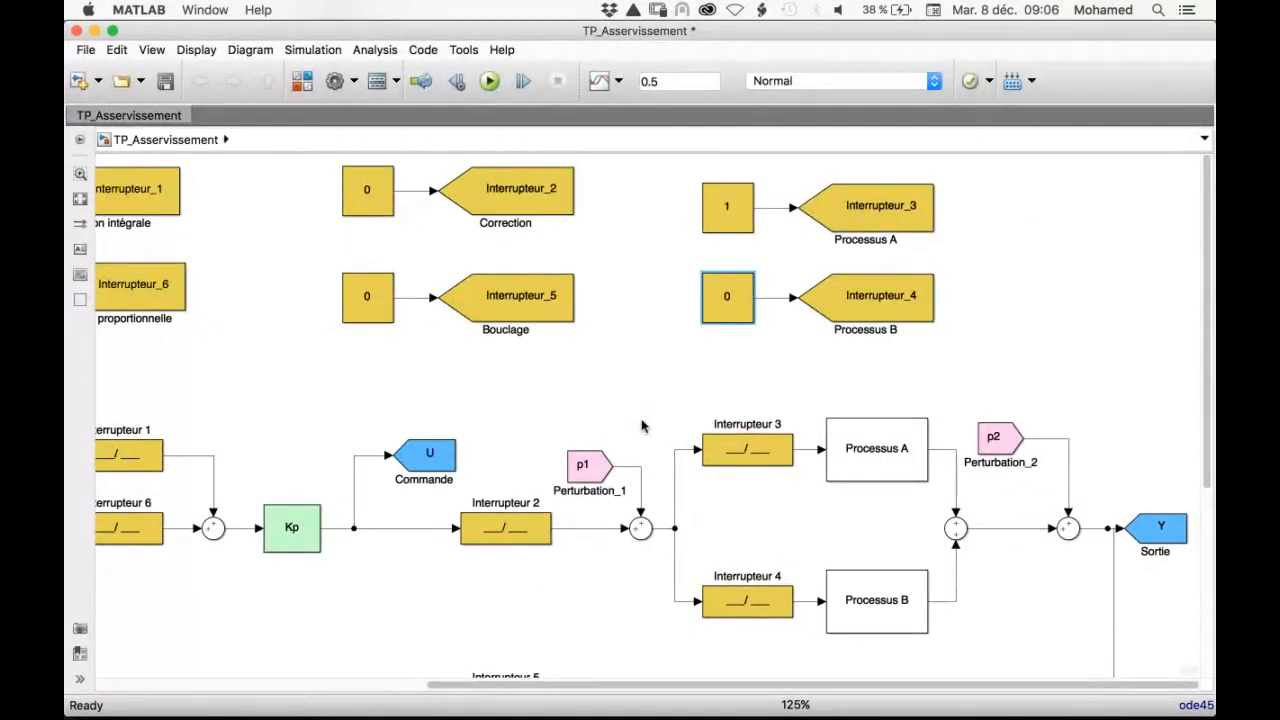
Disable the integral action by setting the Interrupteur_1 constant to 0
{"action": "left_click", "coordinate": [589, 477]}
{"action": "left_click", "coordinate": [544, 476]}
{"action": "left_click_drag", "start_coordinate": [1205, 262], "coordinate": [1204, 354]}
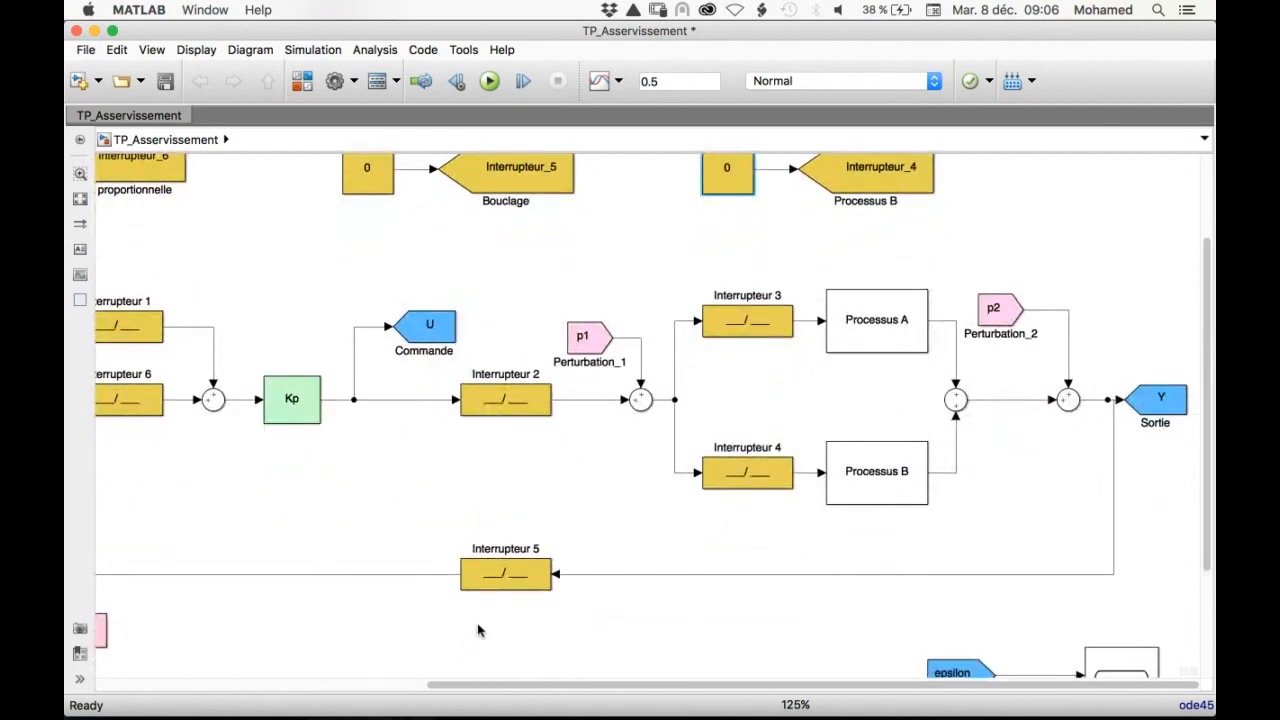
{"action": "left_click", "coordinate": [495, 585]}
{"action": "left_click_drag", "start_coordinate": [597, 686], "coordinate": [231, 683]}
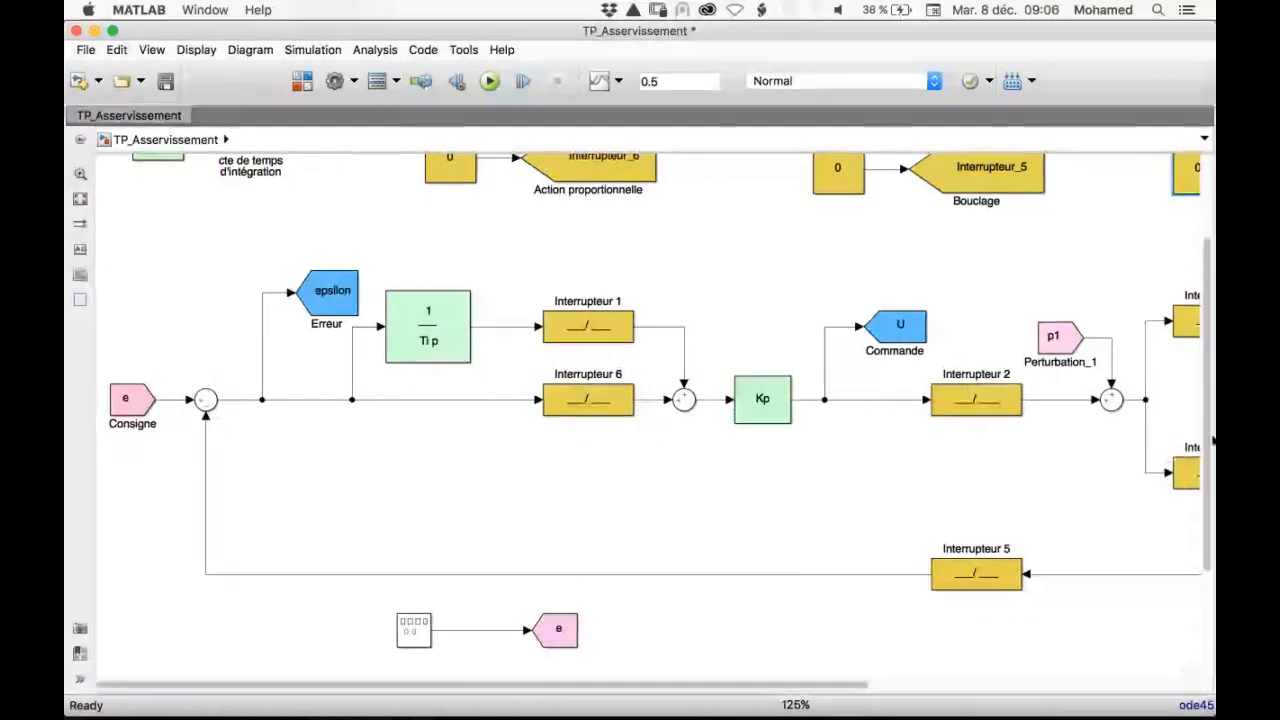
{"action": "left_click_drag", "start_coordinate": [1208, 392], "coordinate": [1202, 285]}
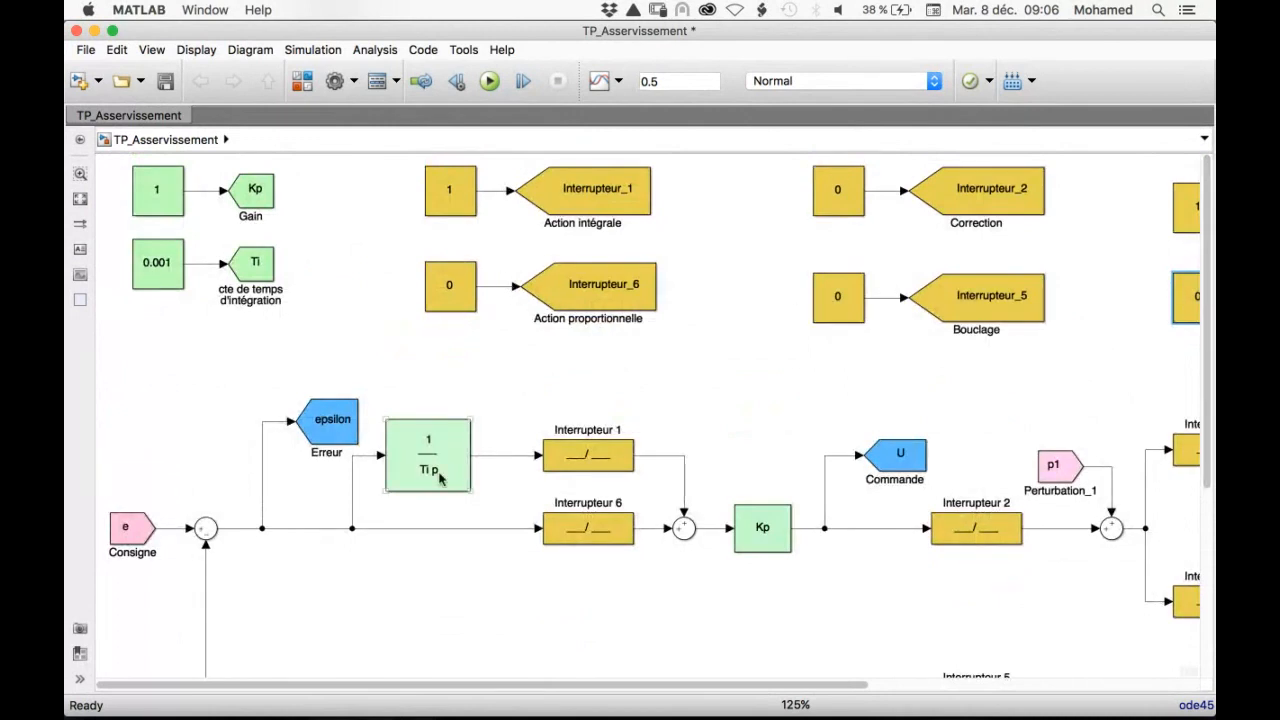
{"action": "double_click", "coordinate": [449, 189]}
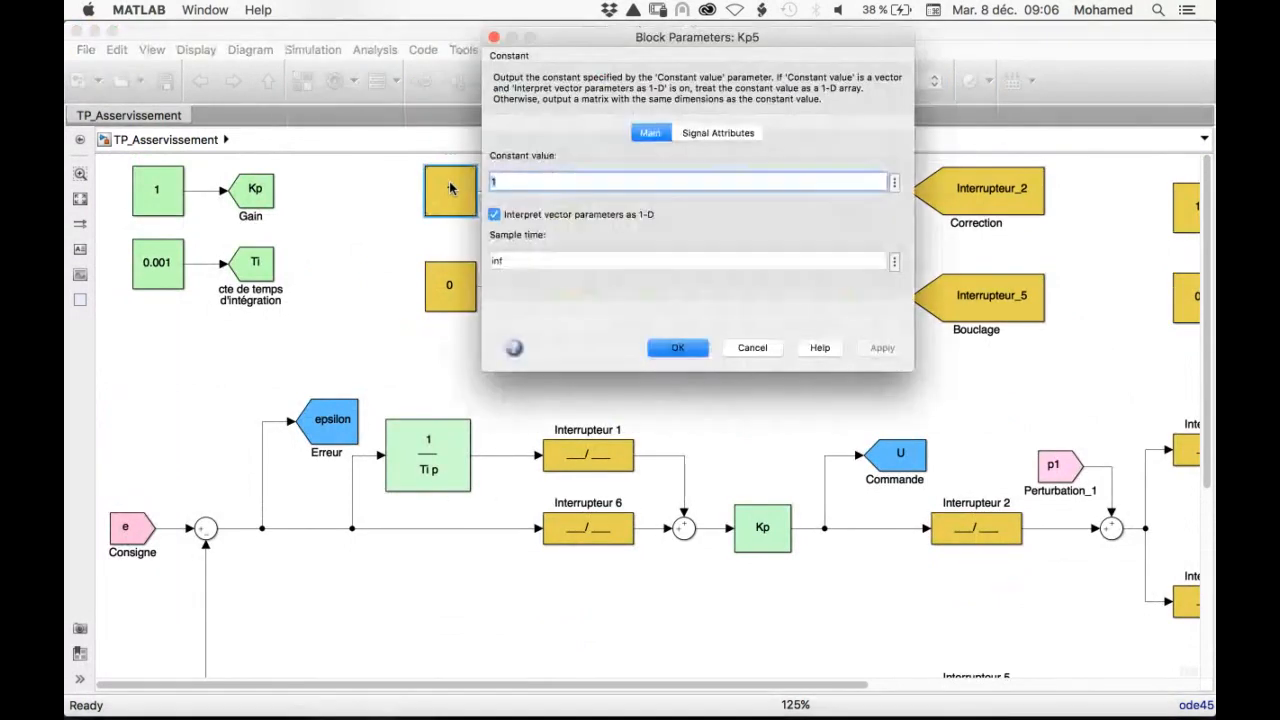
{"action": "type", "text": "0"}
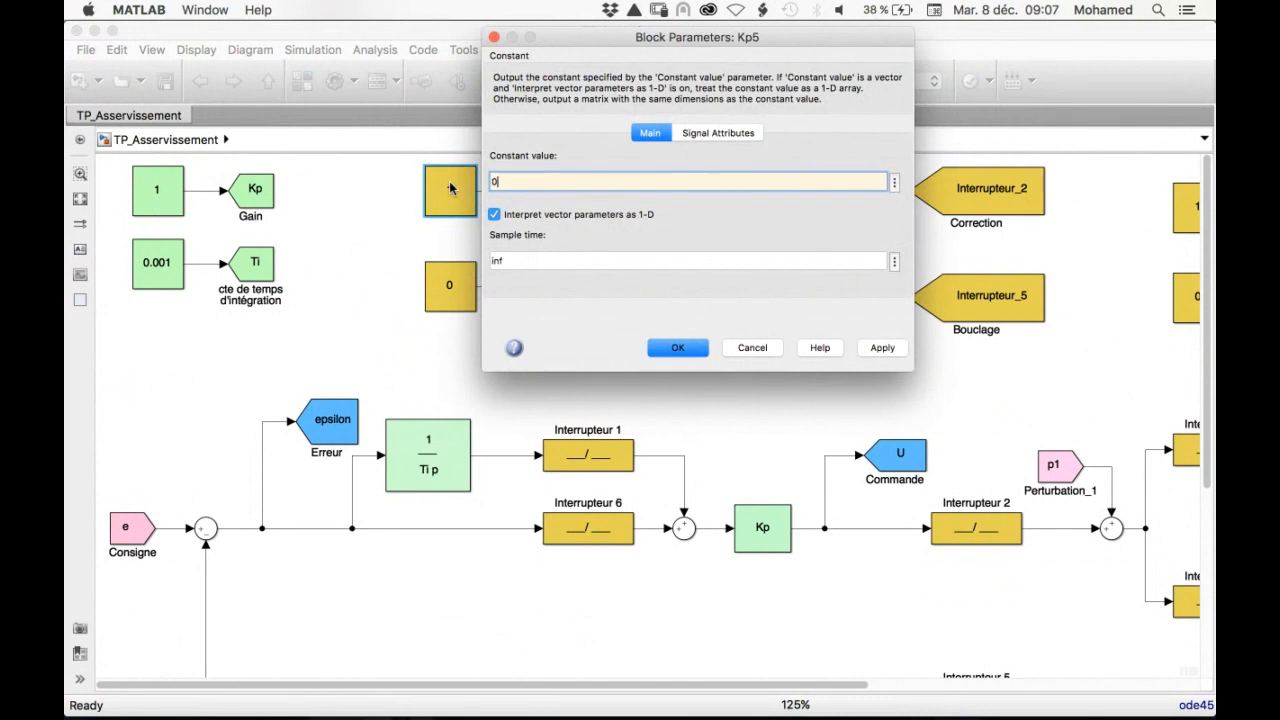
{"action": "left_click", "coordinate": [678, 348]}
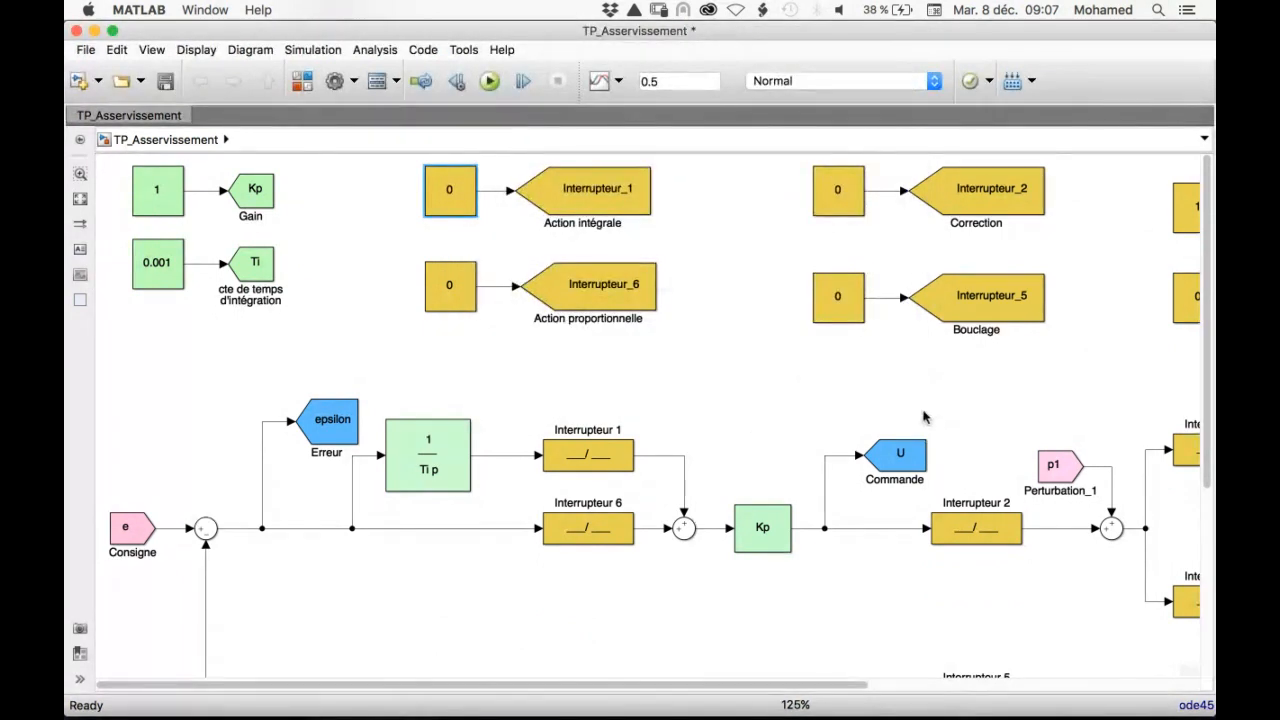
Check the wave form, amplitude and frequency settings of the signal generators feeding e, p1 and p2
{"action": "left_click_drag", "start_coordinate": [843, 685], "coordinate": [987, 687]}
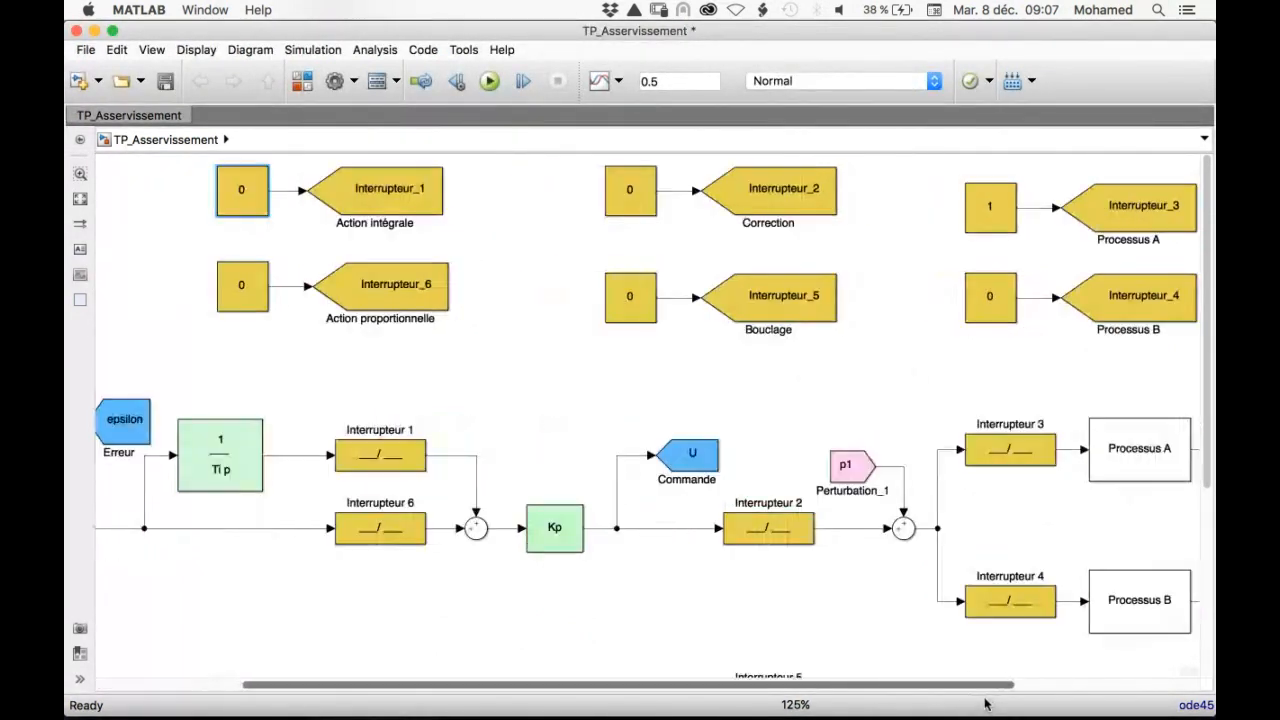
{"action": "left_click_drag", "start_coordinate": [1206, 333], "coordinate": [1206, 521]}
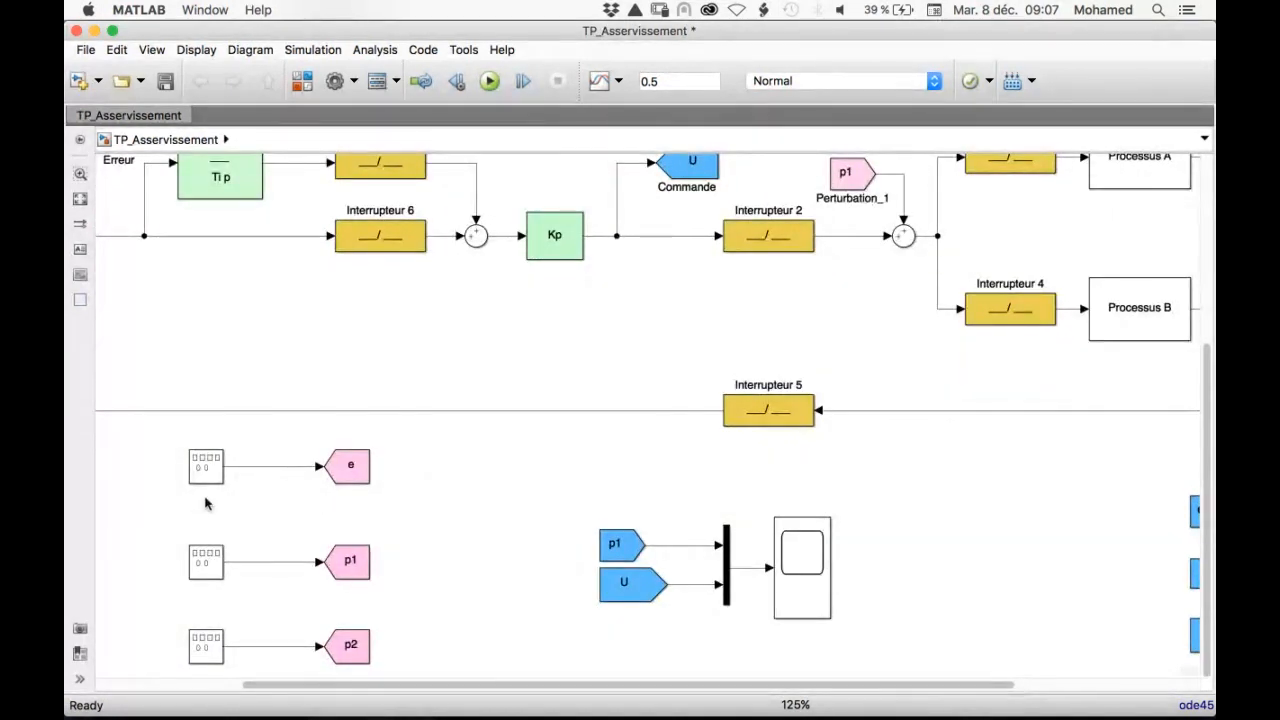
{"action": "double_click", "coordinate": [206, 466]}
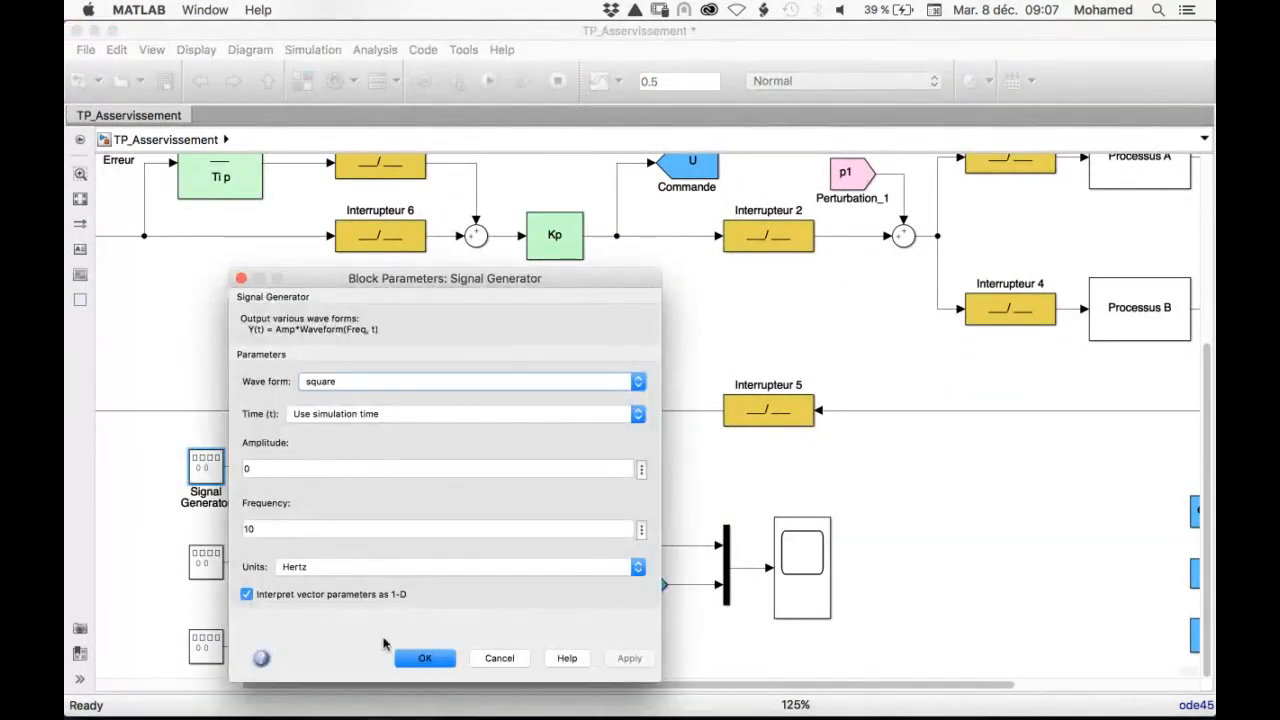
{"action": "left_click", "coordinate": [424, 659]}
{"action": "double_click", "coordinate": [207, 565]}
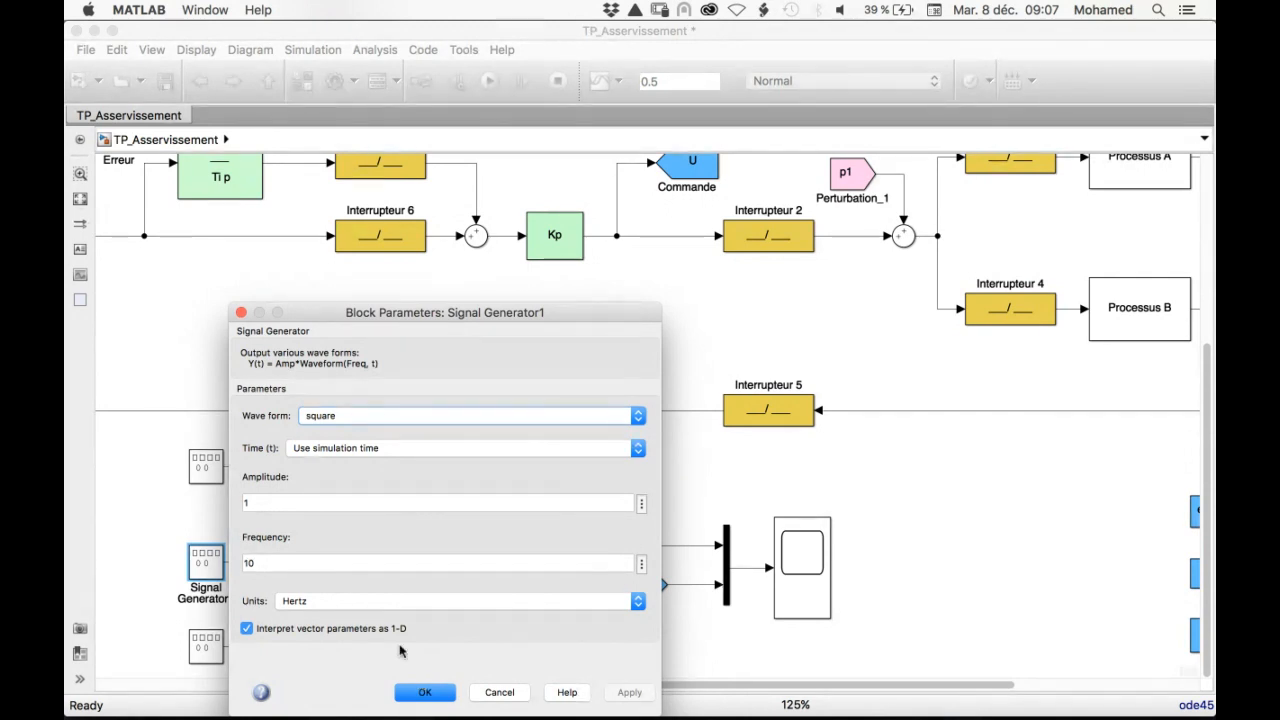
{"action": "left_click", "coordinate": [424, 694]}
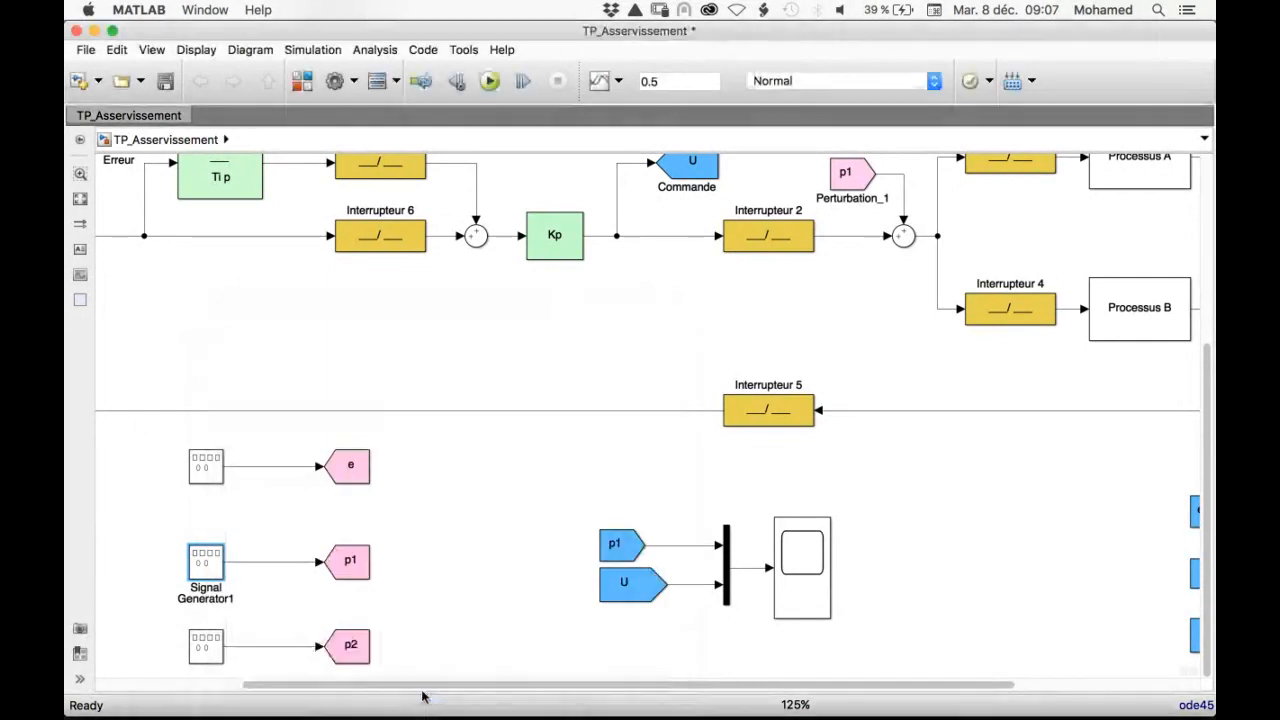
{"action": "double_click", "coordinate": [209, 647]}
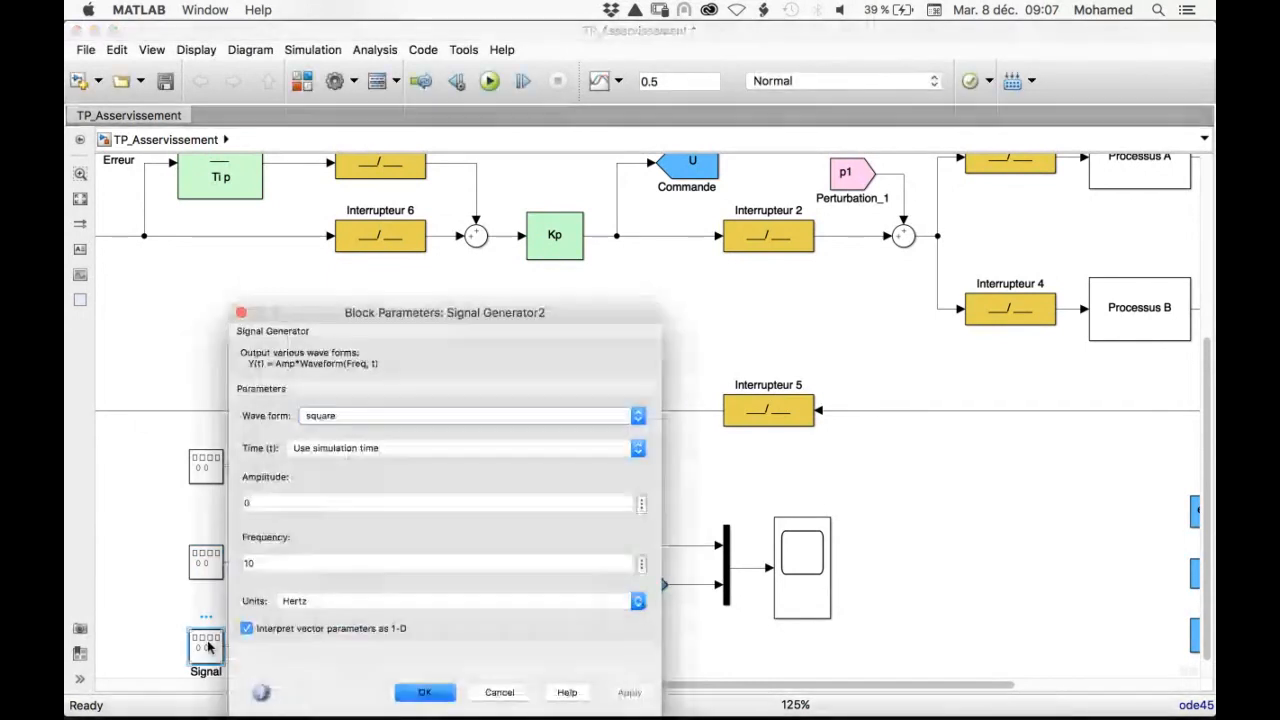
{"action": "left_click", "coordinate": [424, 692]}
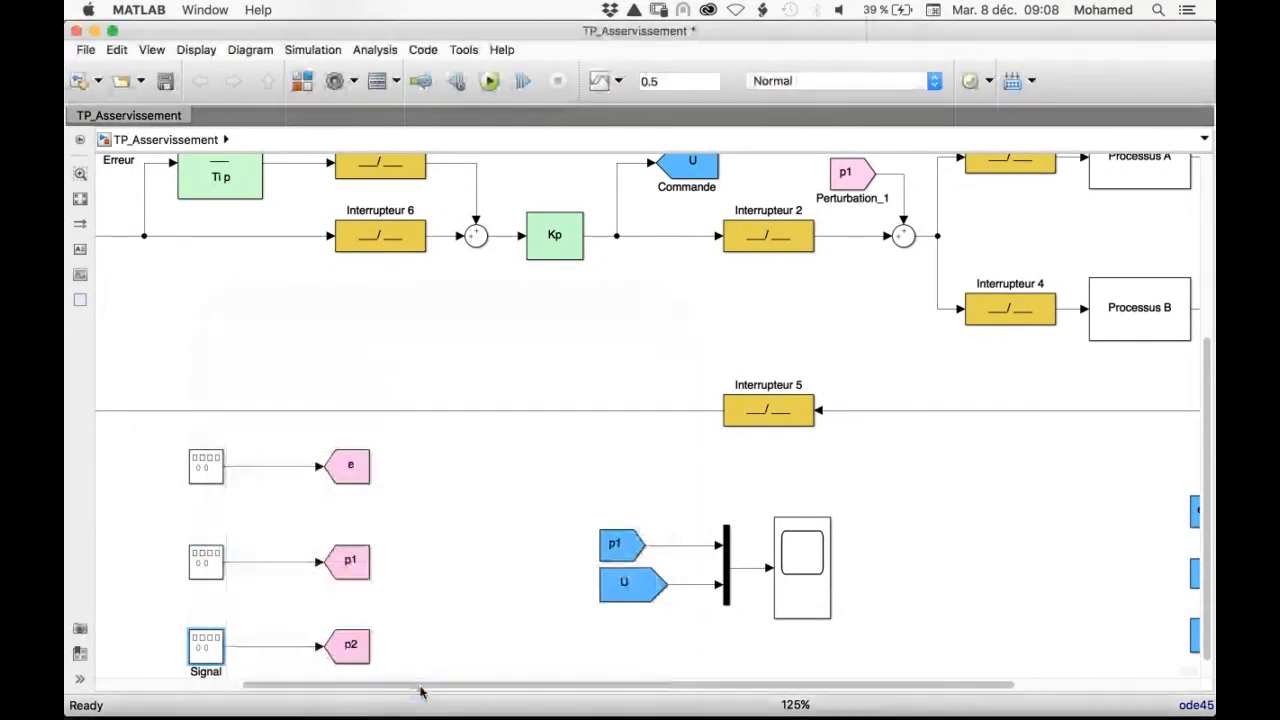
Examine the signal path from Perturbation_1 through Processus A and the blocks feeding the multiplexed scope
{"action": "left_click", "coordinate": [655, 588]}
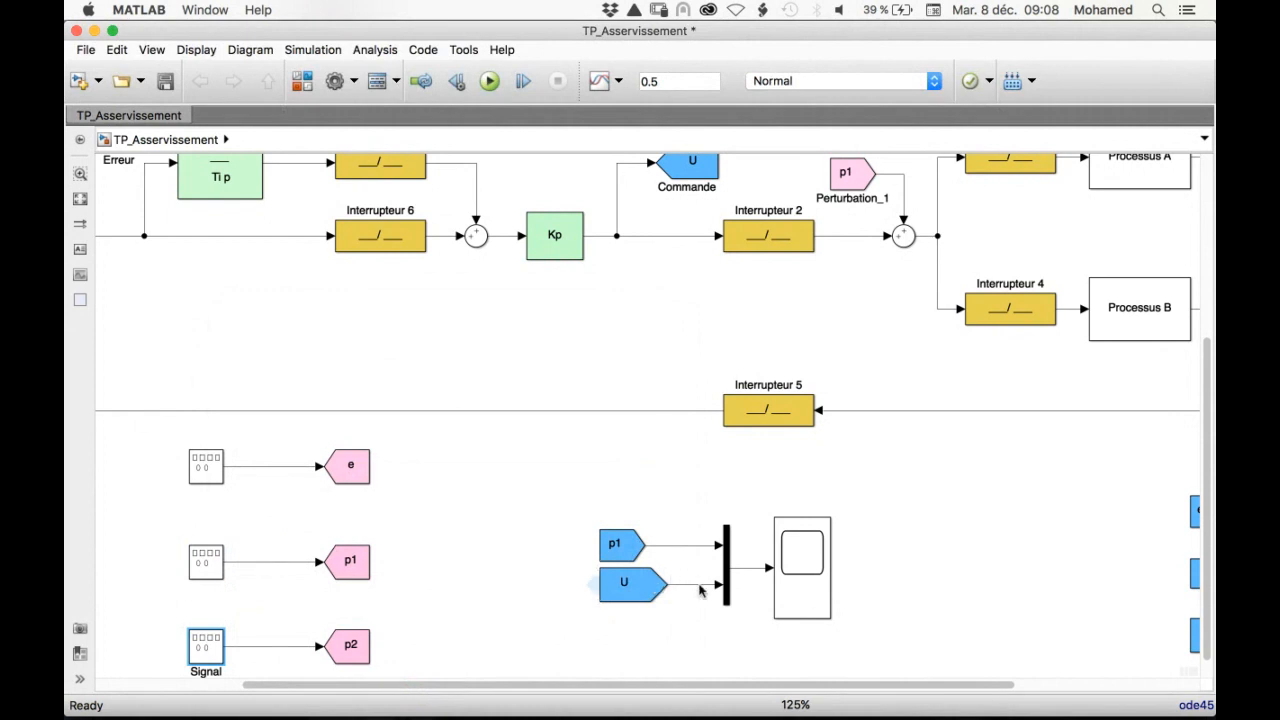
{"action": "left_click_drag", "start_coordinate": [802, 685], "coordinate": [920, 686]}
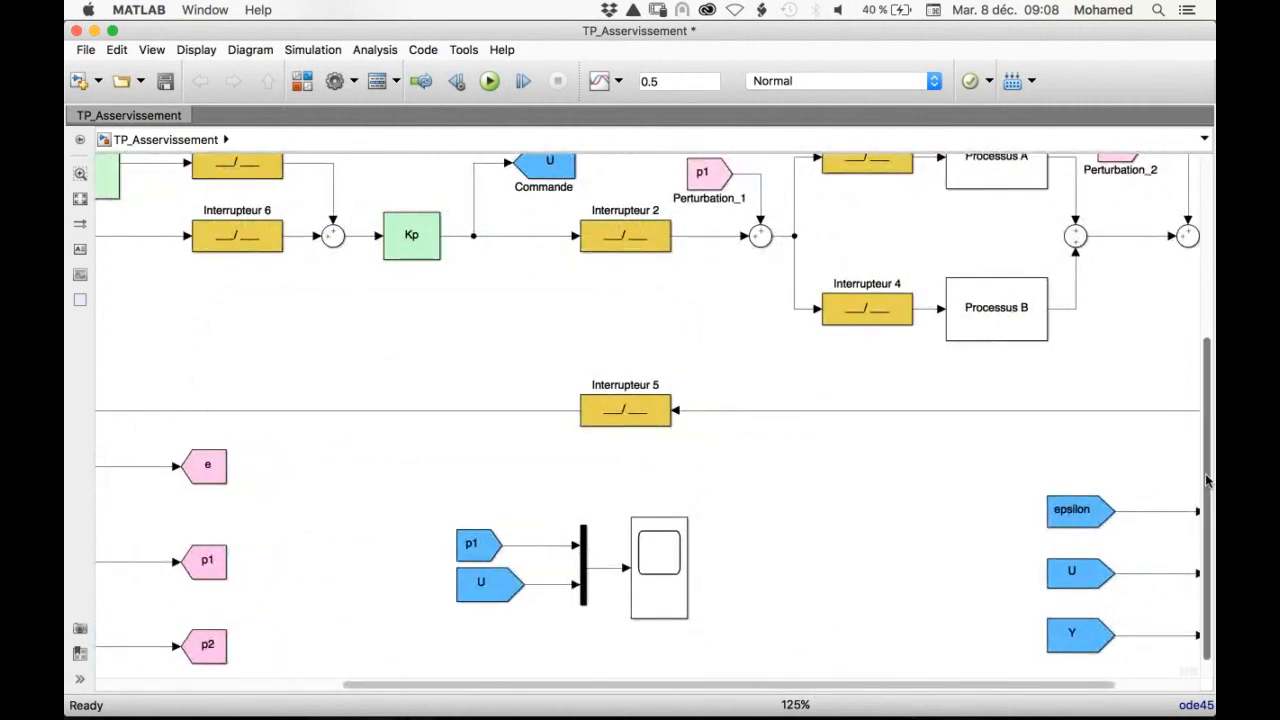
{"action": "scroll", "coordinate": [1208, 482], "scroll_direction": "up", "scroll_amount": 4}
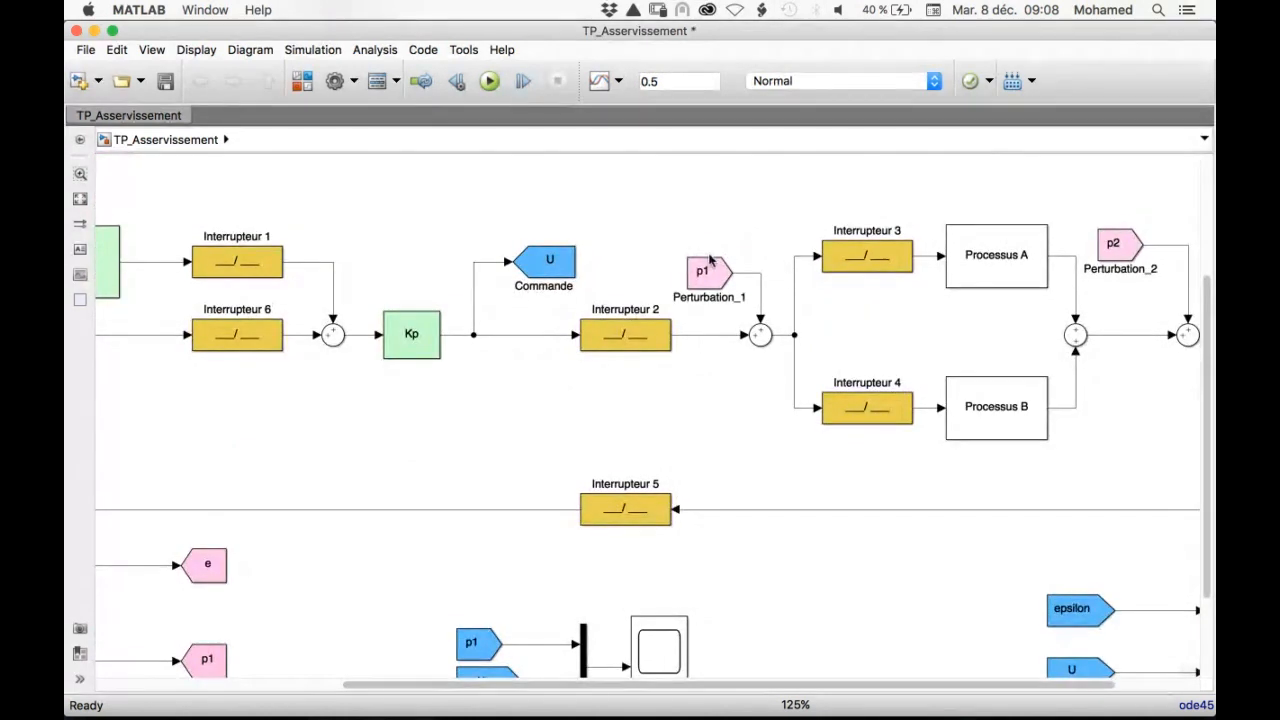
{"action": "left_click", "coordinate": [761, 335]}
{"action": "left_click", "coordinate": [1008, 258]}
{"action": "left_click", "coordinate": [886, 418]}
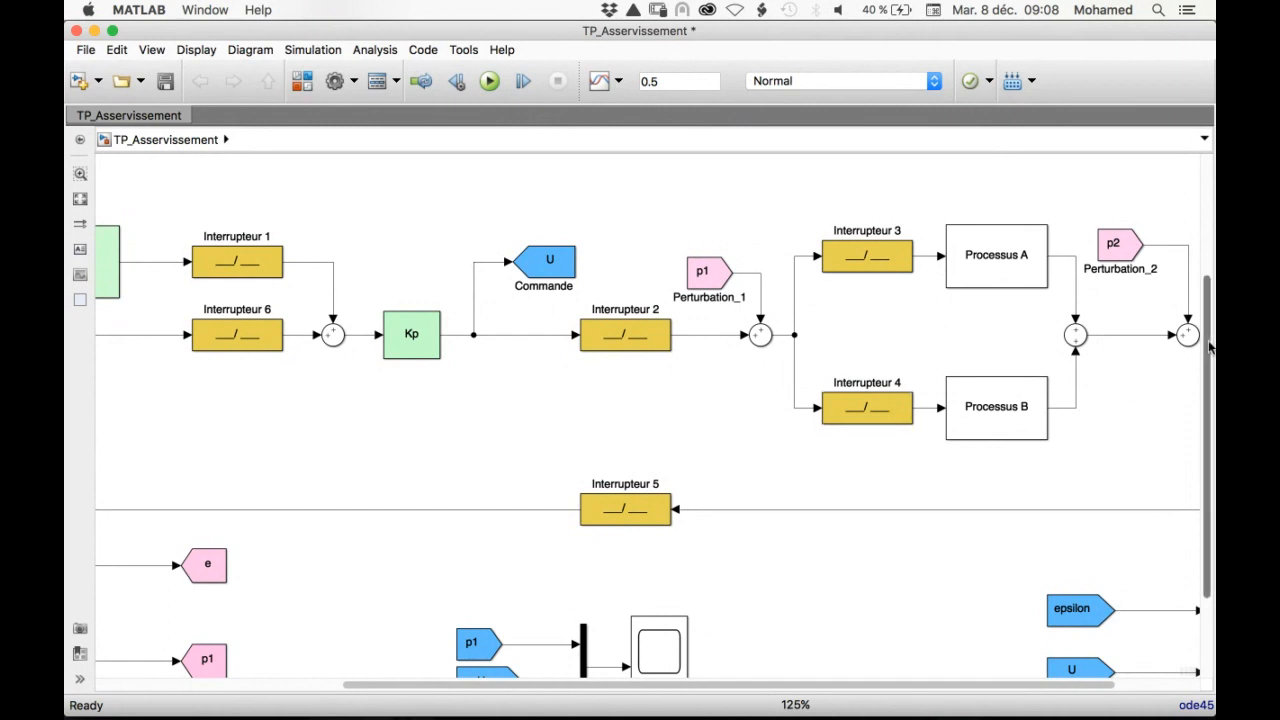
{"action": "left_click_drag", "start_coordinate": [1210, 348], "coordinate": [1205, 310]}
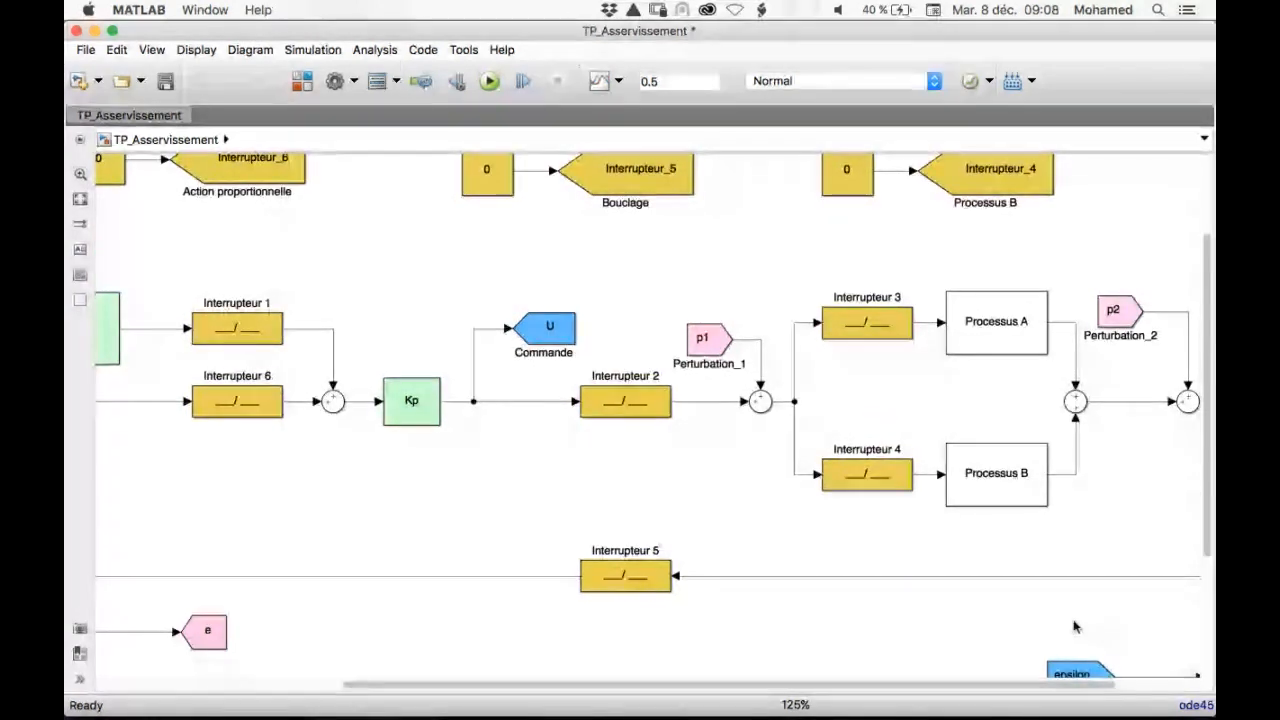
{"action": "left_click_drag", "start_coordinate": [968, 686], "coordinate": [838, 680]}
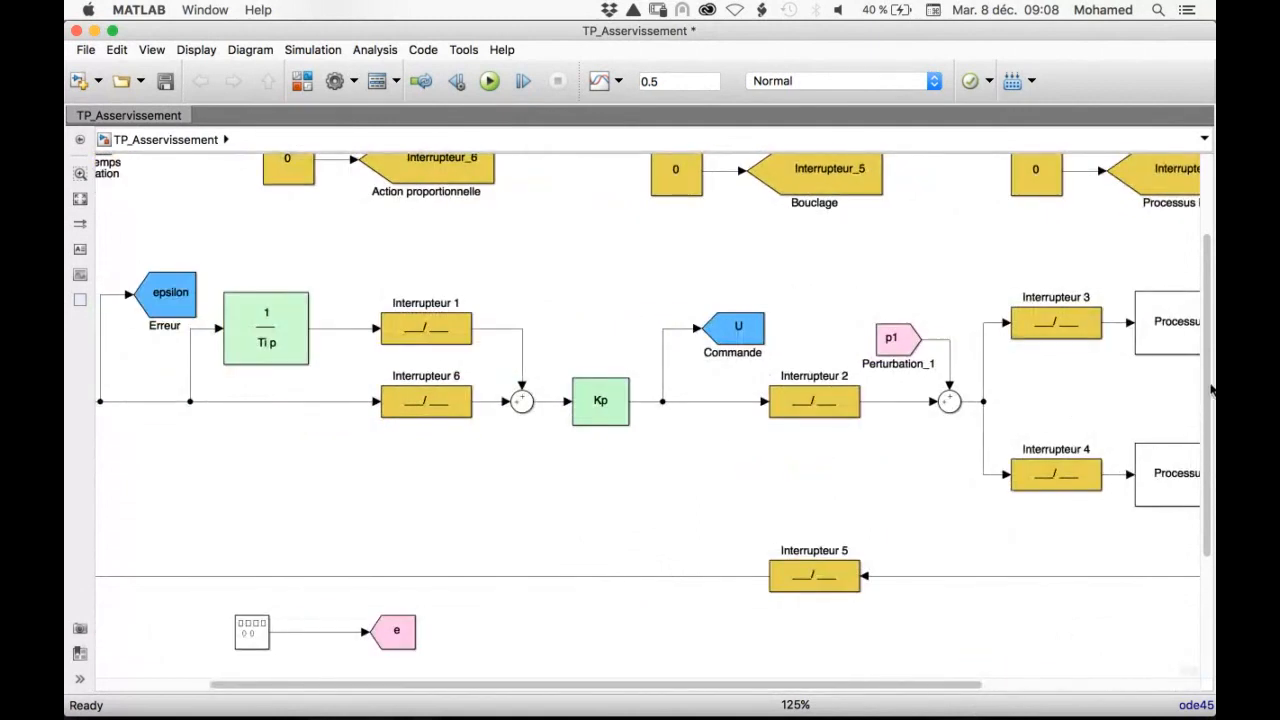
{"action": "left_click_drag", "start_coordinate": [1206, 402], "coordinate": [1205, 522]}
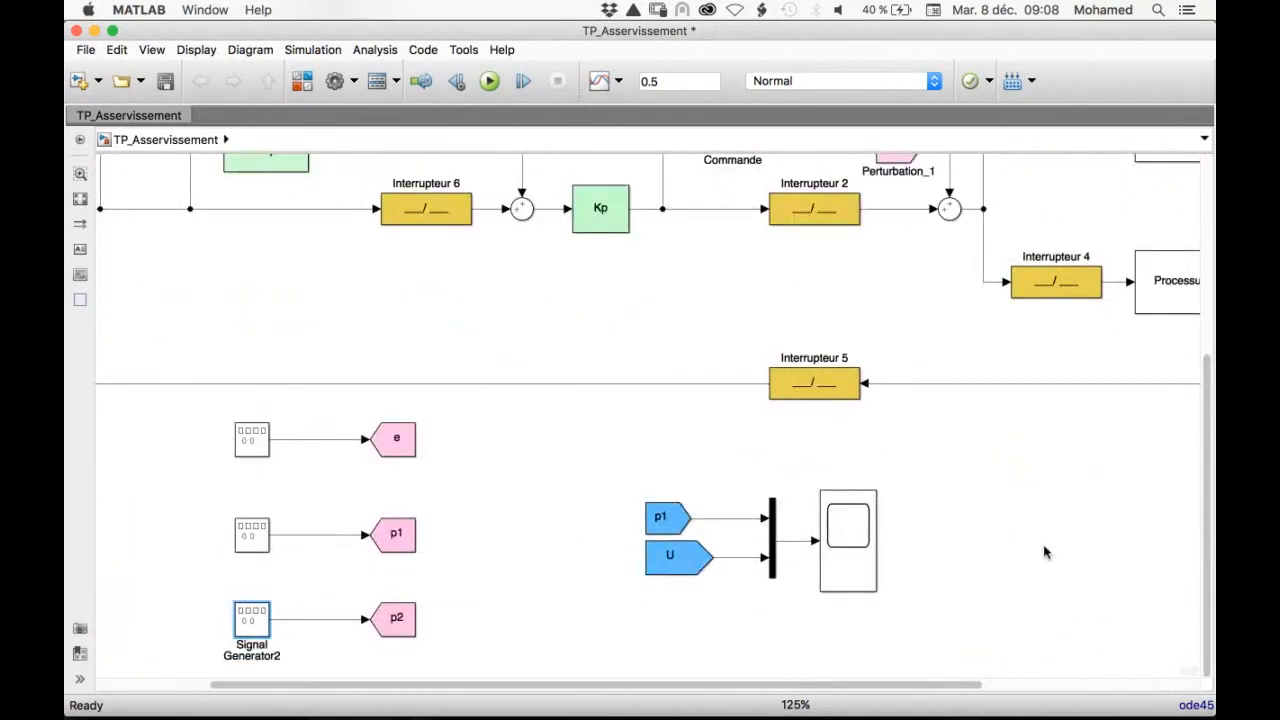
Inspect the display of the multiplexed scope and return to the model
{"action": "left_click", "coordinate": [846, 542]}
{"action": "left_click", "coordinate": [846, 542]}
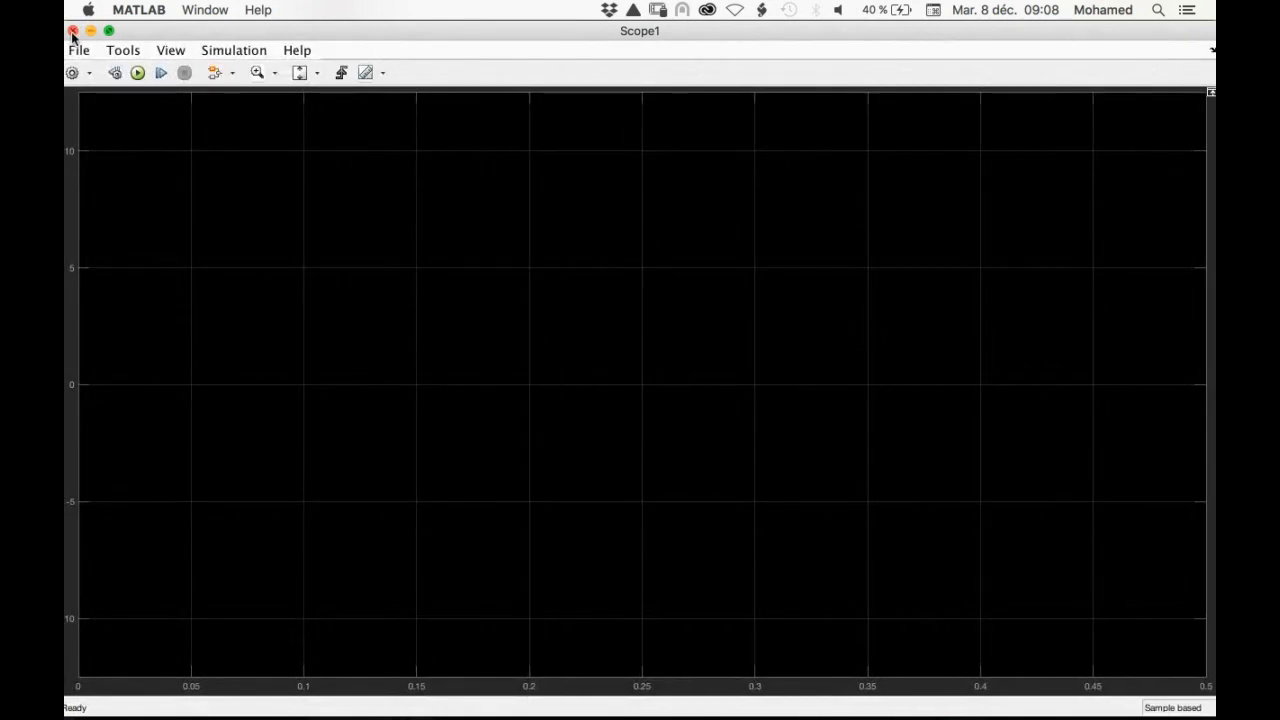
{"action": "left_click", "coordinate": [71, 30]}
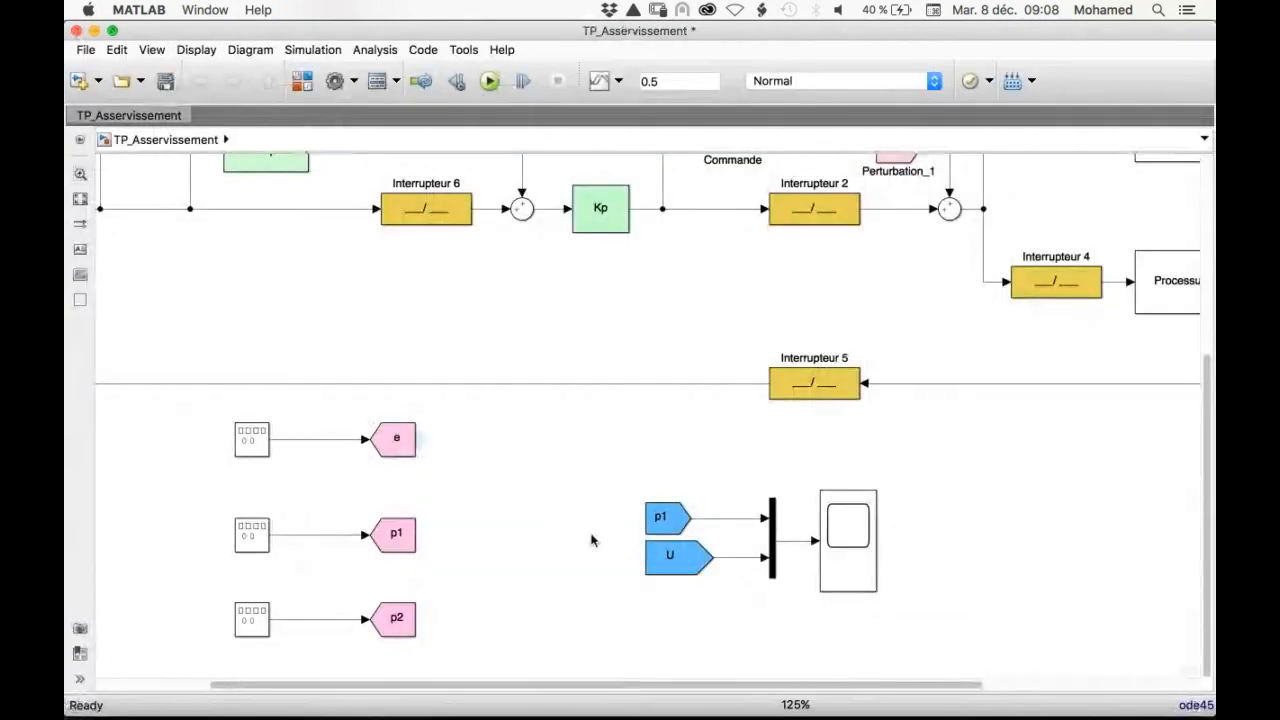
Change the Goto tag of the U block feeding the multiplexed scope to Y
{"action": "double_click", "coordinate": [672, 565]}
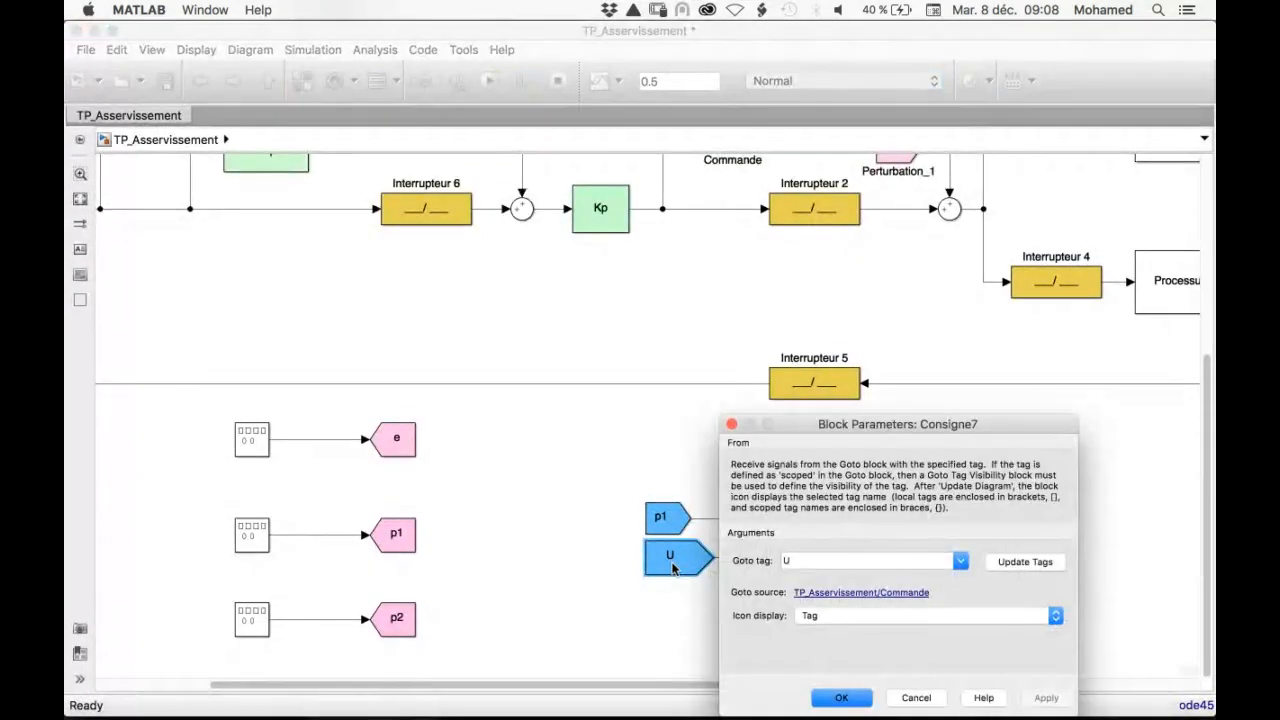
{"action": "left_click", "coordinate": [959, 562]}
{"action": "left_click", "coordinate": [790, 490]}
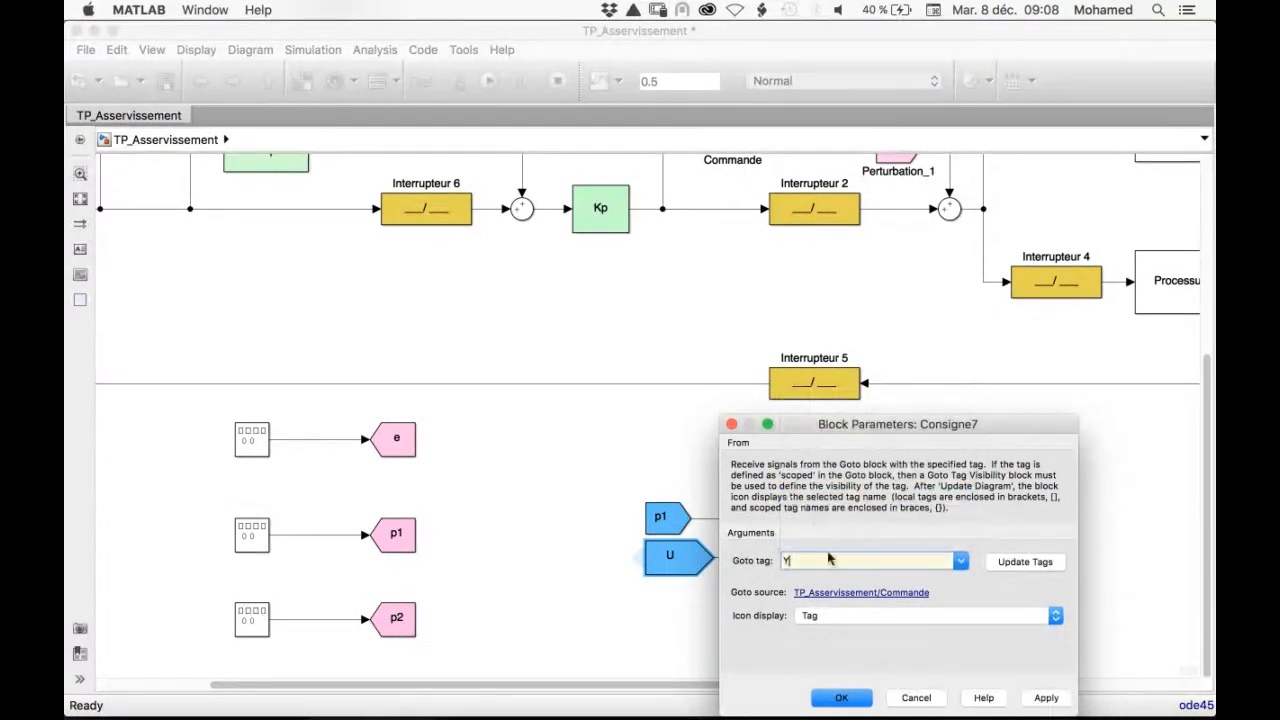
{"action": "left_click", "coordinate": [835, 700]}
{"action": "left_click", "coordinate": [798, 653]}
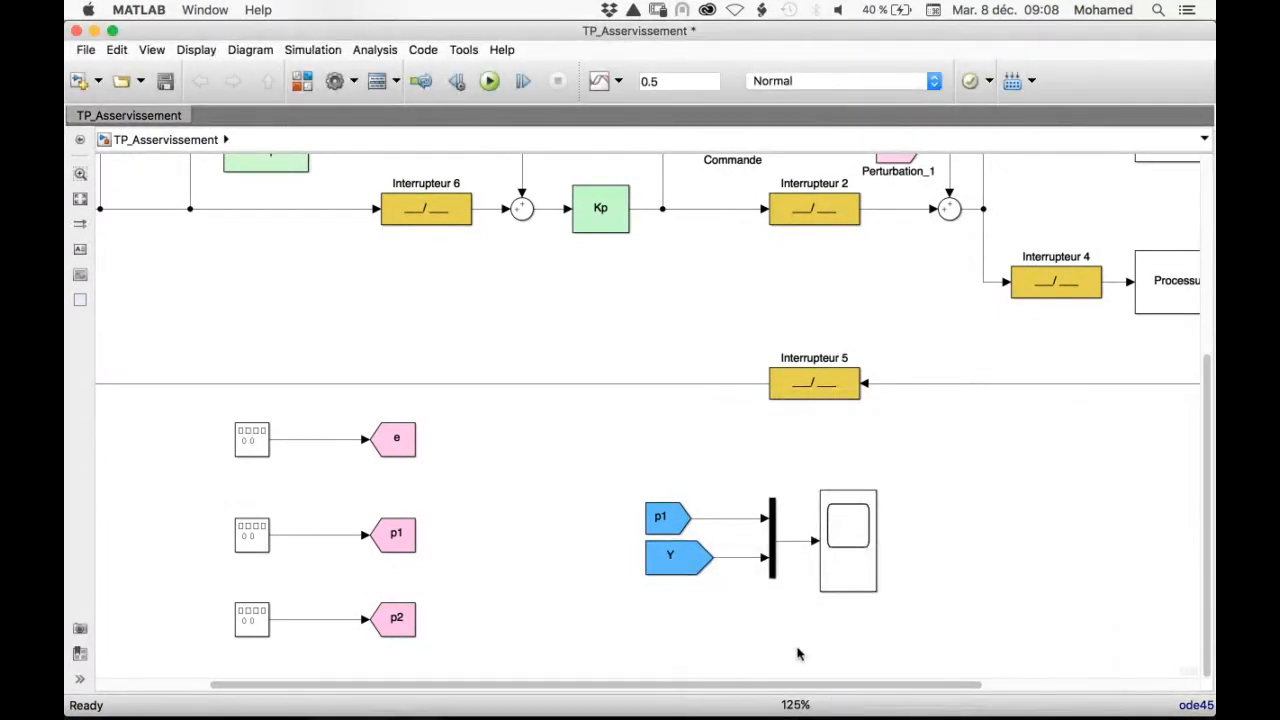
{"action": "left_click", "coordinate": [676, 556]}
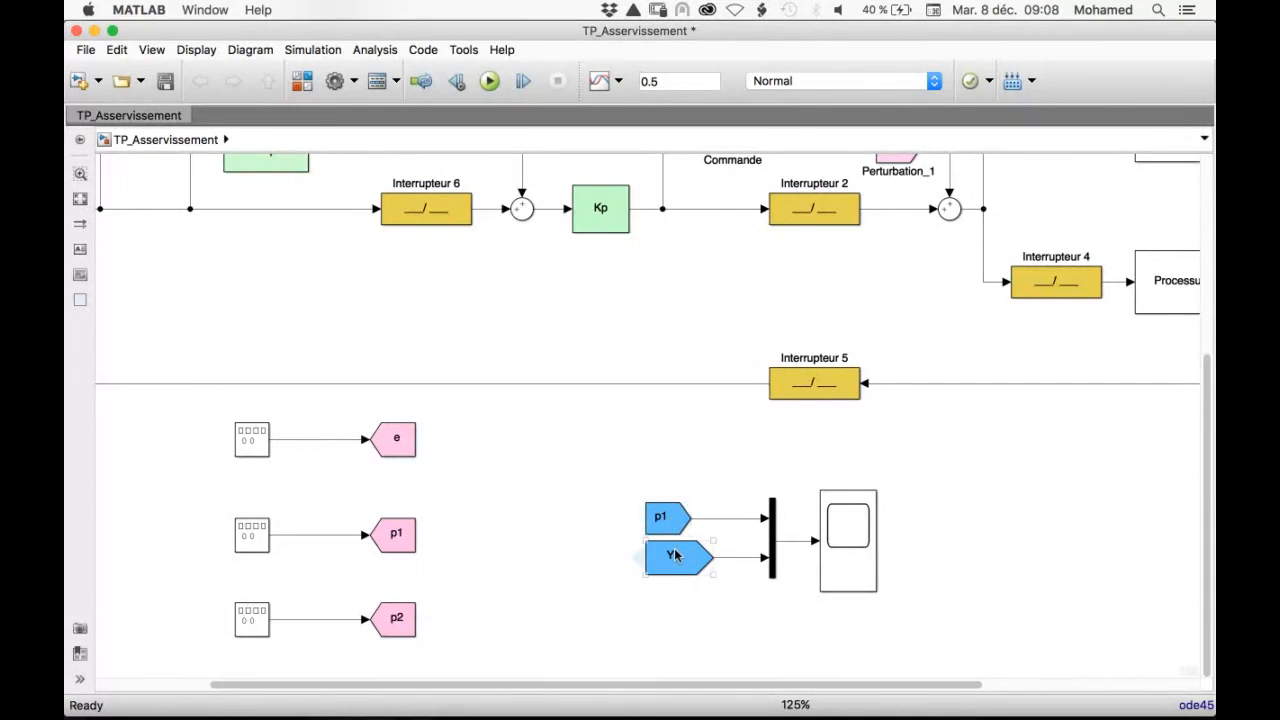
Run the simulation and display the p1 and Y traces in the multiplexed scope, scaled to fit the axes
{"action": "double_click", "coordinate": [663, 82]}
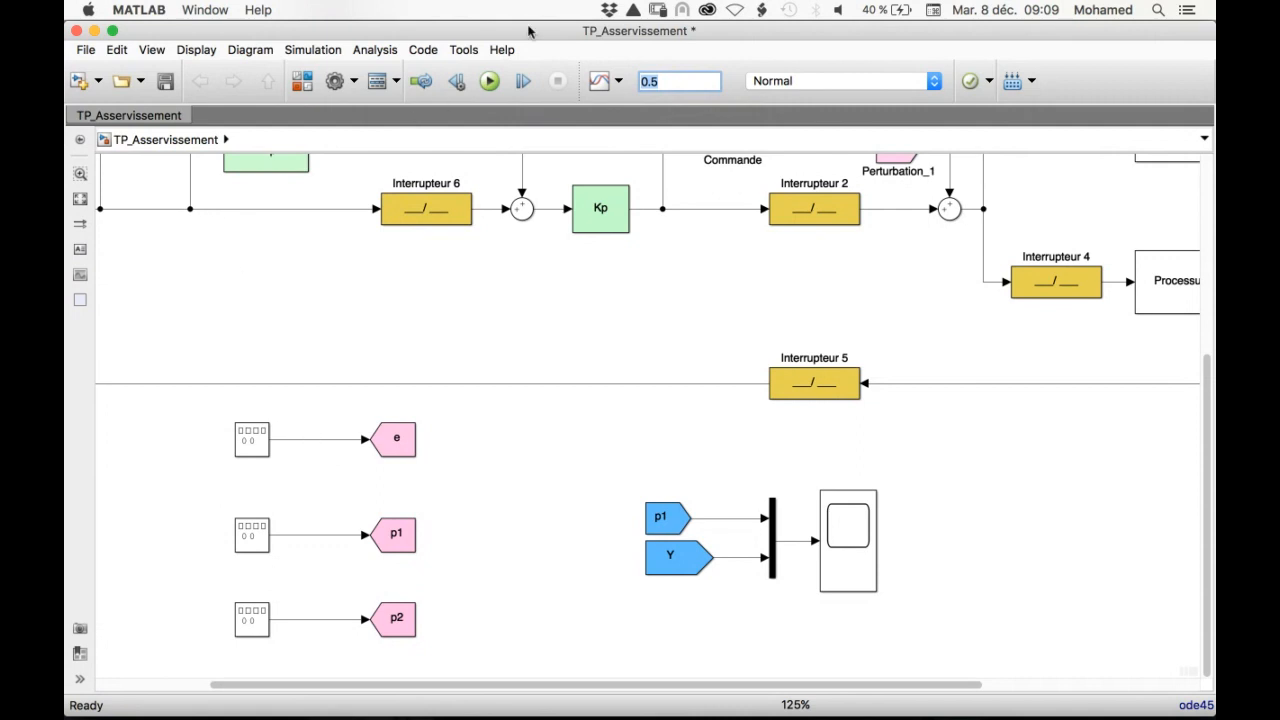
{"action": "left_click", "coordinate": [488, 81]}
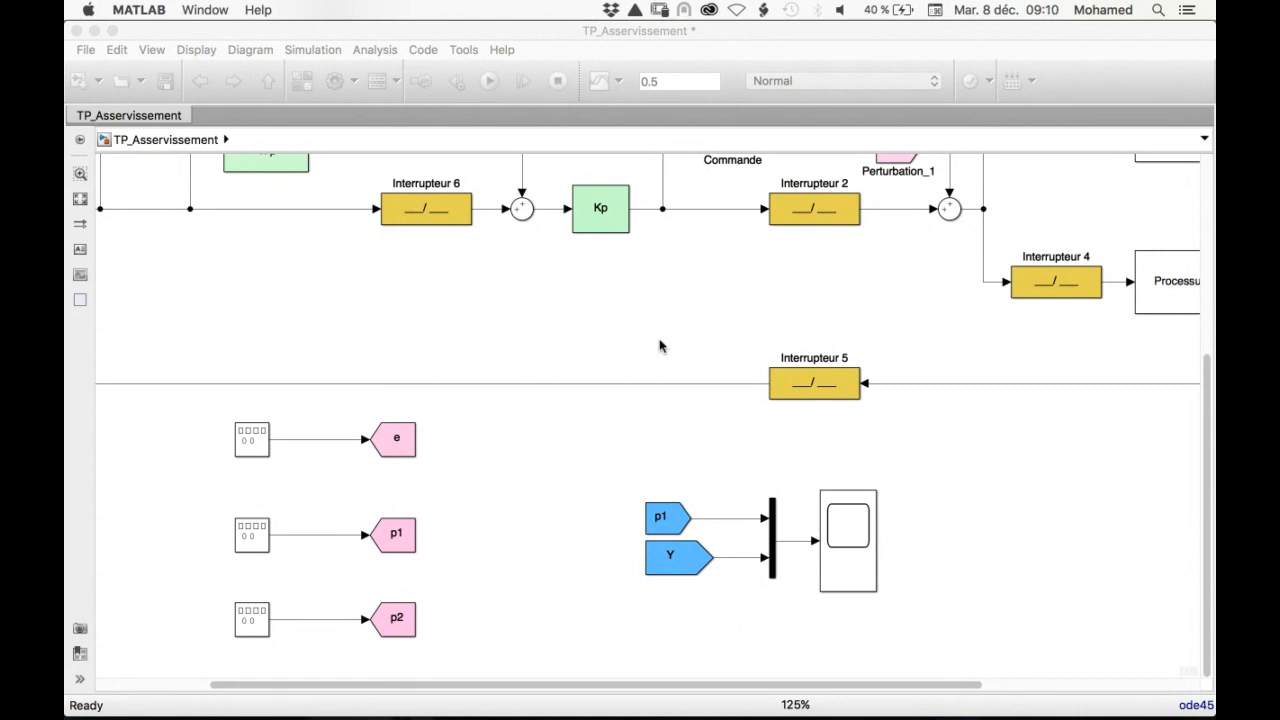
{"action": "left_click", "coordinate": [566, 32]}
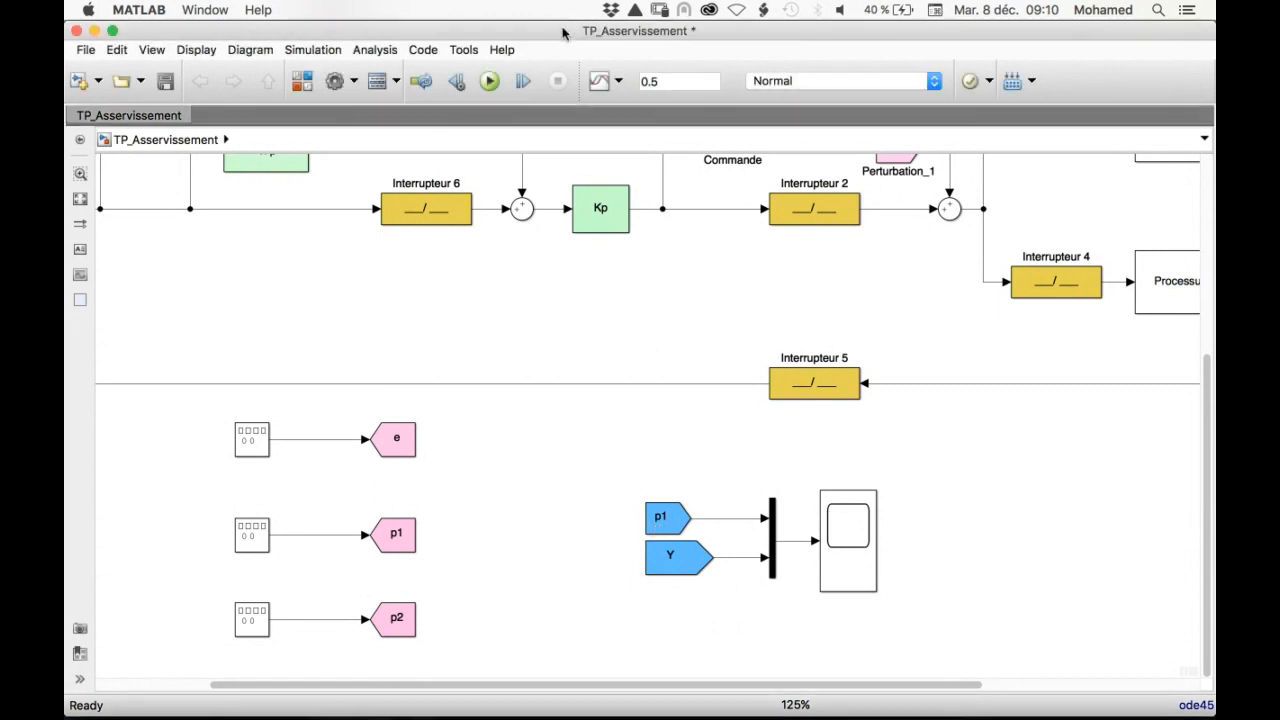
{"action": "double_click", "coordinate": [843, 566]}
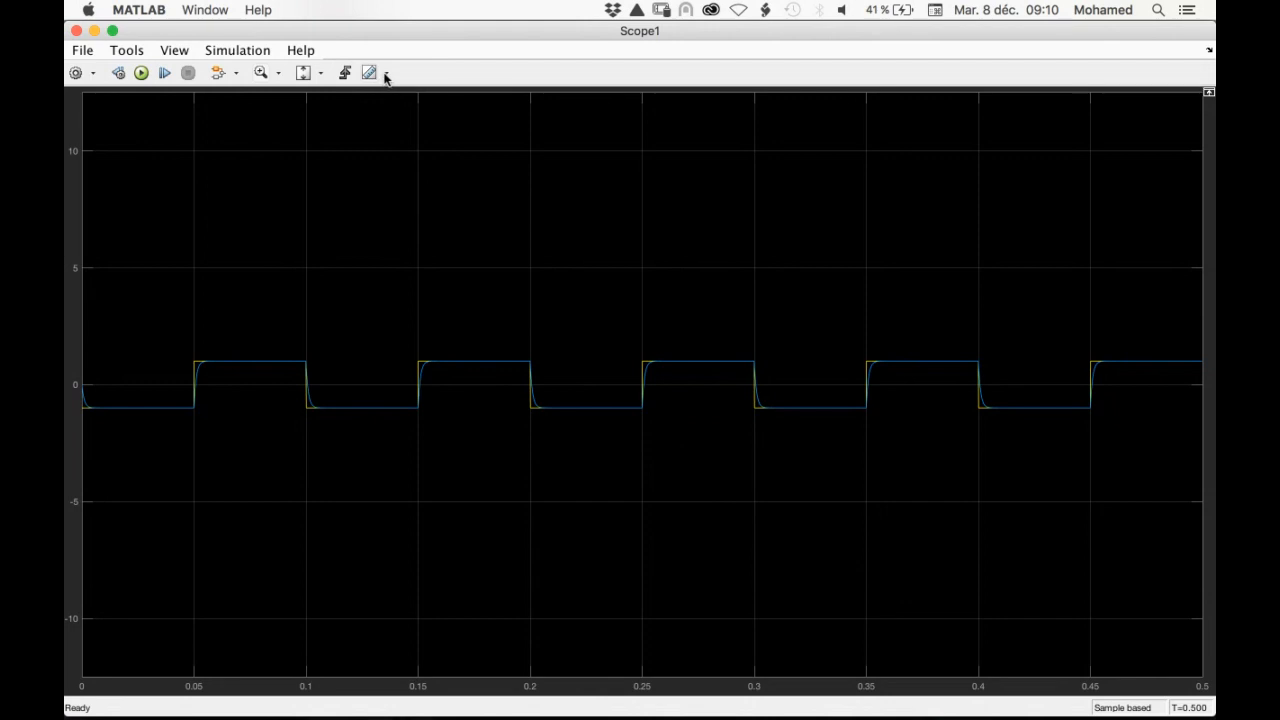
{"action": "left_click", "coordinate": [304, 74]}
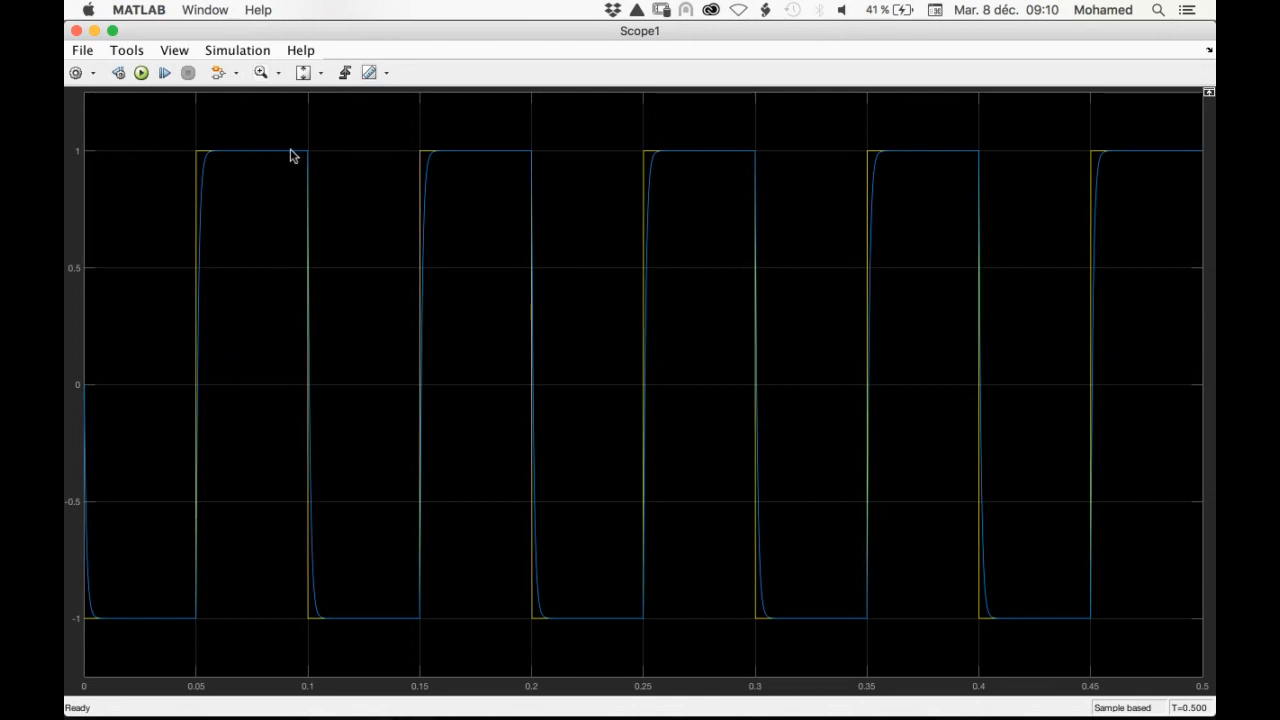
Zoom in on the rising edge near 0.05 s down to the Y trace's crossing of the 0.26 level
{"action": "left_click", "coordinate": [261, 73]}
{"action": "left_click_drag", "start_coordinate": [168, 130], "coordinate": [249, 642]}
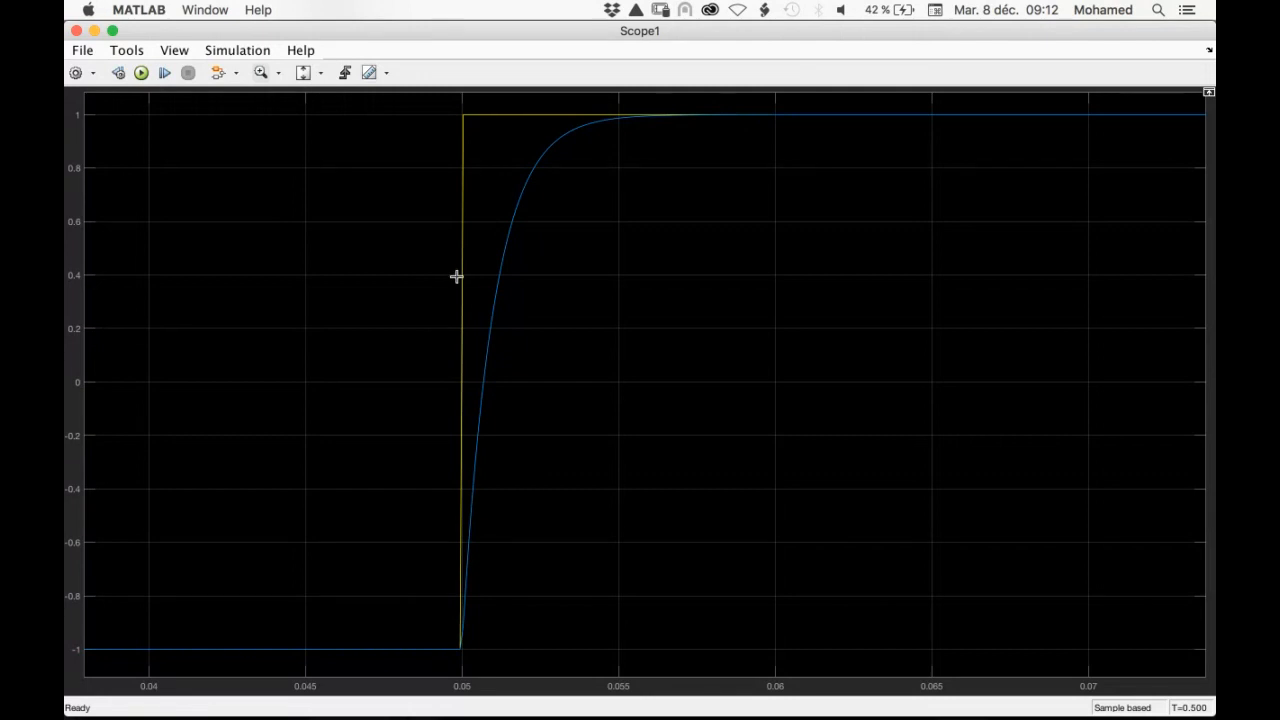
{"action": "left_click_drag", "start_coordinate": [452, 275], "coordinate": [531, 346]}
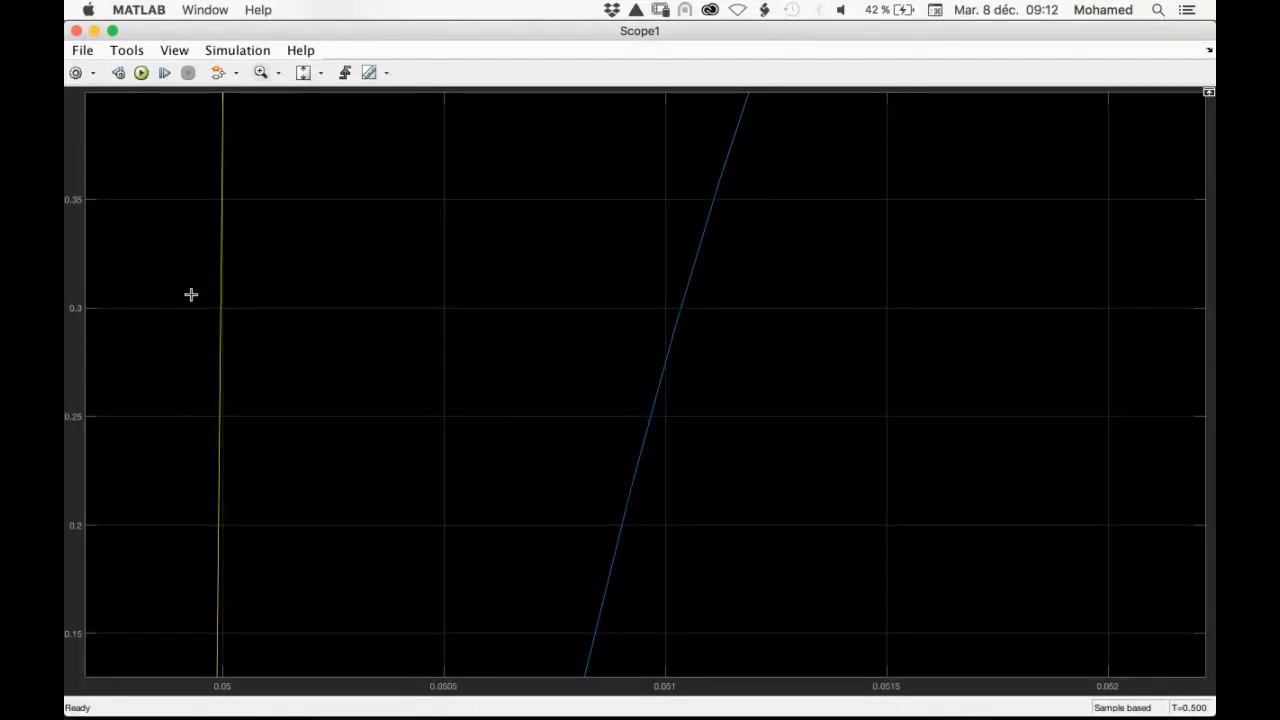
{"action": "left_click_drag", "start_coordinate": [192, 278], "coordinate": [771, 447]}
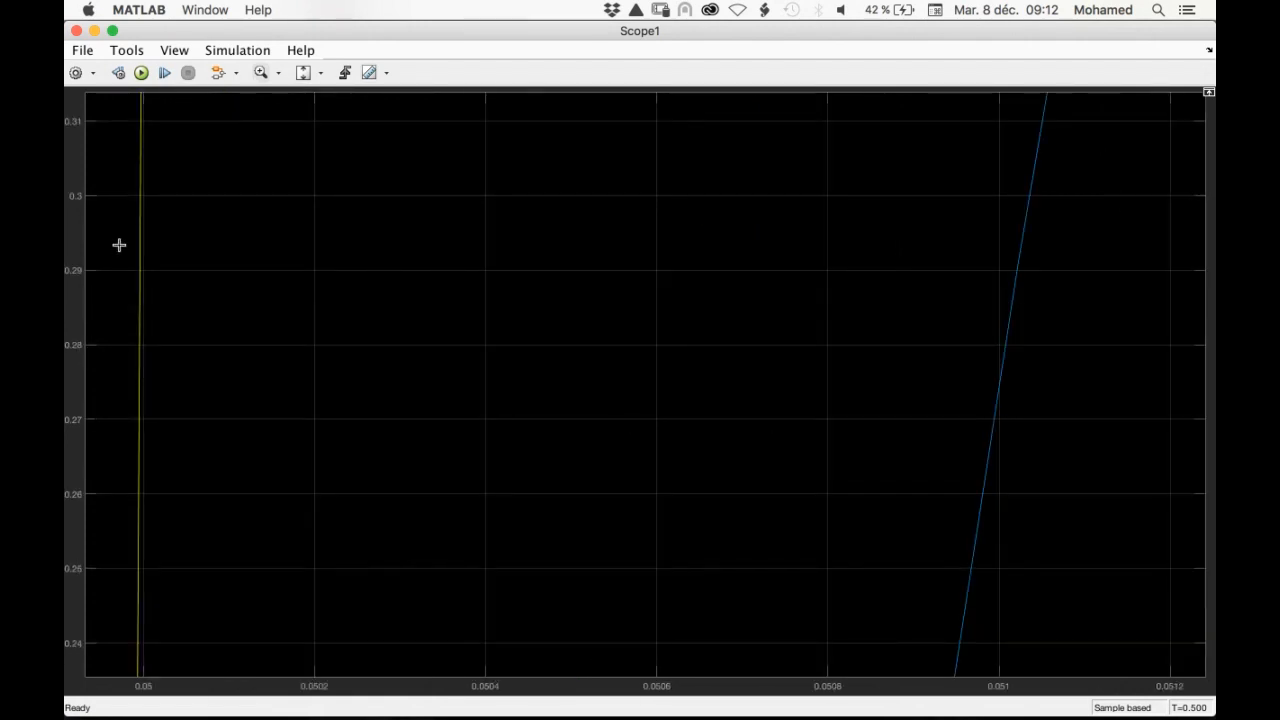
{"action": "left_click_drag", "start_coordinate": [123, 392], "coordinate": [1047, 530]}
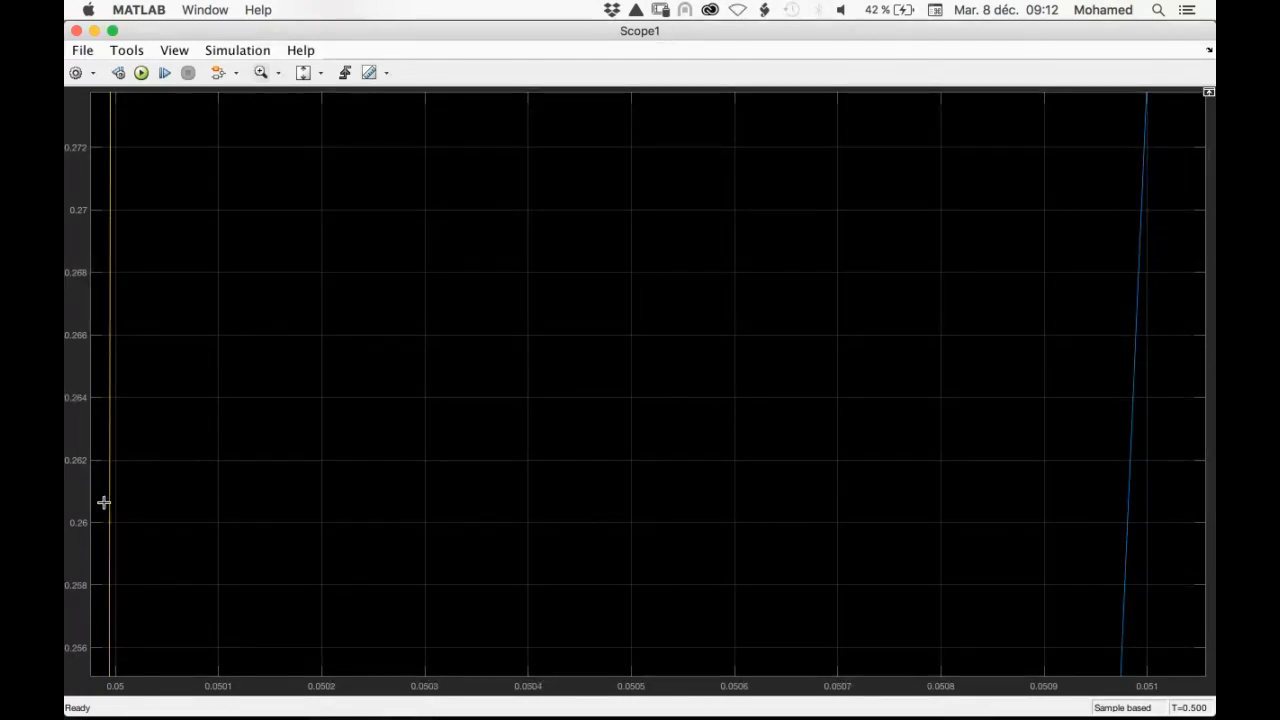
{"action": "mouse_move", "coordinate": [103, 511]}
{"action": "left_mouse_down"}
{"action": "mouse_move", "coordinate": [207, 531]}
{"action": "mouse_move", "coordinate": [1111, 543]}
{"action": "mouse_move", "coordinate": [1163, 532]}
{"action": "mouse_move", "coordinate": [1142, 536]}
{"action": "left_mouse_up"}
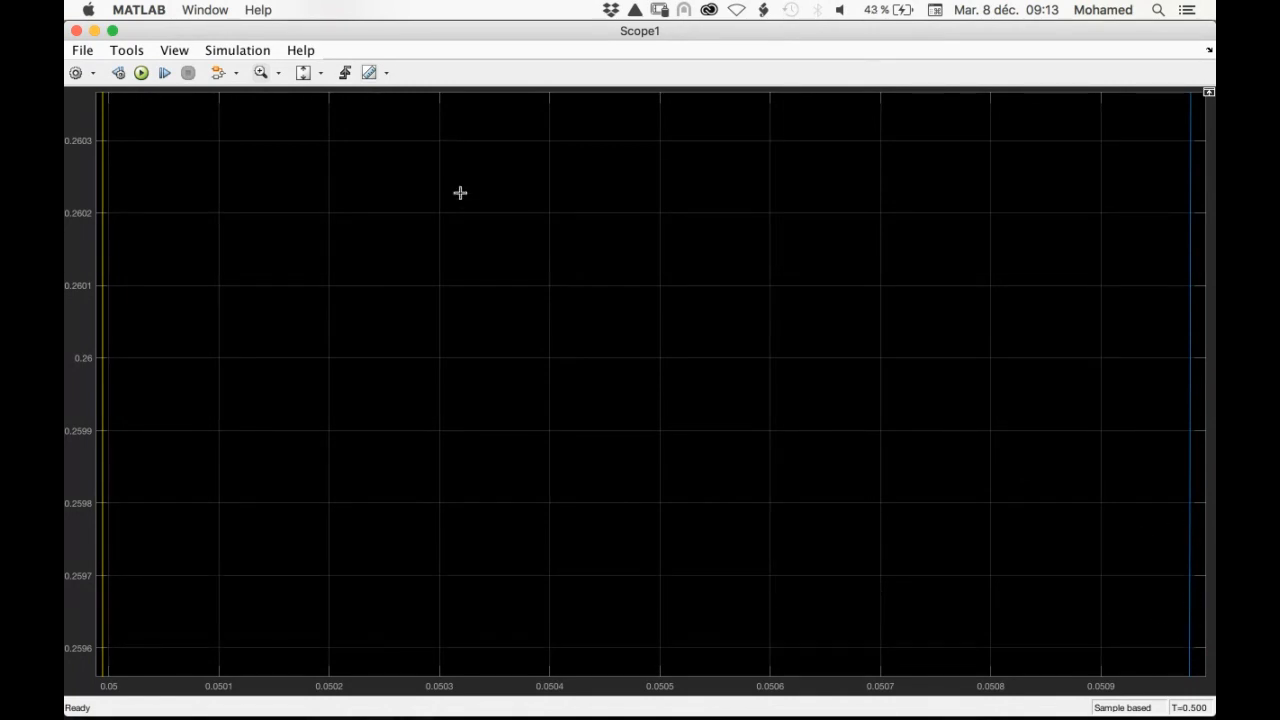
Turn on the cursor measurements for the scope traces
{"action": "left_click", "coordinate": [320, 76]}
{"action": "left_click", "coordinate": [379, 72]}
{"action": "left_click", "coordinate": [370, 72]}
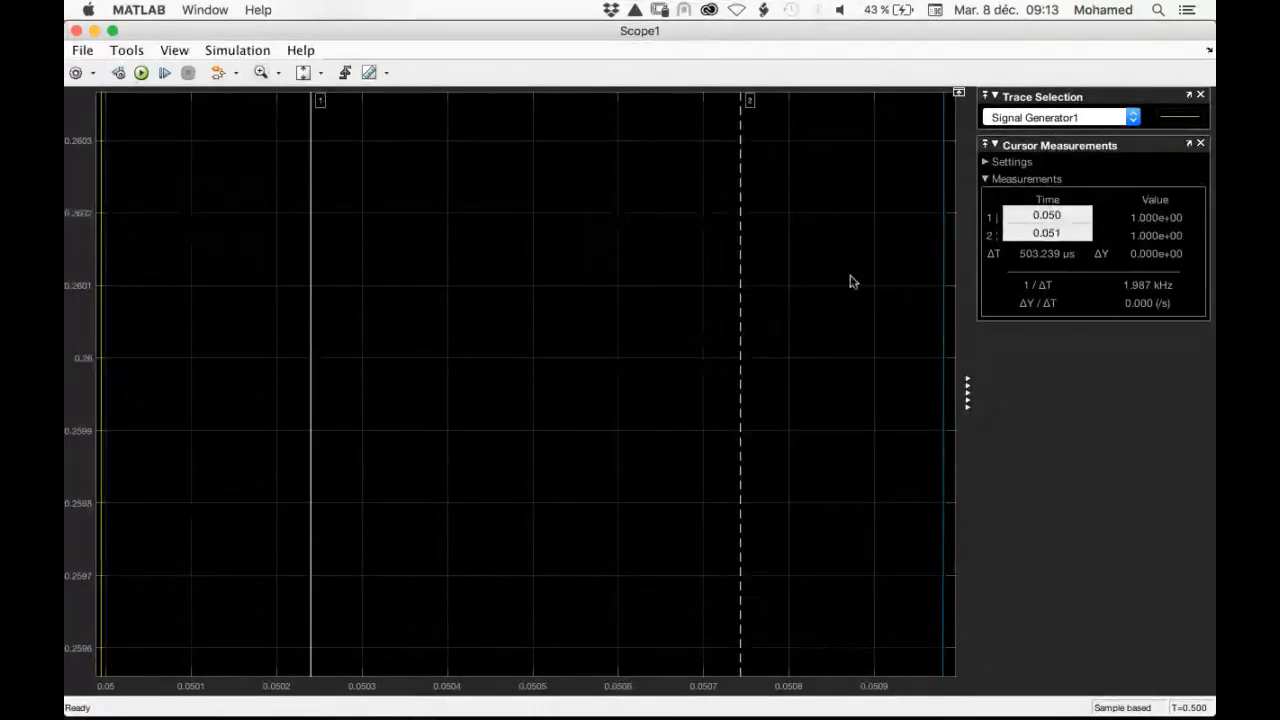
{"action": "left_click", "coordinate": [369, 77]}
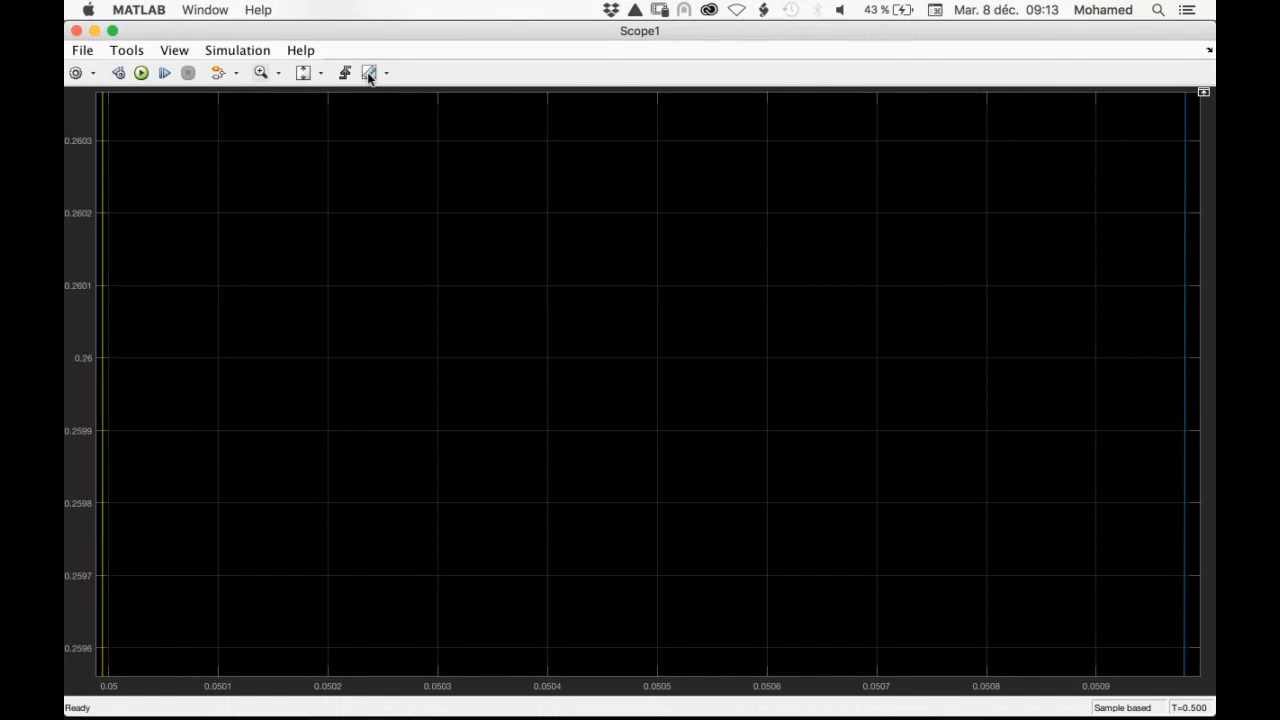
{"action": "left_click", "coordinate": [386, 73]}
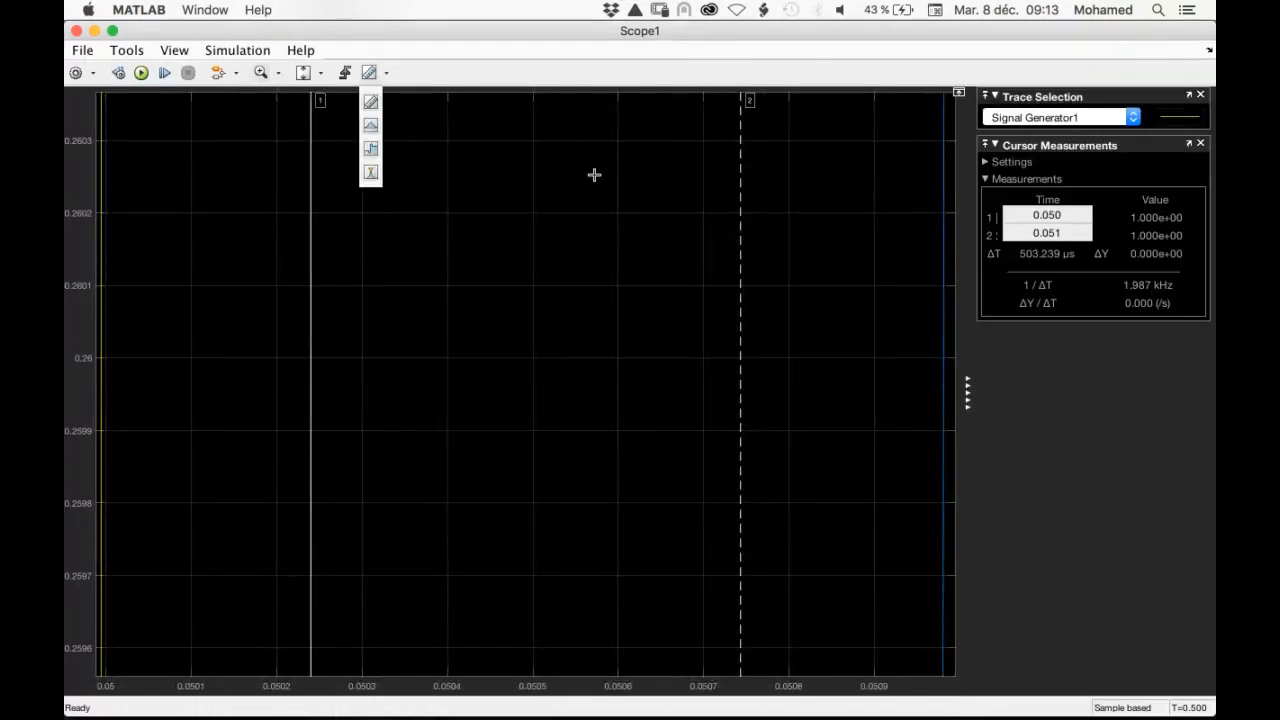
Try to move cursor 2 towards the Y trace, and reframe the scope on the rising edge near 0.05 s
{"action": "left_click", "coordinate": [740, 168]}
{"action": "left_click_drag", "start_coordinate": [777, 168], "coordinate": [806, 178]}
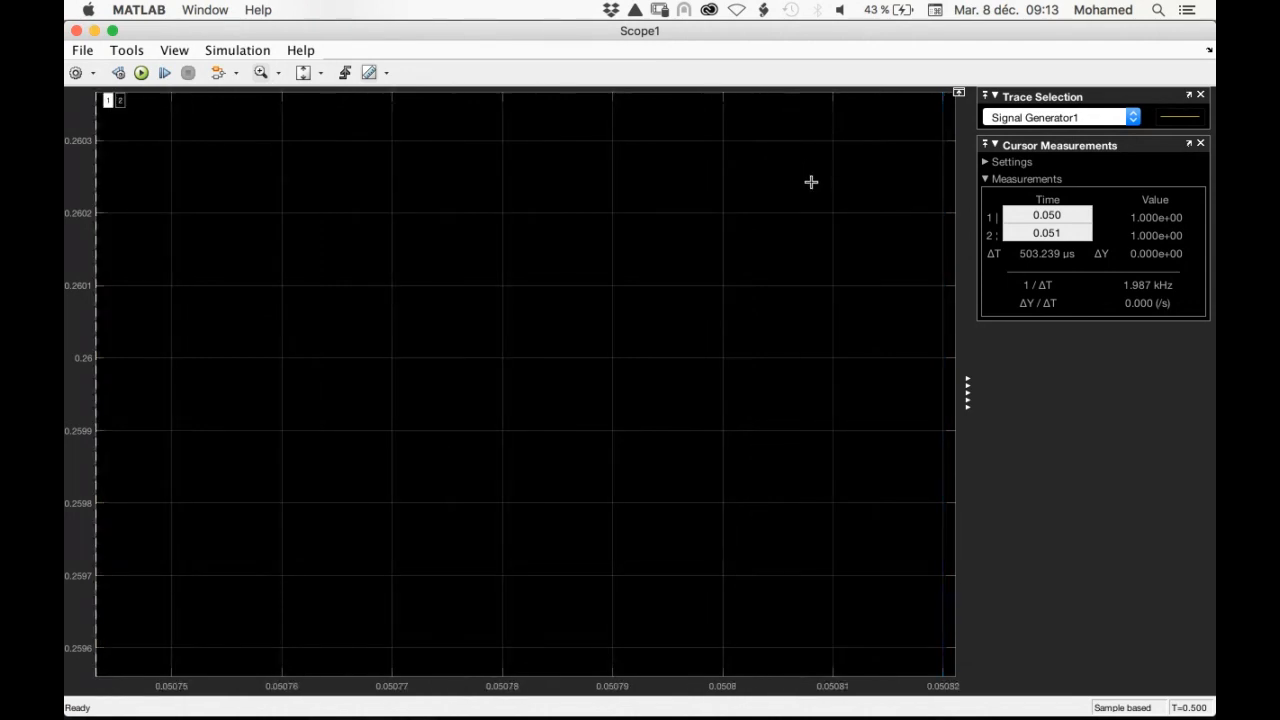
{"action": "double_click", "coordinate": [811, 182]}
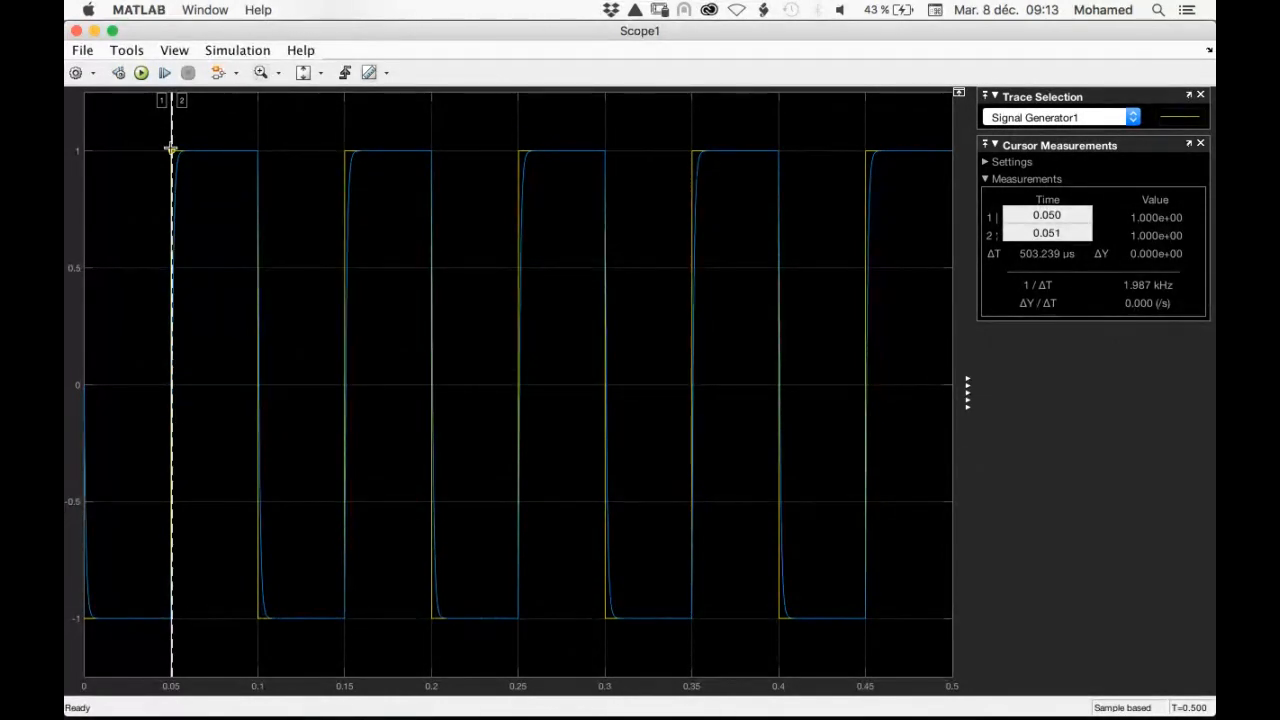
{"action": "left_click_drag", "start_coordinate": [151, 137], "coordinate": [203, 409]}
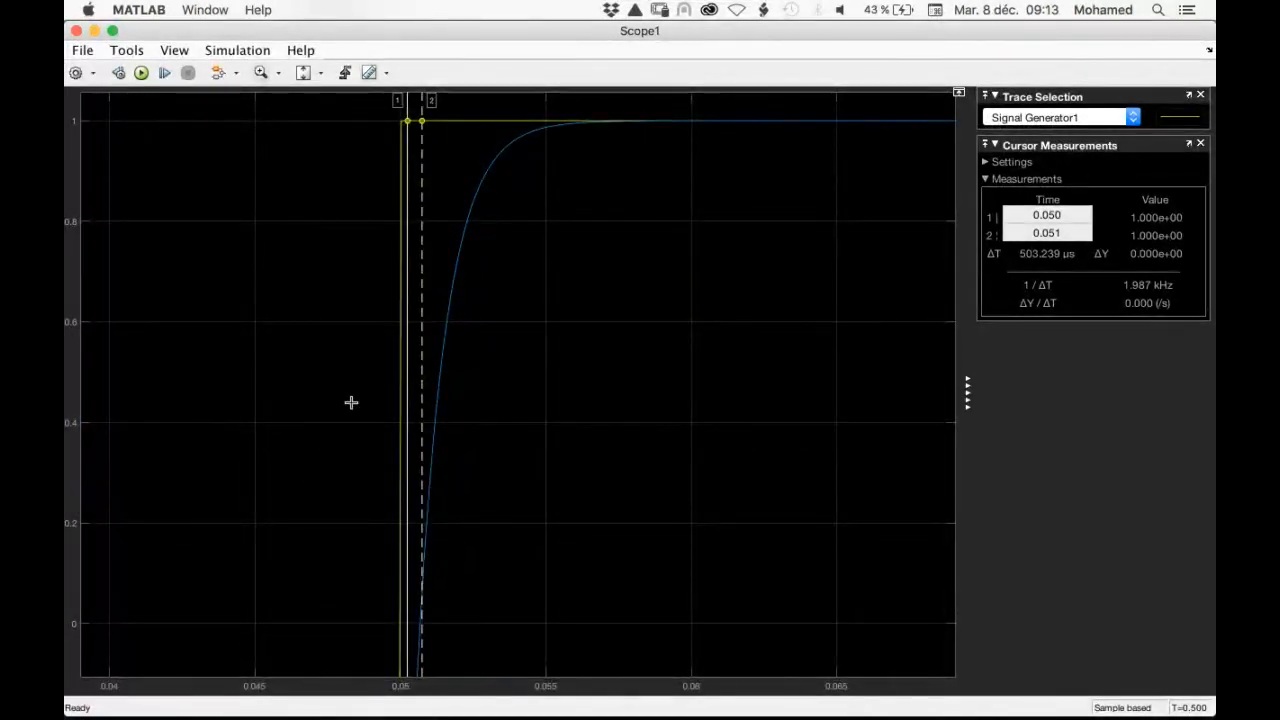
Zoom in on the rising edge near 0.05 s until the Y trace's crossing around the 0.26 level fills the scope
{"action": "left_click_drag", "start_coordinate": [351, 402], "coordinate": [482, 550]}
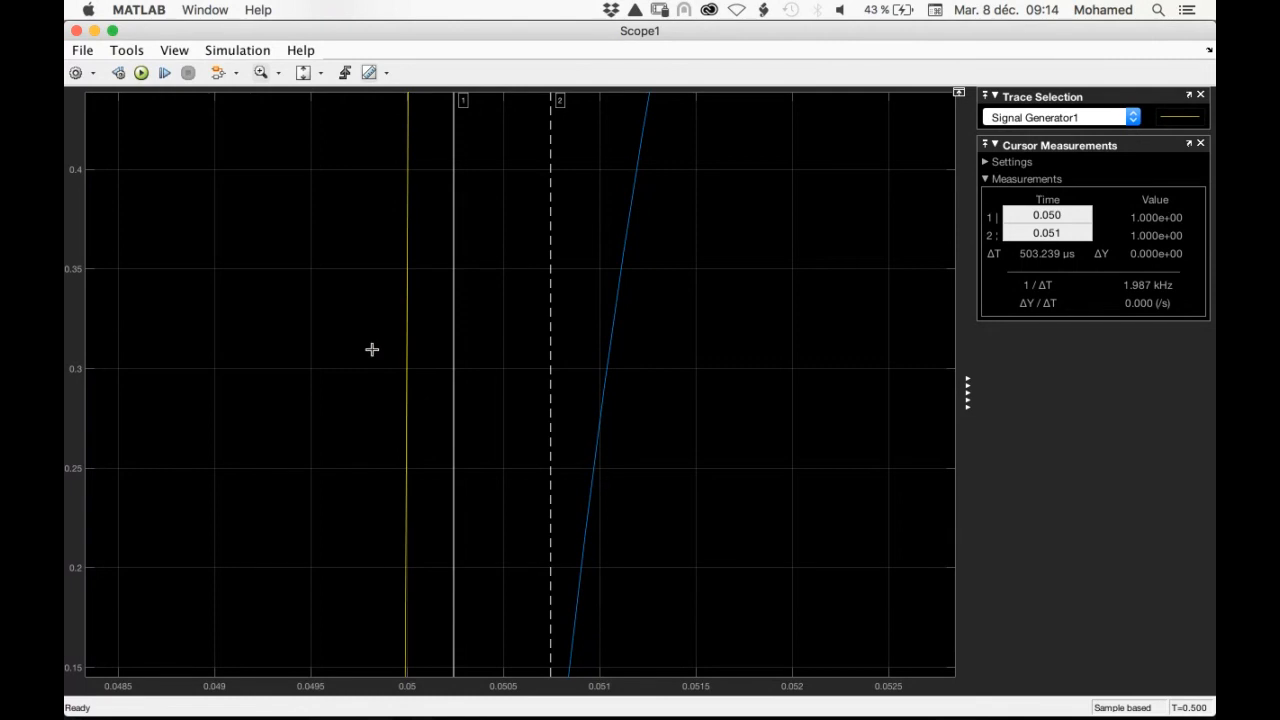
{"action": "left_click_drag", "start_coordinate": [372, 349], "coordinate": [638, 503]}
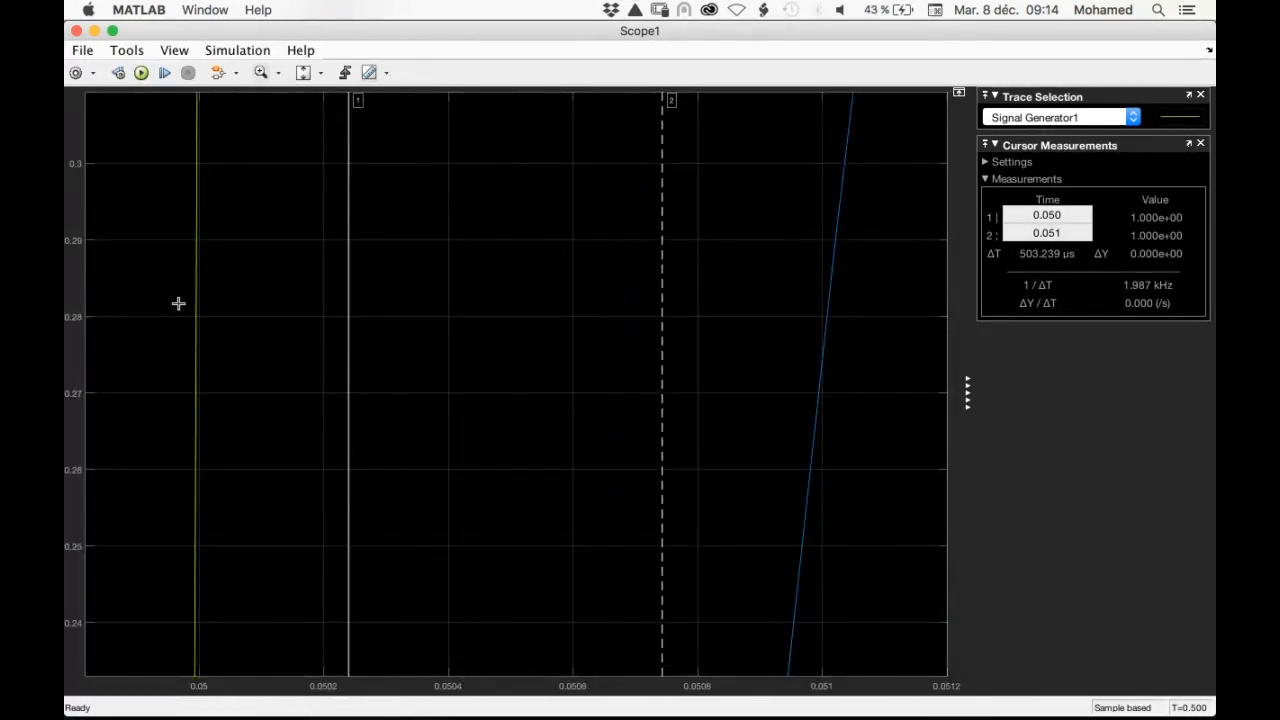
{"action": "left_click_drag", "start_coordinate": [171, 297], "coordinate": [855, 503]}
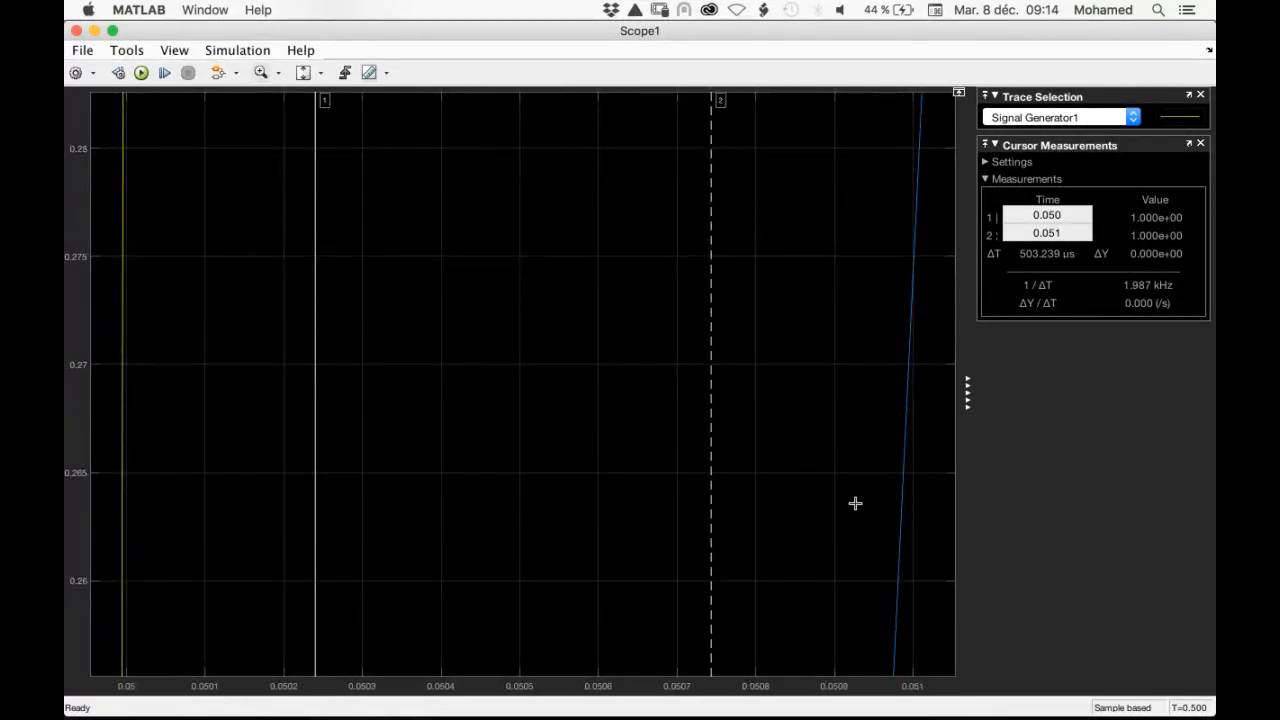
{"action": "left_click_drag", "start_coordinate": [115, 461], "coordinate": [927, 595]}
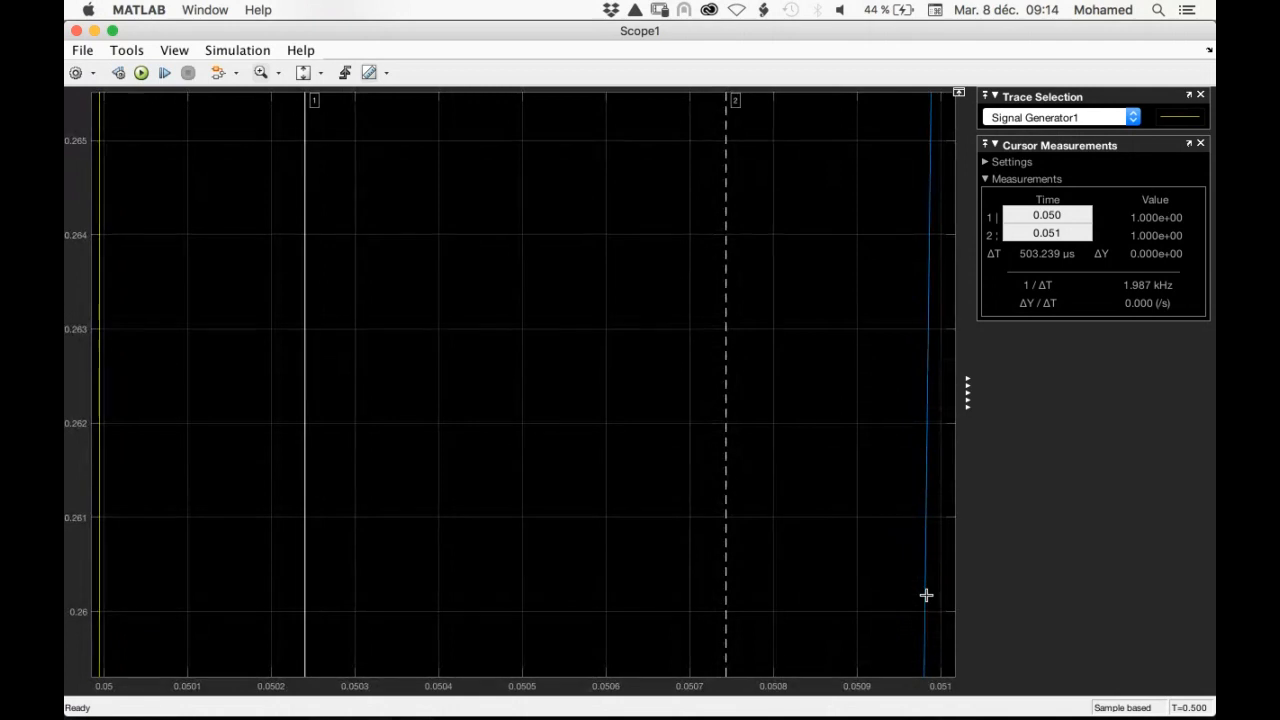
Set the time of cursor 1 to 0.050 s in the cursor measurements
{"action": "left_click", "coordinate": [1056, 216]}
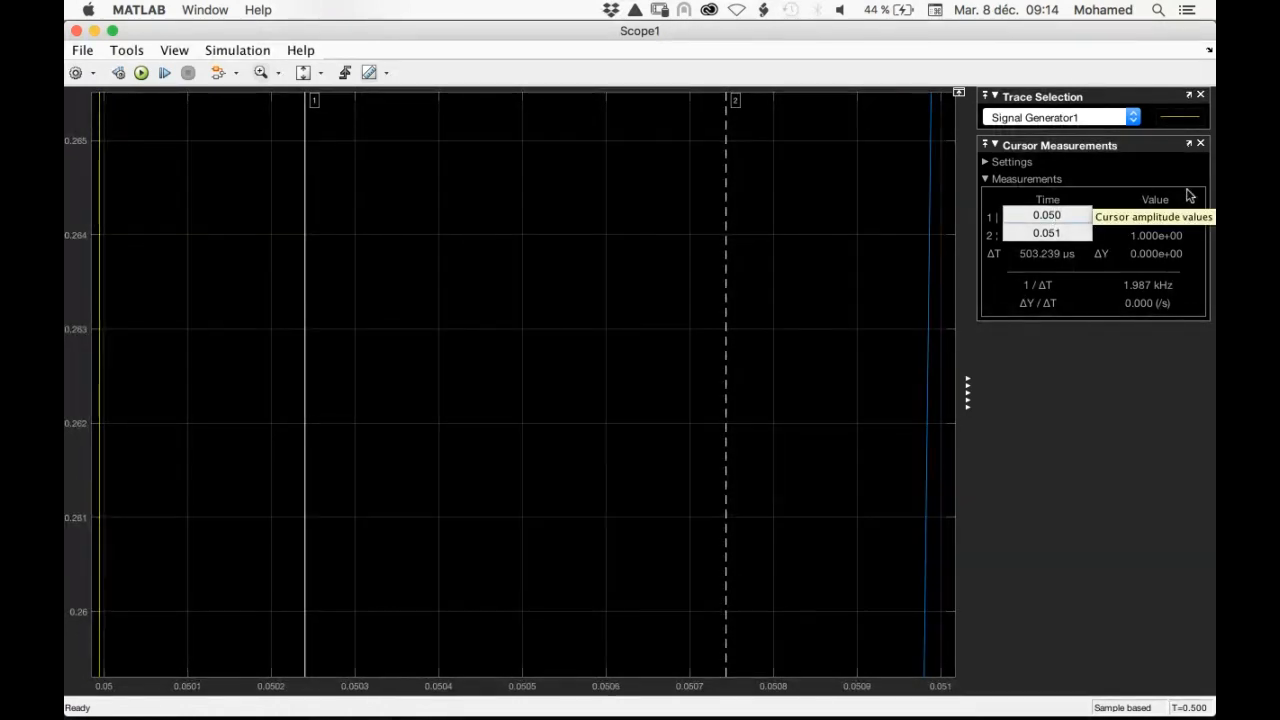
{"action": "key", "text": "Right"}
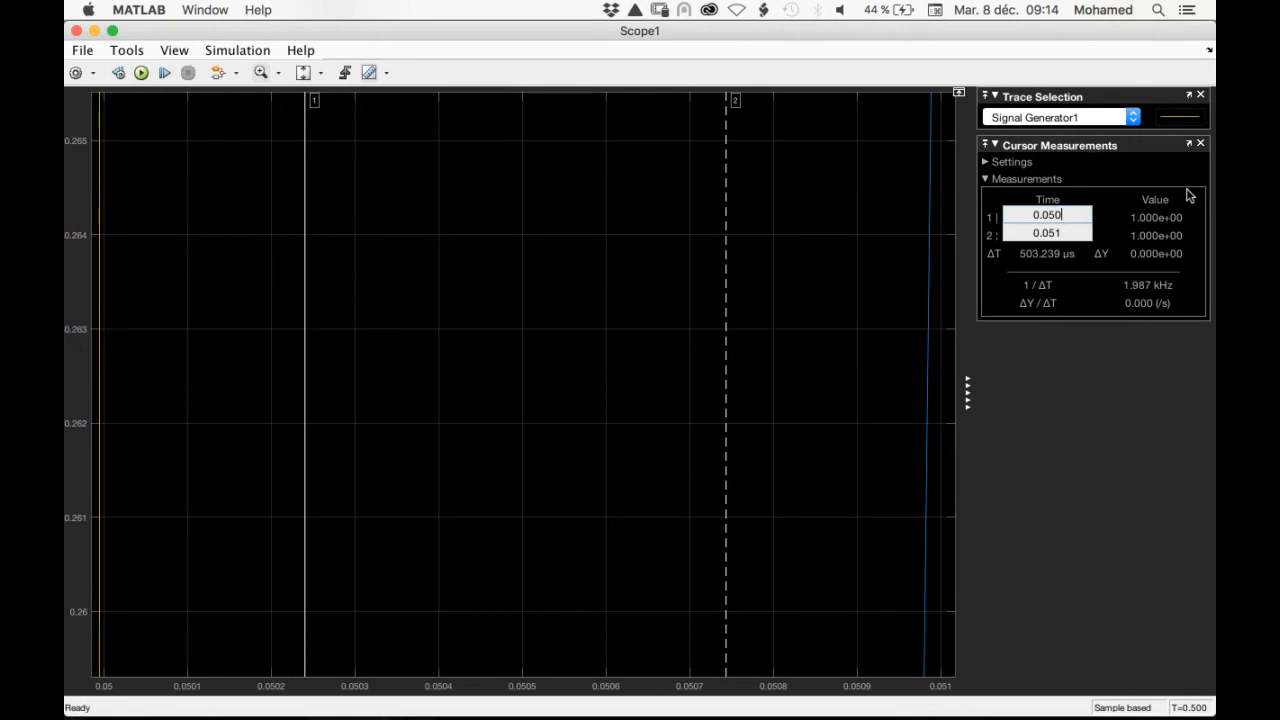
{"action": "key", "text": "BackSpace"}
{"action": "type", "text": "0"}
{"action": "left_click", "coordinate": [1070, 233]}
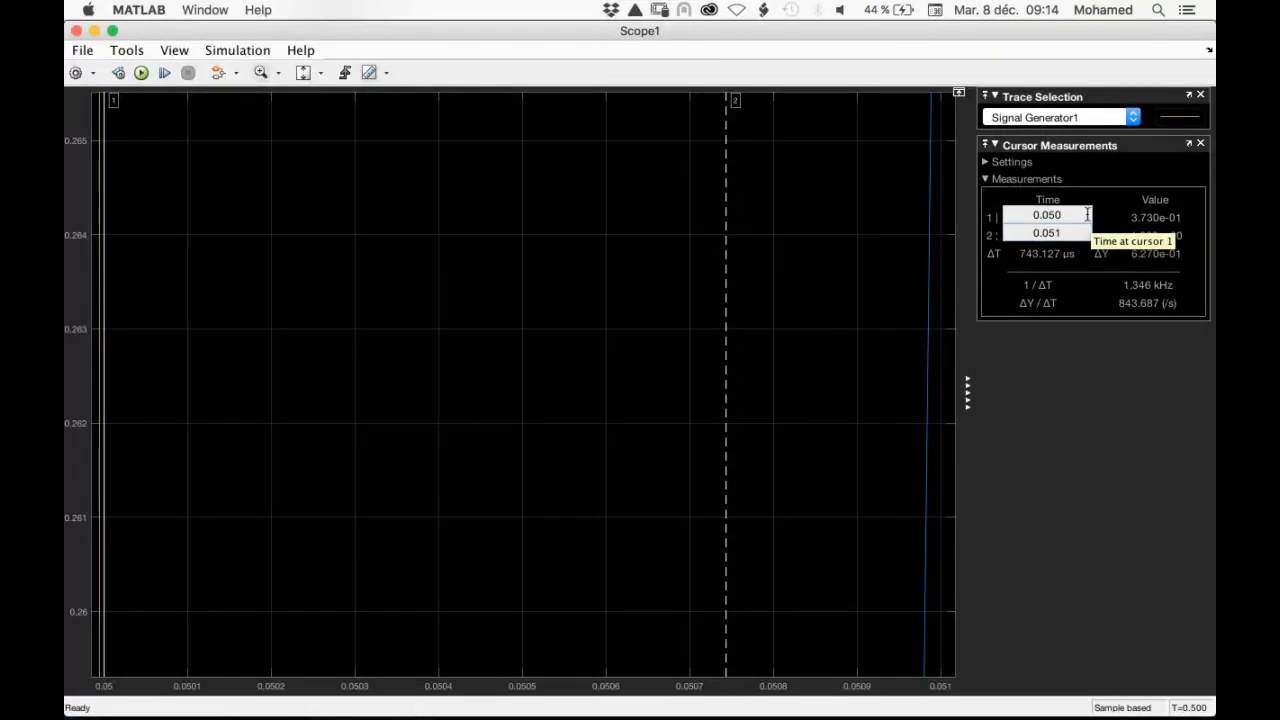
Set the time of cursor 1 to 0.049 s
{"action": "left_click", "coordinate": [1086, 214]}
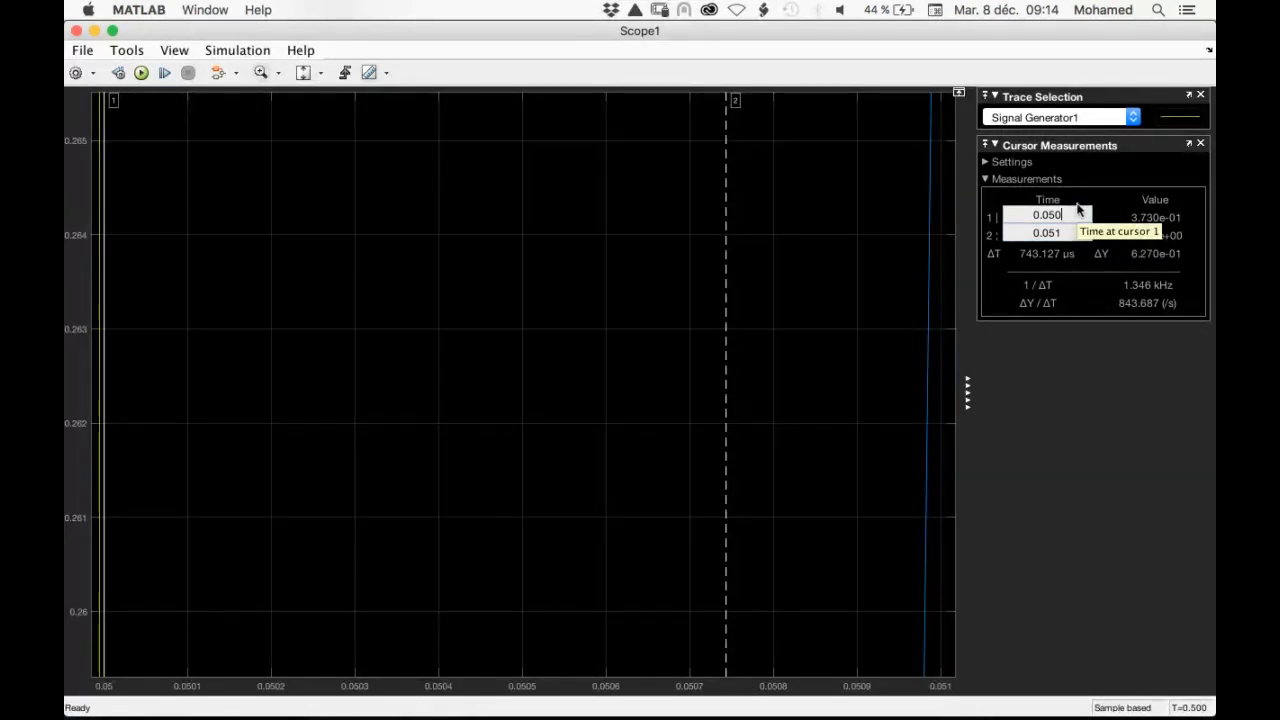
{"action": "key", "text": "BackSpace"}
{"action": "key", "text": "BackSpace"}
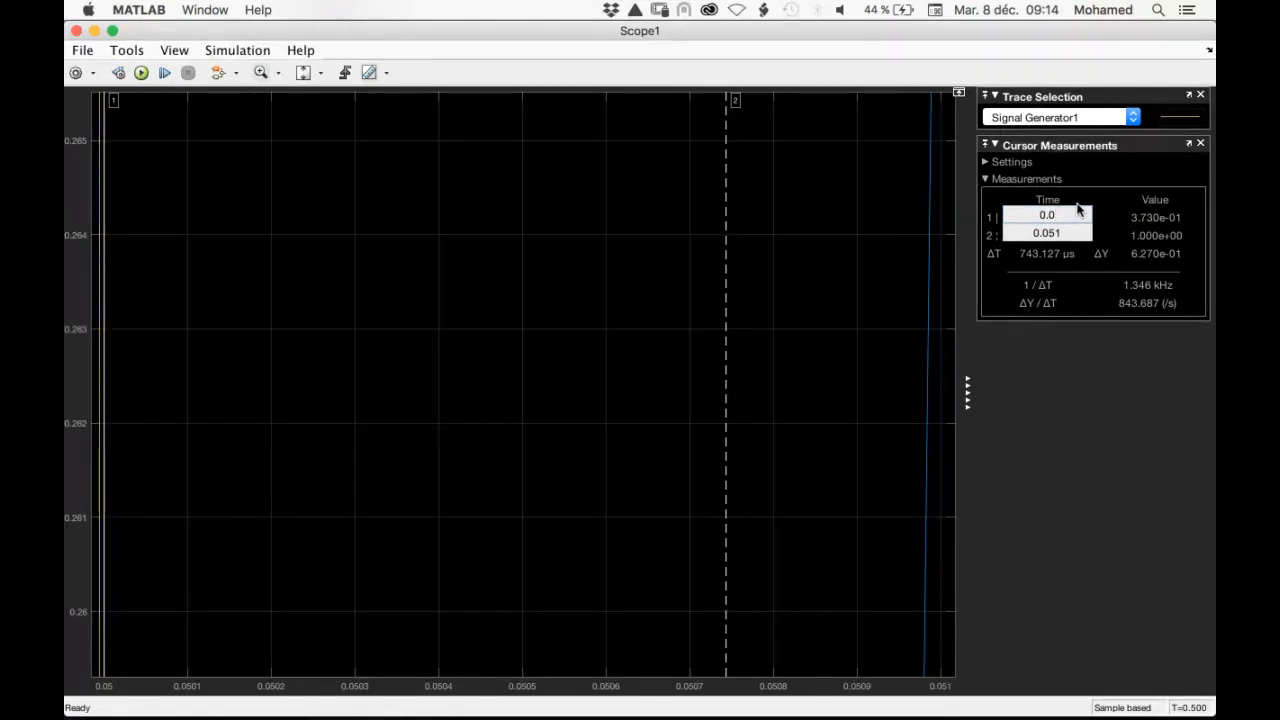
{"action": "type", "text": "49"}
{"action": "key", "text": "Return"}
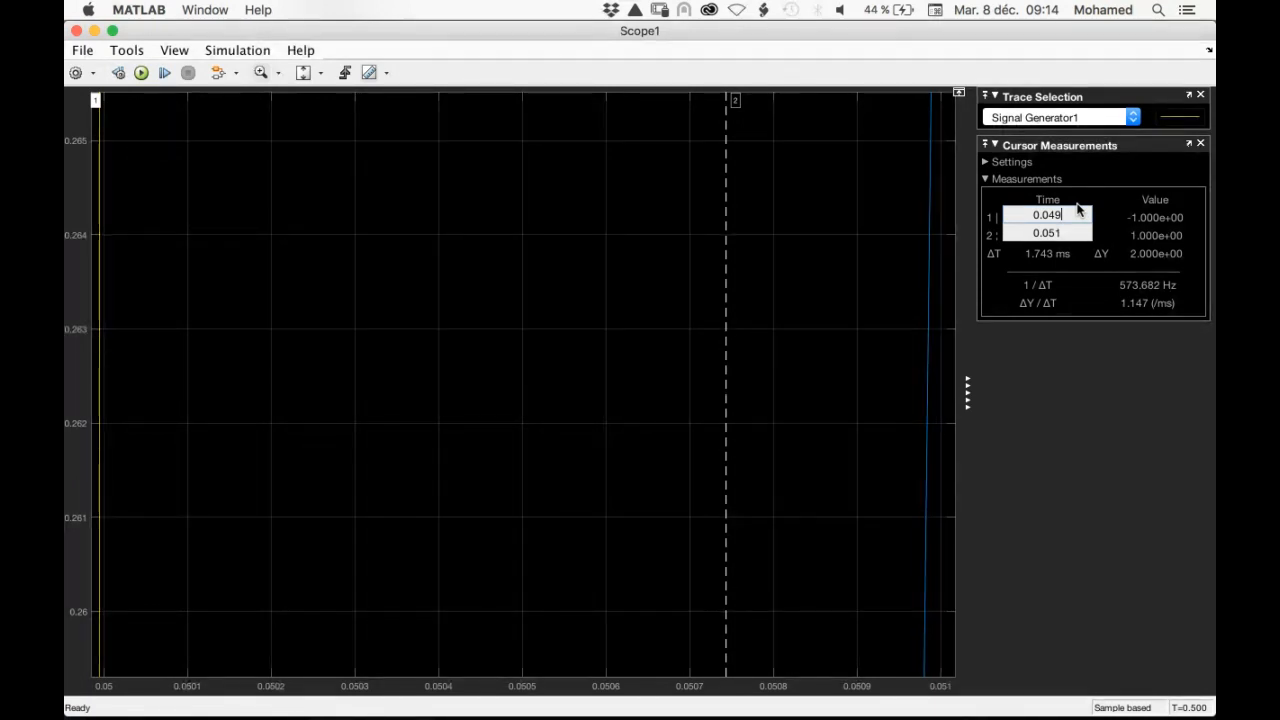
Set the time of cursor 1 to 0.0499 s, just before the step edge
{"action": "left_click", "coordinate": [1062, 233]}
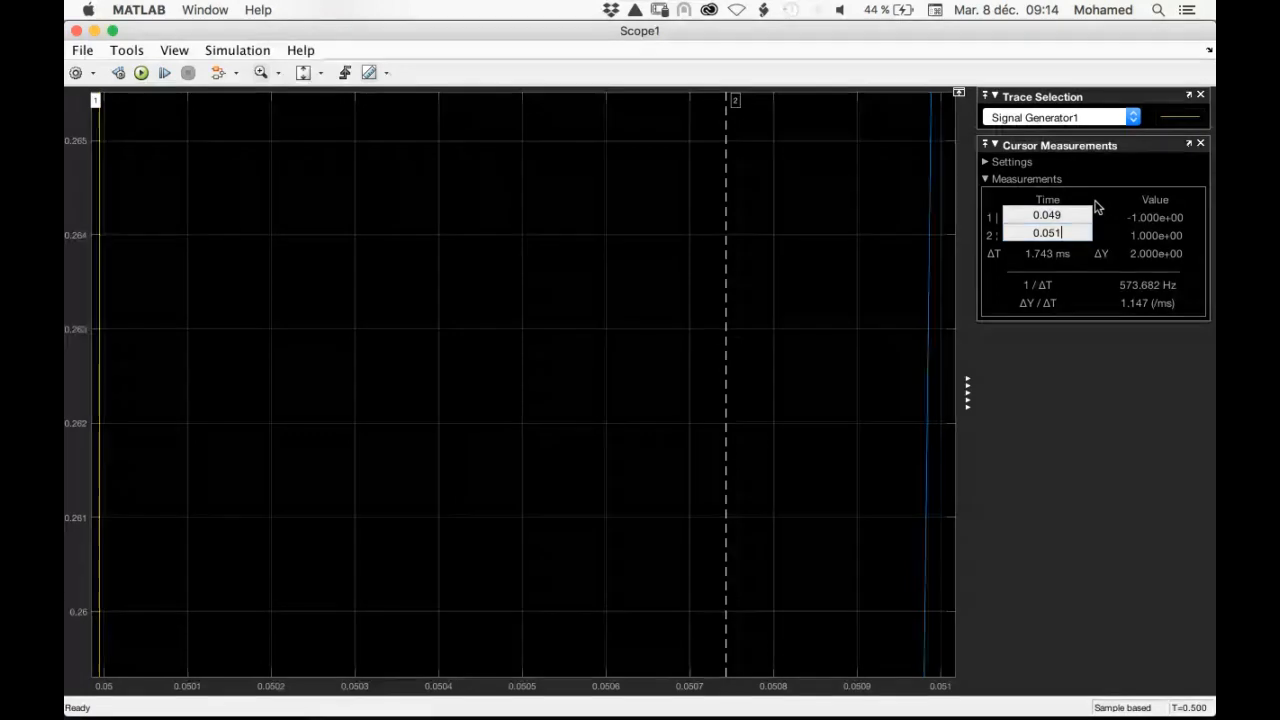
{"action": "left_click", "coordinate": [1069, 213]}
{"action": "key", "text": "BackSpace"}
{"action": "key", "text": "BackSpace"}
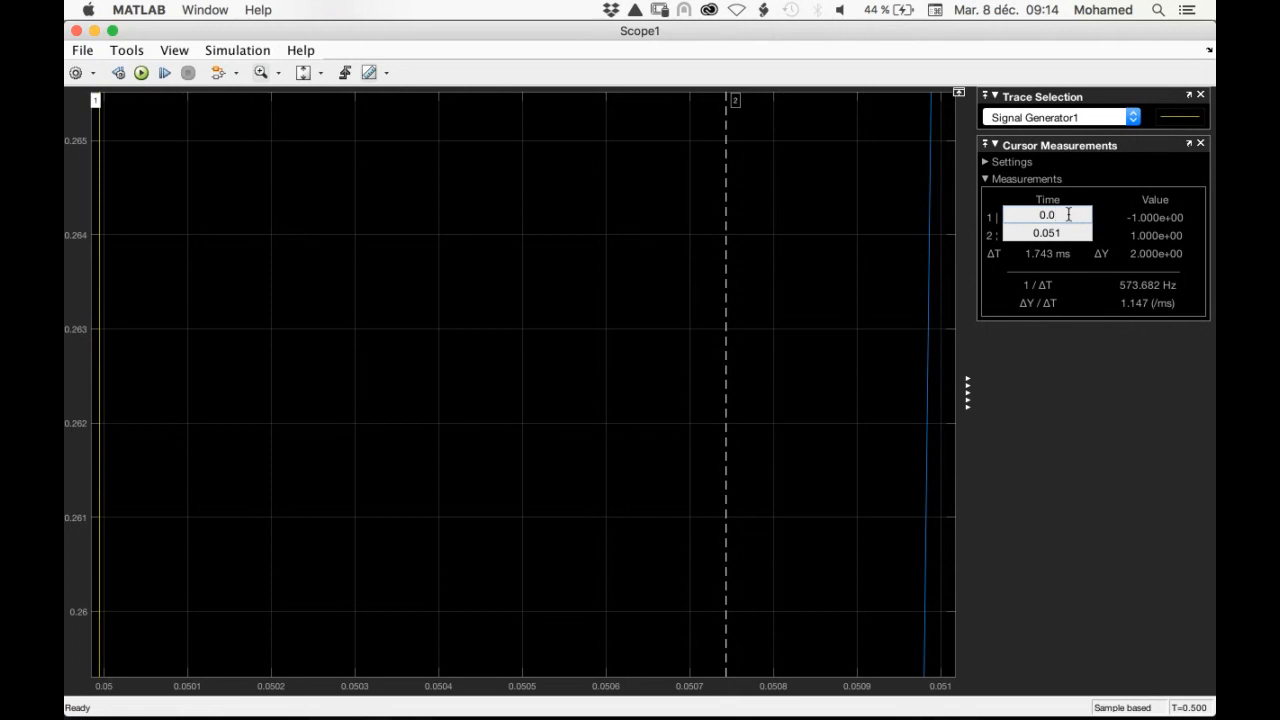
{"action": "type", "text": "499"}
{"action": "key", "text": "Return"}
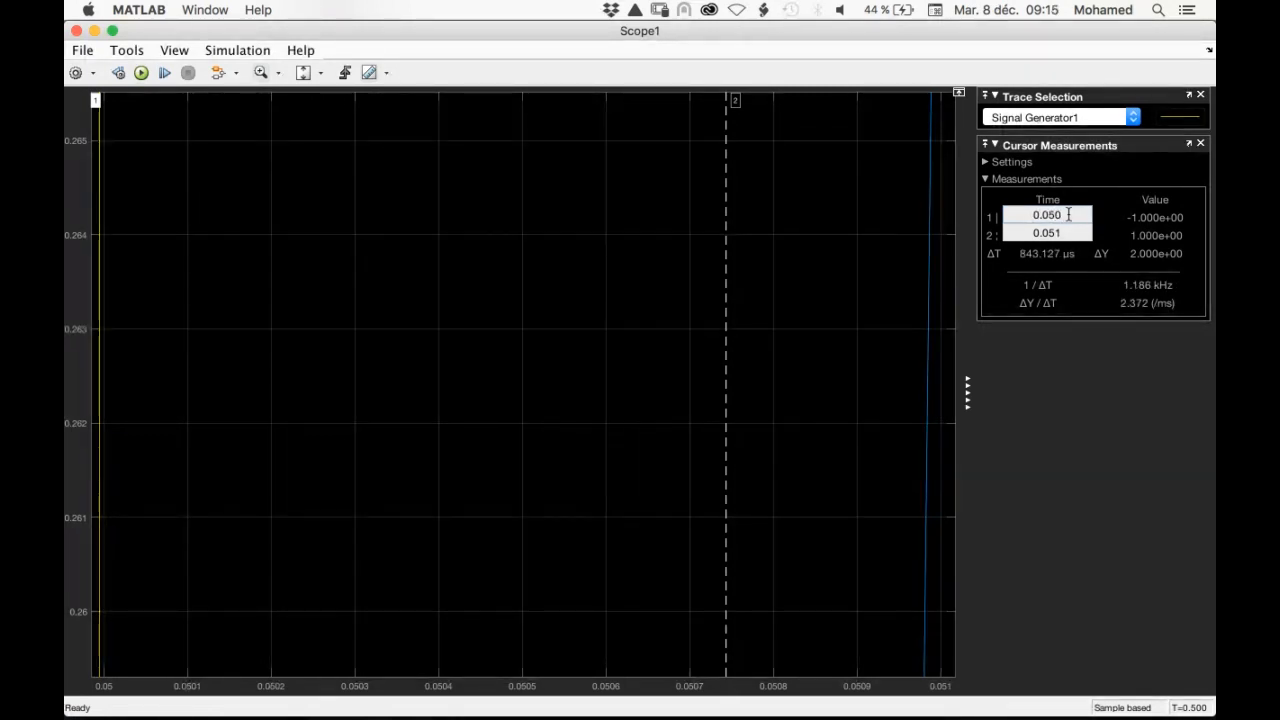
Set the time of cursor 2 to 0.0509 s
{"action": "left_click", "coordinate": [1063, 232]}
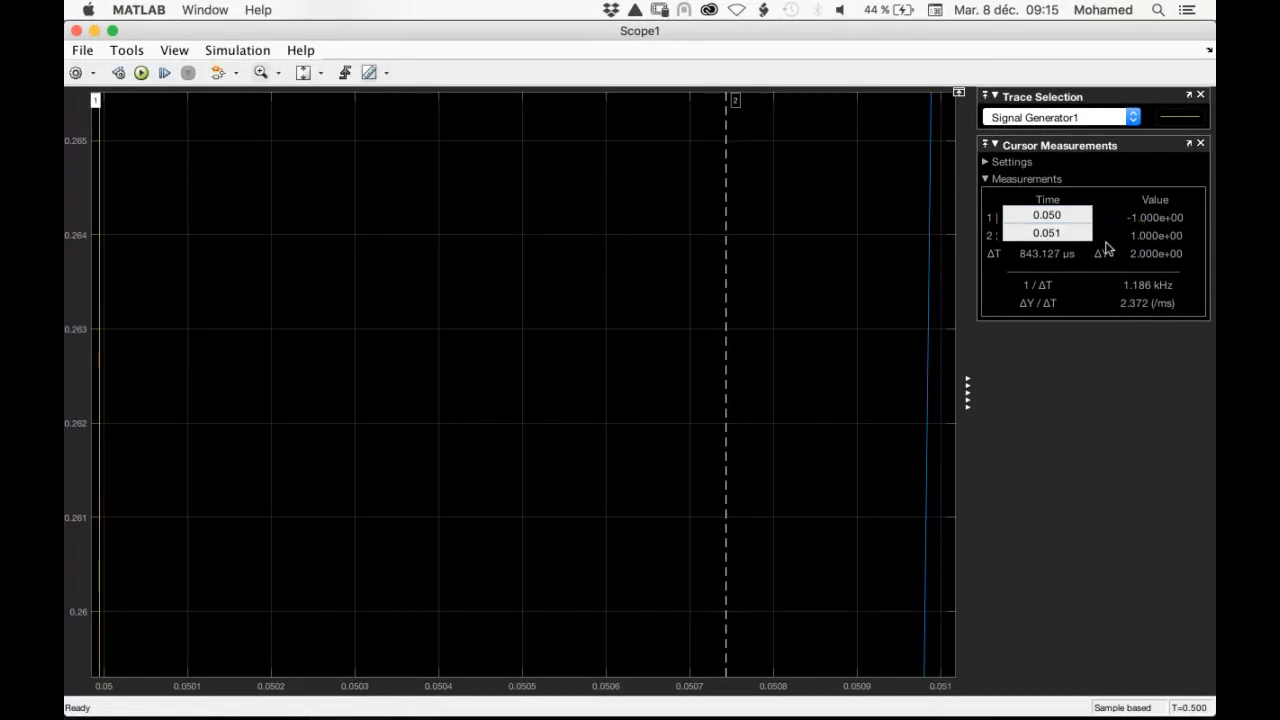
{"action": "left_click", "coordinate": [1063, 232]}
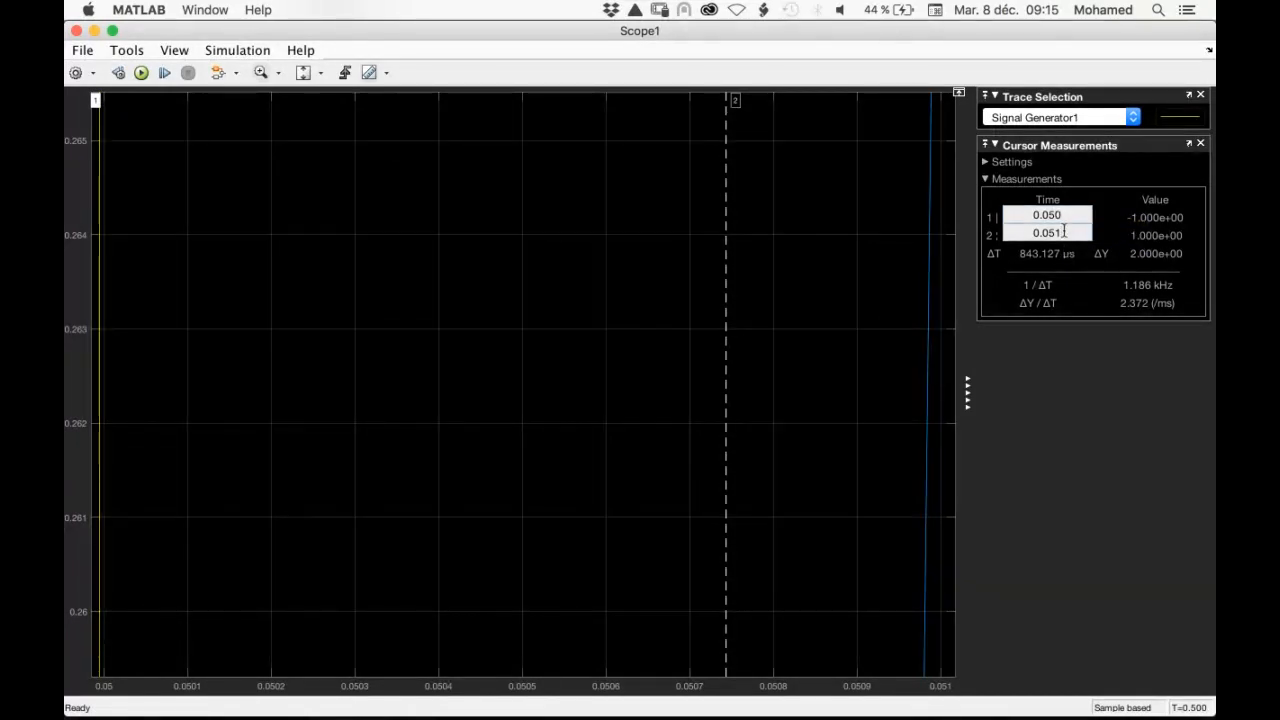
{"action": "key", "text": "BackSpace"}
{"action": "type", "text": "09"}
{"action": "left_click", "coordinate": [1068, 215]}
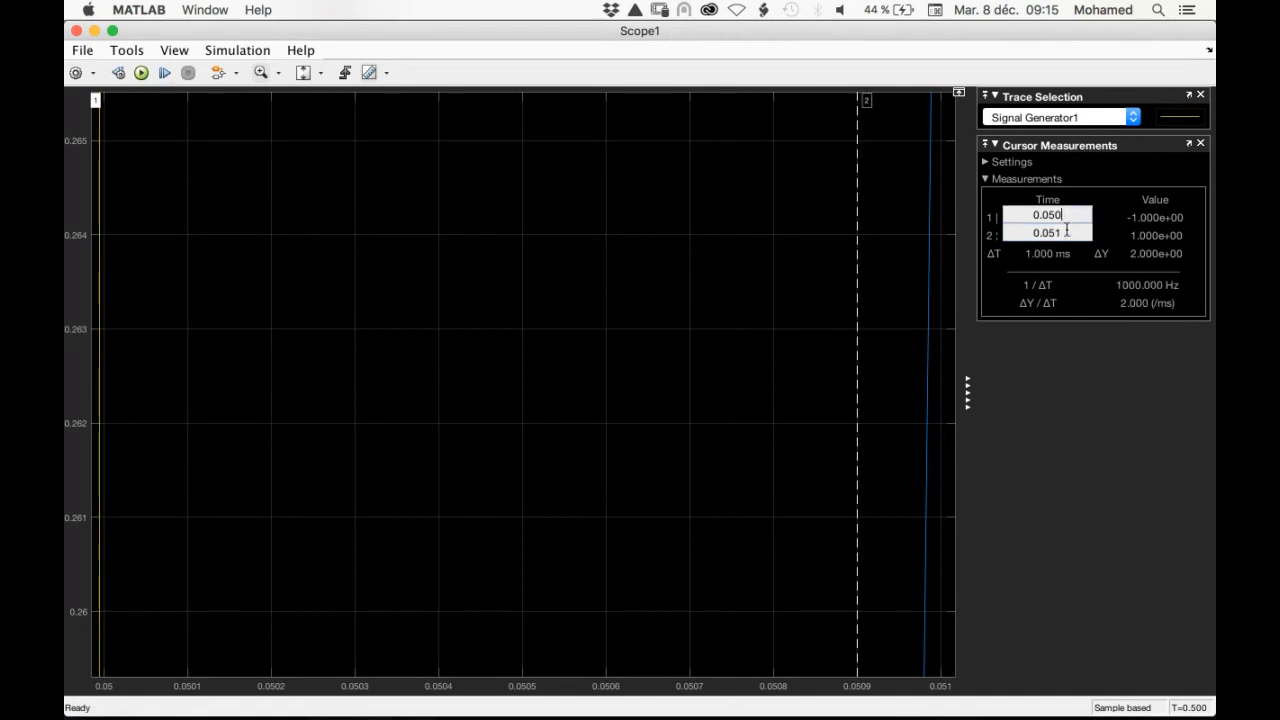
Set the time of cursor 2 to 0.051 s for the delay measurement and close the scope
{"action": "left_click", "coordinate": [1064, 234]}
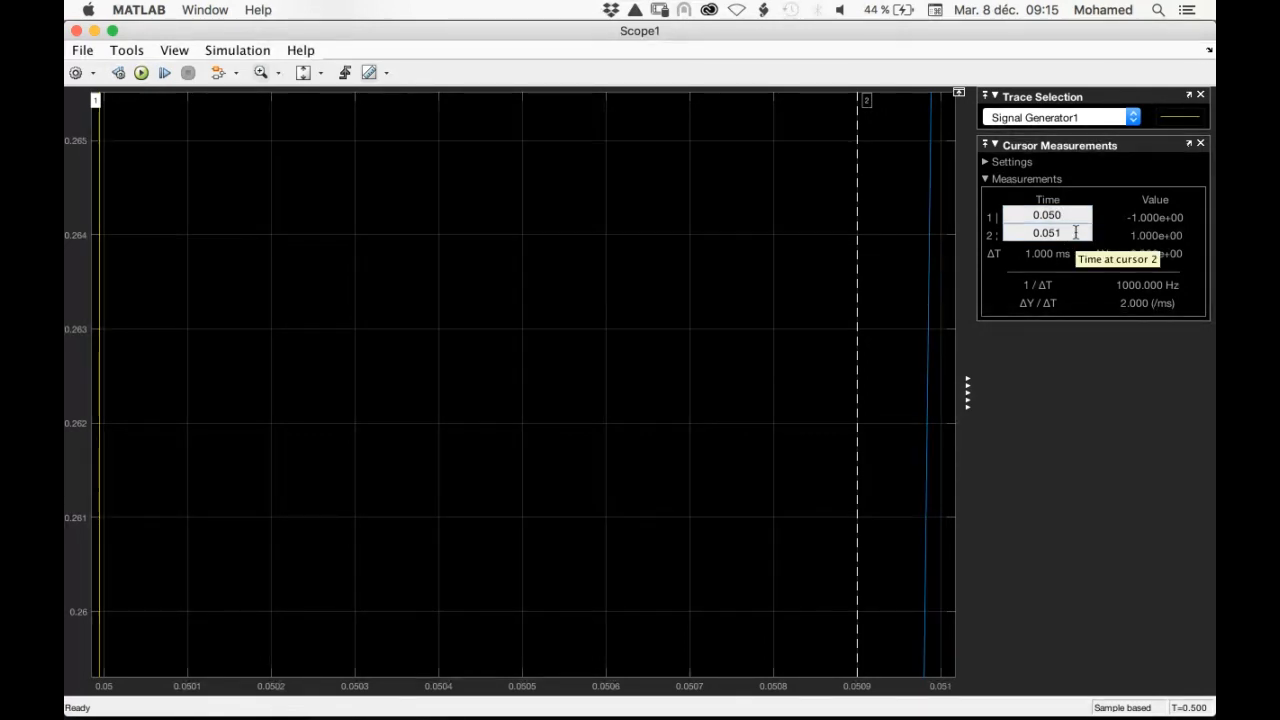
{"action": "key", "text": "BackSpace"}
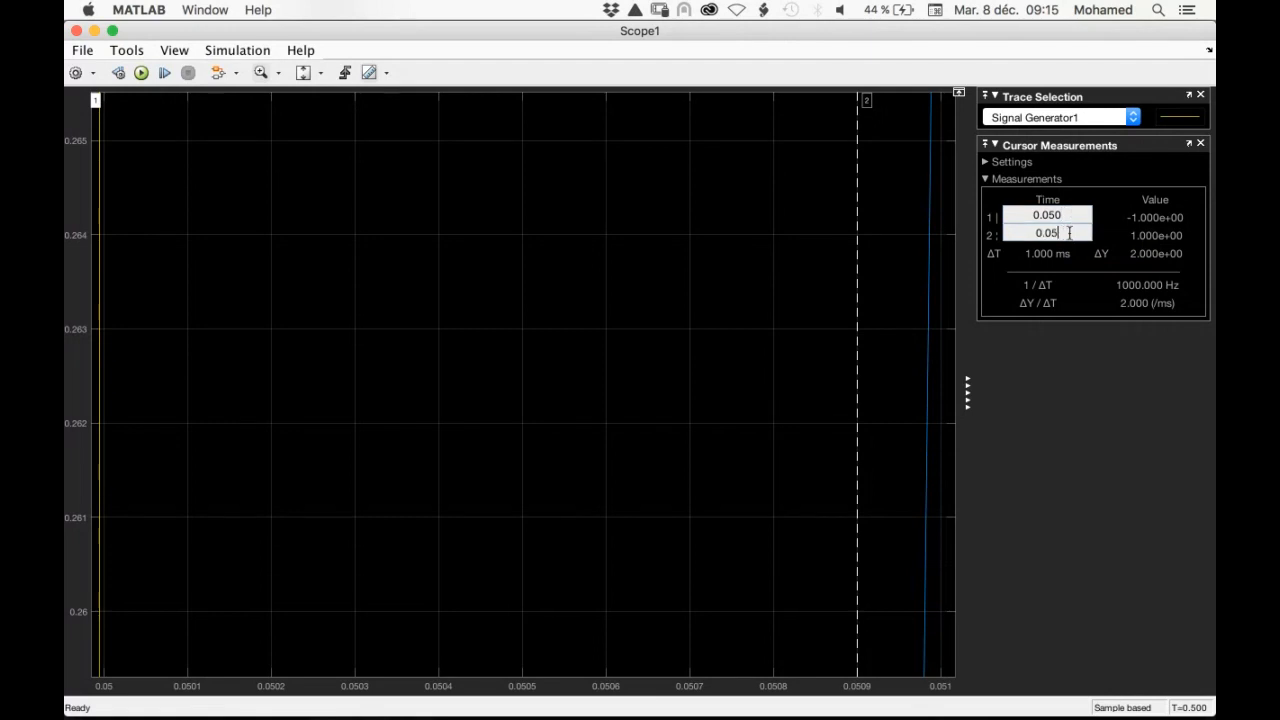
{"action": "type", "text": "1"}
{"action": "left_click", "coordinate": [1072, 214]}
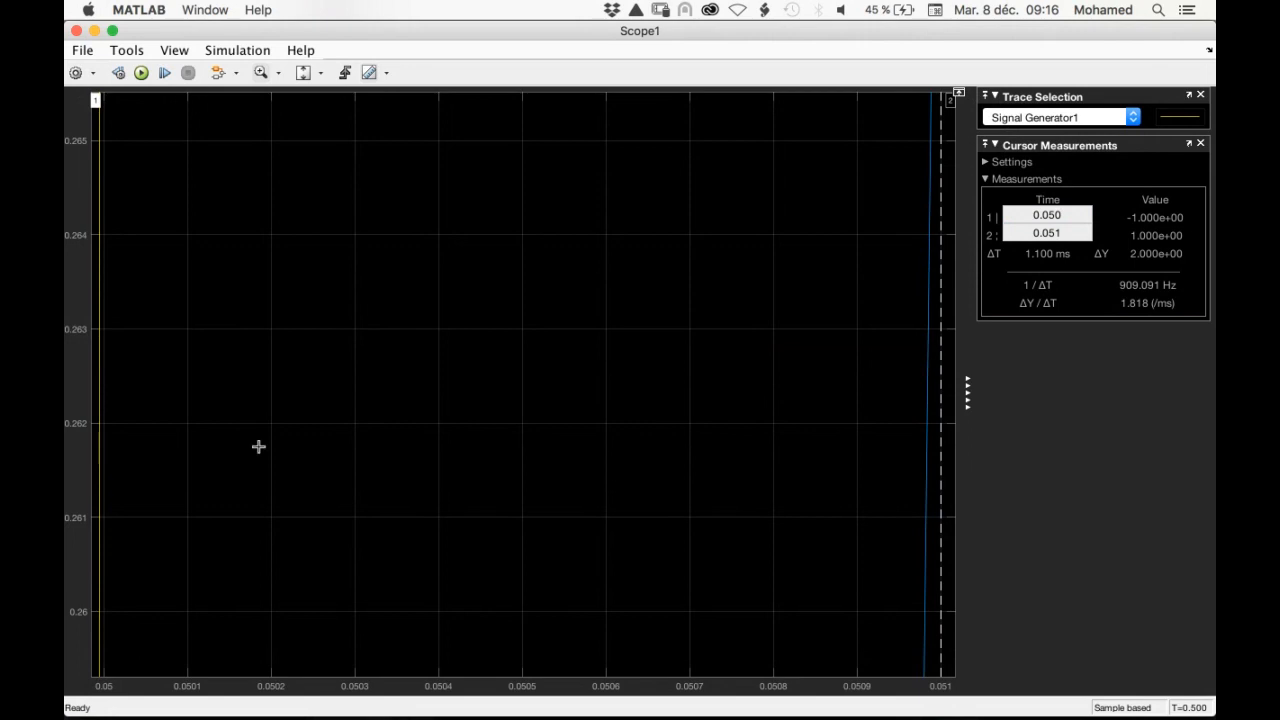
{"action": "mouse_move", "coordinate": [416, 700]}
{"action": "left_click", "coordinate": [77, 31]}
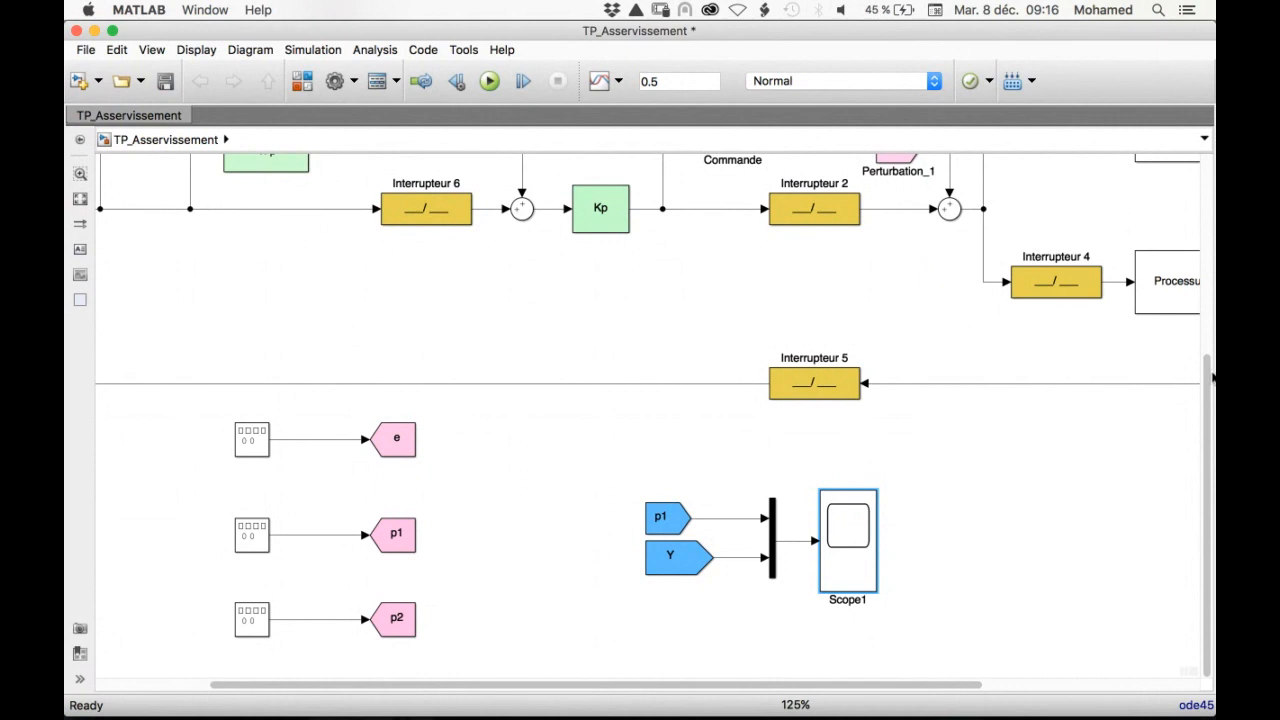
Set the constant feeding the Correction switch (Interrupteur_2) to 1
{"action": "scroll", "coordinate": [1210, 372], "scroll_direction": "up", "scroll_amount": 1}
{"action": "left_click_drag", "start_coordinate": [1210, 372], "coordinate": [1214, 175]}
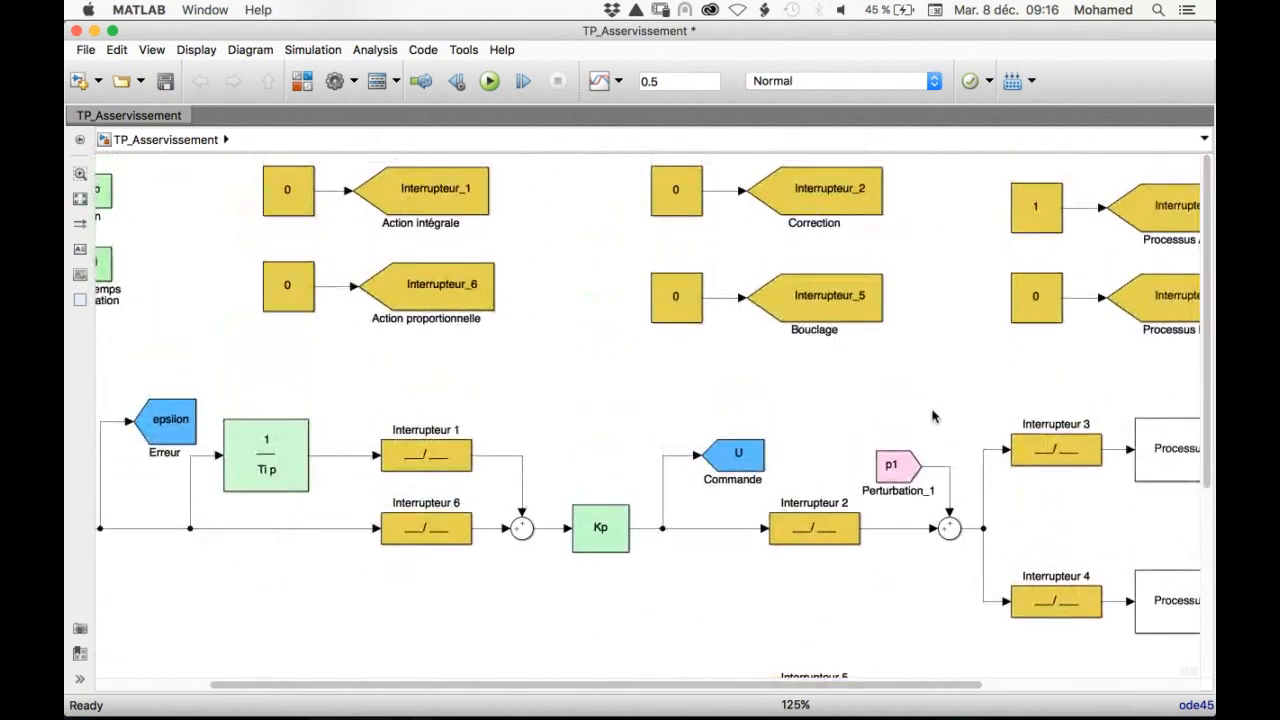
{"action": "scroll", "coordinate": [936, 416], "scroll_direction": "down", "scroll_amount": 5}
{"action": "scroll", "coordinate": [952, 377], "scroll_direction": "up", "scroll_amount": 4}
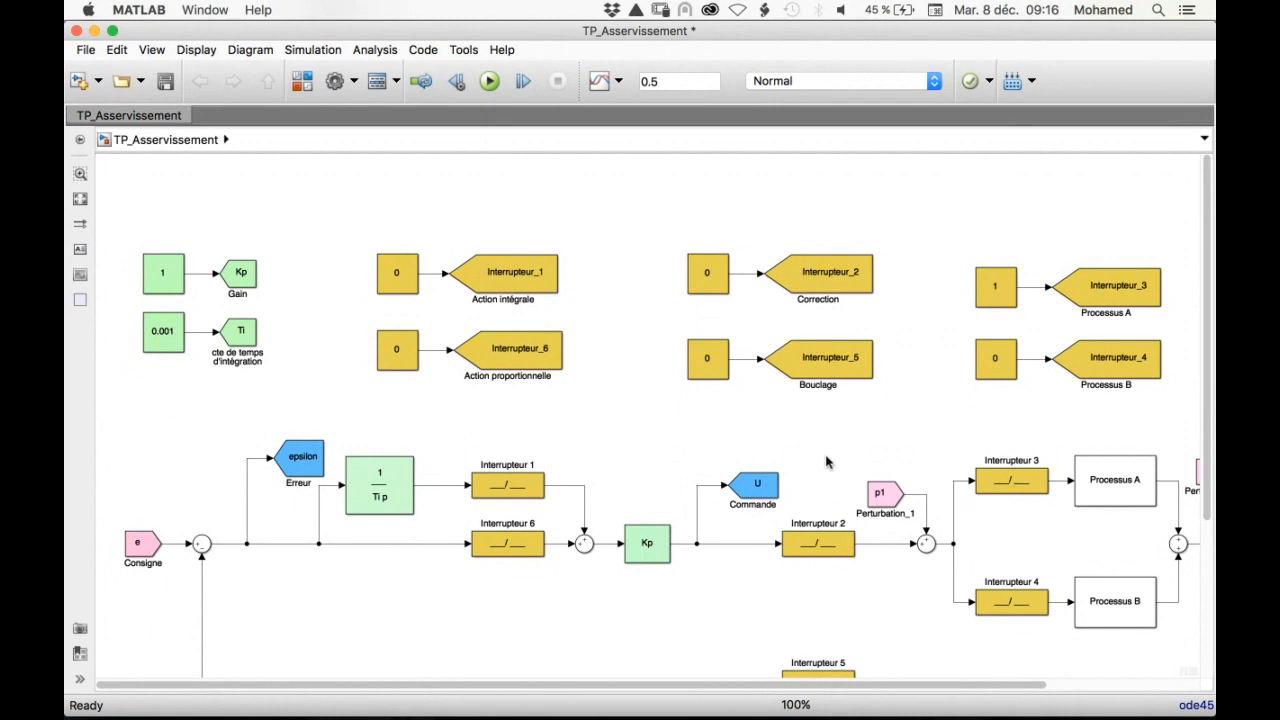
{"action": "left_click", "coordinate": [765, 485]}
{"action": "left_click", "coordinate": [718, 285]}
{"action": "double_click", "coordinate": [717, 277]}
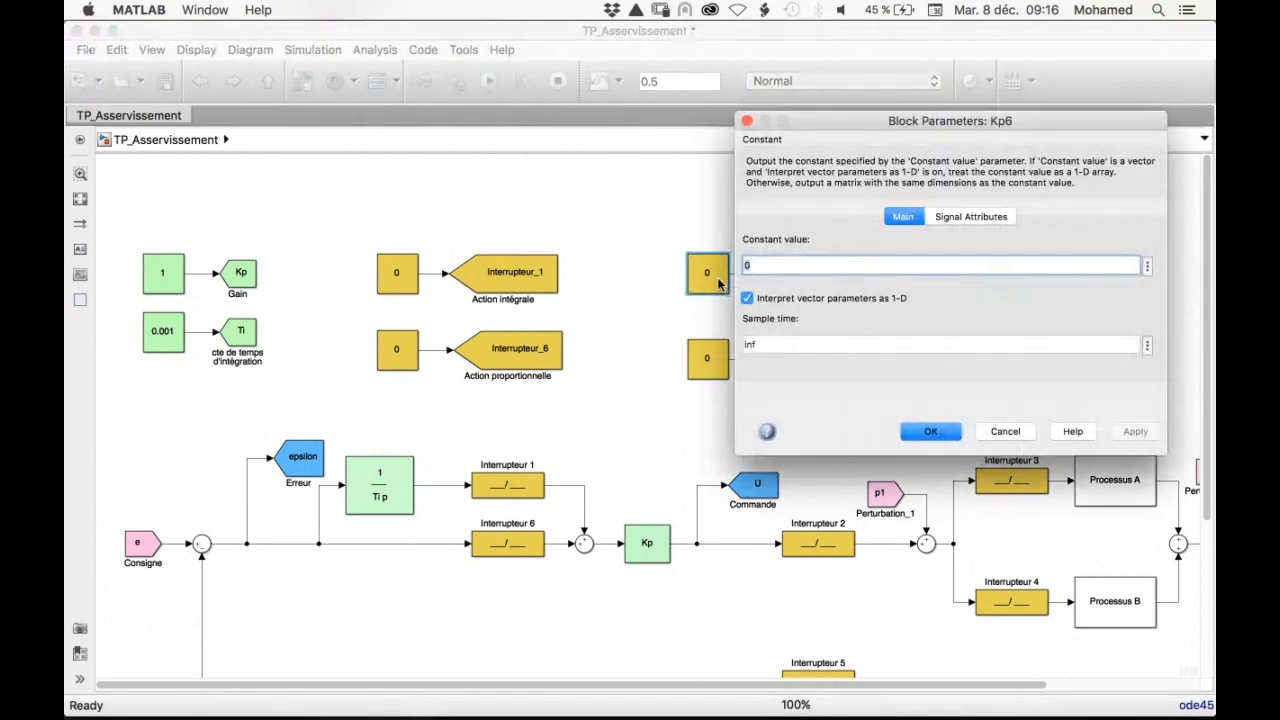
{"action": "type", "text": "1"}
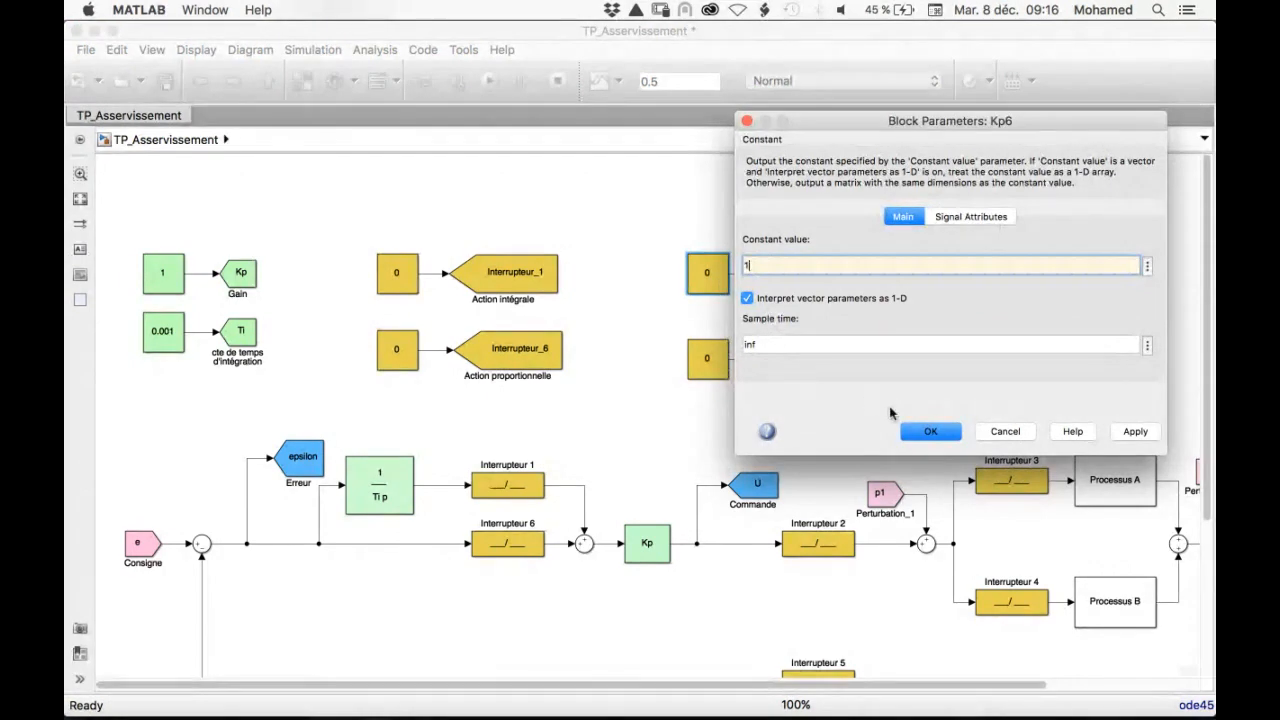
{"action": "left_click", "coordinate": [935, 432]}
Set the constants for the Bouclage switch (Interrupteur_5) and the Action proportionnelle switch (Interrupteur_6) to 1
{"action": "double_click", "coordinate": [708, 362]}
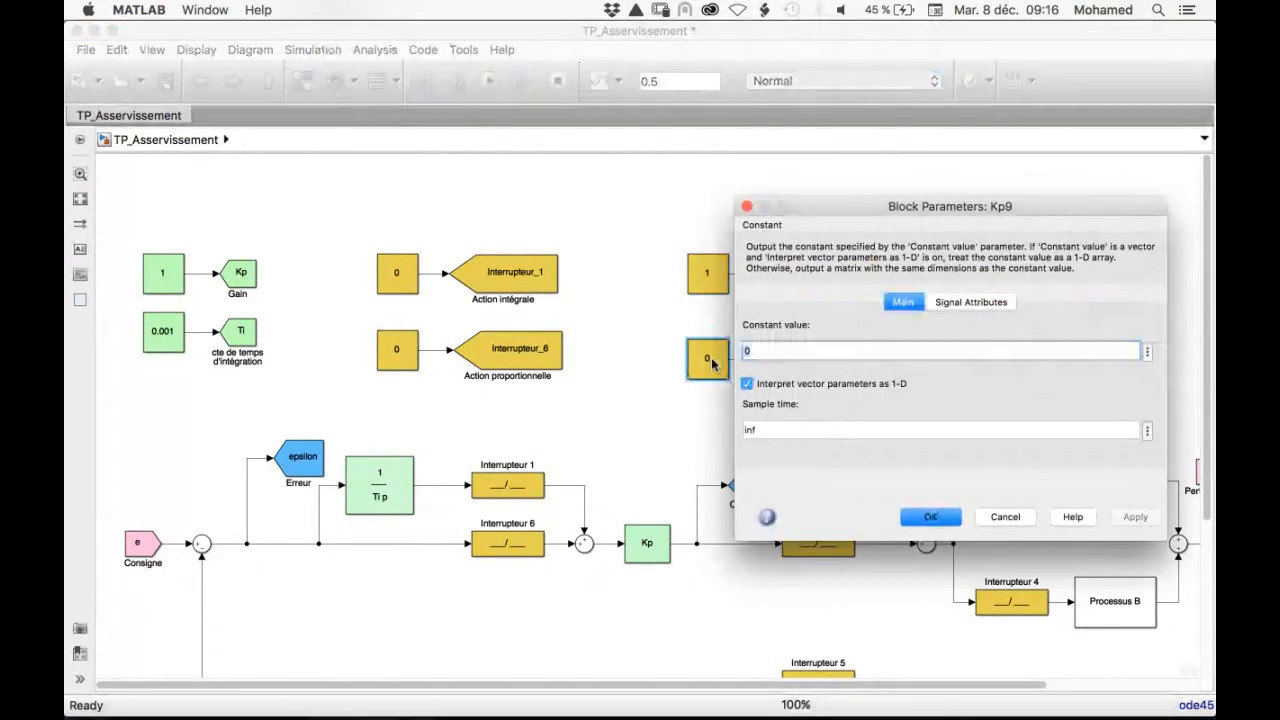
{"action": "type", "text": "1"}
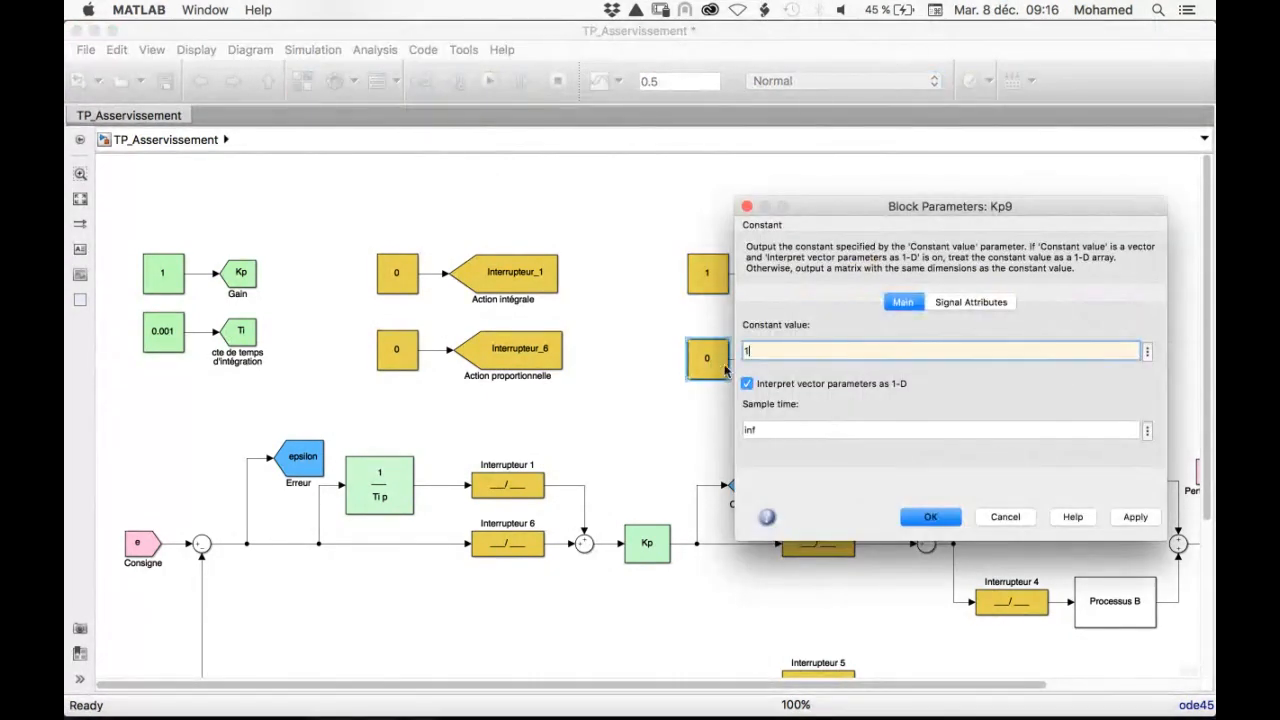
{"action": "left_click", "coordinate": [930, 517]}
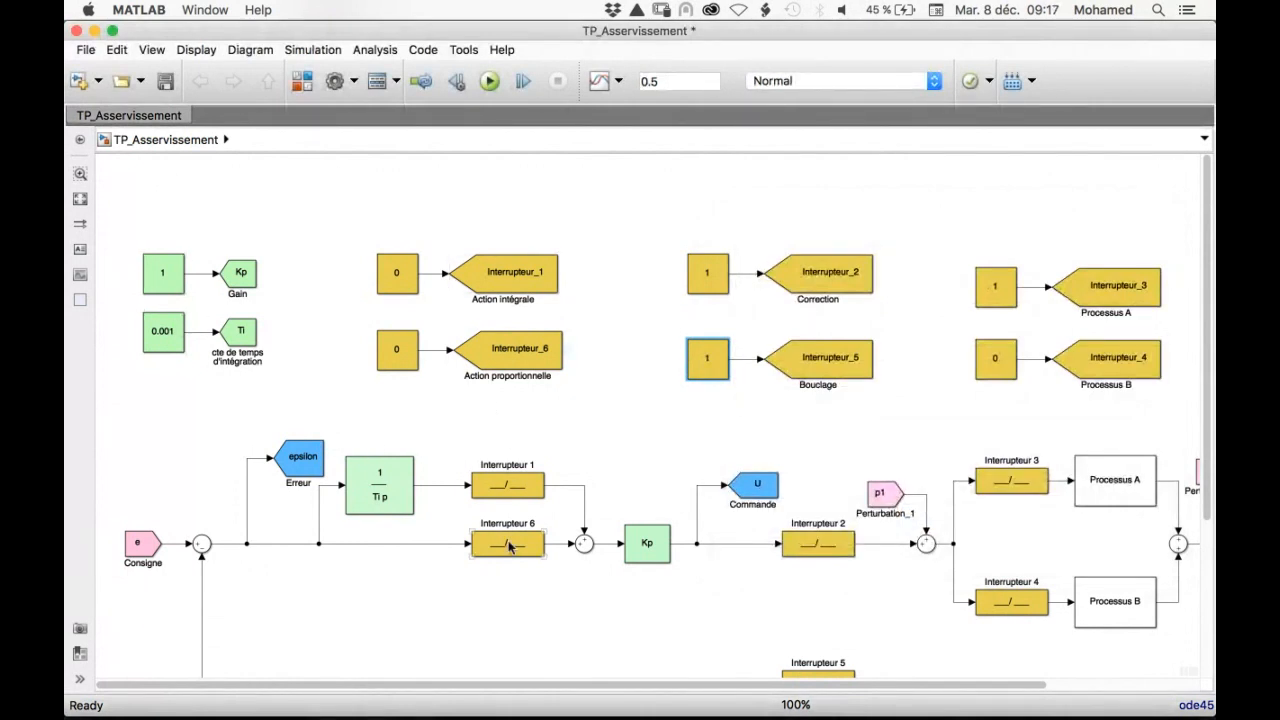
{"action": "double_click", "coordinate": [395, 345]}
{"action": "type", "text": "1"}
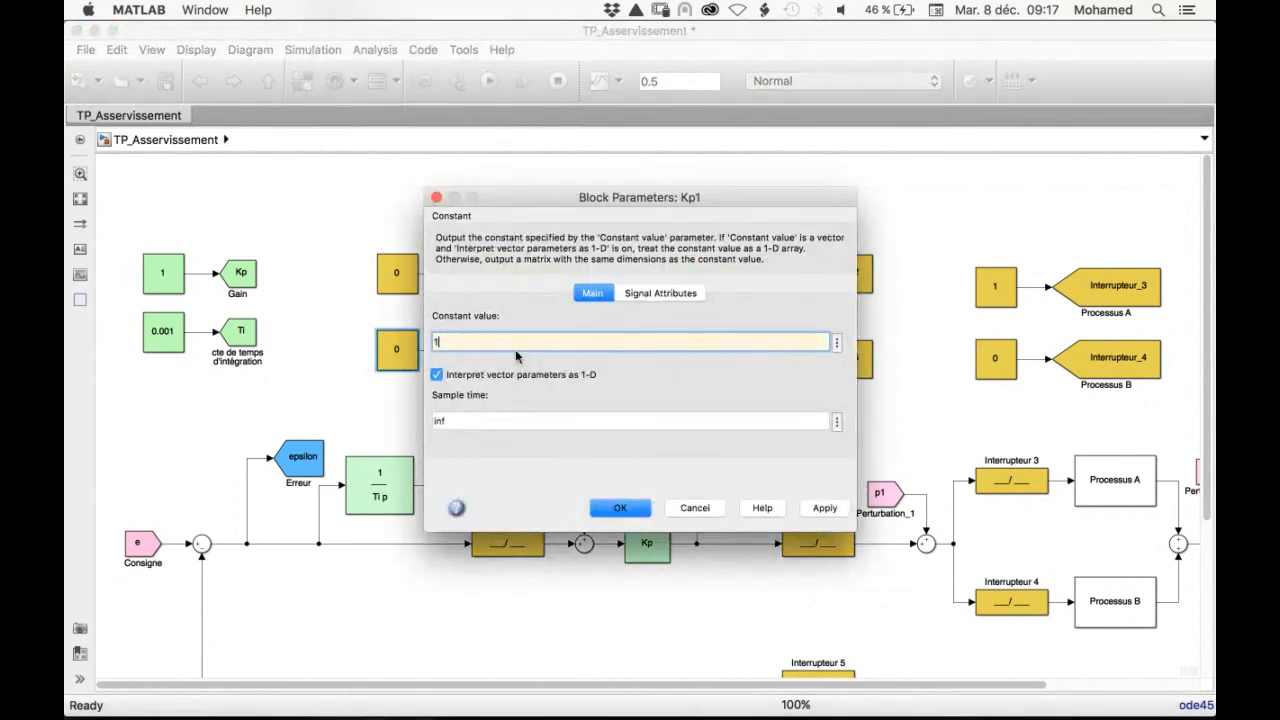
{"action": "left_click", "coordinate": [618, 509]}
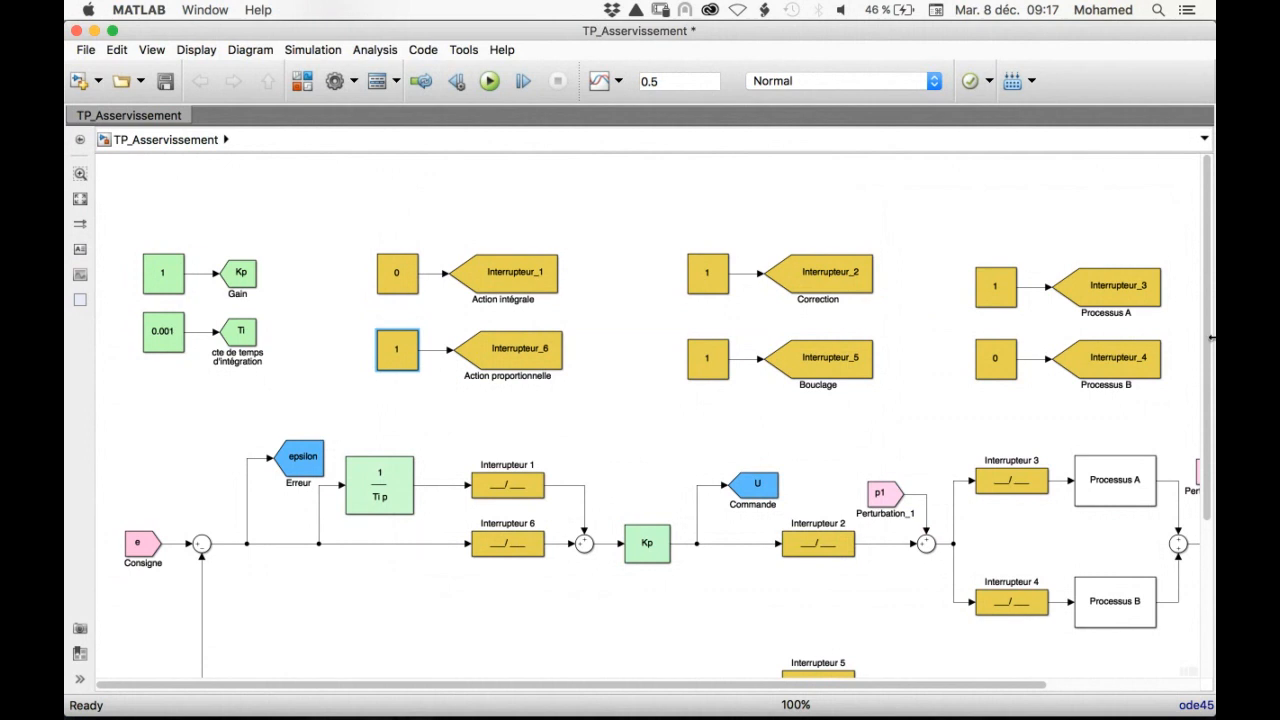
Set the amplitude of the signal generator feeding setpoint e to 1
{"action": "scroll", "coordinate": [1210, 343], "scroll_direction": "down", "scroll_amount": 5}
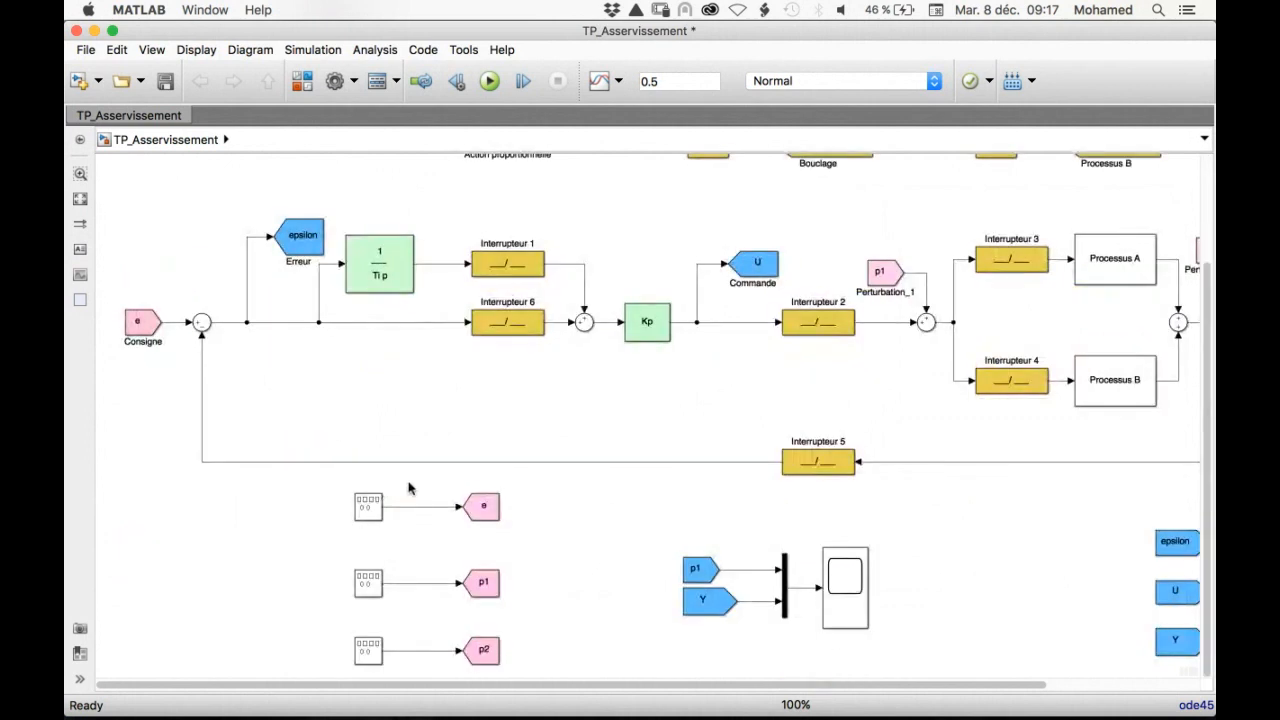
{"action": "double_click", "coordinate": [369, 507]}
{"action": "left_click", "coordinate": [433, 500]}
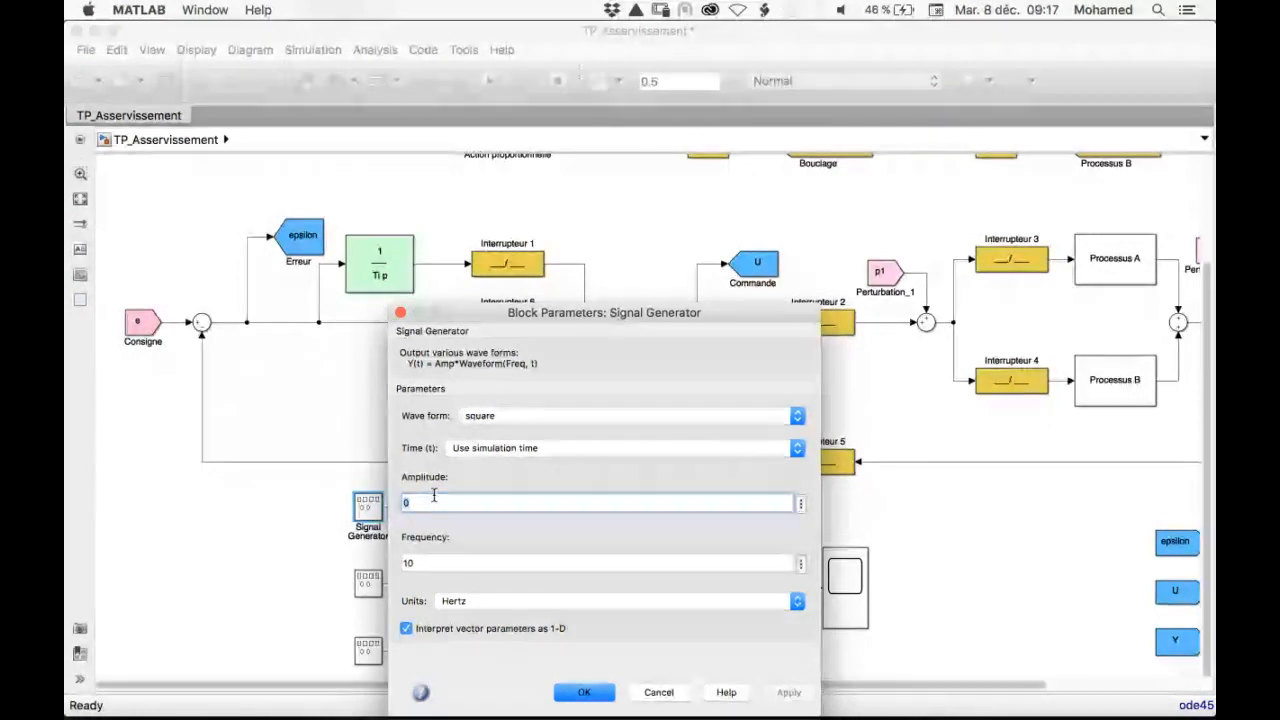
{"action": "key", "text": "BackSpace"}
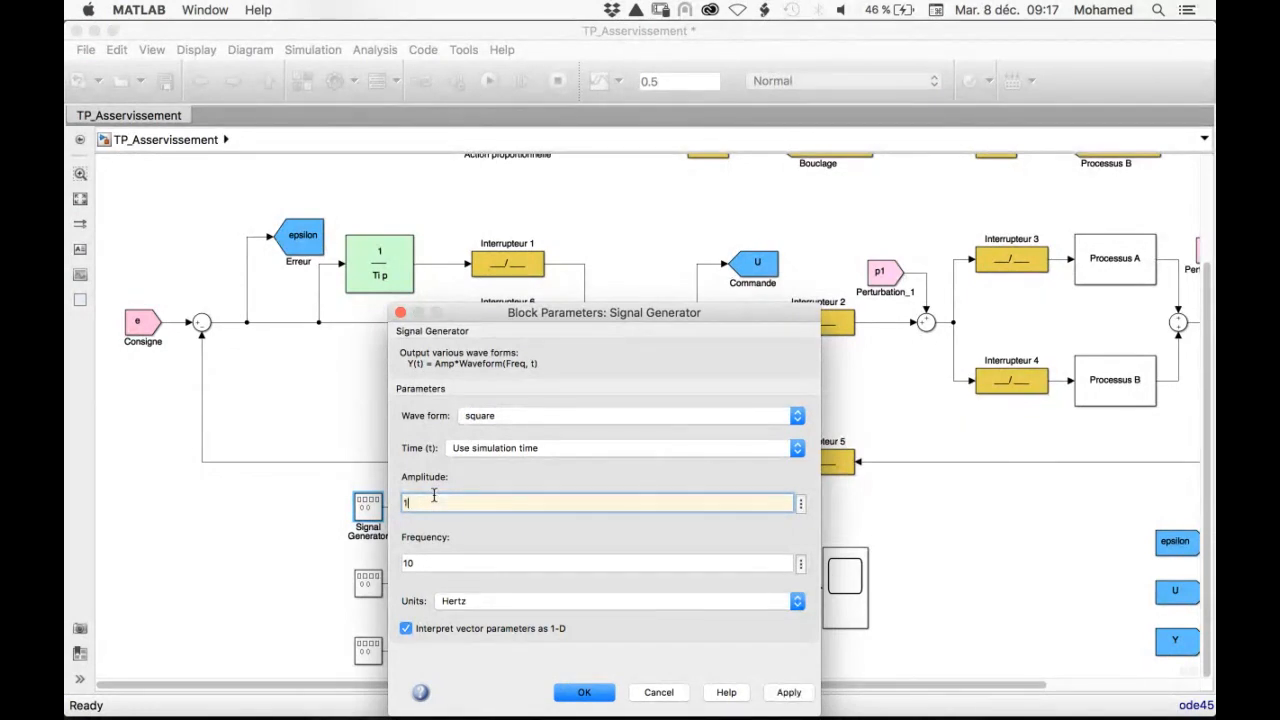
{"action": "left_click", "coordinate": [573, 693]}
Set the amplitude of the signal generator feeding disturbance p1 to 0
{"action": "double_click", "coordinate": [366, 586]}
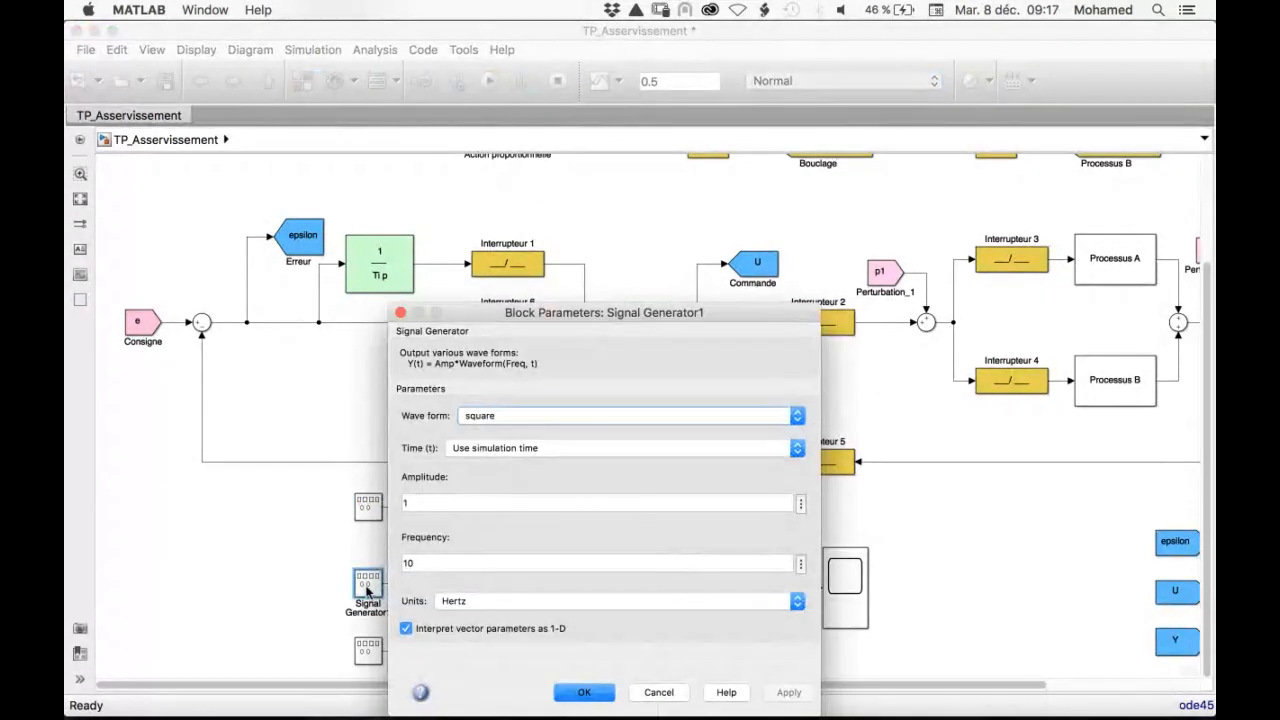
{"action": "left_click", "coordinate": [430, 505]}
{"action": "key", "text": "BackSpace"}
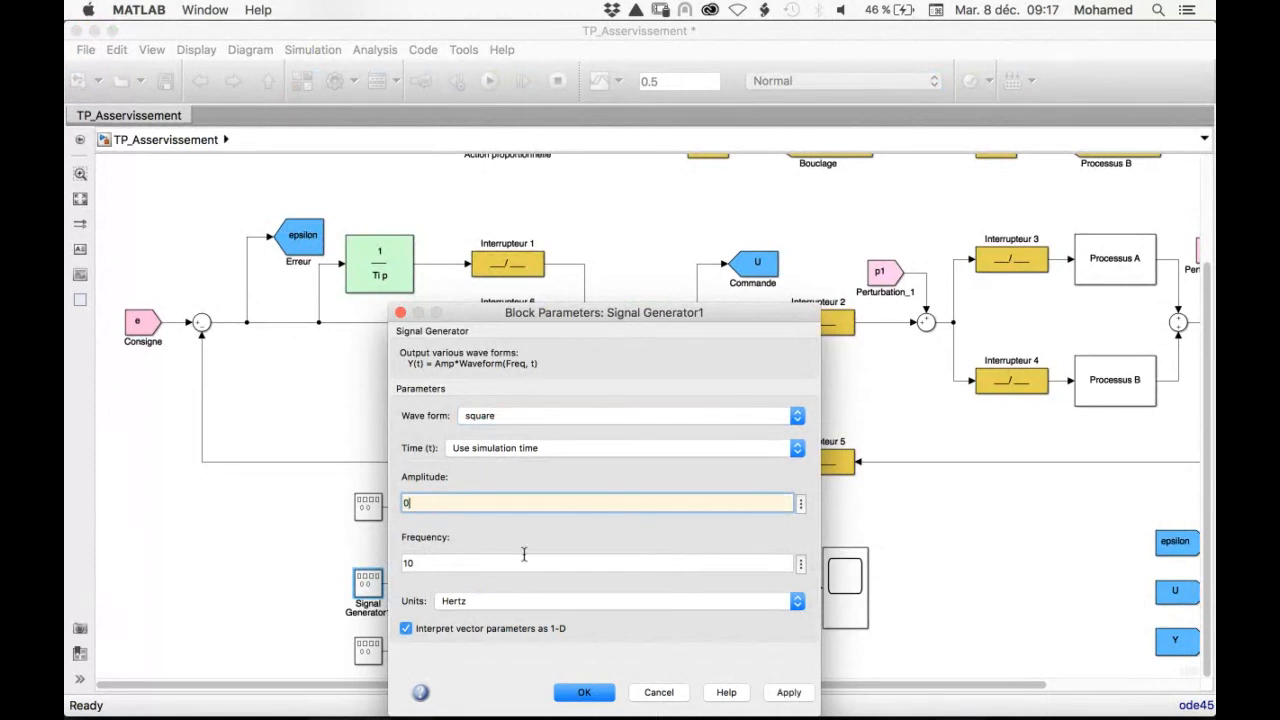
{"action": "type", "text": "0"}
{"action": "left_click", "coordinate": [584, 692]}
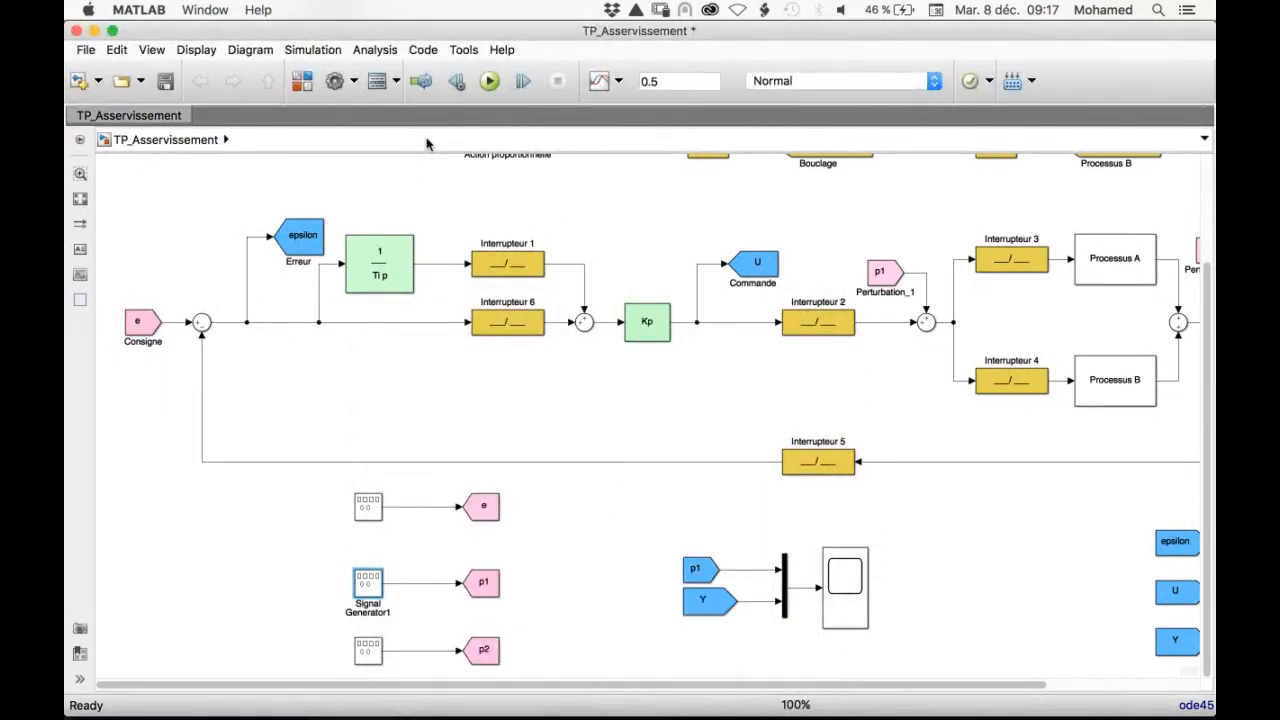
Change the Goto tag of the From block p1 feeding the scope's multiplexer to e
{"action": "left_click", "coordinate": [699, 570]}
{"action": "double_click", "coordinate": [699, 570]}
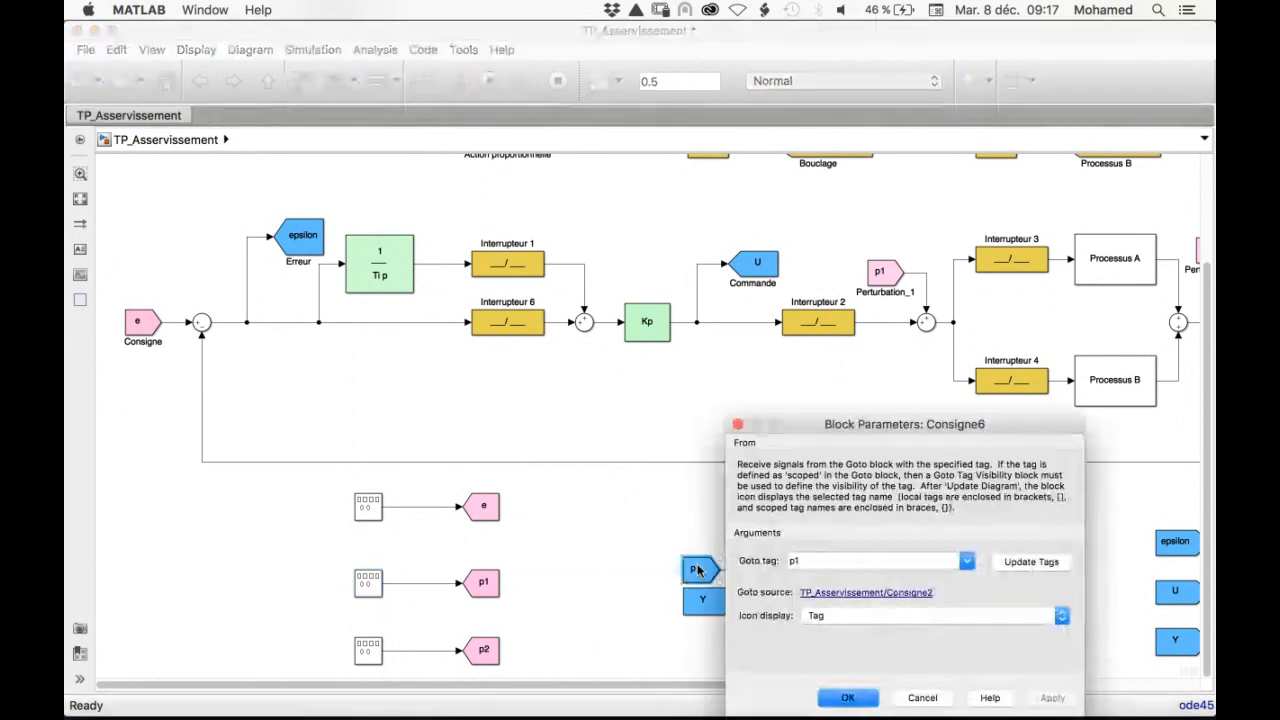
{"action": "left_click", "coordinate": [965, 562]}
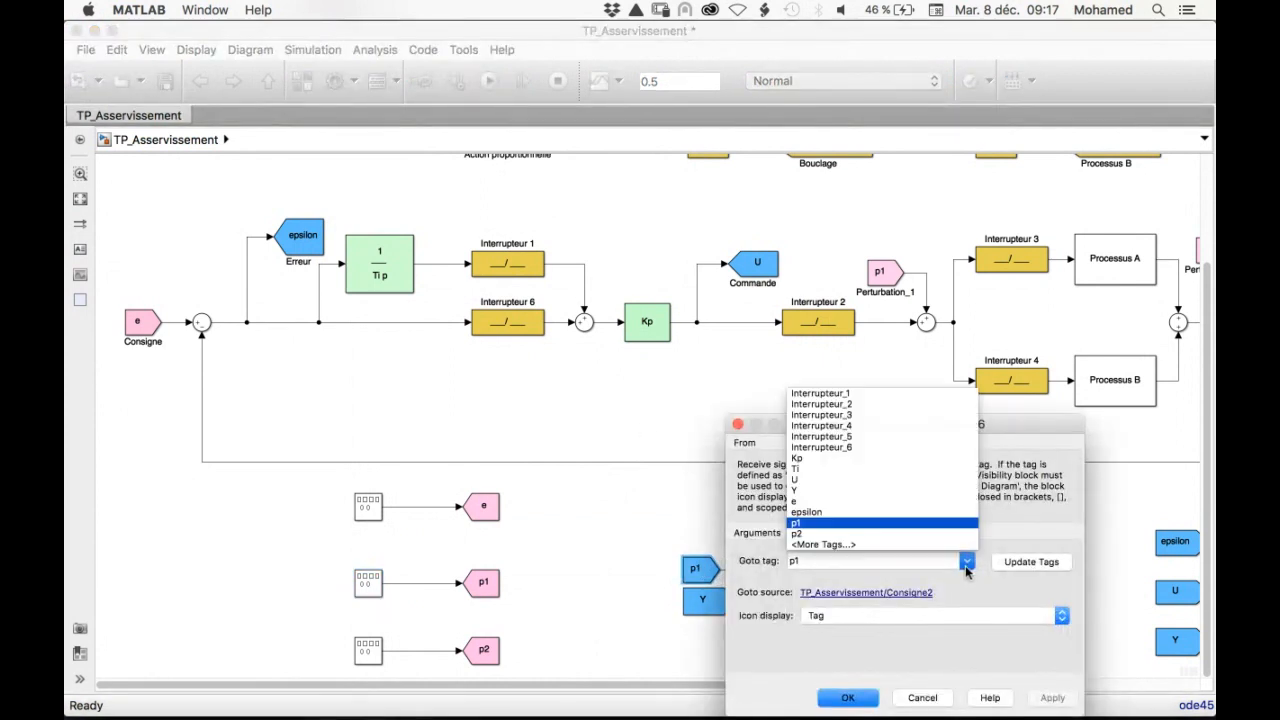
{"action": "left_click", "coordinate": [797, 505]}
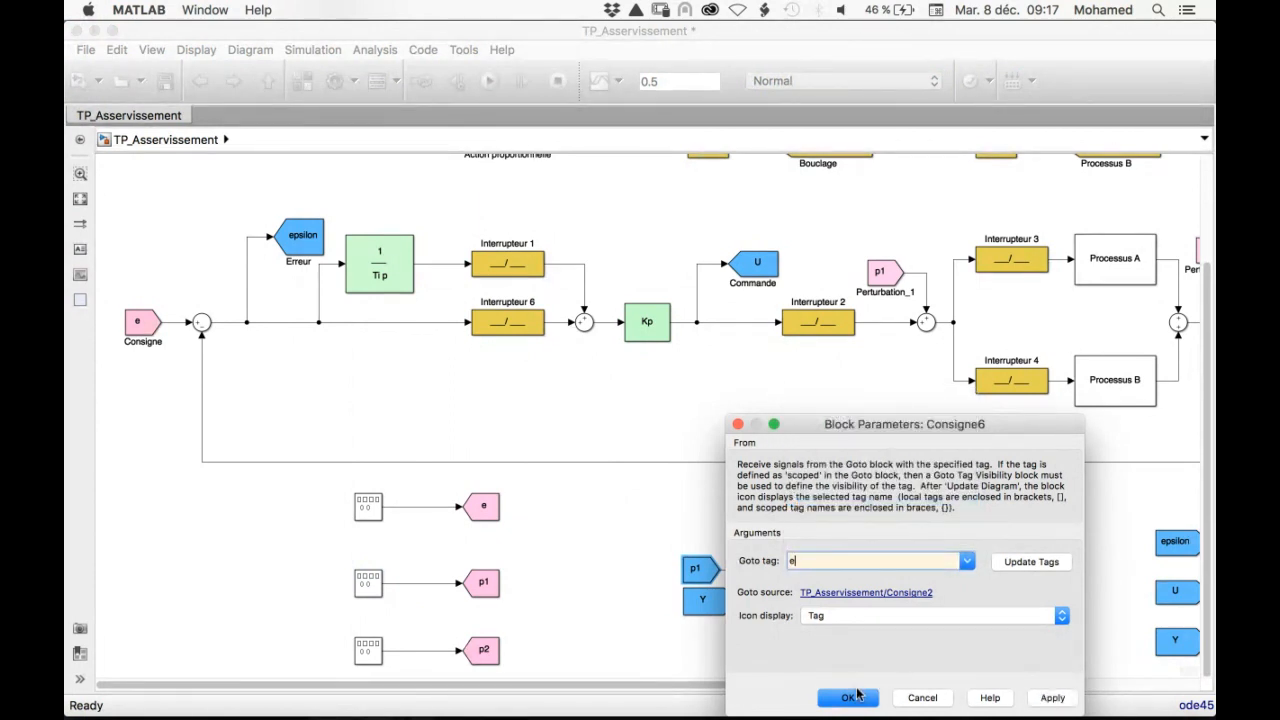
{"action": "left_click", "coordinate": [849, 697]}
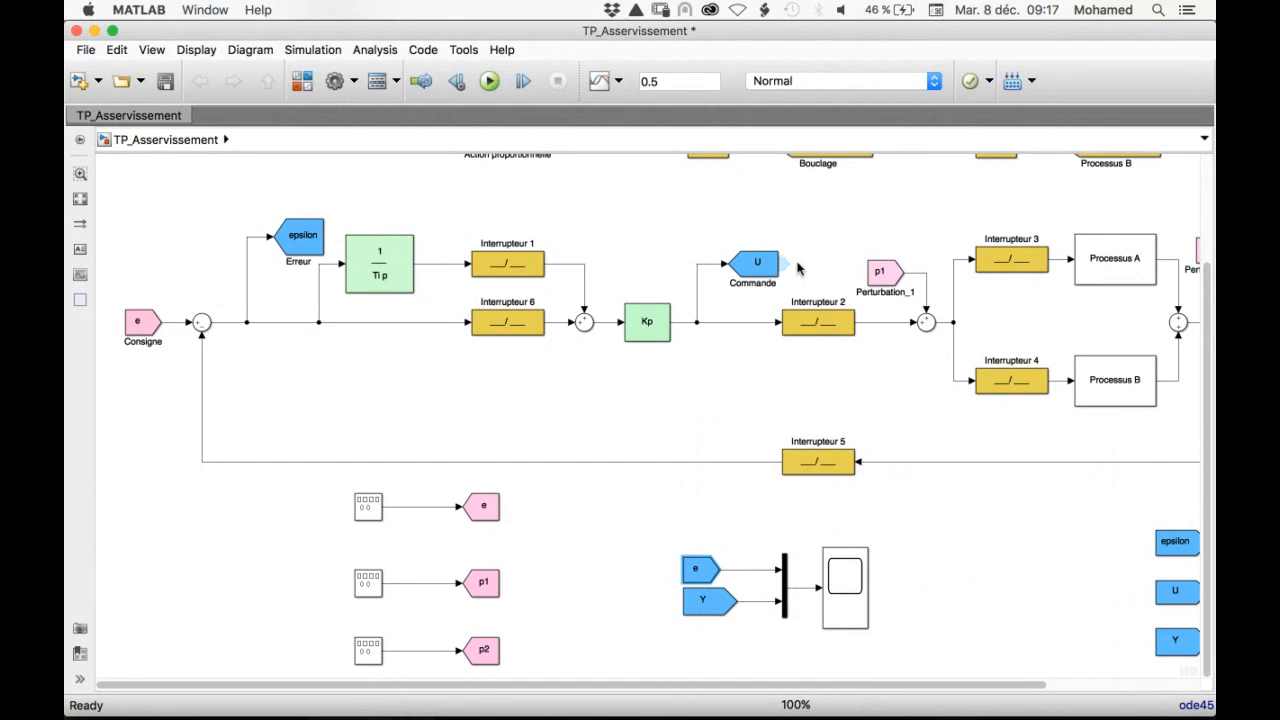
Run the simulation and display the e and Y traces in the scope, scaled to fit the axes
{"action": "left_click", "coordinate": [488, 80]}
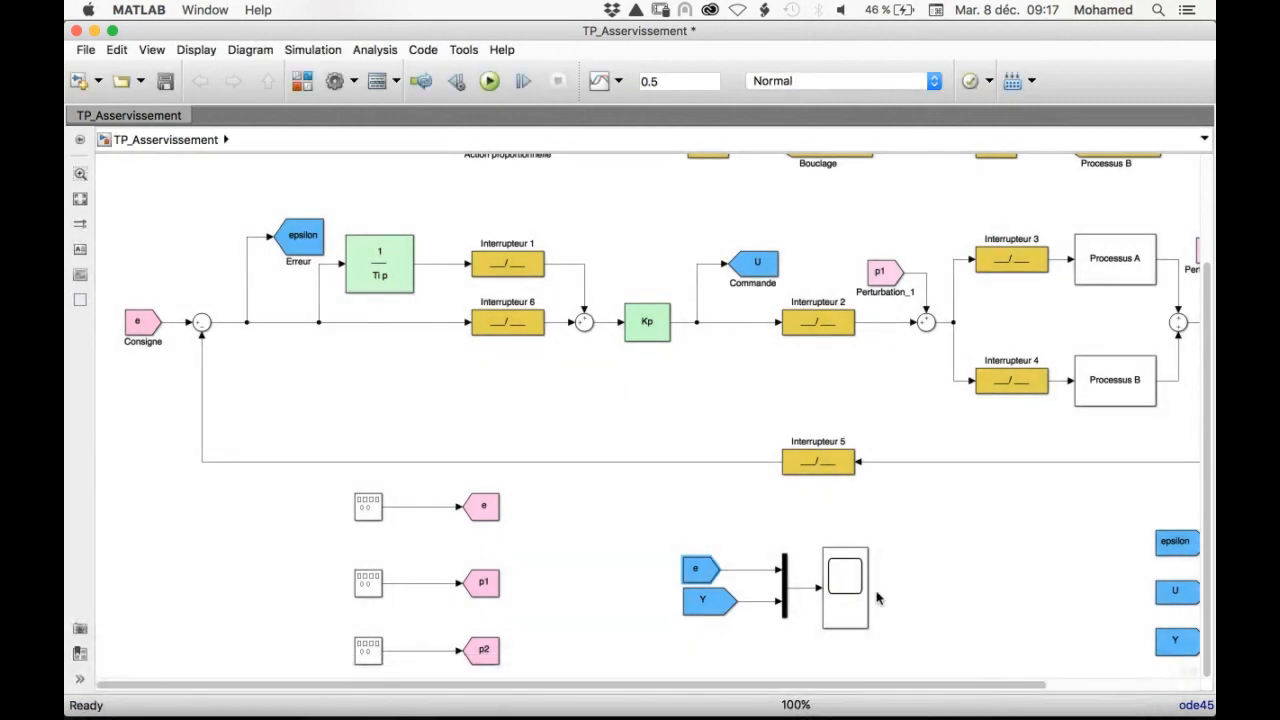
{"action": "double_click", "coordinate": [845, 592]}
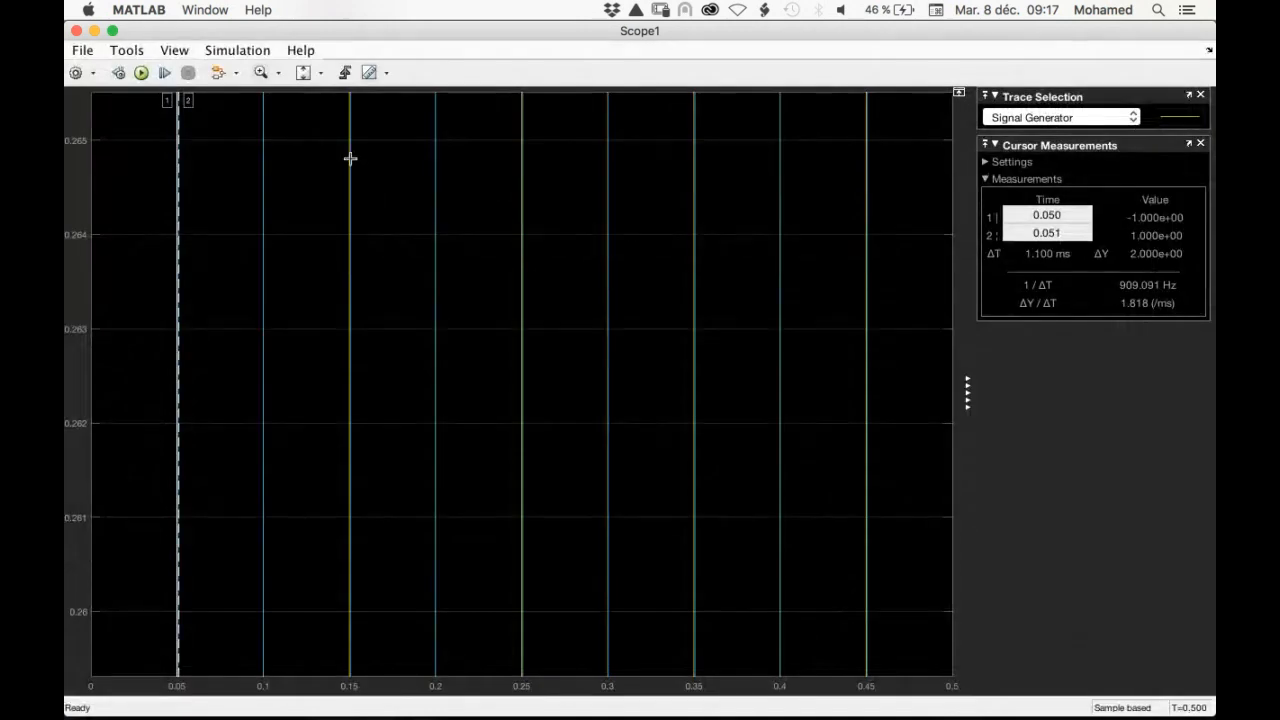
{"action": "left_click", "coordinate": [303, 73]}
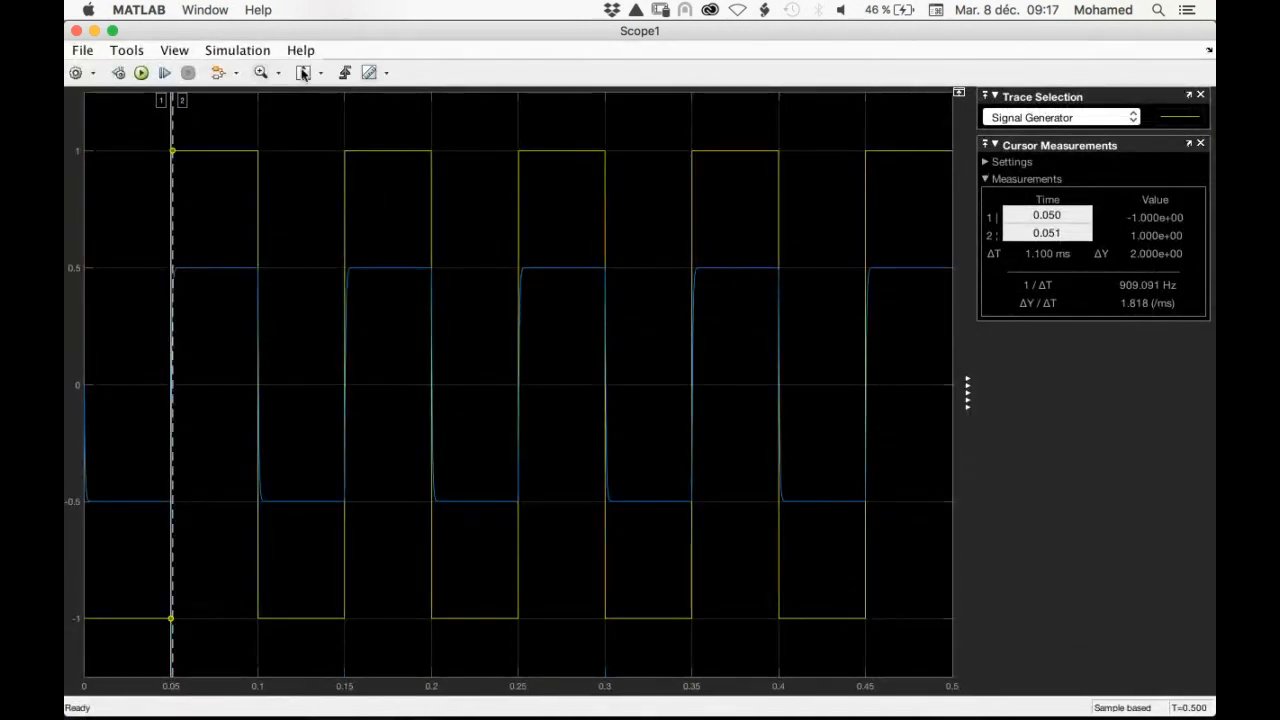
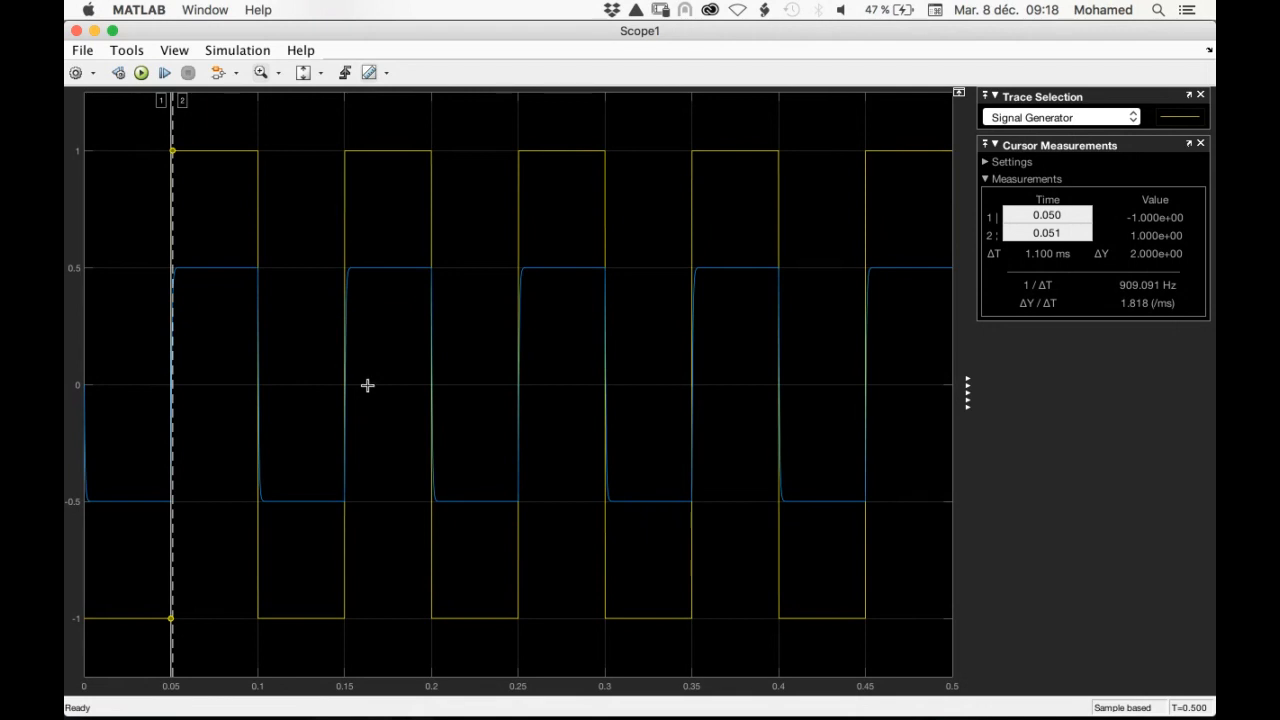
Zoom in on the e and Y traces around the rising edge at 0.15 s in Scope1
{"action": "left_click_drag", "start_coordinate": [332, 356], "coordinate": [359, 388]}
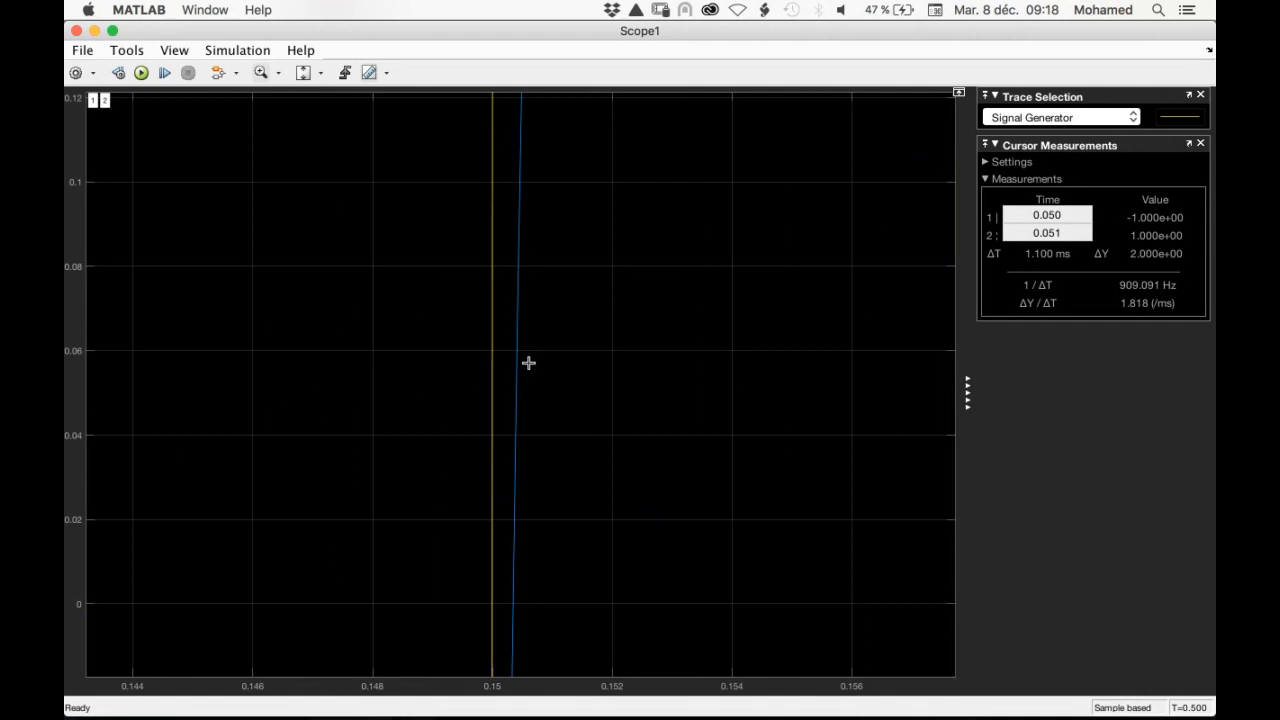
{"action": "left_click_drag", "start_coordinate": [477, 511], "coordinate": [544, 620]}
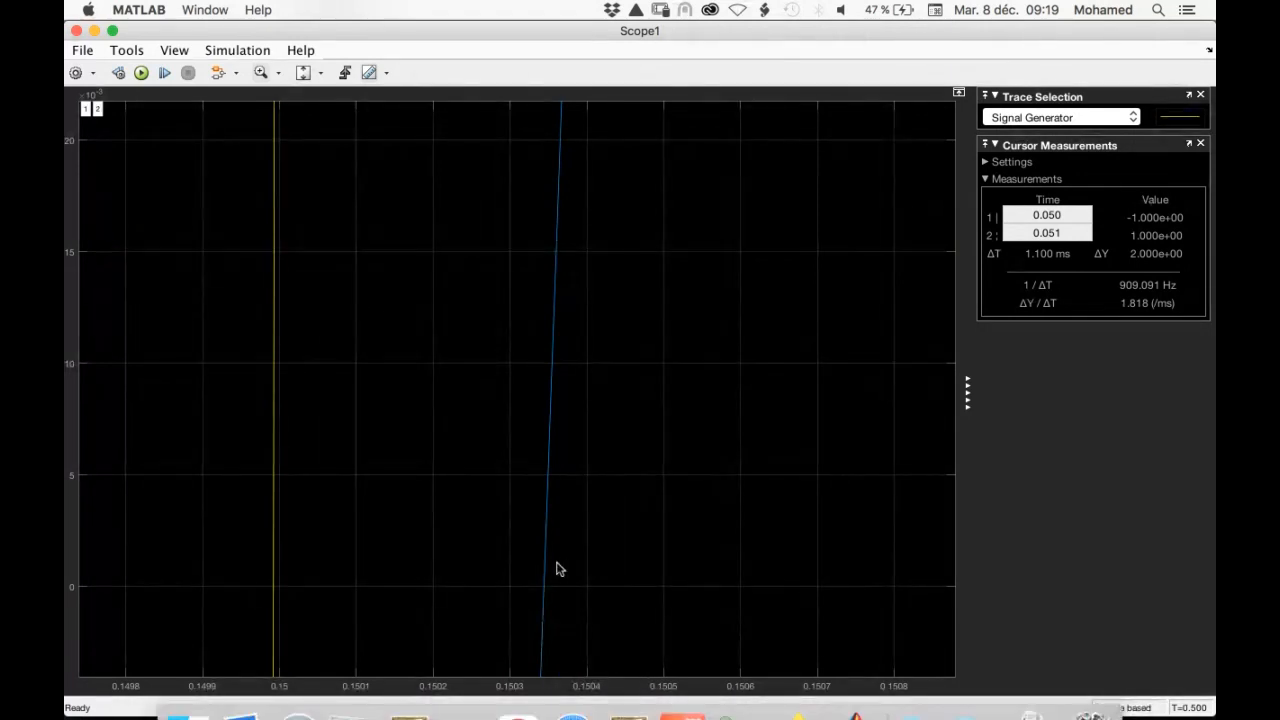
Display epsilon, U and Y in the three-input scope, scale the axes to fit and zoom in on the 0.05 to 0.1 s half-period
{"action": "key", "text": "ctrl+Up"}
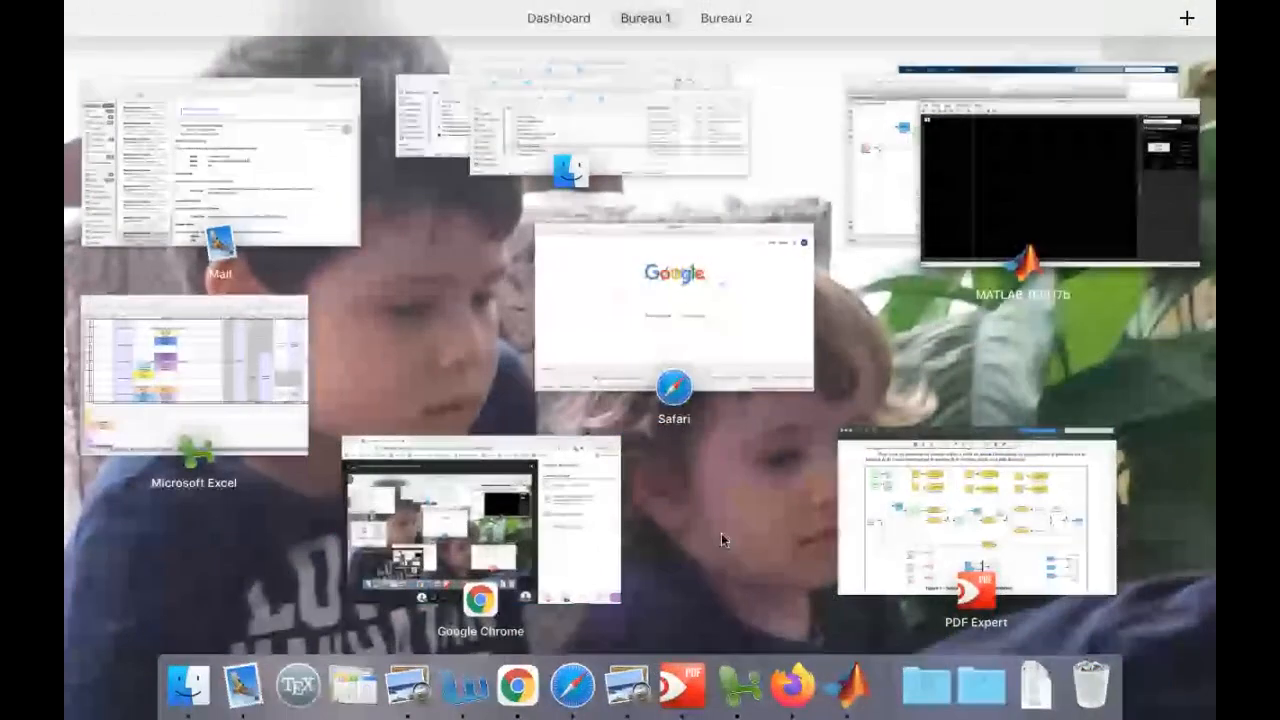
{"action": "left_click", "coordinate": [914, 180]}
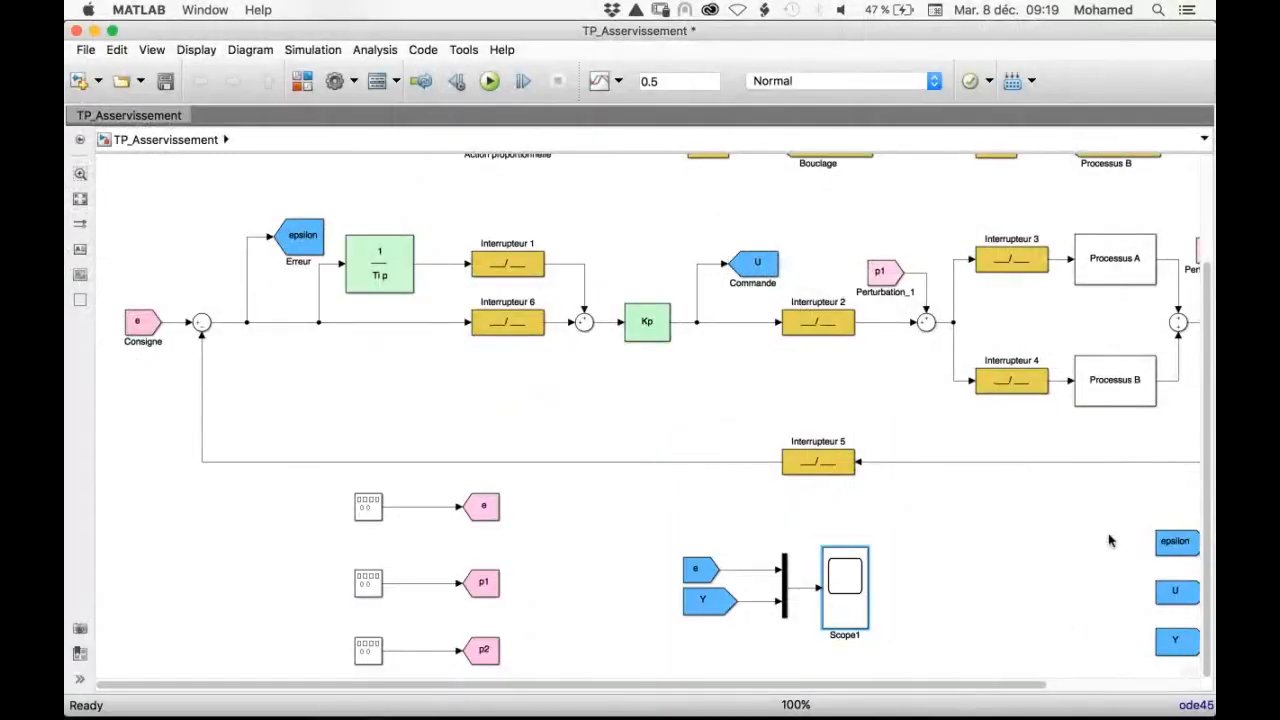
{"action": "scroll", "coordinate": [1003, 531], "scroll_direction": "down", "scroll_amount": 4}
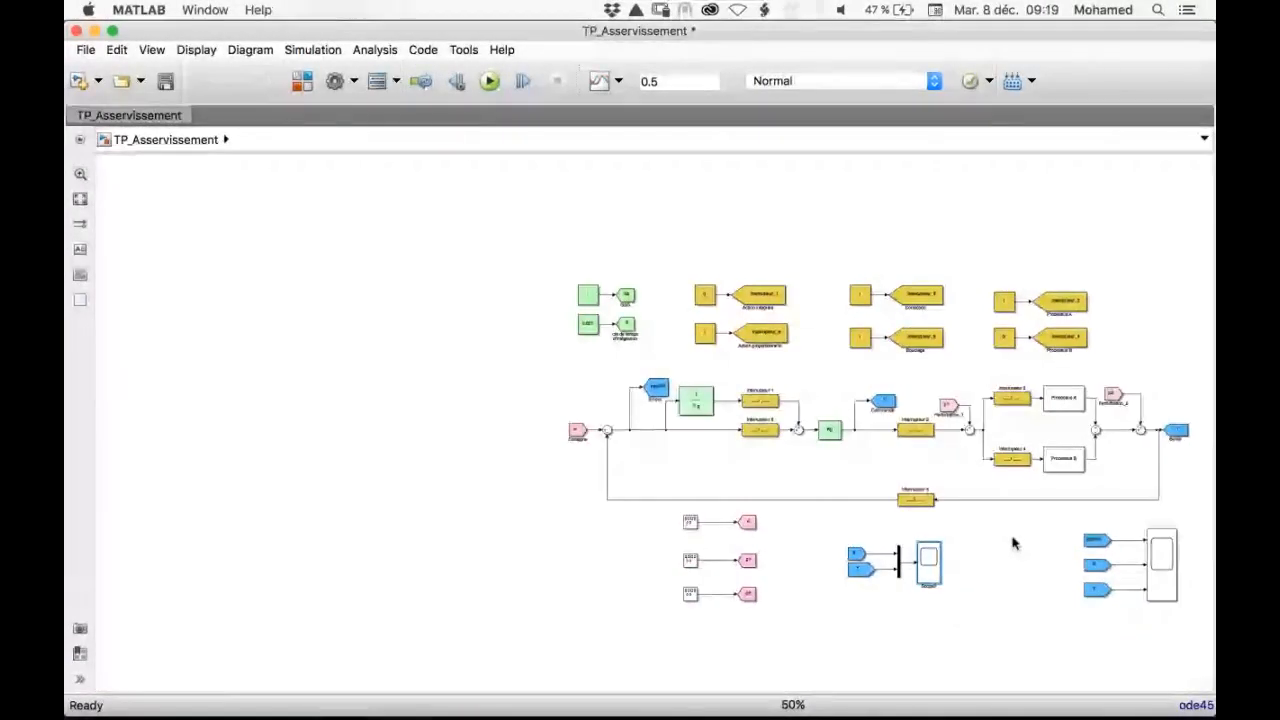
{"action": "left_click", "coordinate": [1171, 567]}
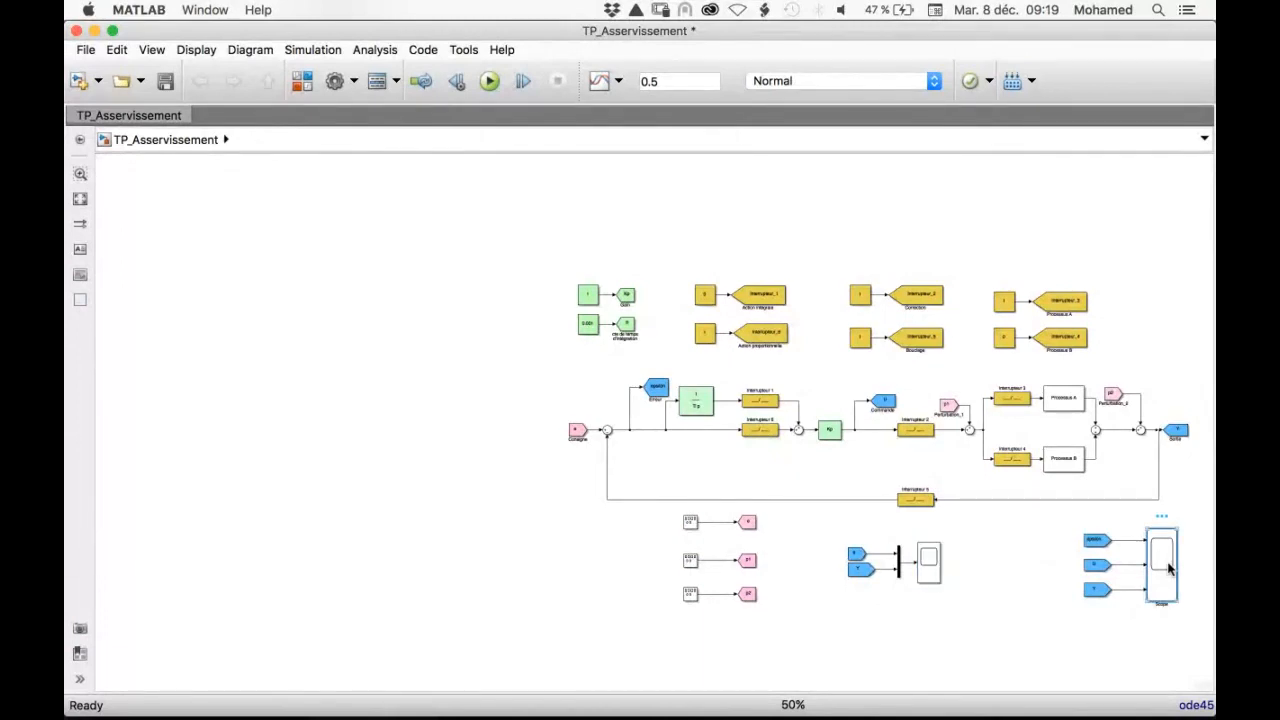
{"action": "double_click", "coordinate": [1168, 567]}
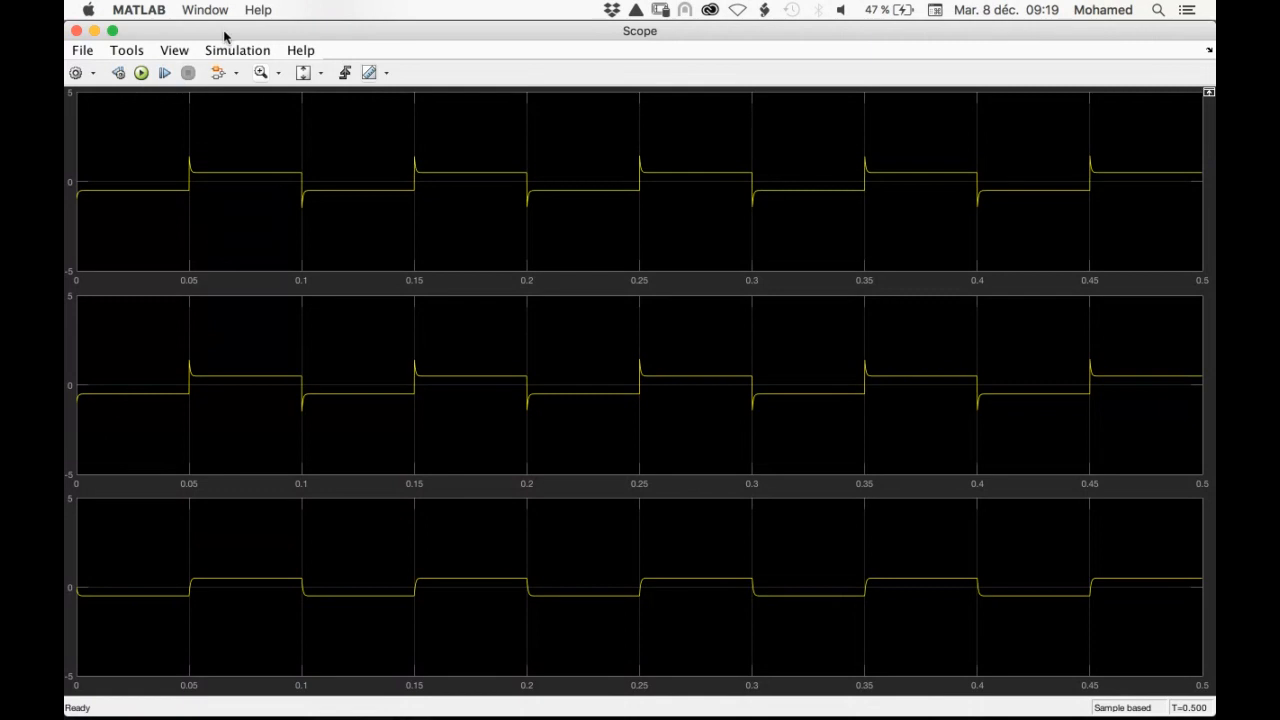
{"action": "left_click", "coordinate": [304, 76]}
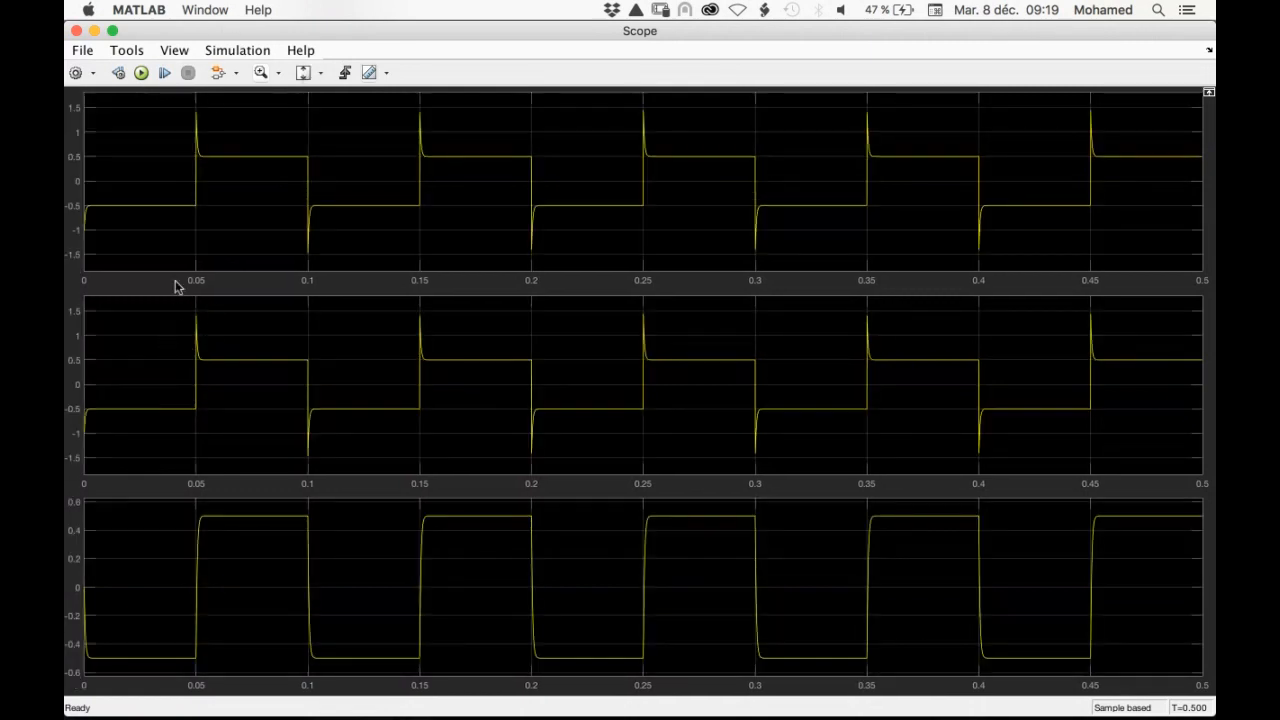
{"action": "left_click", "coordinate": [261, 72]}
{"action": "left_click_drag", "start_coordinate": [181, 302], "coordinate": [327, 452]}
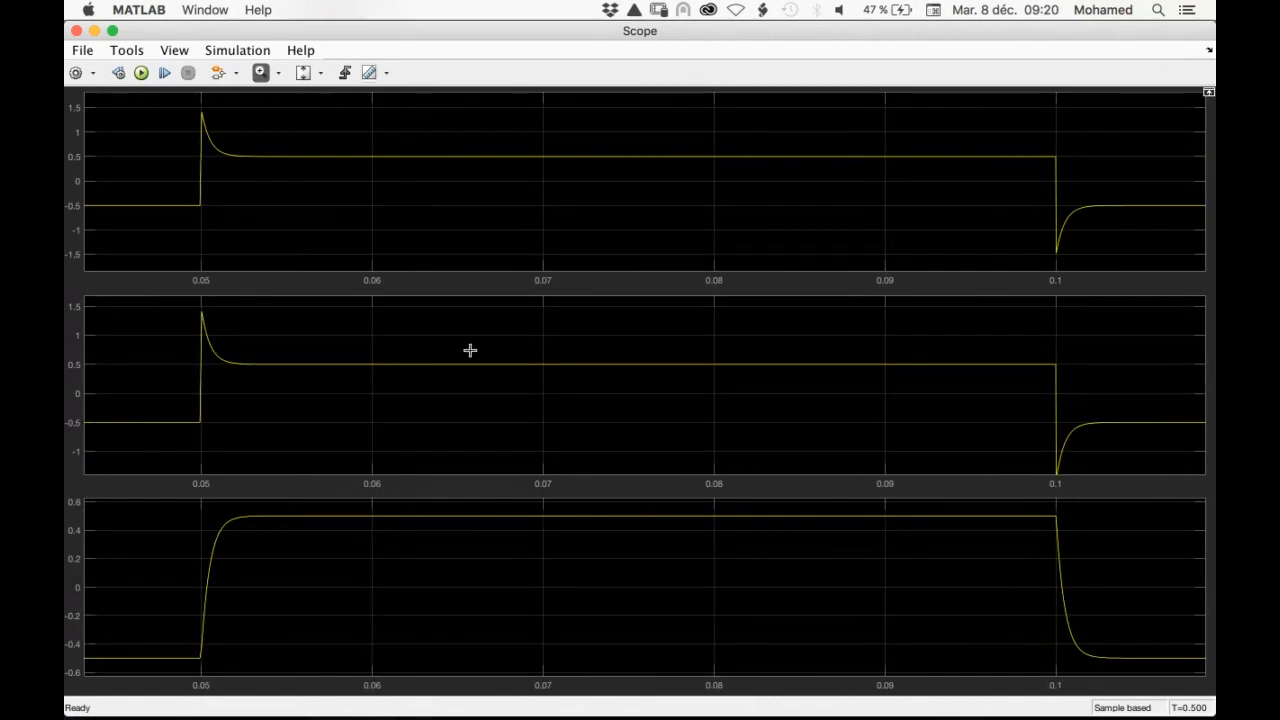
Set the constant value of the Kp gain block to 15
{"action": "mouse_move", "coordinate": [745, 702]}
{"action": "key", "text": "ctrl+Up"}
{"action": "left_click", "coordinate": [851, 434]}
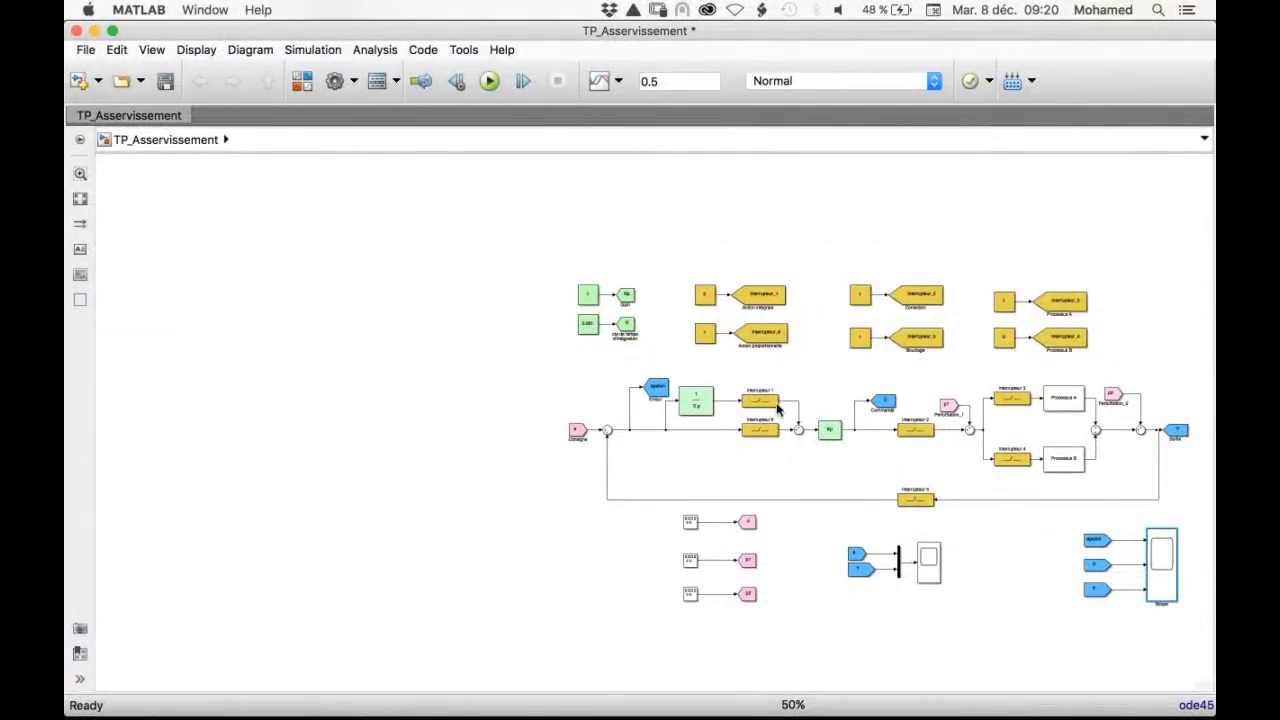
{"action": "scroll", "coordinate": [780, 408], "scroll_direction": "up", "scroll_amount": 5}
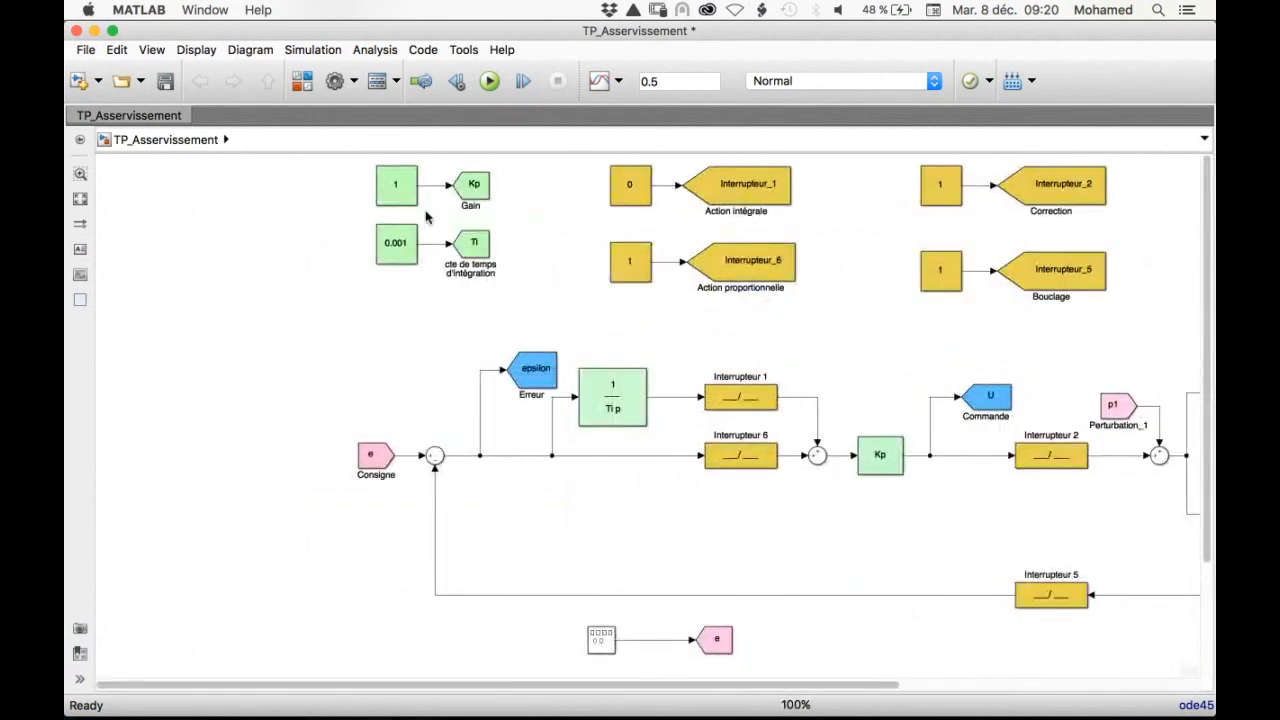
{"action": "double_click", "coordinate": [401, 183]}
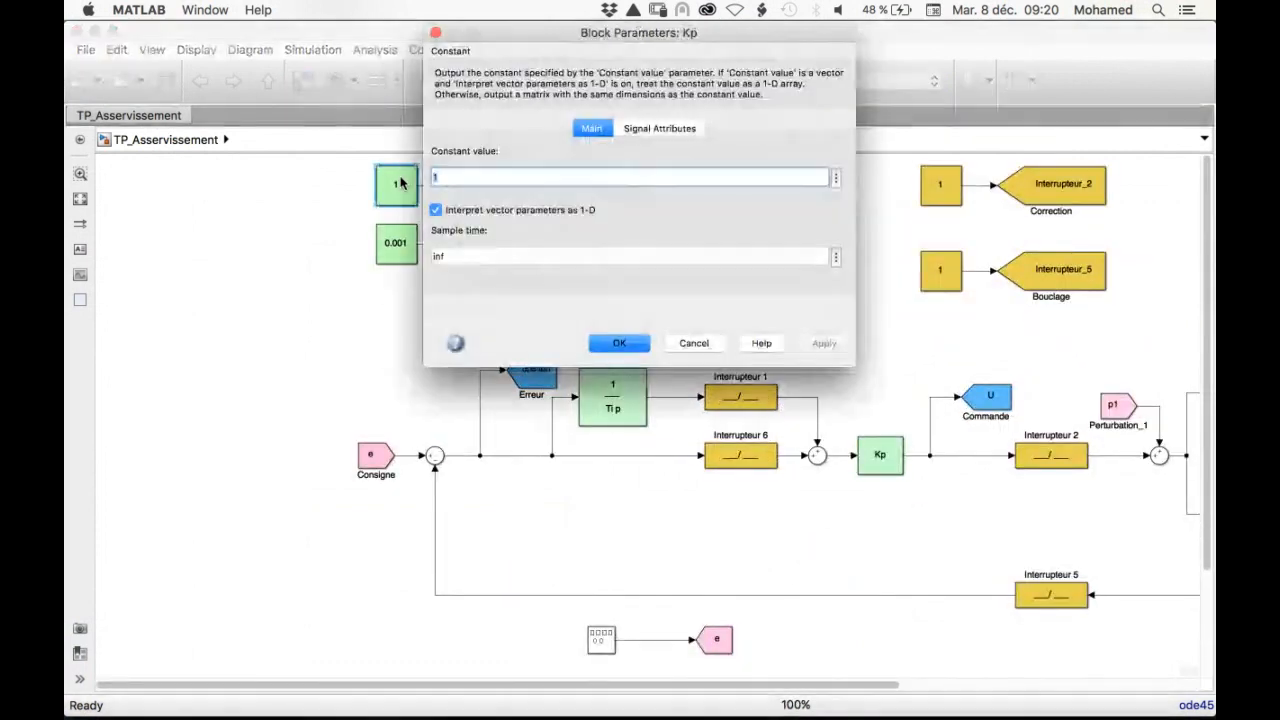
{"action": "left_click", "coordinate": [477, 183]}
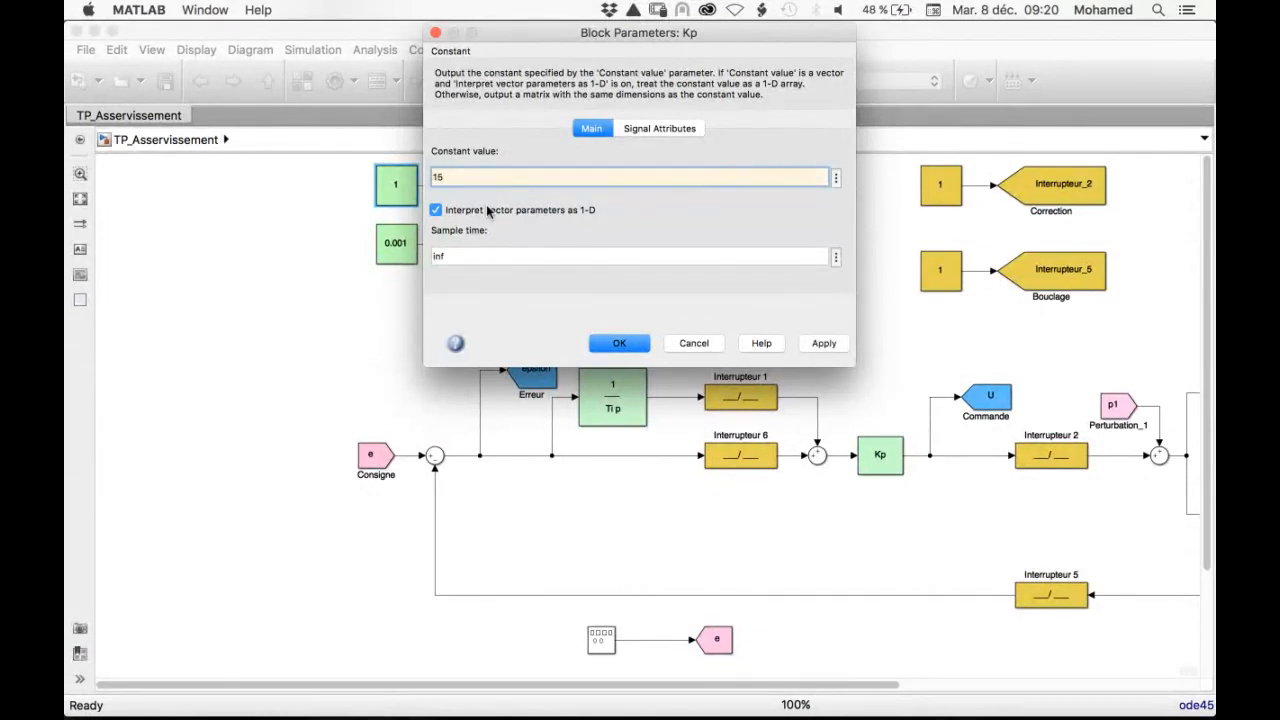
{"action": "left_click", "coordinate": [619, 343]}
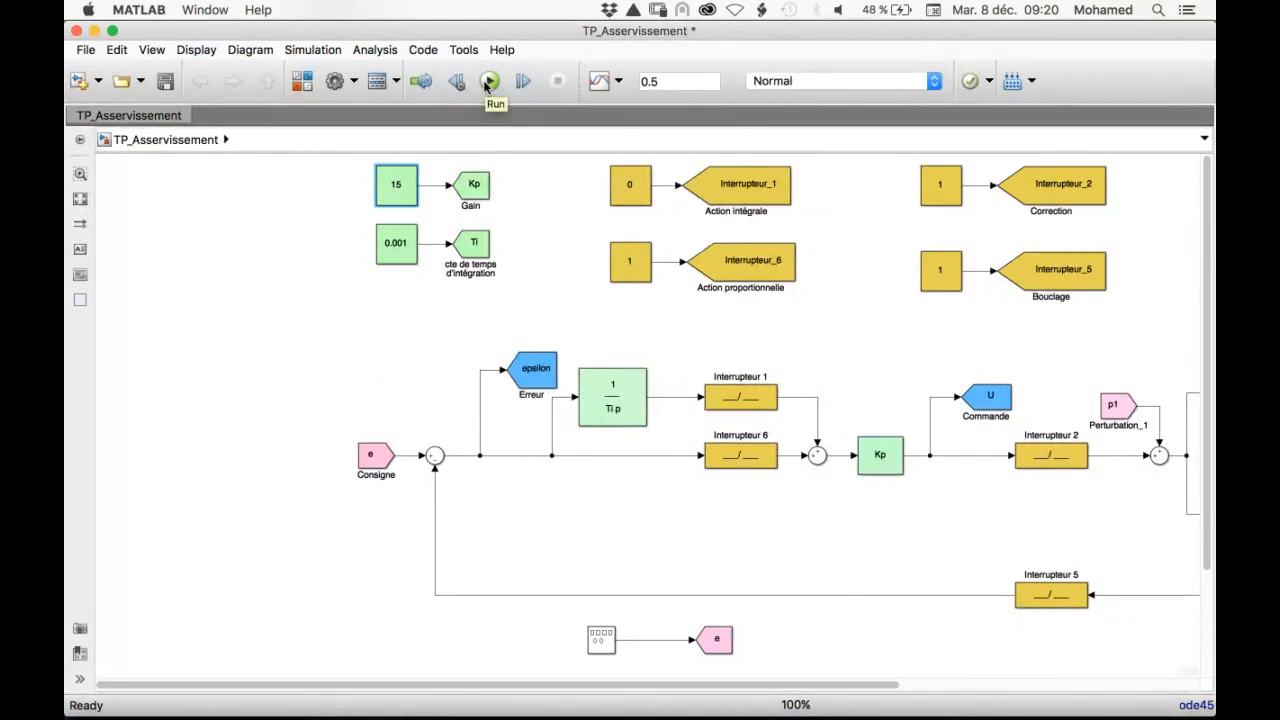
Run the simulation and display the e and Y traces in Scope1, scaled to fit the axes
{"action": "left_click", "coordinate": [489, 81]}
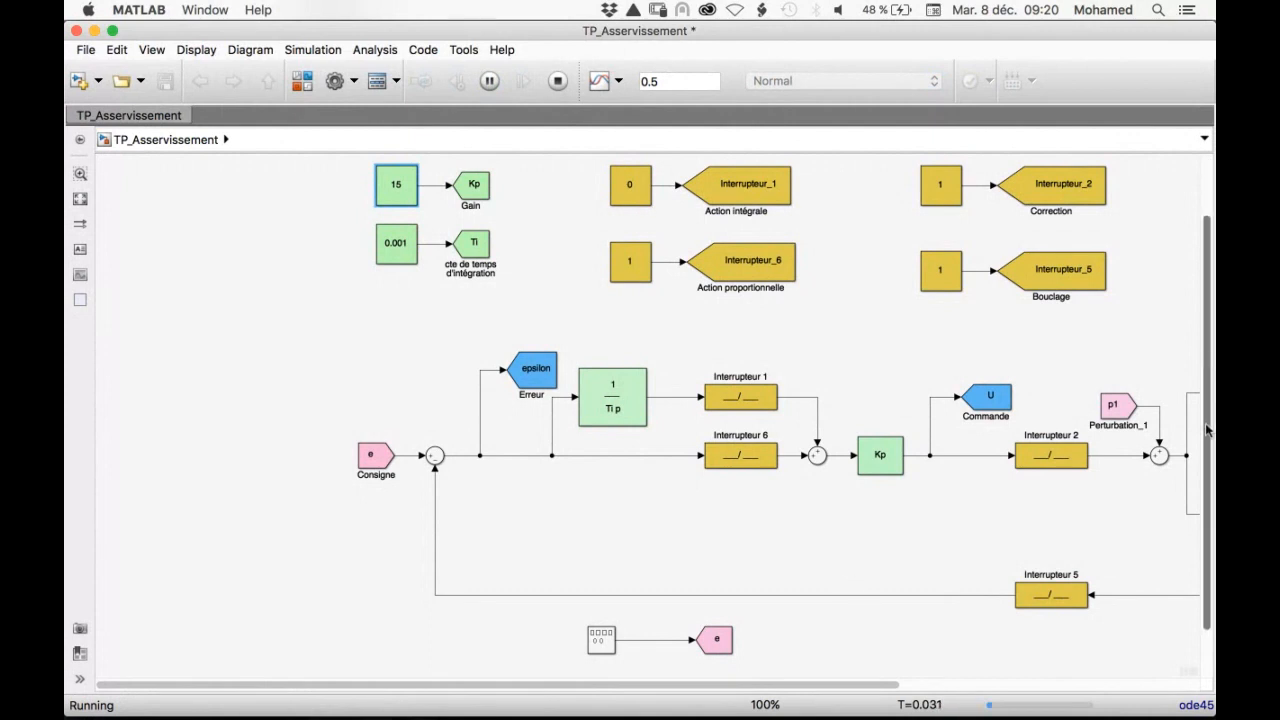
{"action": "left_click_drag", "start_coordinate": [1207, 361], "coordinate": [1207, 470]}
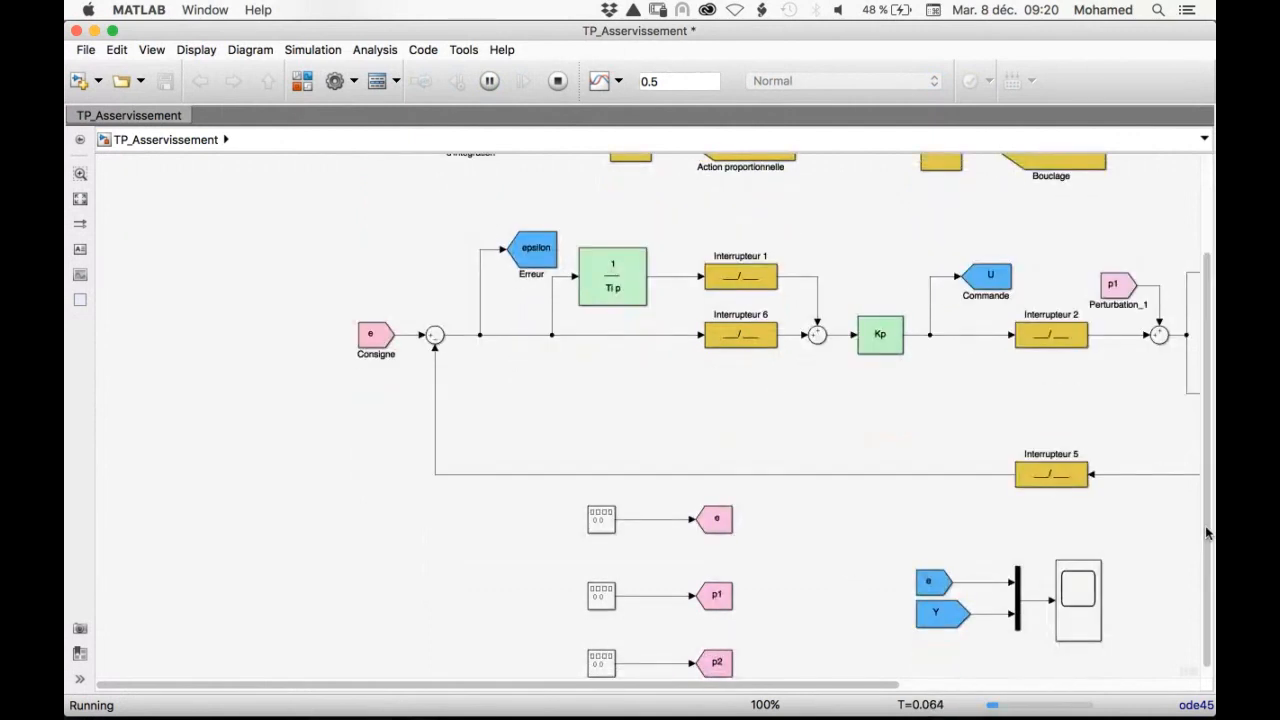
{"action": "scroll", "coordinate": [1066, 588], "scroll_direction": "down", "scroll_amount": 1}
{"action": "double_click", "coordinate": [1069, 582]}
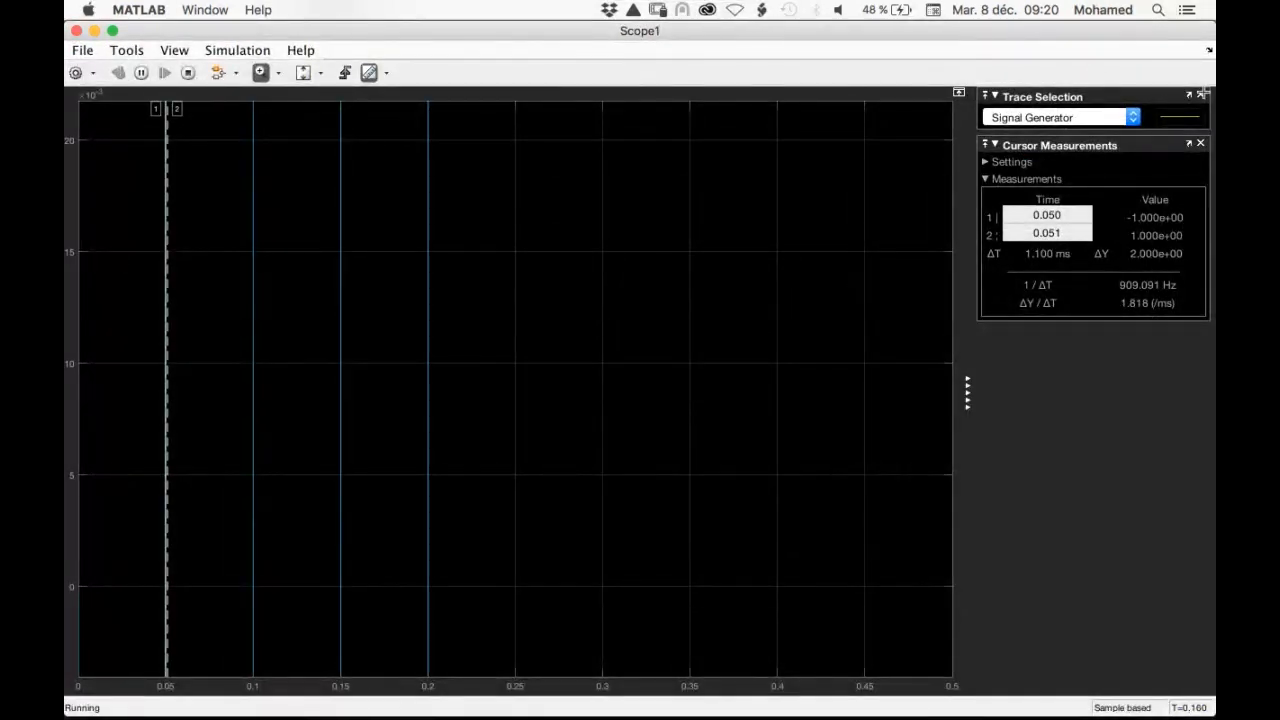
{"action": "left_click", "coordinate": [77, 31]}
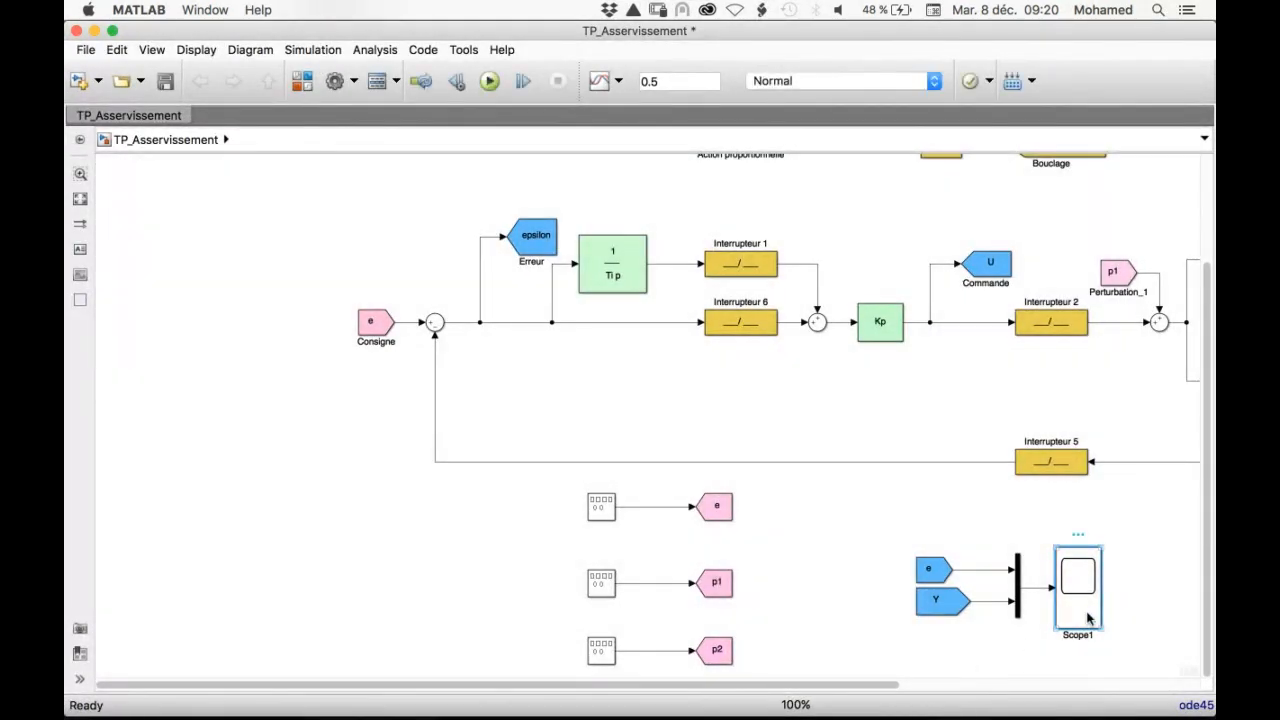
{"action": "double_click", "coordinate": [1077, 583]}
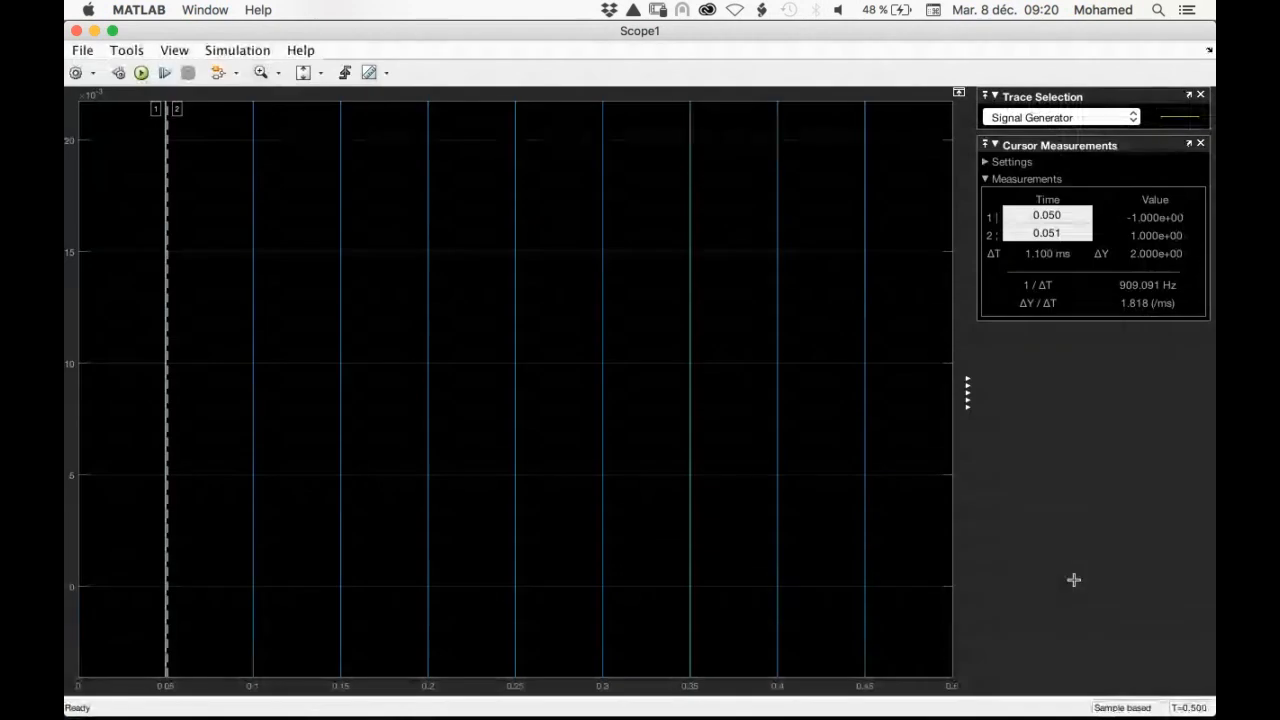
{"action": "left_click", "coordinate": [302, 73]}
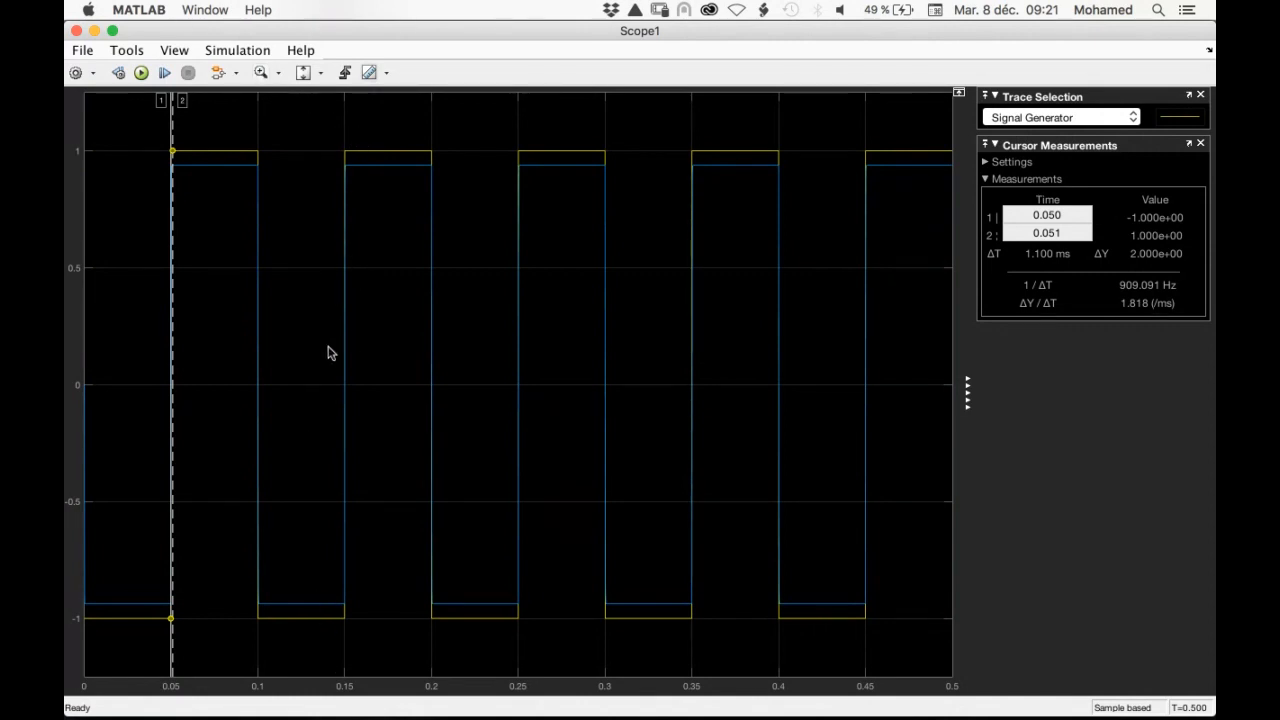
Hide Scope1's trace selection and cursor measurements, and zoom in on the rising edge of e and Y at 0.15 s
{"action": "left_click", "coordinate": [1201, 96]}
{"action": "left_click", "coordinate": [1201, 96]}
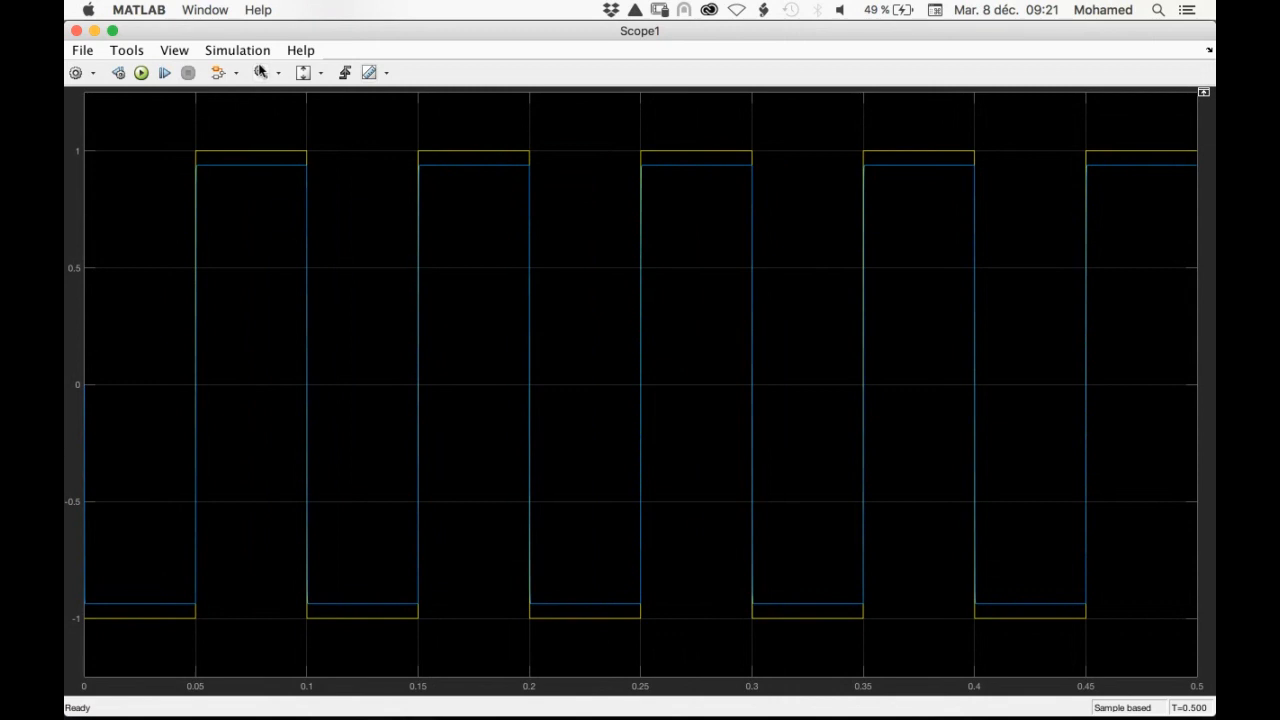
{"action": "left_click_drag", "start_coordinate": [454, 117], "coordinate": [391, 637]}
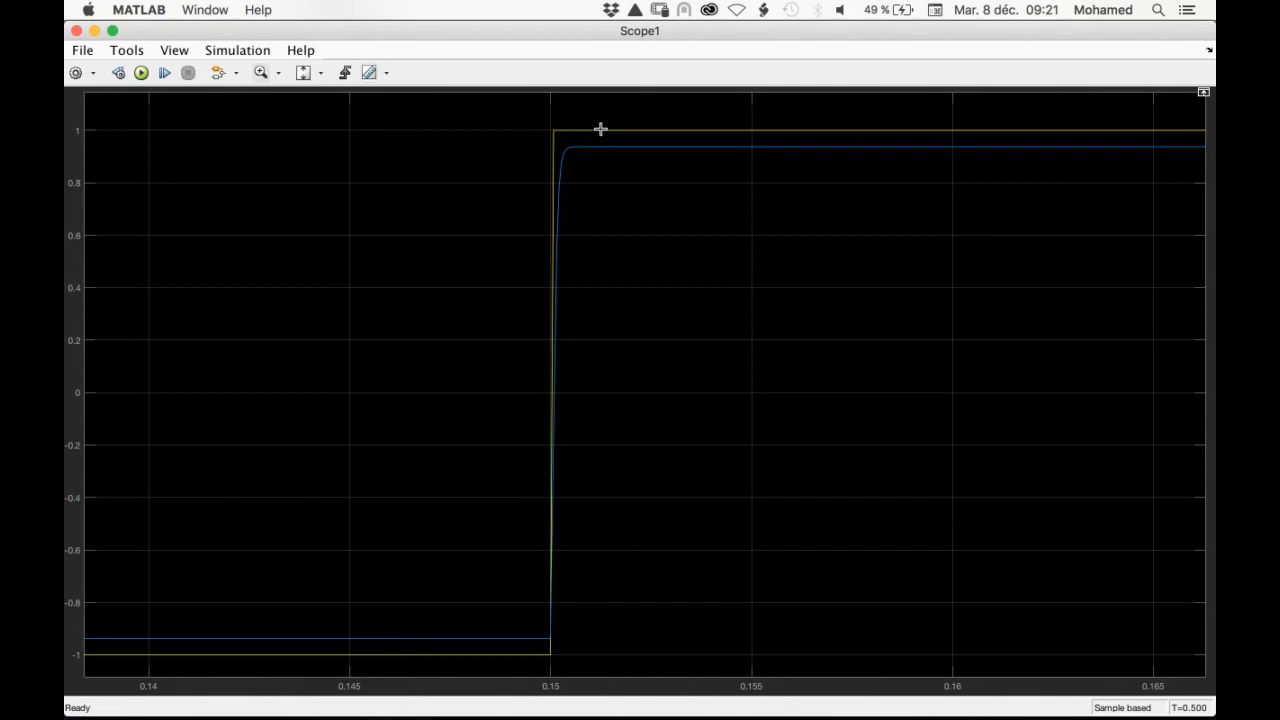
{"action": "left_click_drag", "start_coordinate": [532, 306], "coordinate": [534, 655]}
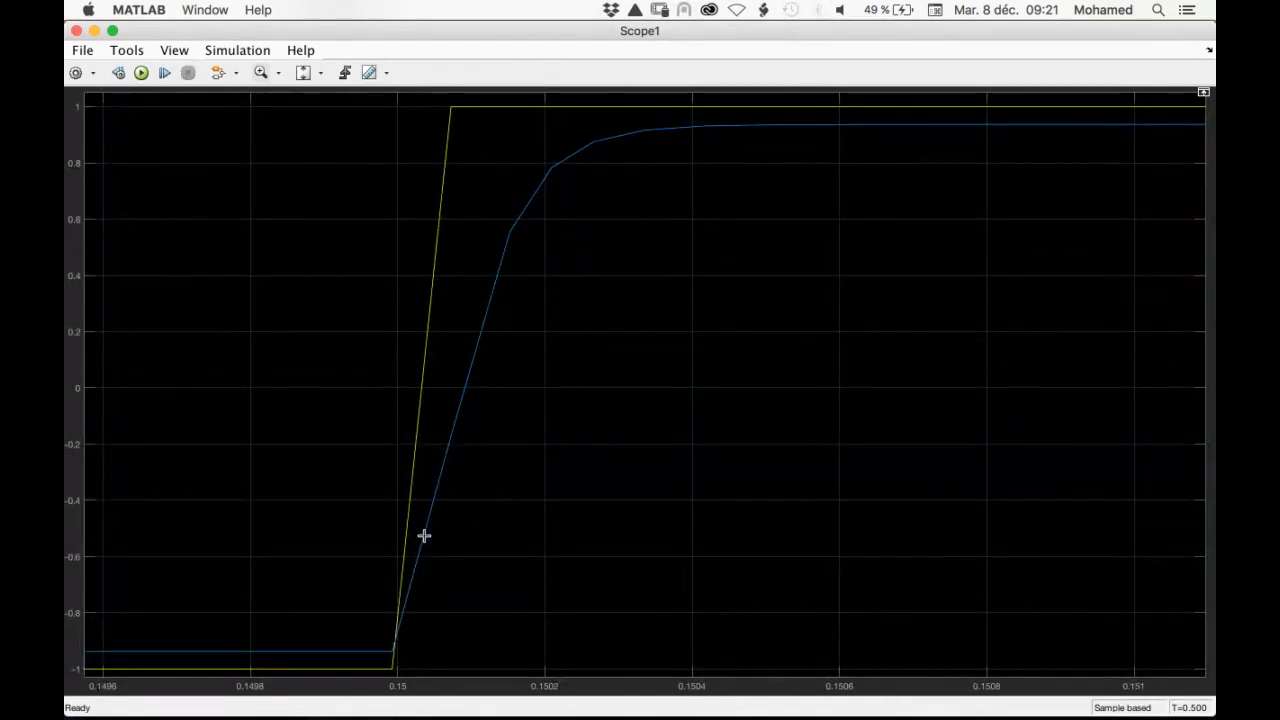
{"action": "mouse_move", "coordinate": [868, 685]}
{"action": "mouse_move", "coordinate": [580, 705]}
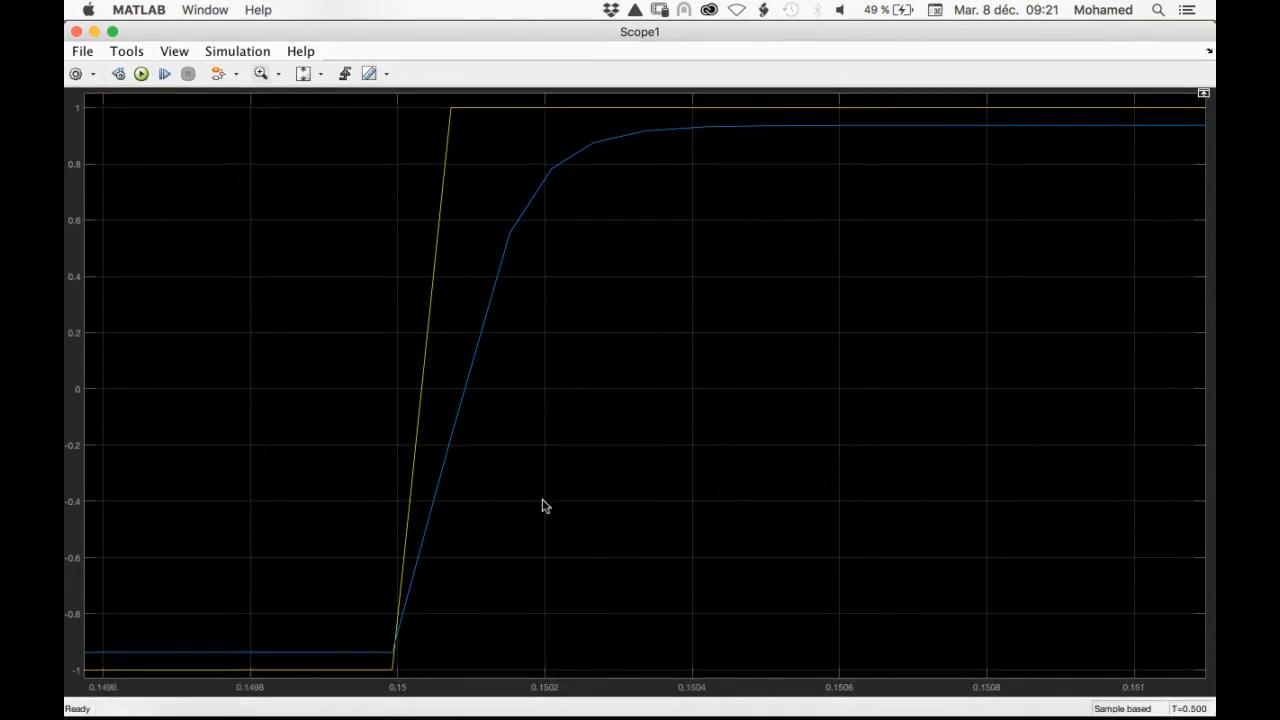
Examine epsilon, U and Y around the 0.15 s rising edge in the three-input scope, then restore the full view and close it
{"action": "key", "text": "ctrl+Down"}
{"action": "left_click", "coordinate": [828, 415]}
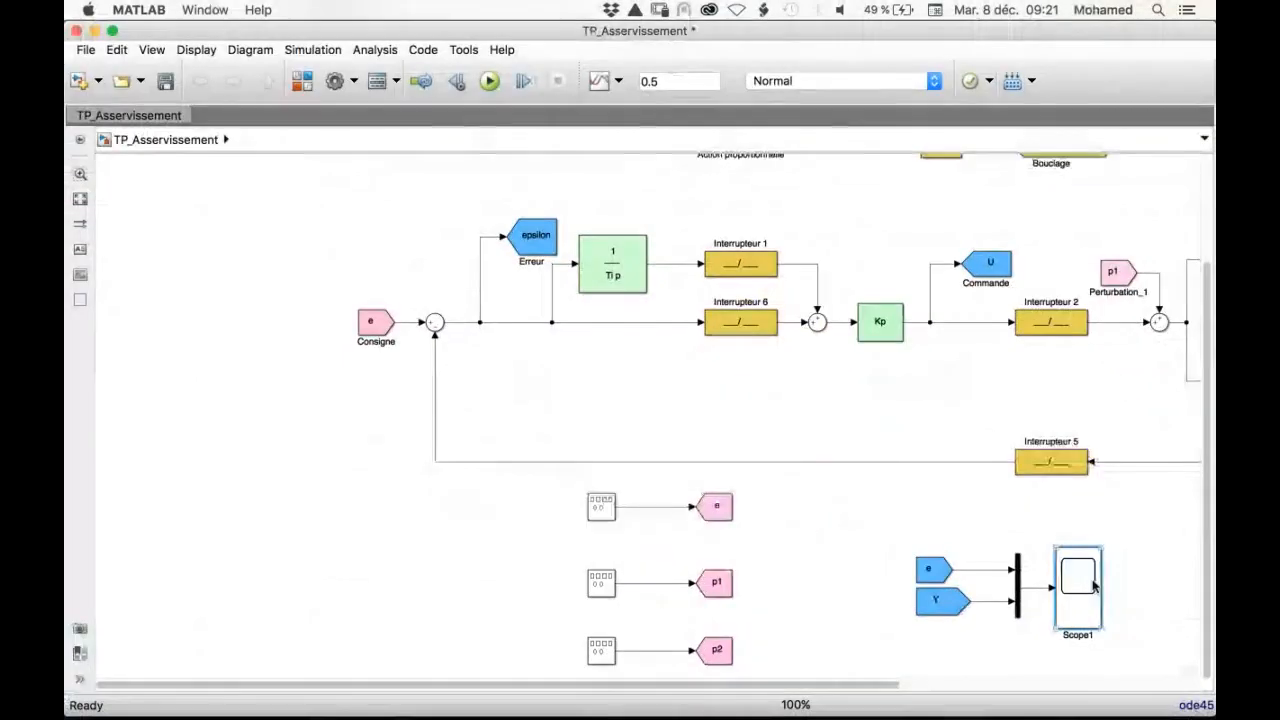
{"action": "scroll", "coordinate": [1093, 586], "scroll_direction": "down", "scroll_amount": 5}
{"action": "scroll", "coordinate": [1093, 586], "scroll_direction": "up", "scroll_amount": 3}
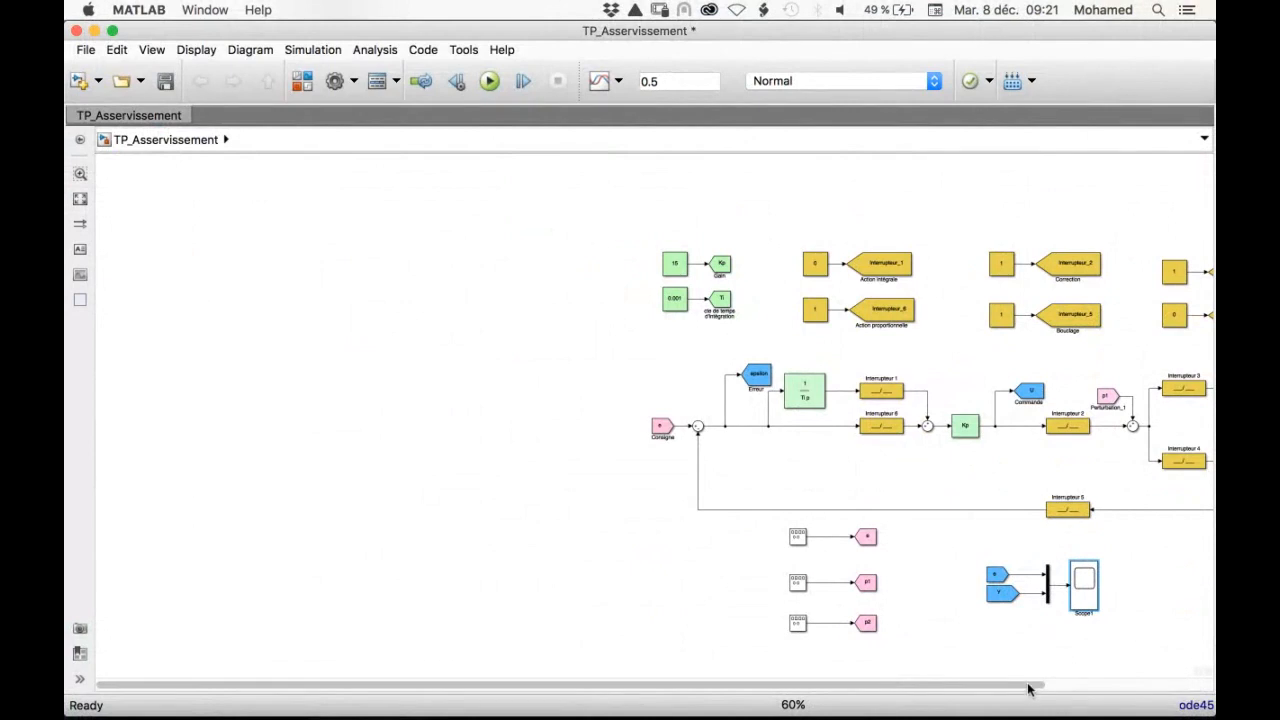
{"action": "left_click_drag", "start_coordinate": [1031, 686], "coordinate": [1150, 688]}
{"action": "double_click", "coordinate": [1160, 572]}
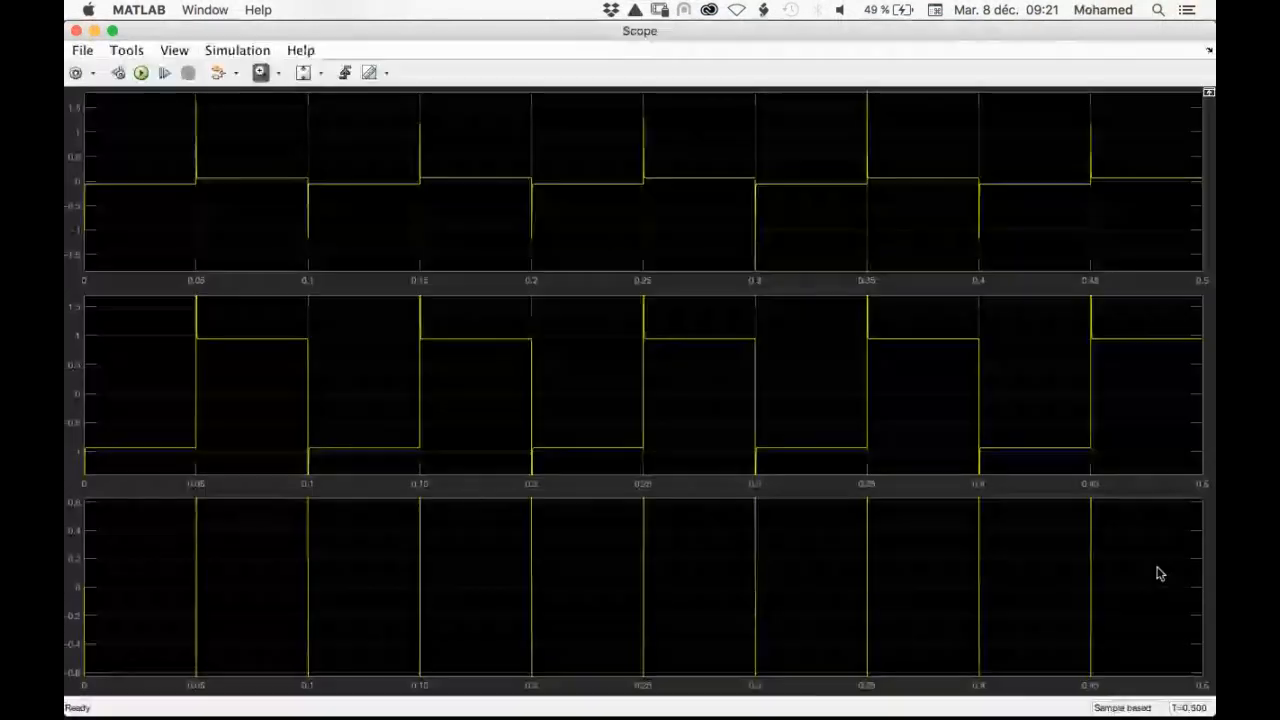
{"action": "left_click", "coordinate": [303, 72]}
{"action": "left_click_drag", "start_coordinate": [400, 305], "coordinate": [553, 415]}
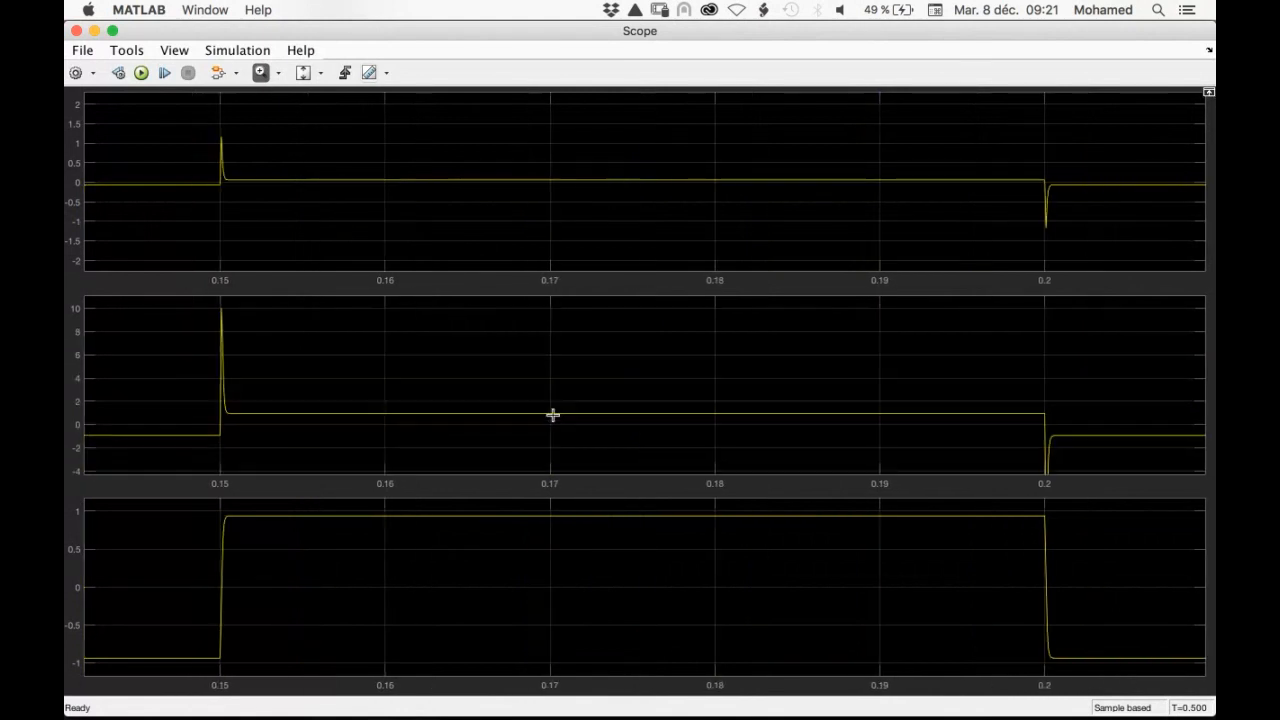
{"action": "left_click_drag", "start_coordinate": [198, 304], "coordinate": [296, 436]}
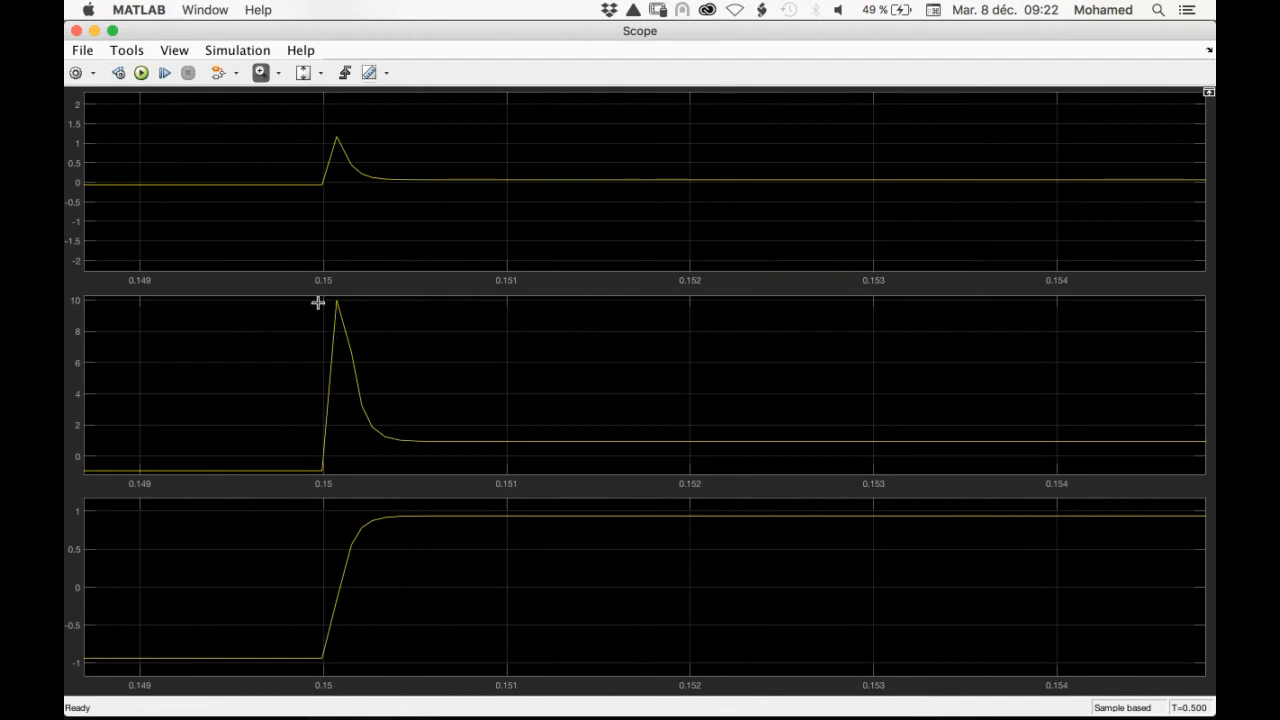
{"action": "left_click_drag", "start_coordinate": [318, 302], "coordinate": [446, 536]}
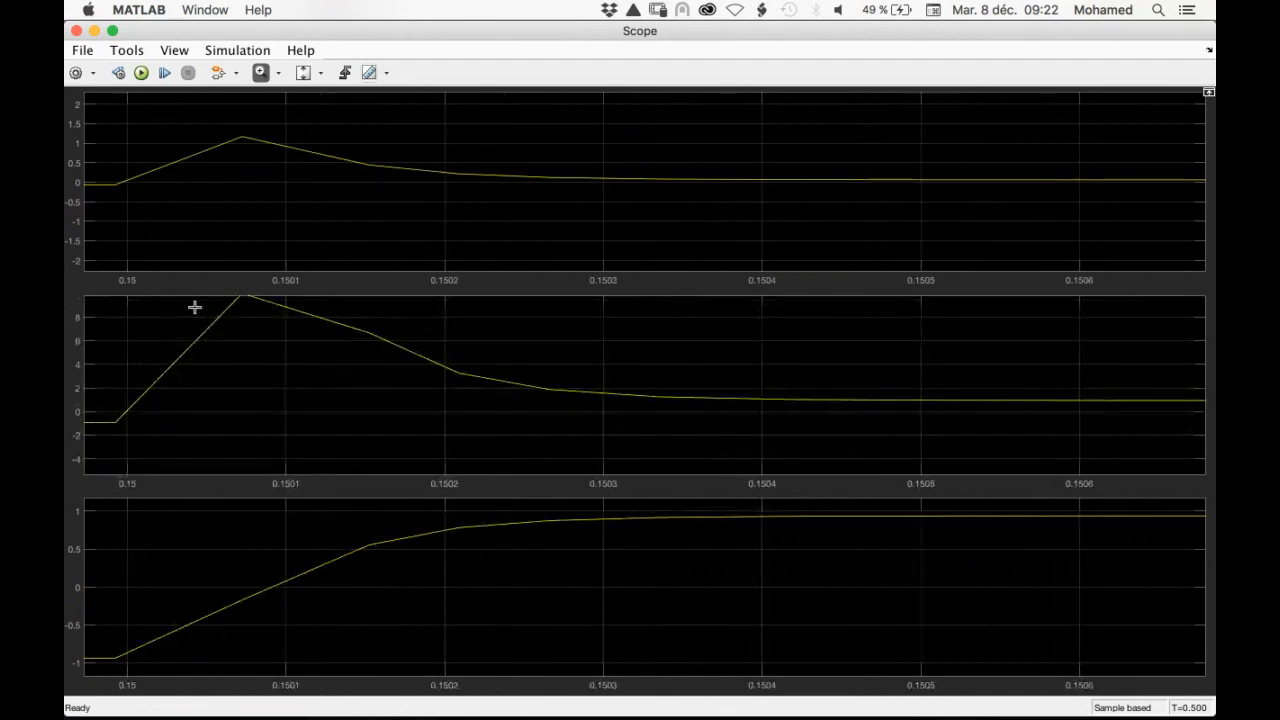
{"action": "double_click", "coordinate": [212, 377]}
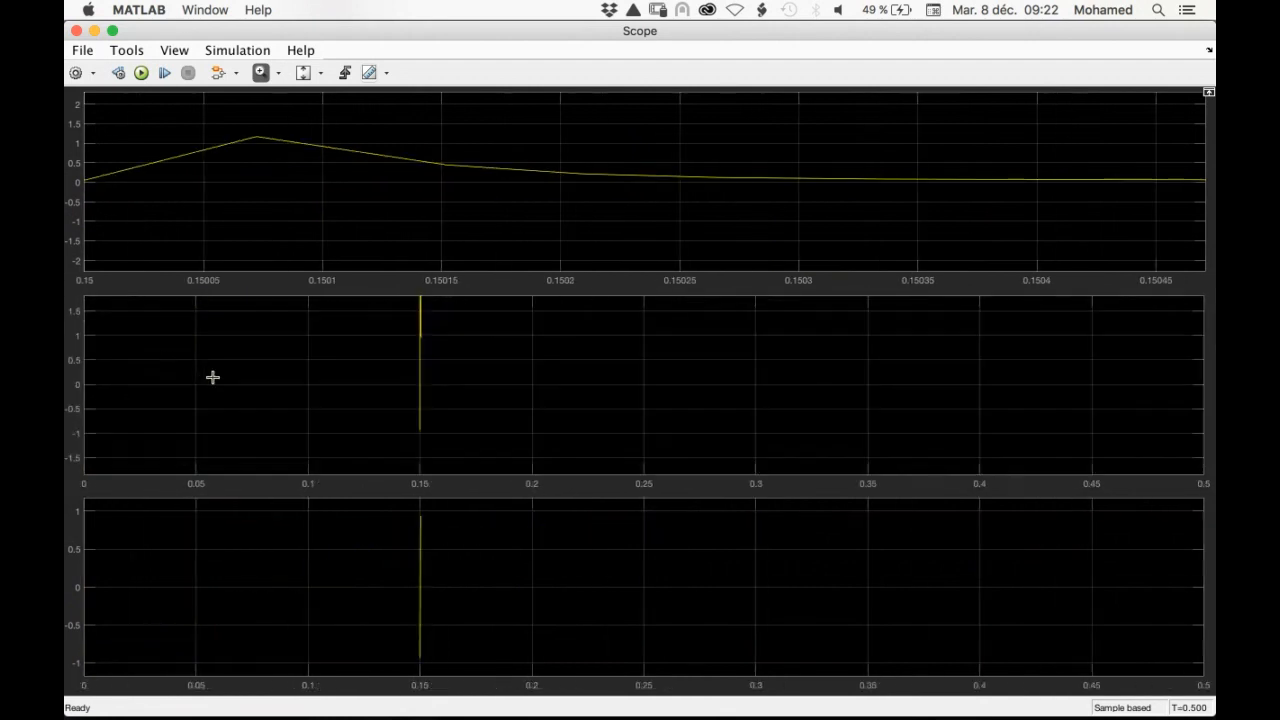
{"action": "left_click", "coordinate": [76, 31]}
Set the constant value of the Kp gain block to 20 and run the simulation
{"action": "double_click", "coordinate": [483, 264]}
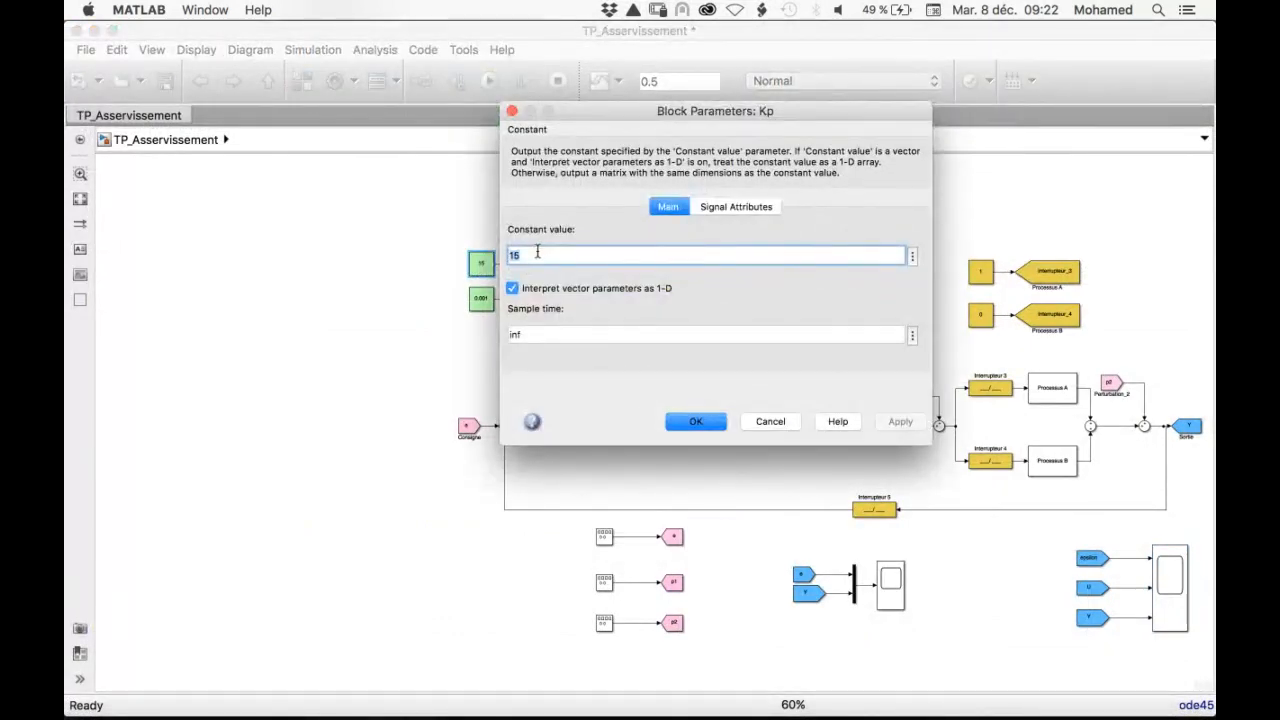
{"action": "type", "text": "20"}
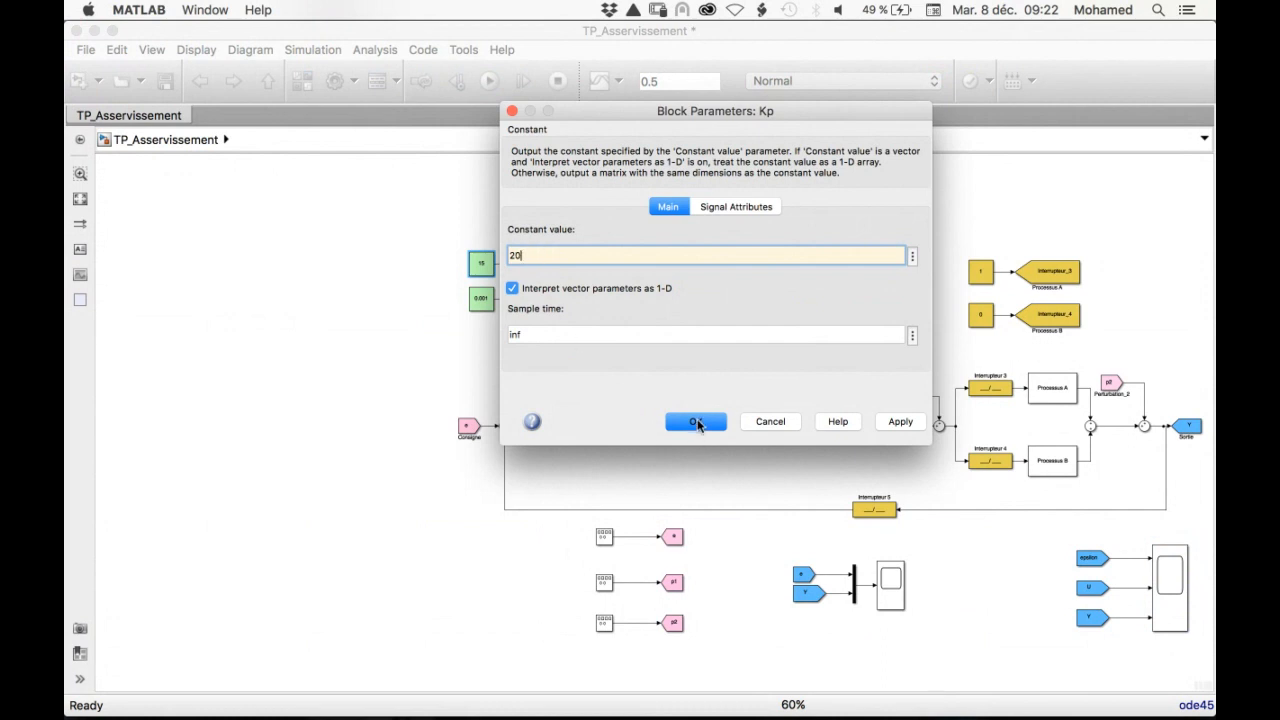
{"action": "left_click", "coordinate": [697, 421]}
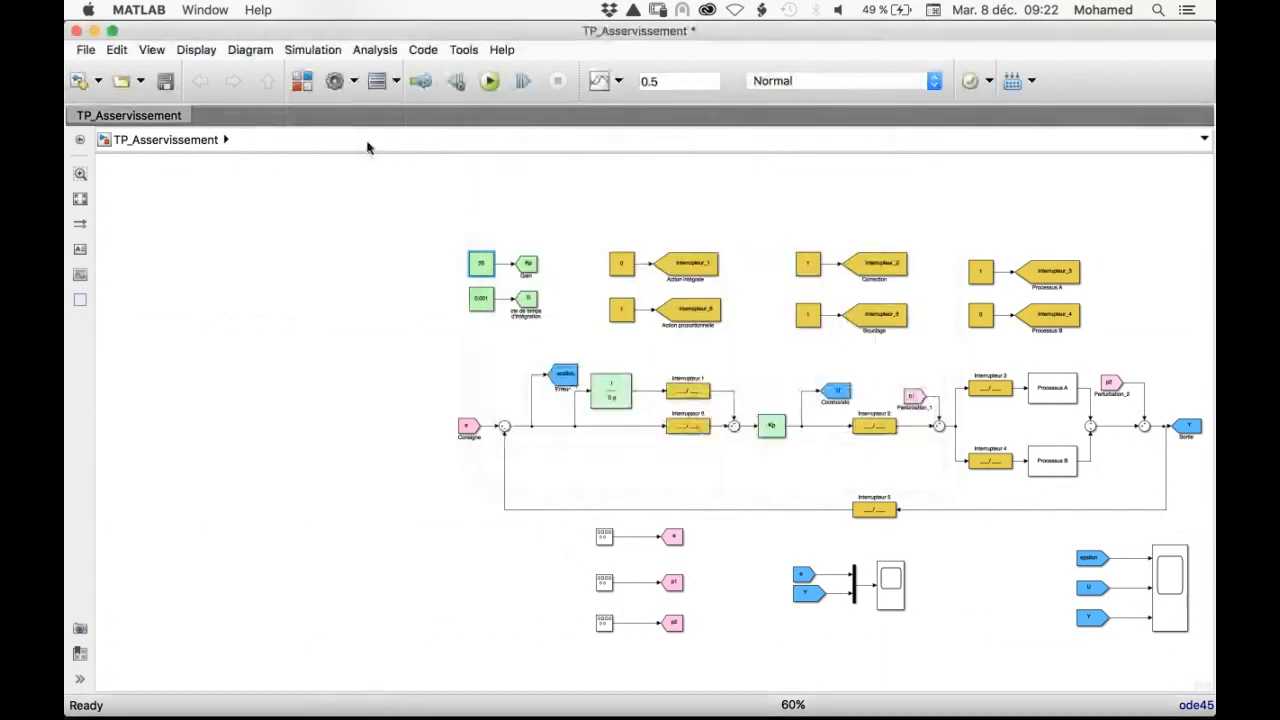
{"action": "left_click", "coordinate": [500, 79]}
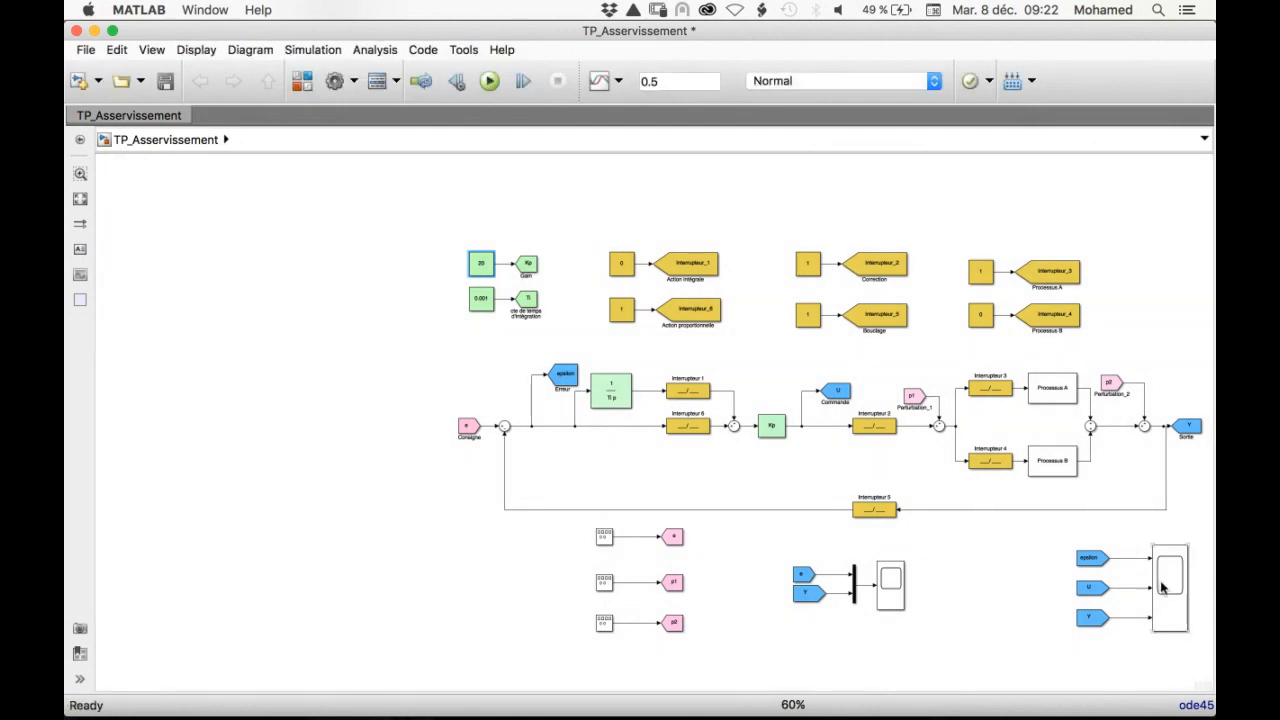
Open the three-input scope and scale its axes to fit the epsilon, U and Y traces
{"action": "left_click", "coordinate": [1162, 588]}
{"action": "double_click", "coordinate": [1162, 588]}
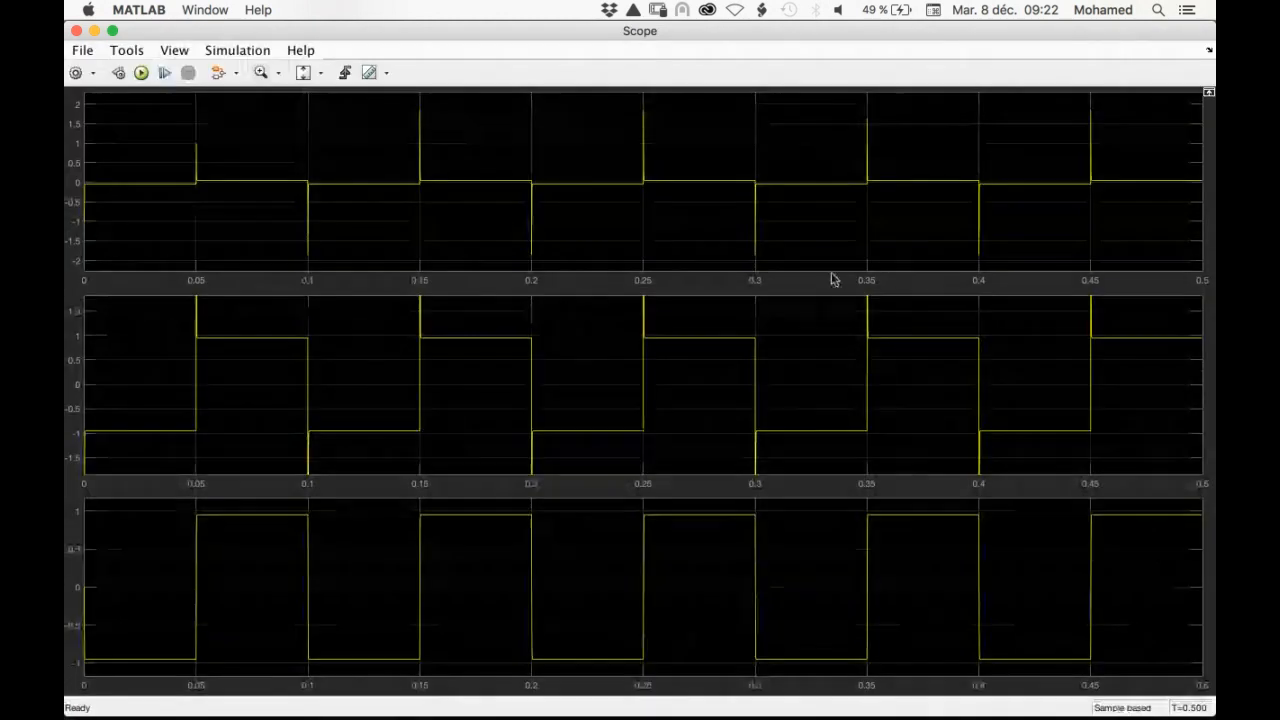
{"action": "left_click", "coordinate": [300, 73]}
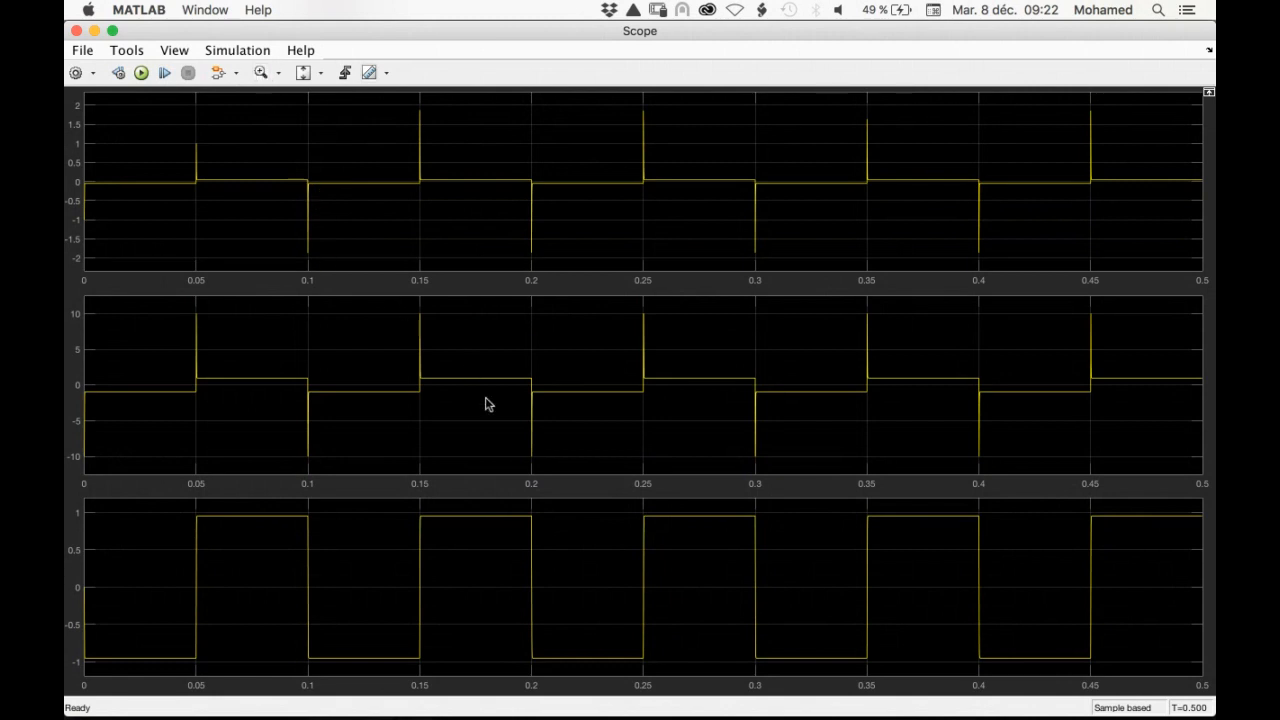
{"action": "key", "text": "ctrl+Up"}
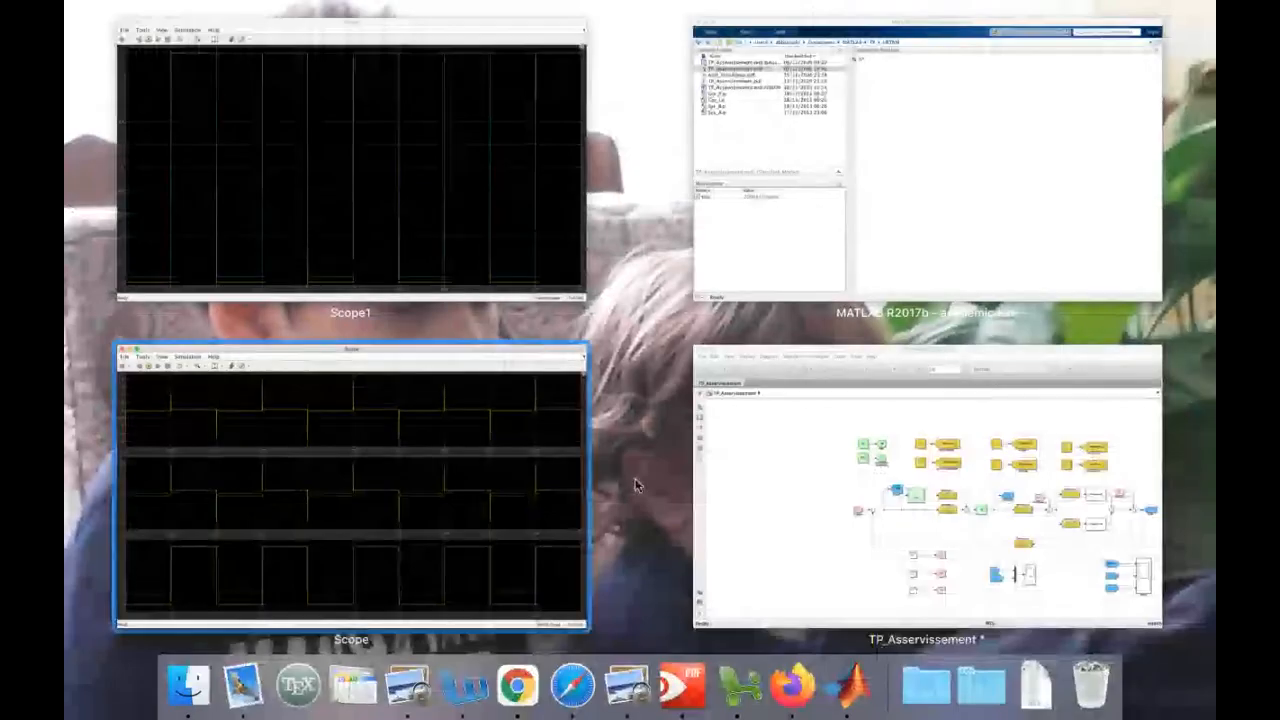
{"action": "left_click", "coordinate": [828, 491]}
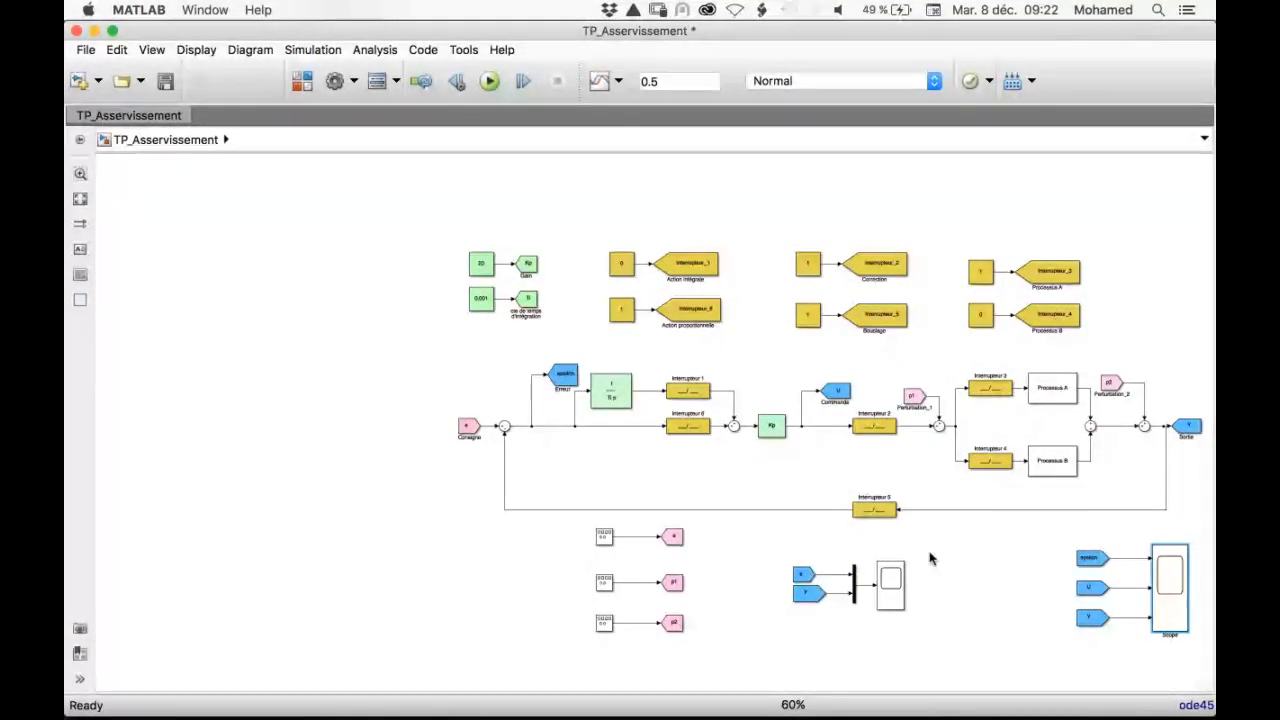
{"action": "key", "text": "ctrl+Up"}
{"action": "left_click", "coordinate": [849, 466]}
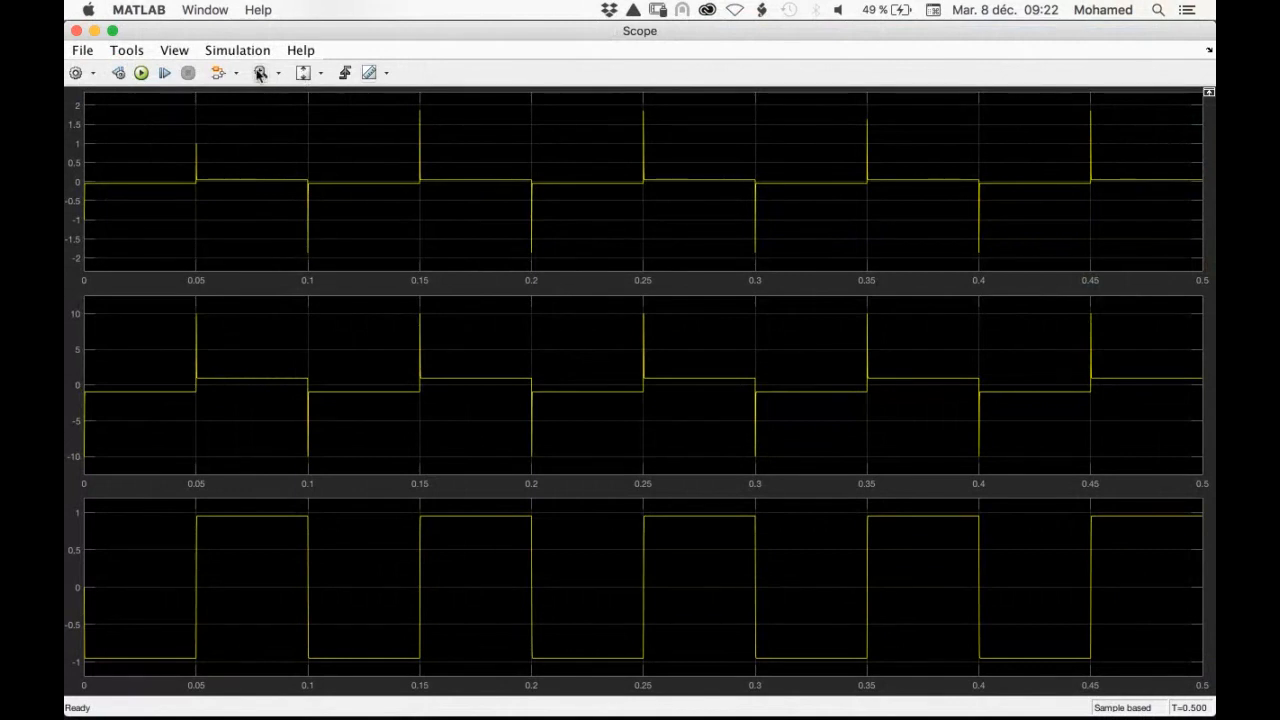
Zoom in on the 0.15 s rising edge of epsilon, U and Y, examine the responses and close the scope
{"action": "left_click", "coordinate": [260, 73]}
{"action": "left_click_drag", "start_coordinate": [406, 304], "coordinate": [492, 447]}
{"action": "left_click_drag", "start_coordinate": [232, 299], "coordinate": [347, 433]}
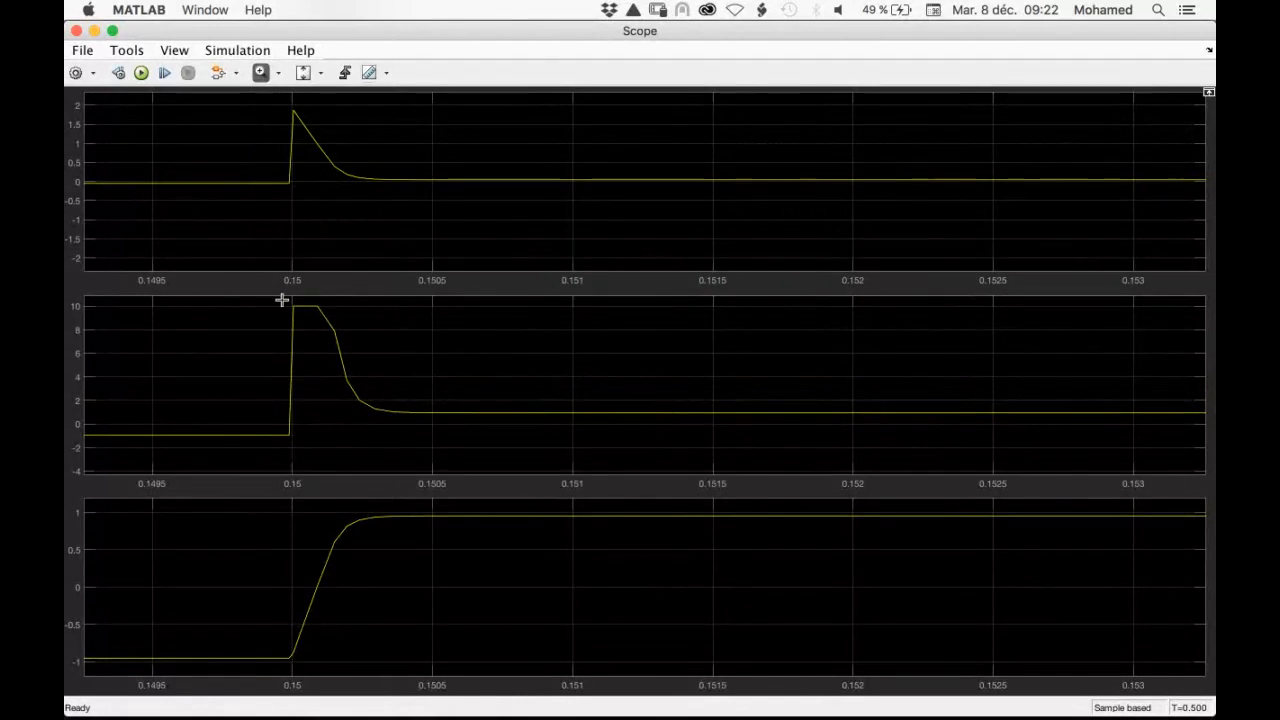
{"action": "left_click_drag", "start_coordinate": [282, 300], "coordinate": [420, 437]}
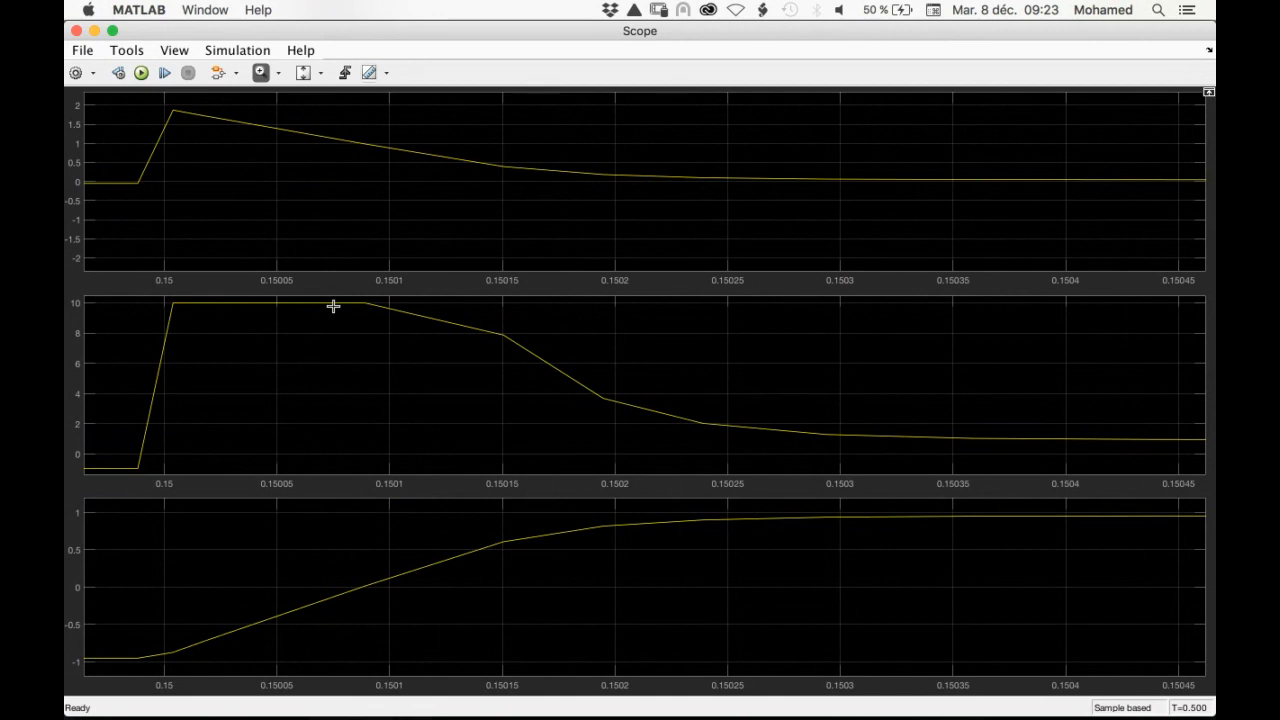
{"action": "left_click", "coordinate": [76, 31]}
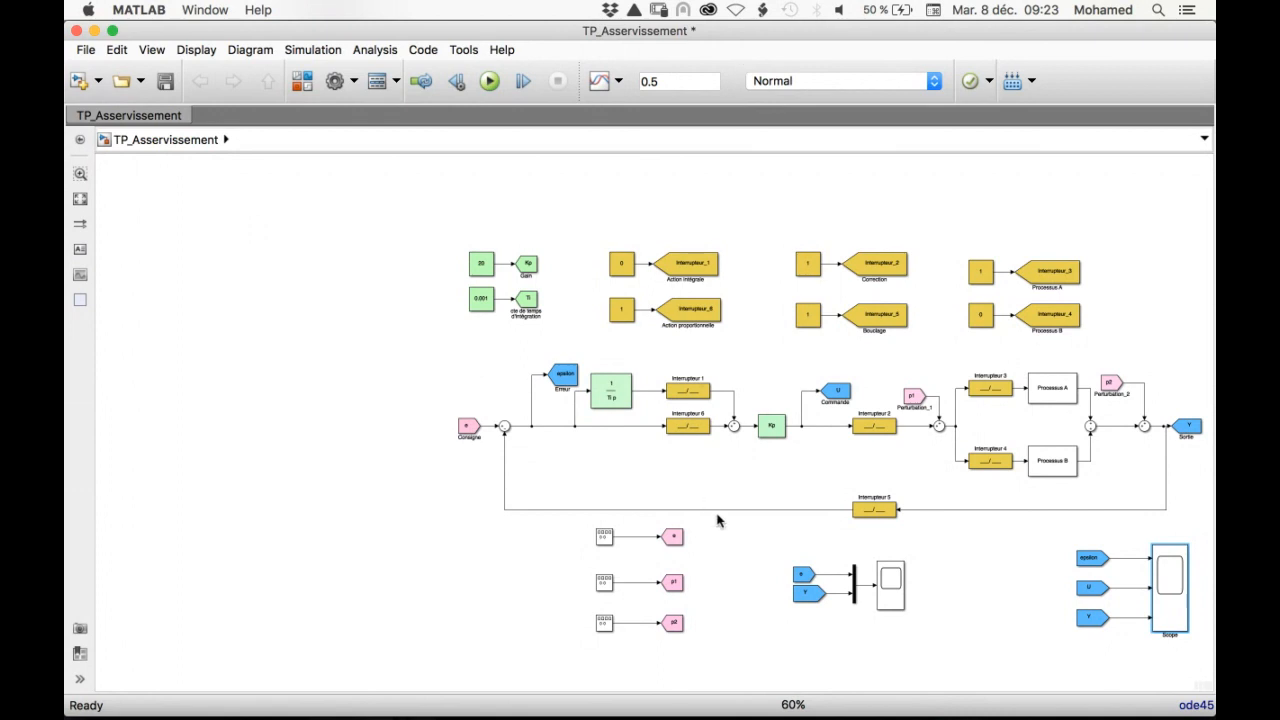
Review the solver type and solver method in the model's configuration parameters and accept them as they are
{"action": "scroll", "coordinate": [717, 520], "scroll_direction": "up", "scroll_amount": 3}
{"action": "scroll", "coordinate": [717, 520], "scroll_direction": "down", "scroll_amount": 1}
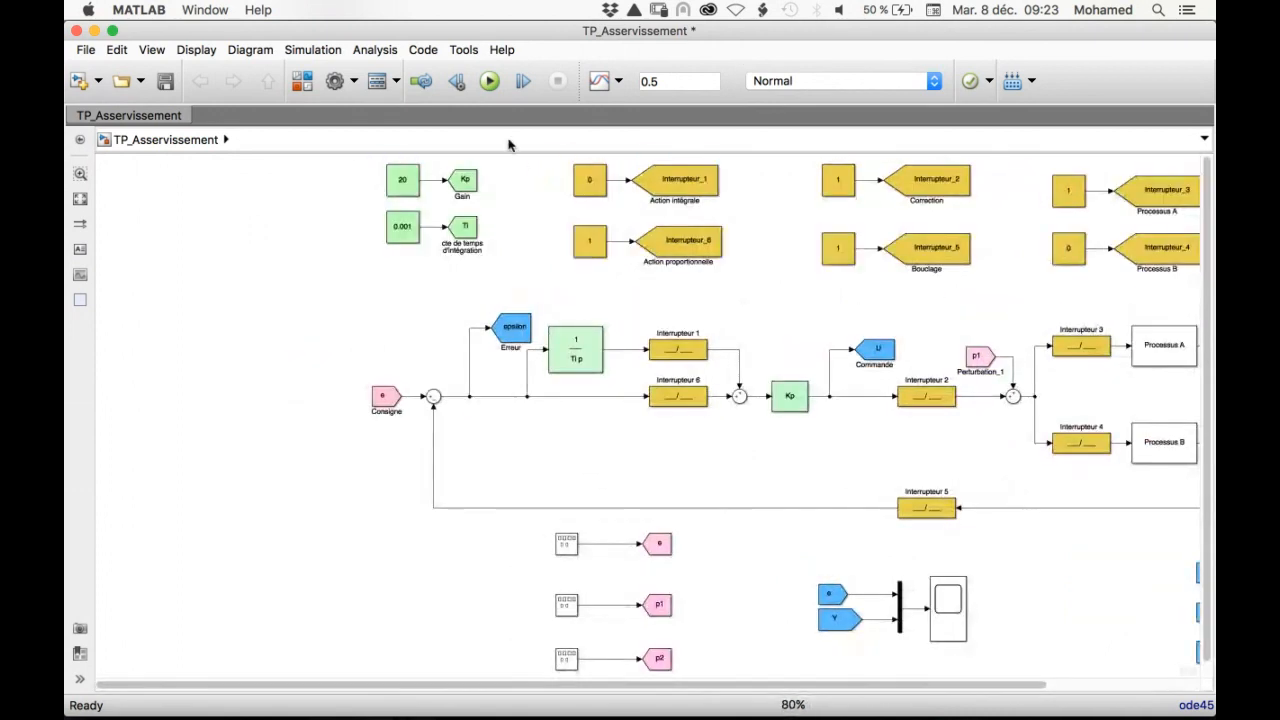
{"action": "left_click", "coordinate": [487, 81]}
{"action": "left_click", "coordinate": [312, 50]}
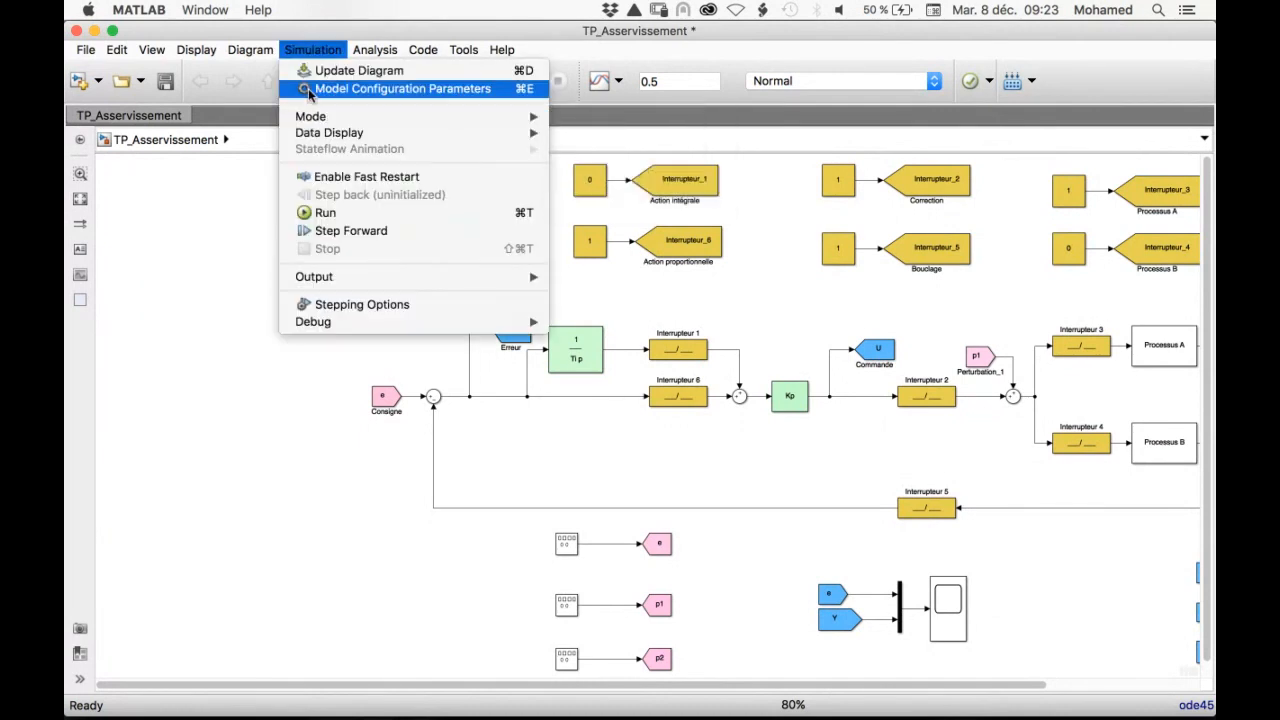
{"action": "left_click", "coordinate": [309, 95]}
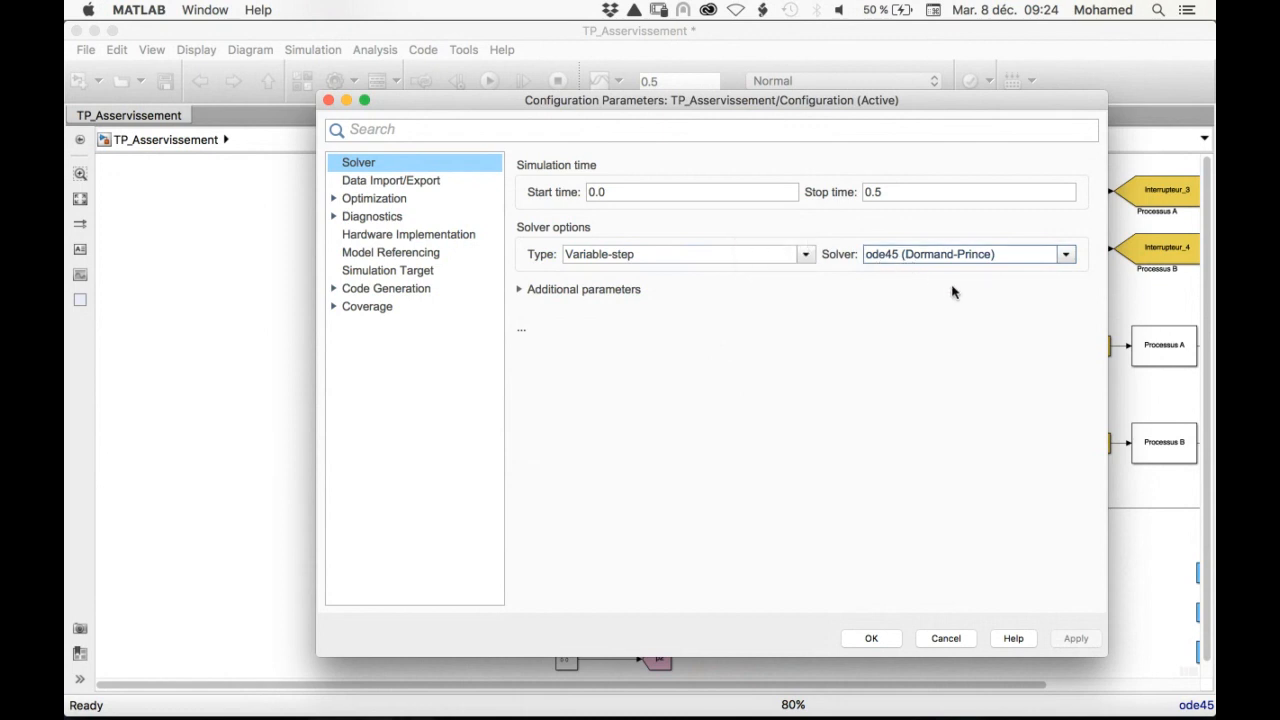
{"action": "left_click", "coordinate": [866, 641]}
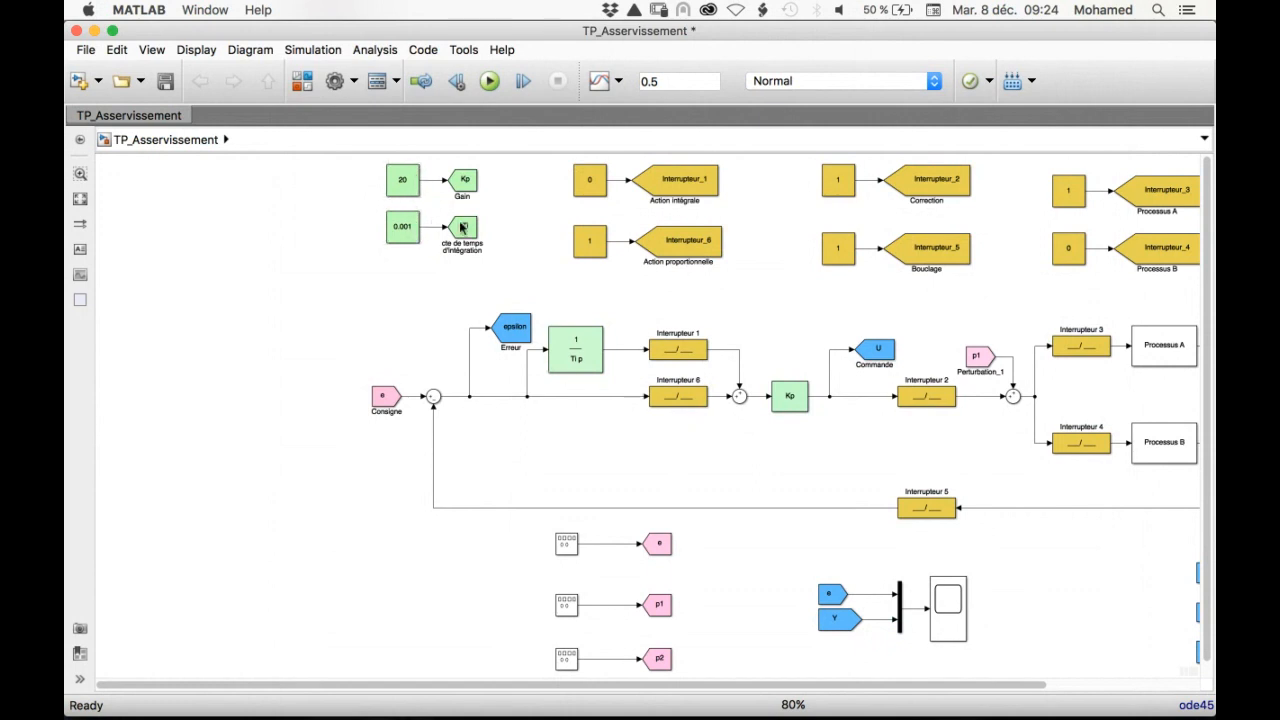
Zoom in on the 0.15 s rising edge of e and Y in Scope1 and take a screenshot of that region
{"action": "double_click", "coordinate": [945, 610]}
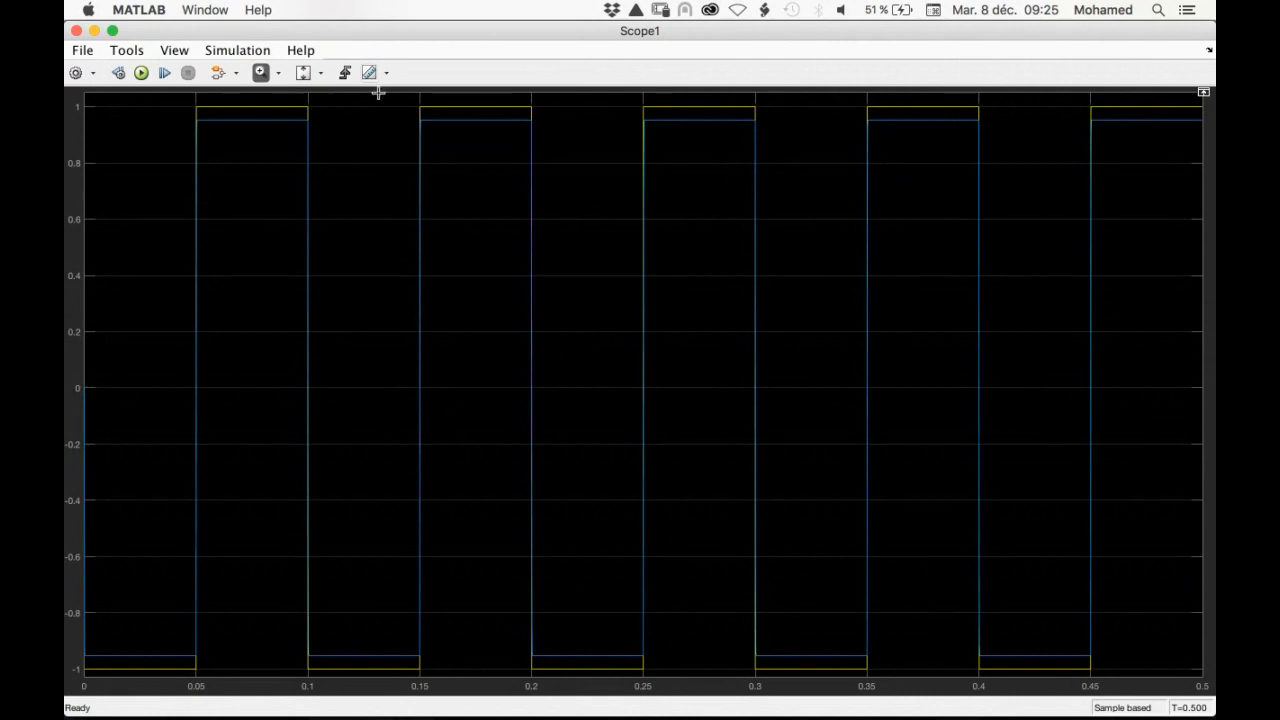
{"action": "left_click_drag", "start_coordinate": [374, 92], "coordinate": [480, 669]}
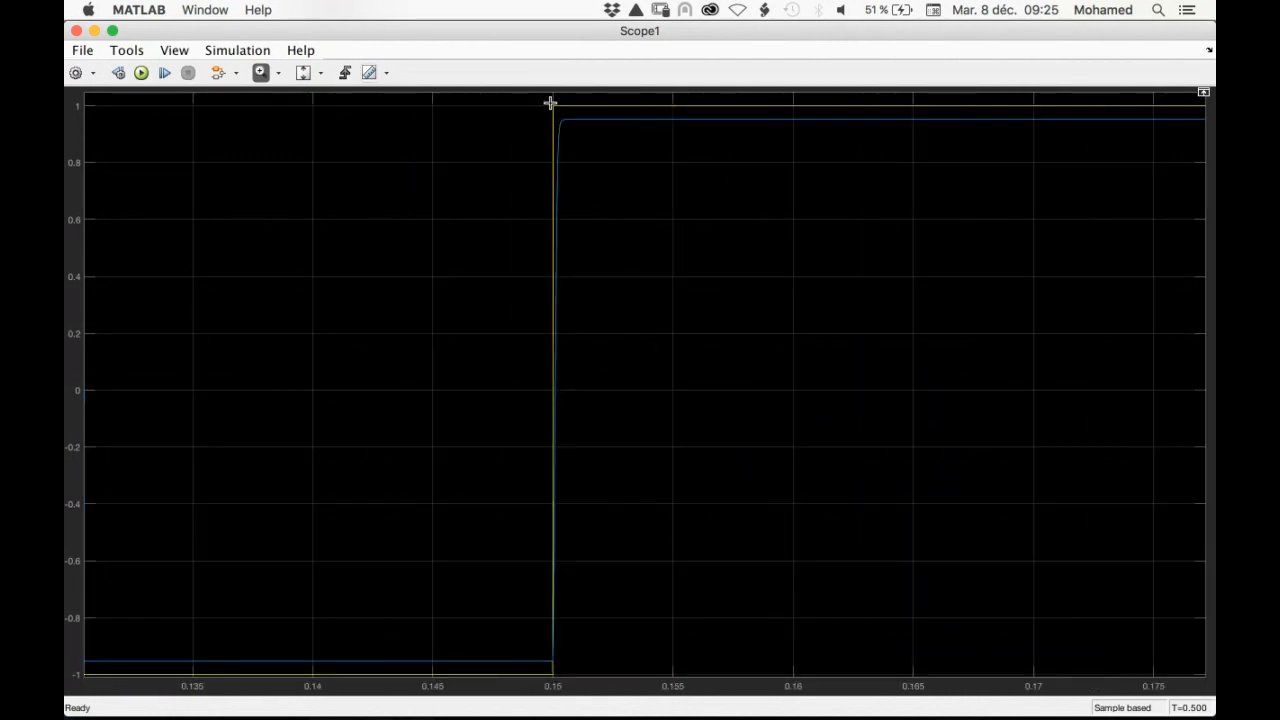
{"action": "left_click_drag", "start_coordinate": [540, 100], "coordinate": [603, 681]}
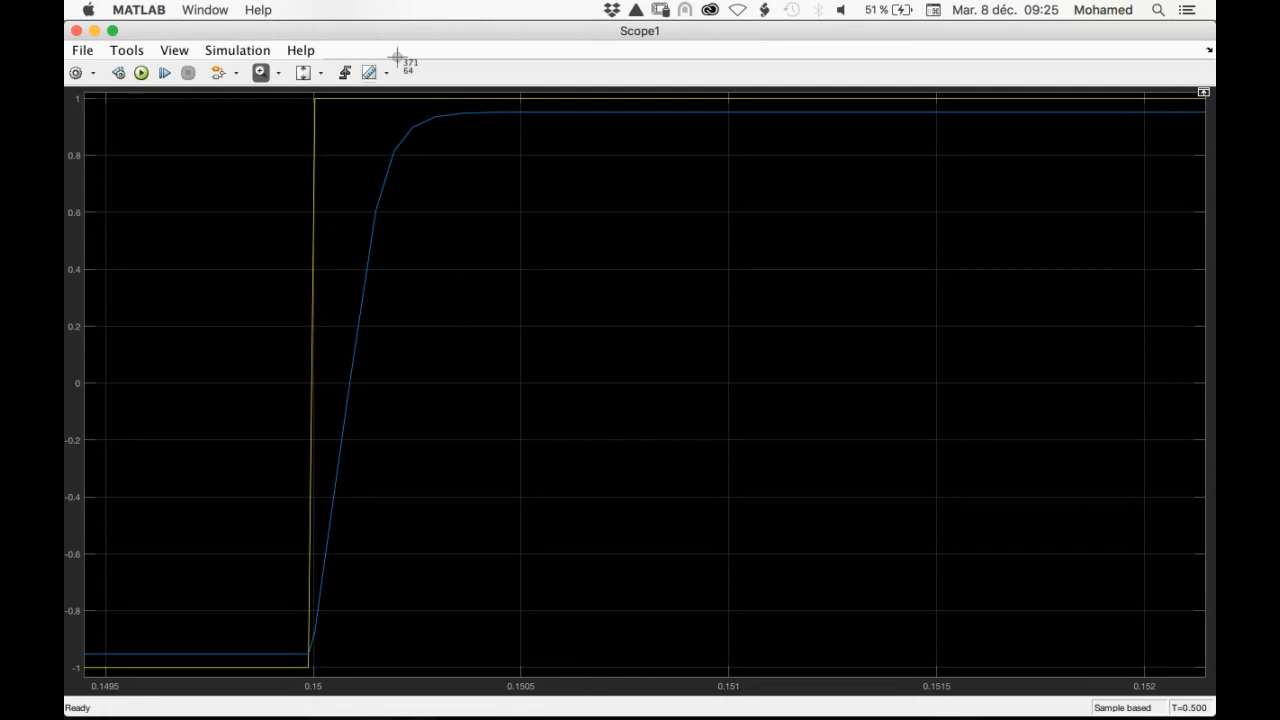
{"action": "left_click_drag", "start_coordinate": [283, 90], "coordinate": [537, 678]}
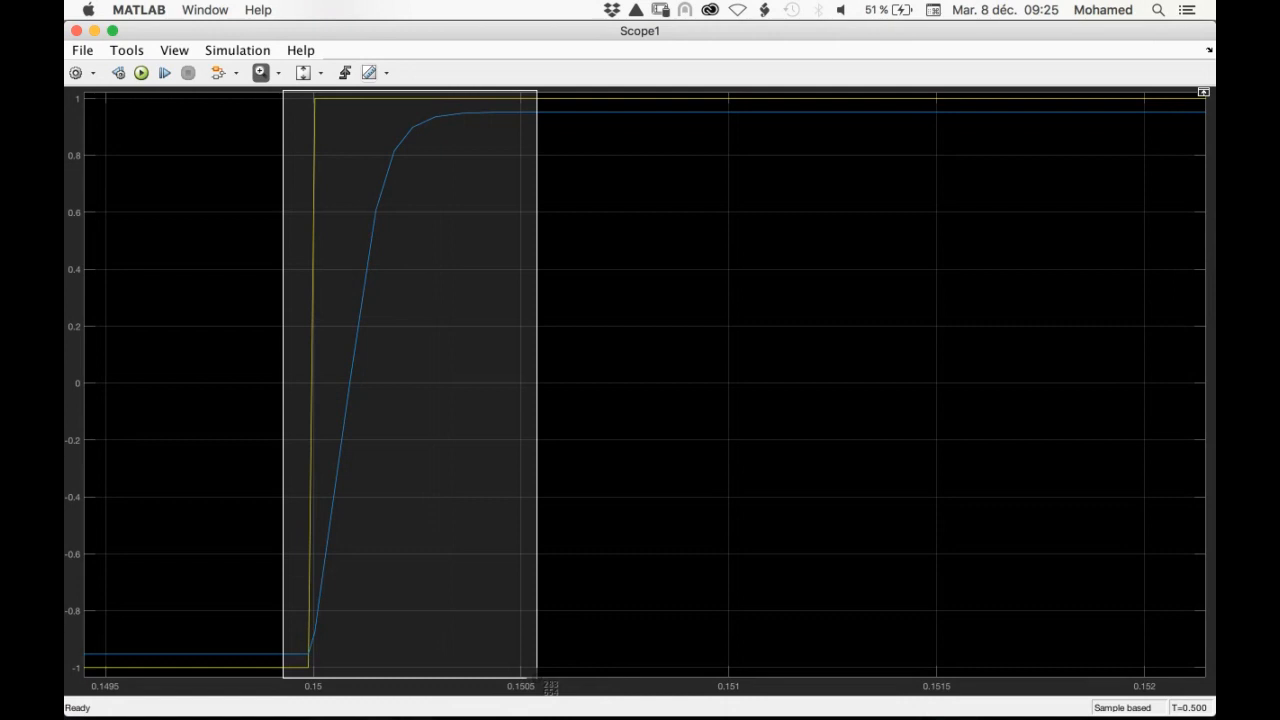
{"action": "left_click_drag", "start_coordinate": [537, 678], "coordinate": [537, 682]}
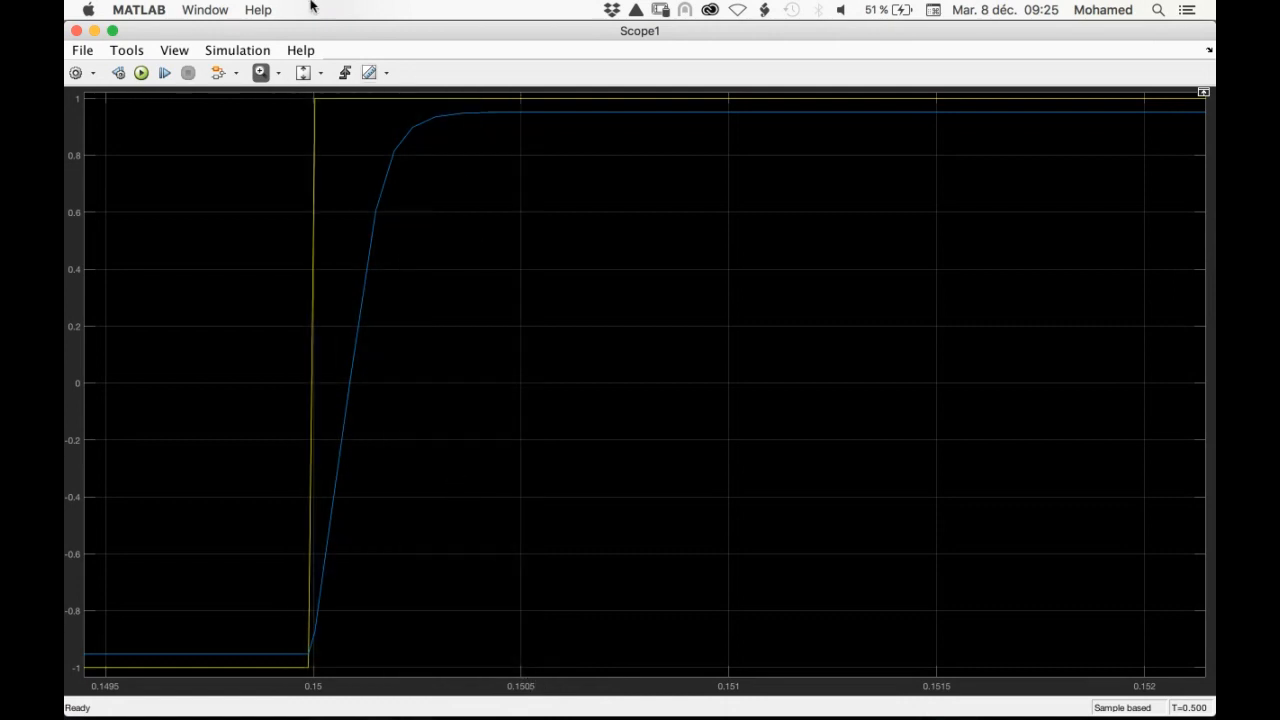
Print the zoomed Scope1 plot to a PDF file named fig_1 on the Desktop
{"action": "left_click", "coordinate": [86, 52]}
{"action": "mouse_move", "coordinate": [86, 89]}
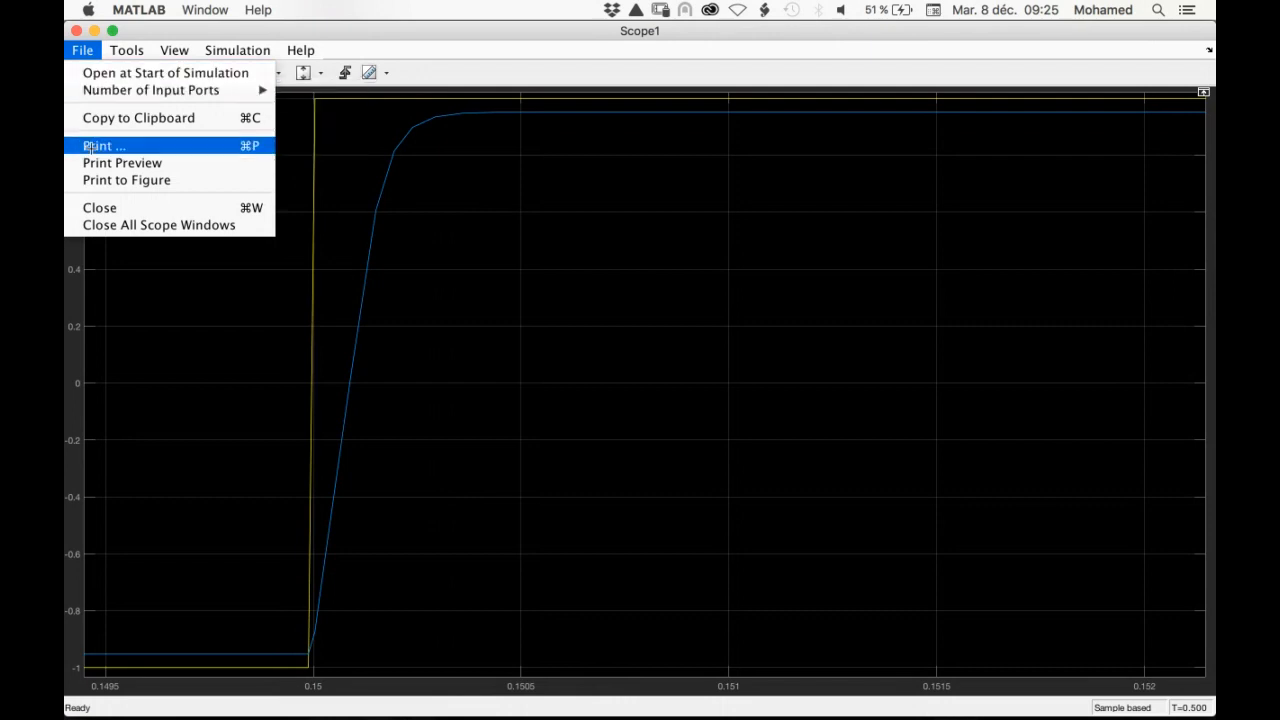
{"action": "left_click", "coordinate": [240, 277]}
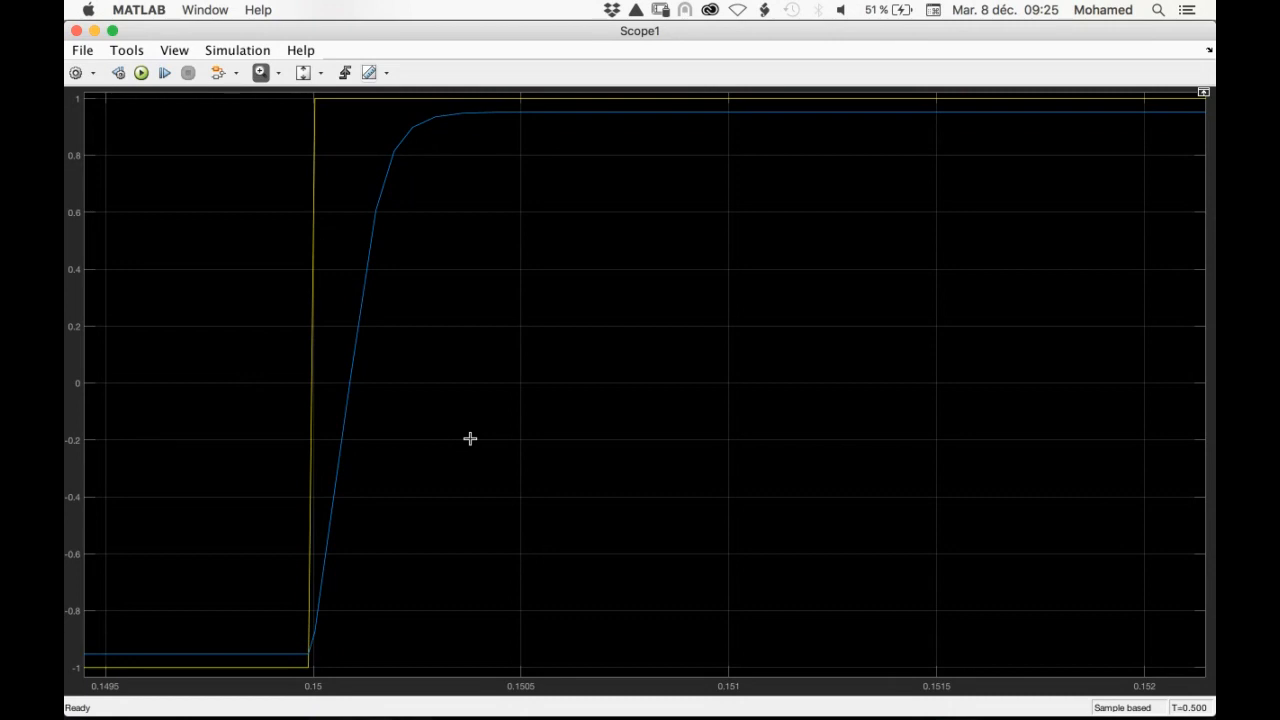
{"action": "mouse_move", "coordinate": [790, 705]}
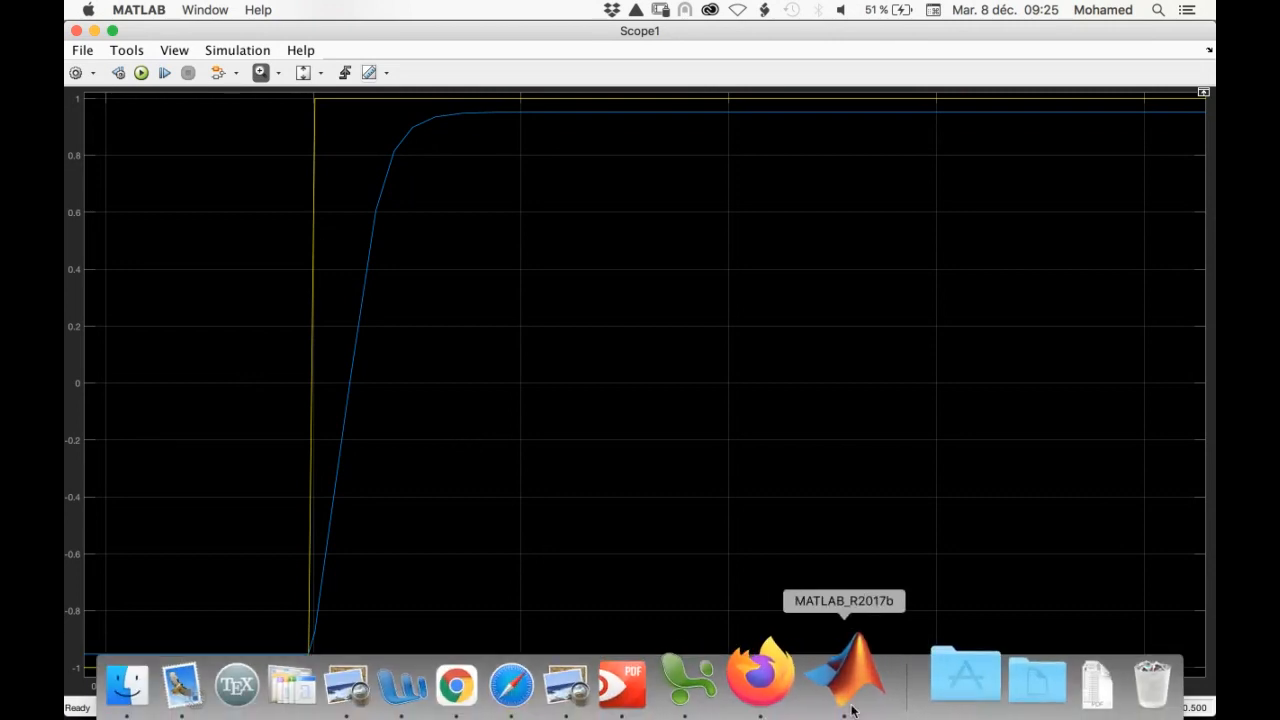
{"action": "key", "text": "super+p"}
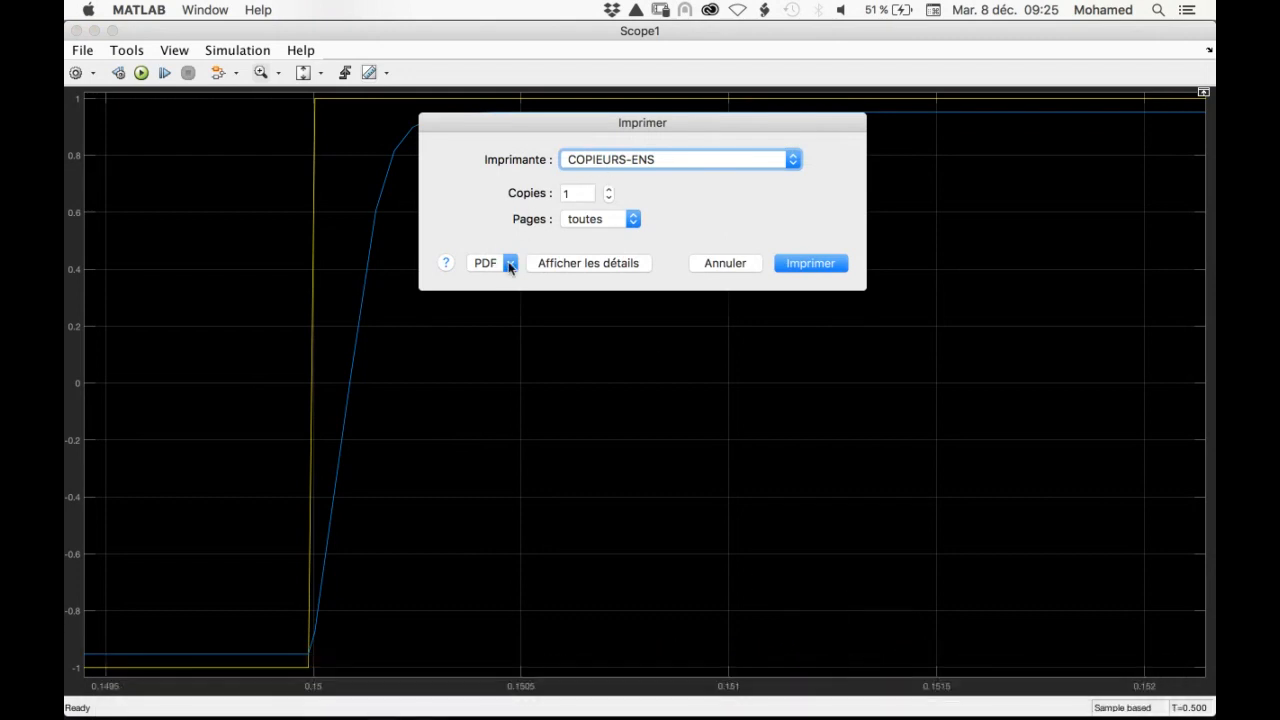
{"action": "left_click", "coordinate": [510, 263]}
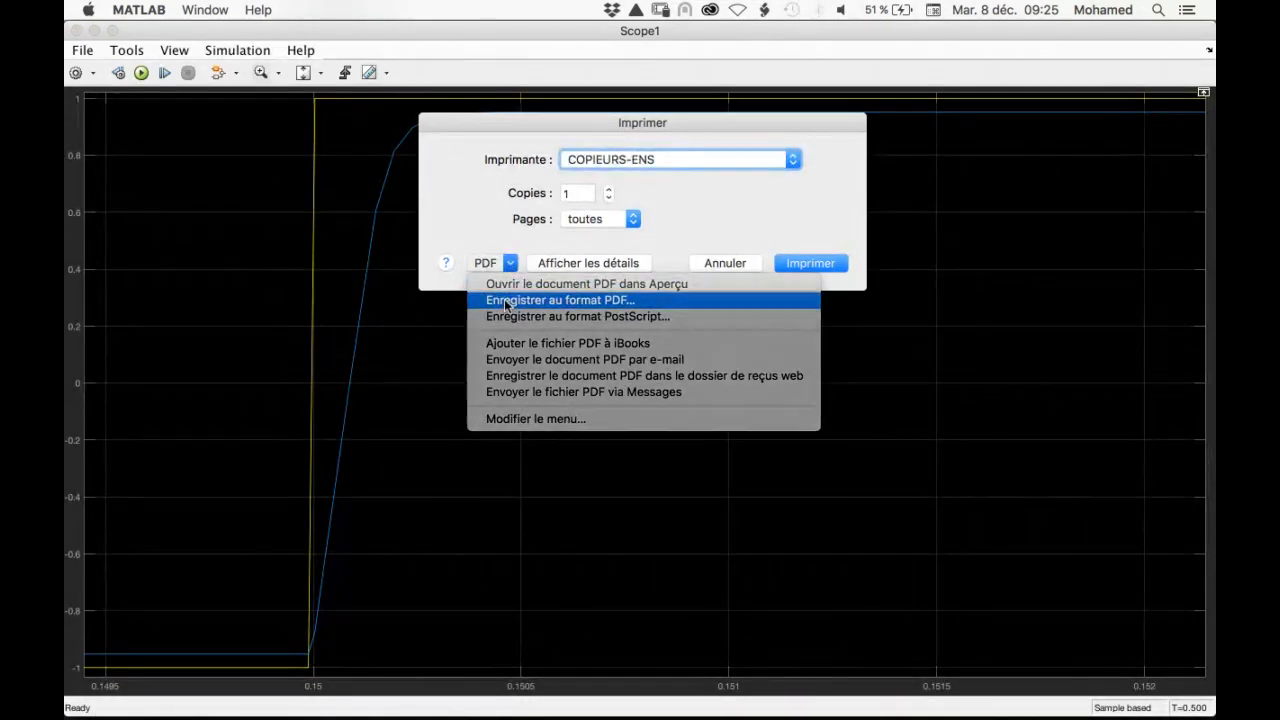
{"action": "left_click", "coordinate": [507, 304]}
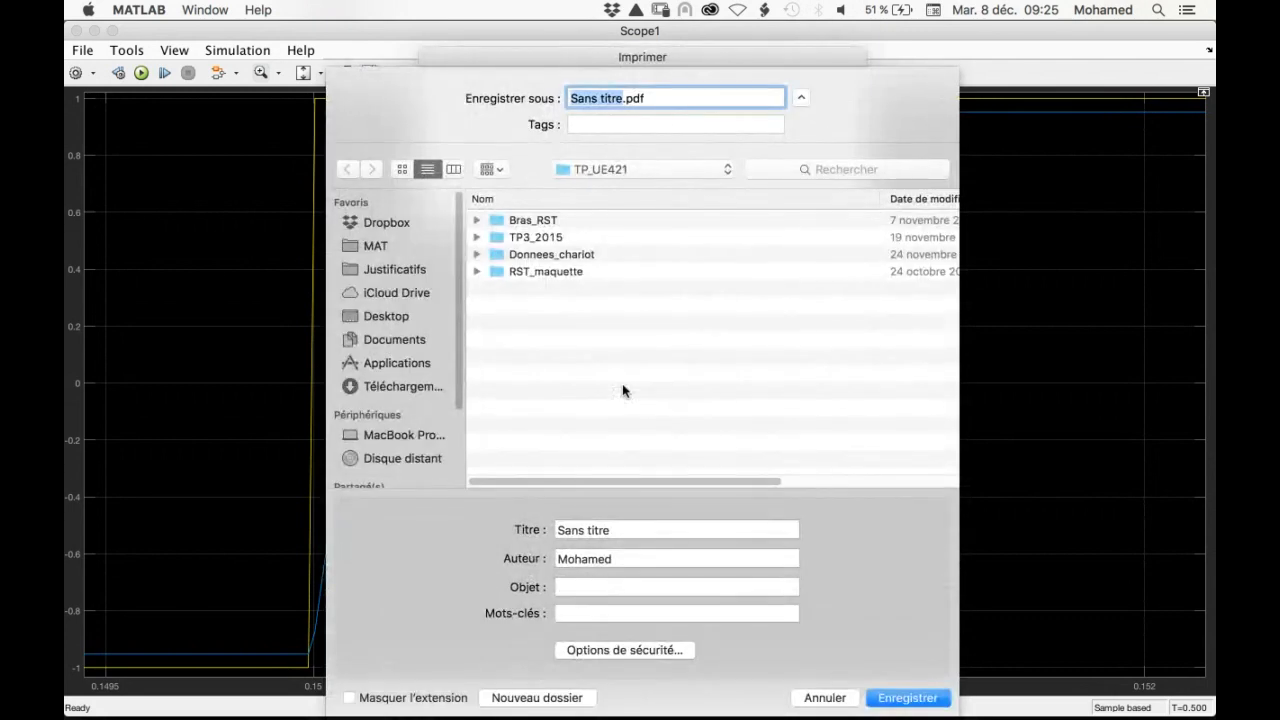
{"action": "key", "text": "BackSpace"}
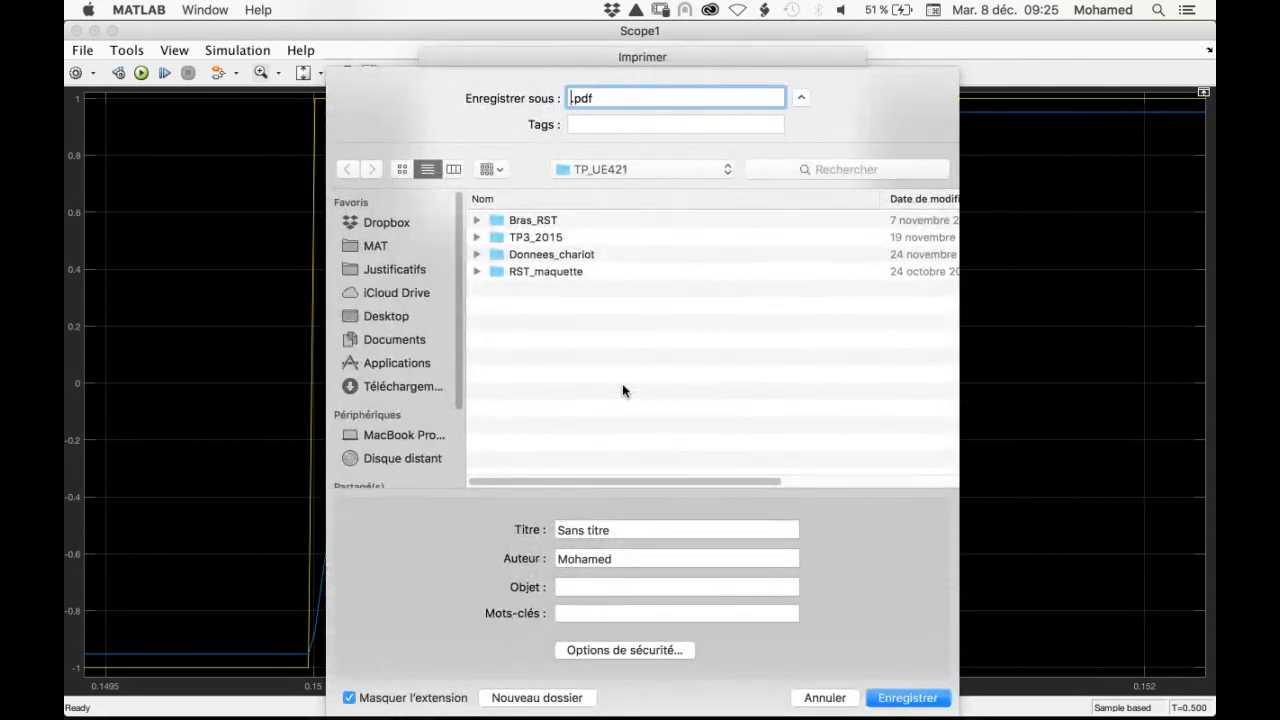
{"action": "type", "text": "fig_1"}
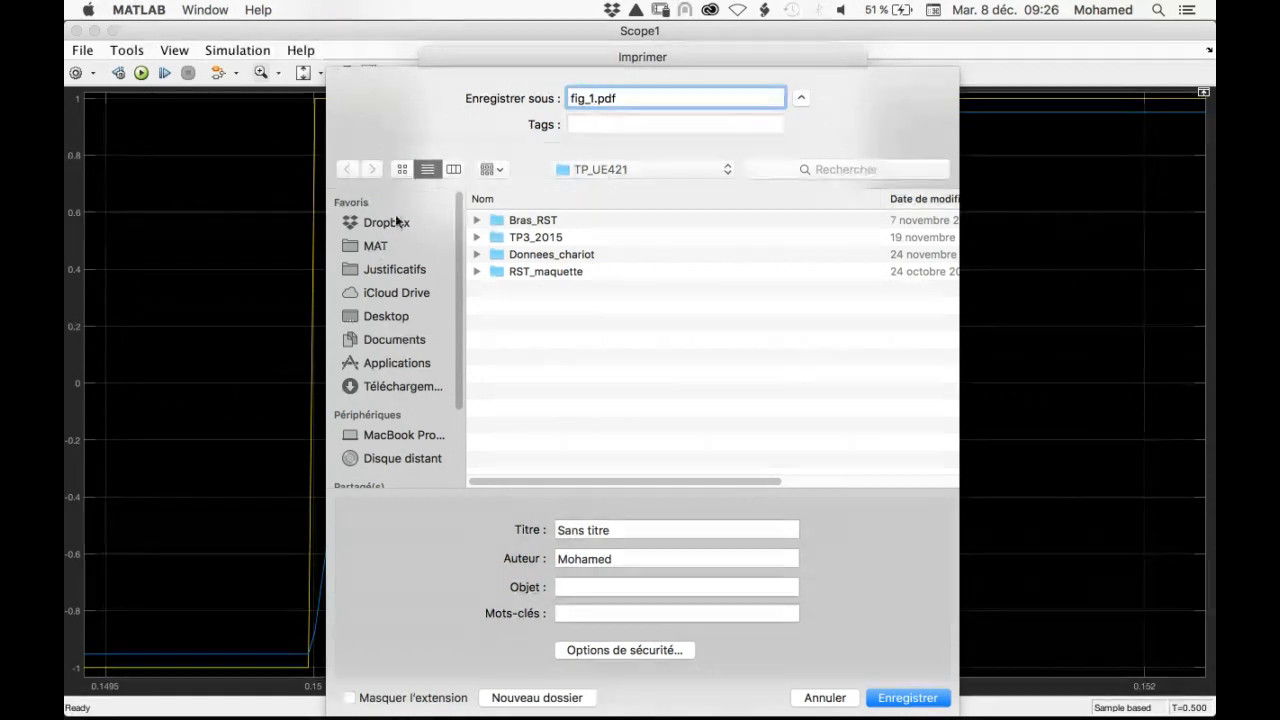
{"action": "left_click", "coordinate": [379, 316]}
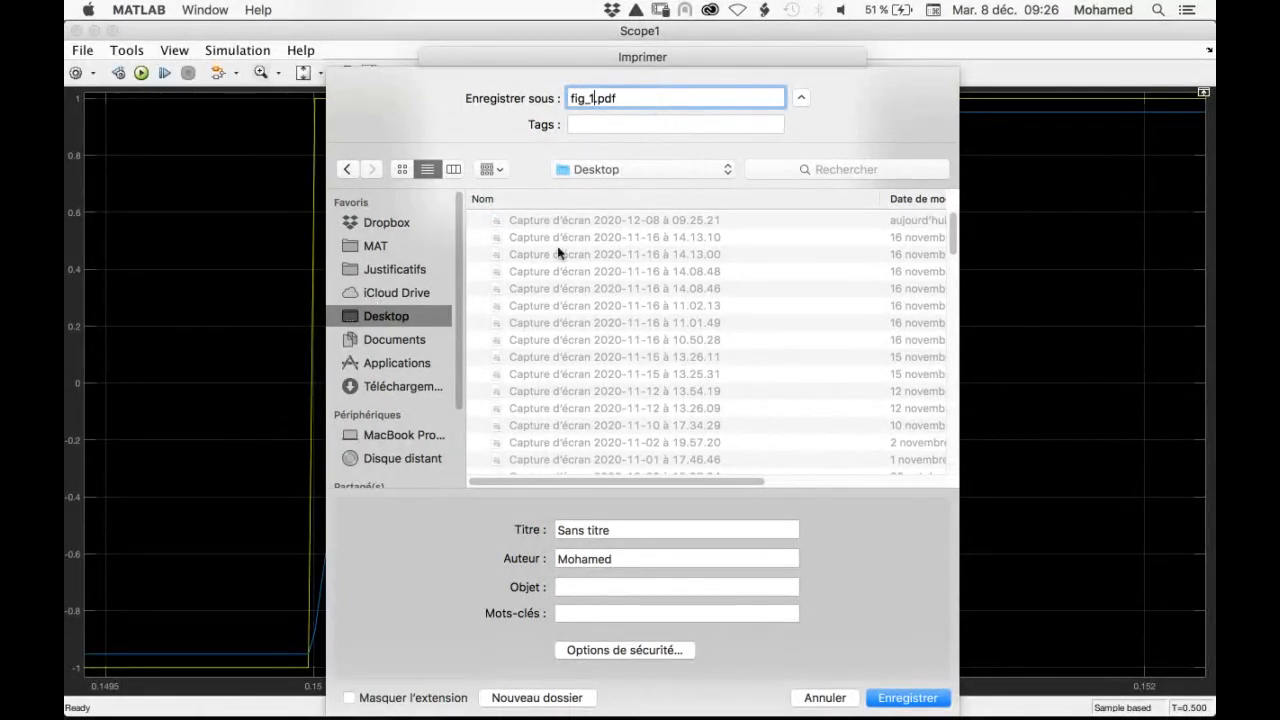
{"action": "left_click", "coordinate": [912, 699]}
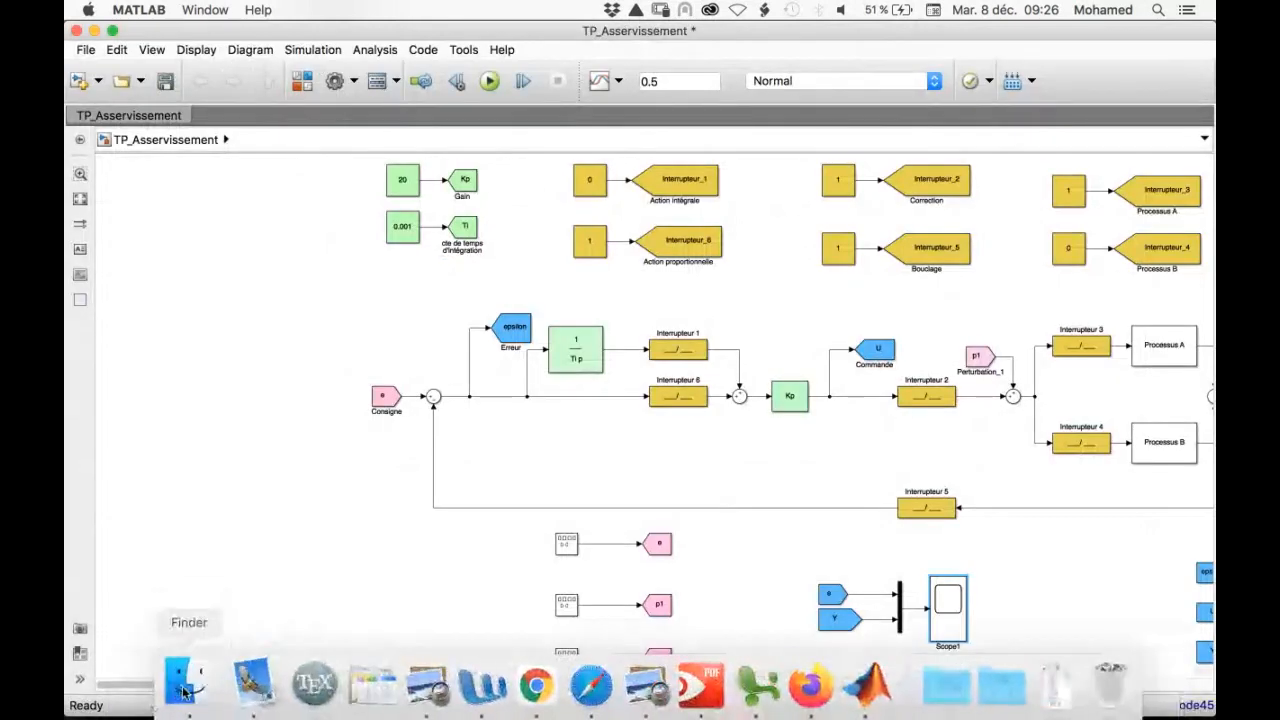
Switch to Finder, preview fig_1.pdf in the Desktop folder and open it in PDF Expert
{"action": "left_click", "coordinate": [186, 686]}
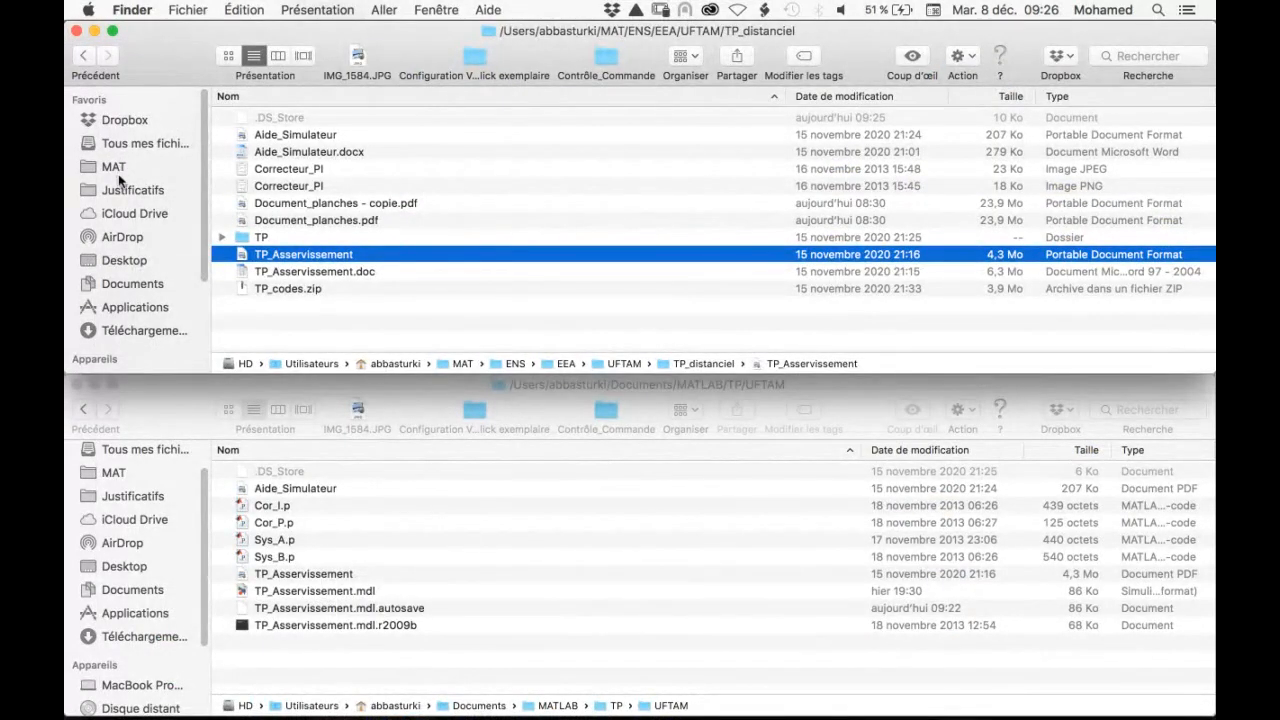
{"action": "left_click", "coordinate": [122, 260]}
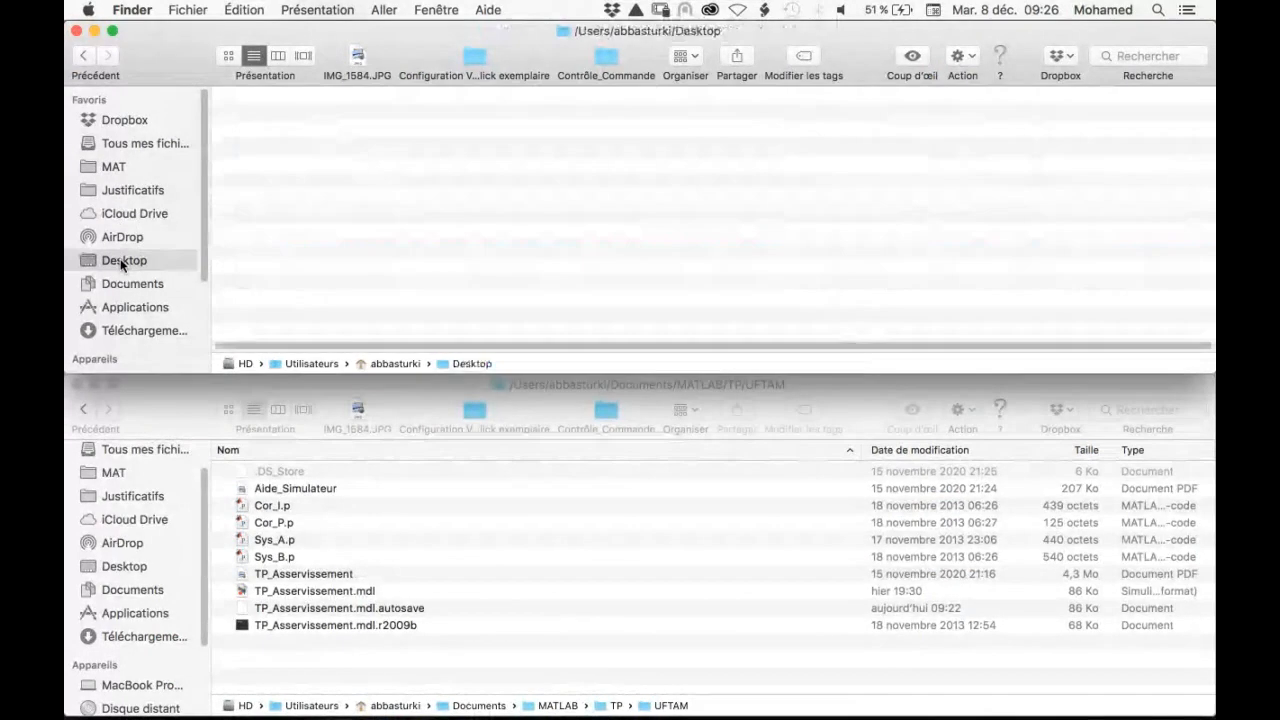
{"action": "left_click", "coordinate": [268, 117]}
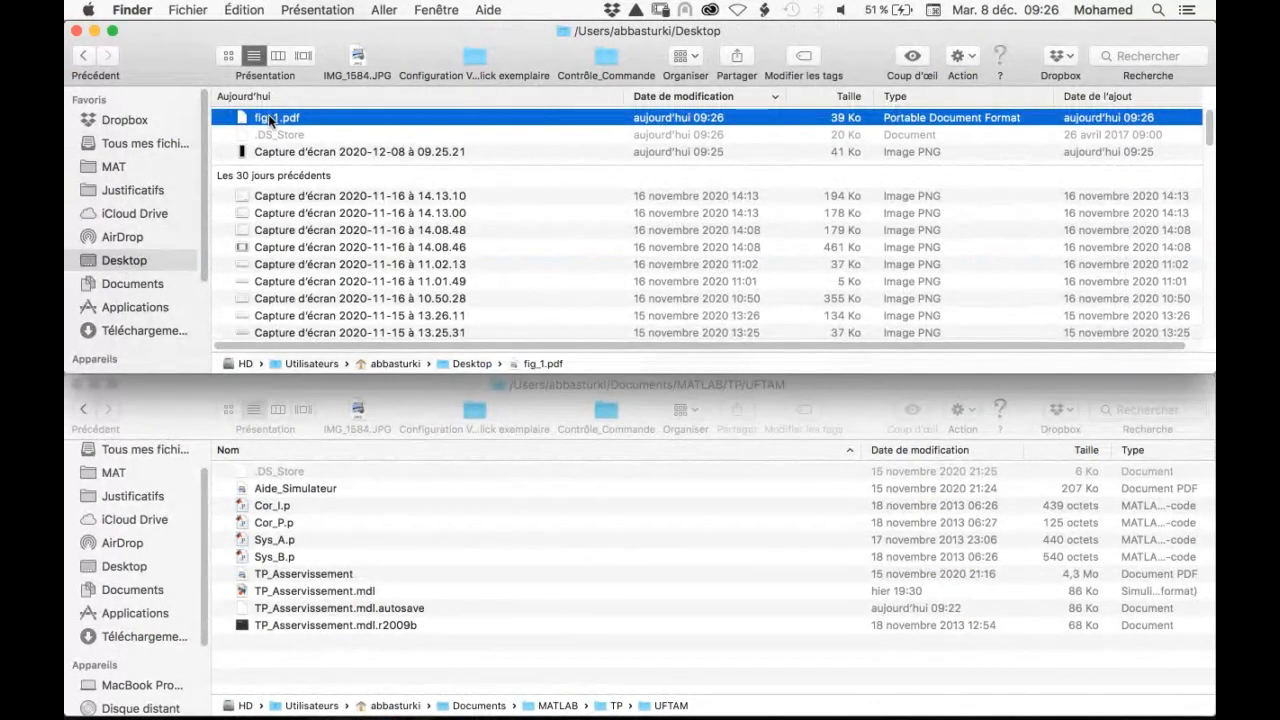
{"action": "key", "text": "space"}
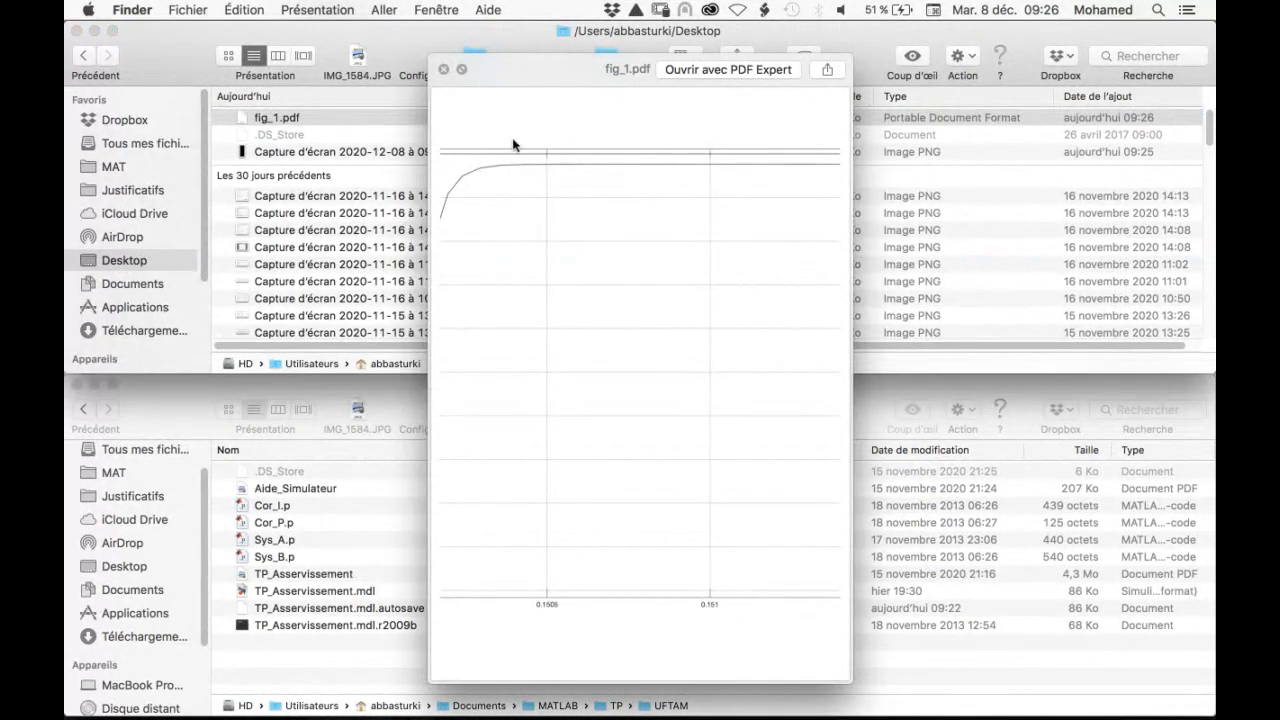
{"action": "key", "text": "space"}
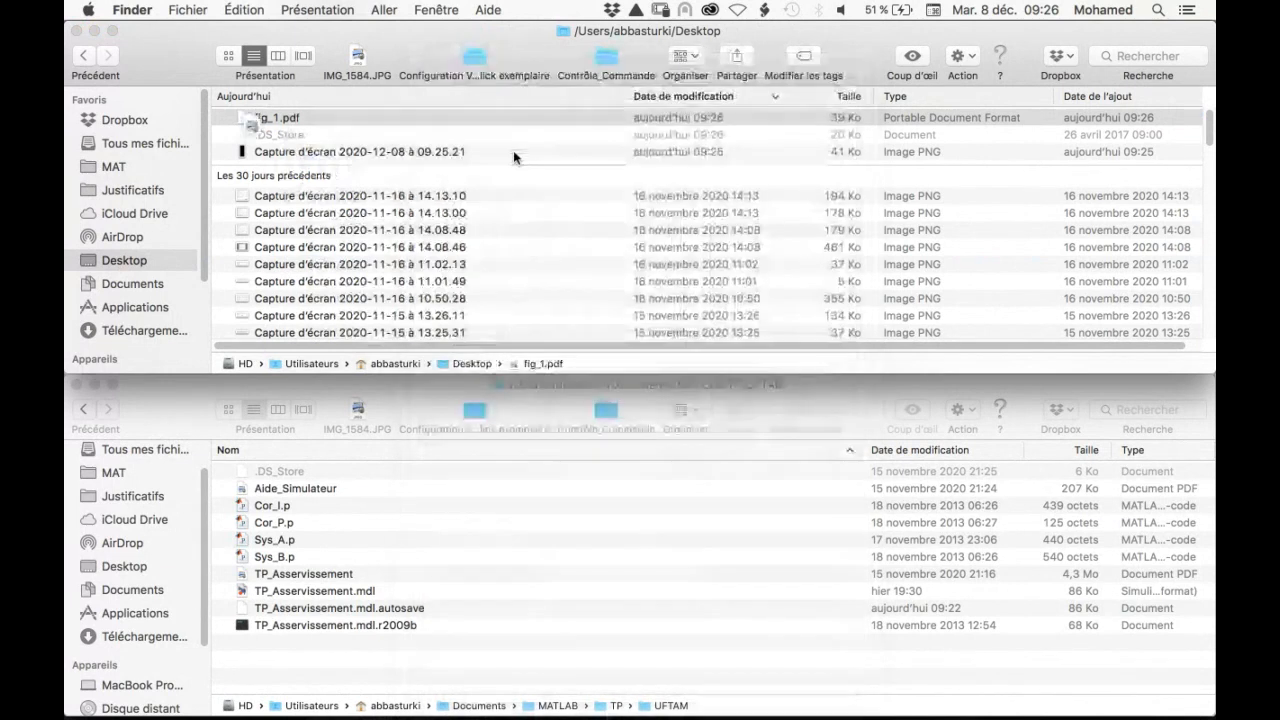
{"action": "key", "text": "super+o"}
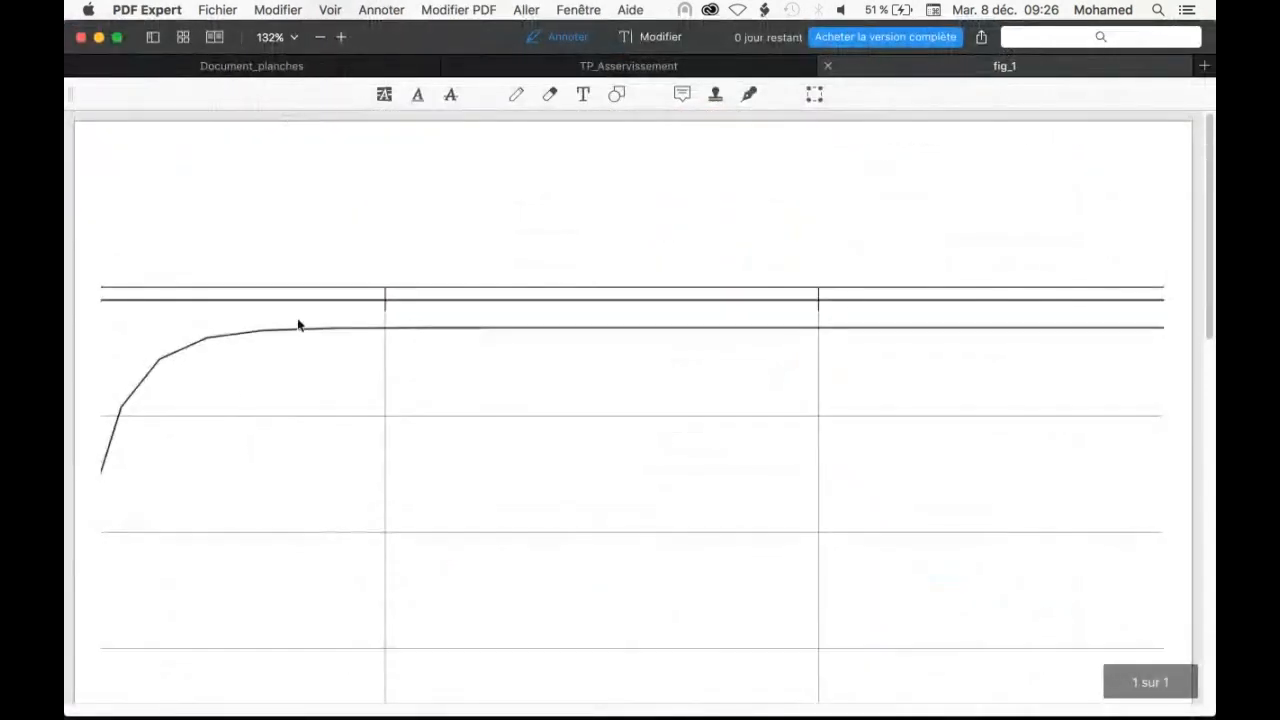
Examine the printed curve and time axis over the whole fig_1 page and close the document
{"action": "scroll", "coordinate": [147, 395], "scroll_direction": "down", "scroll_amount": 5}
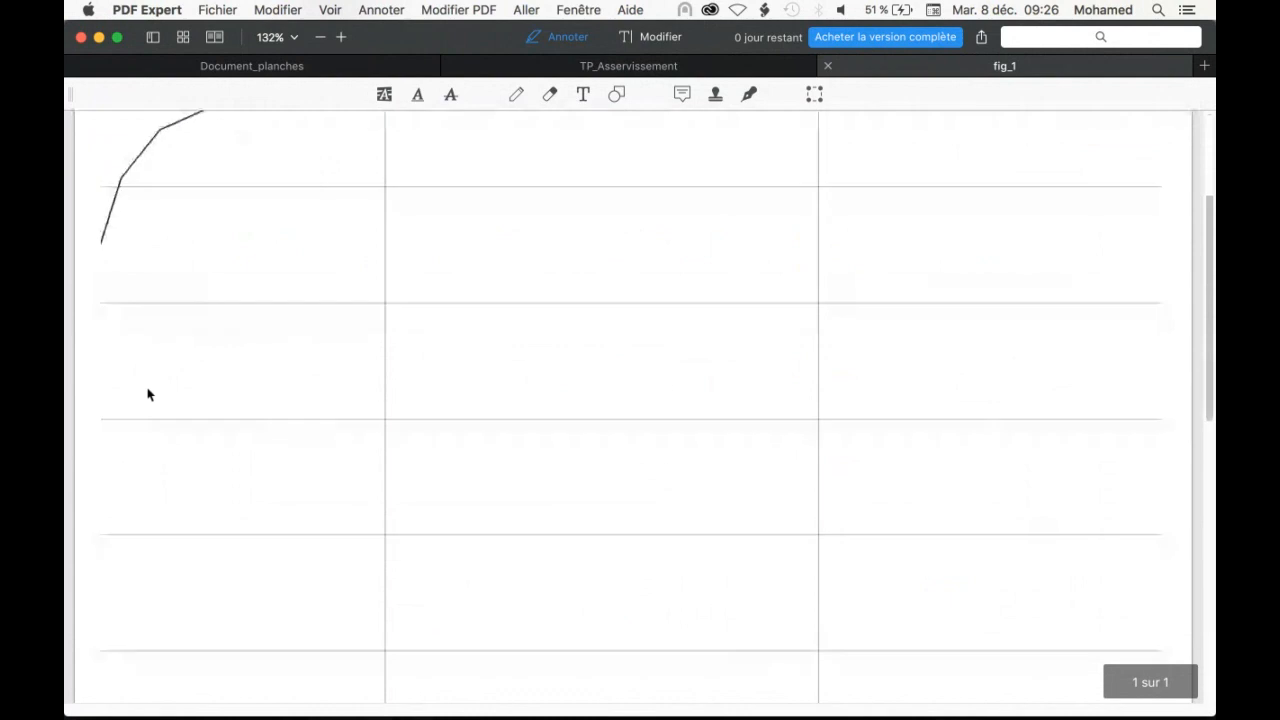
{"action": "scroll", "coordinate": [147, 395], "scroll_direction": "down", "scroll_amount": 3}
{"action": "scroll", "coordinate": [147, 395], "scroll_direction": "up", "scroll_amount": 8}
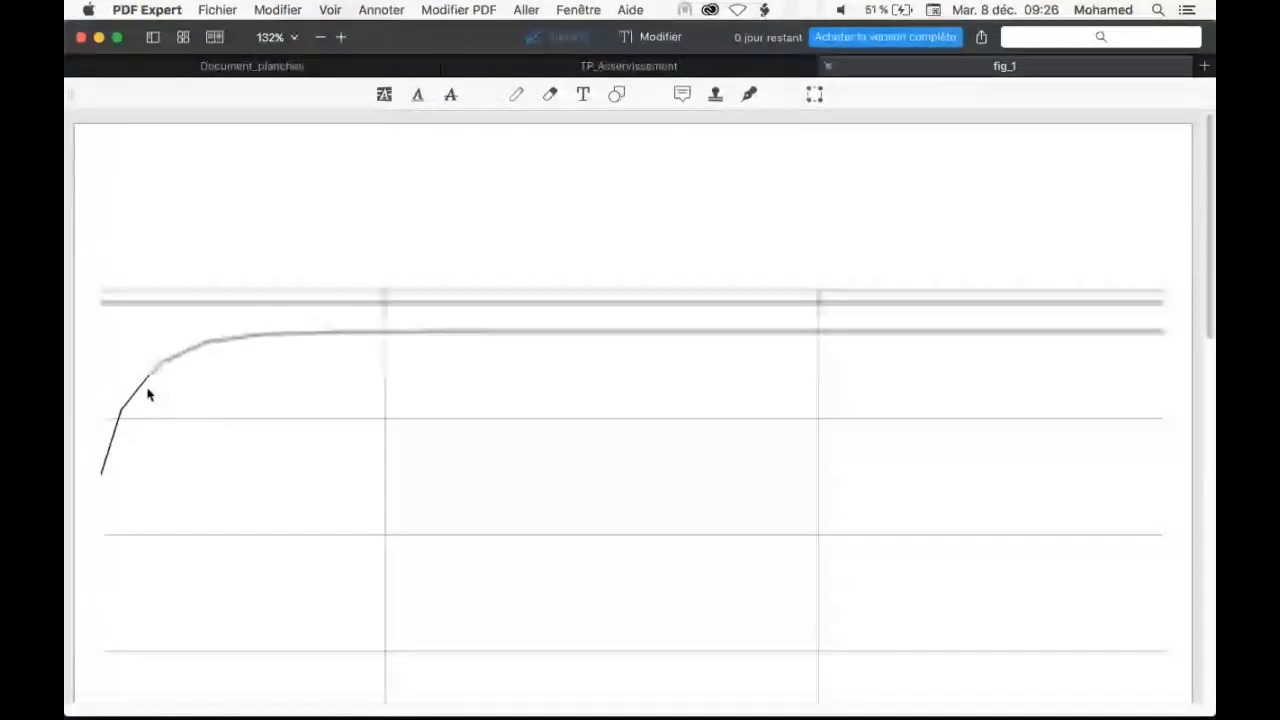
{"action": "scroll", "coordinate": [190, 324], "scroll_direction": "down", "scroll_amount": 1}
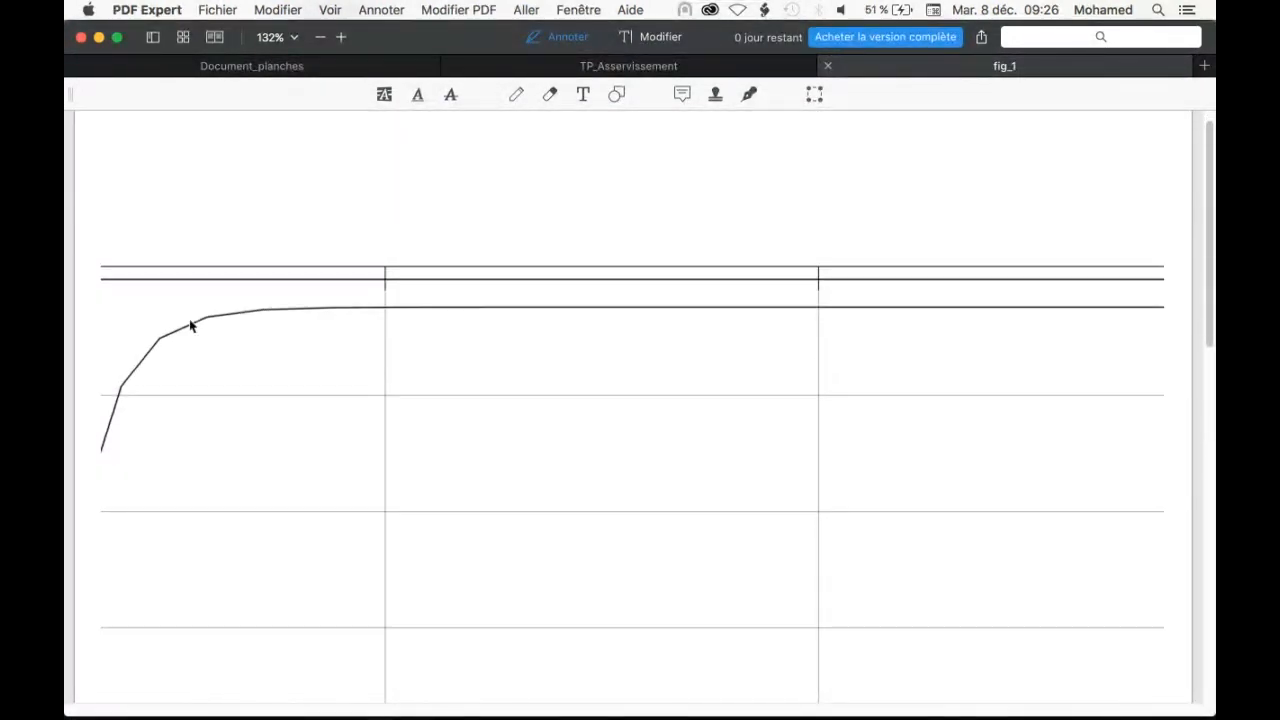
{"action": "scroll", "coordinate": [190, 324], "scroll_direction": "down", "scroll_amount": 2}
{"action": "scroll", "coordinate": [190, 330], "scroll_direction": "down", "scroll_amount": 5}
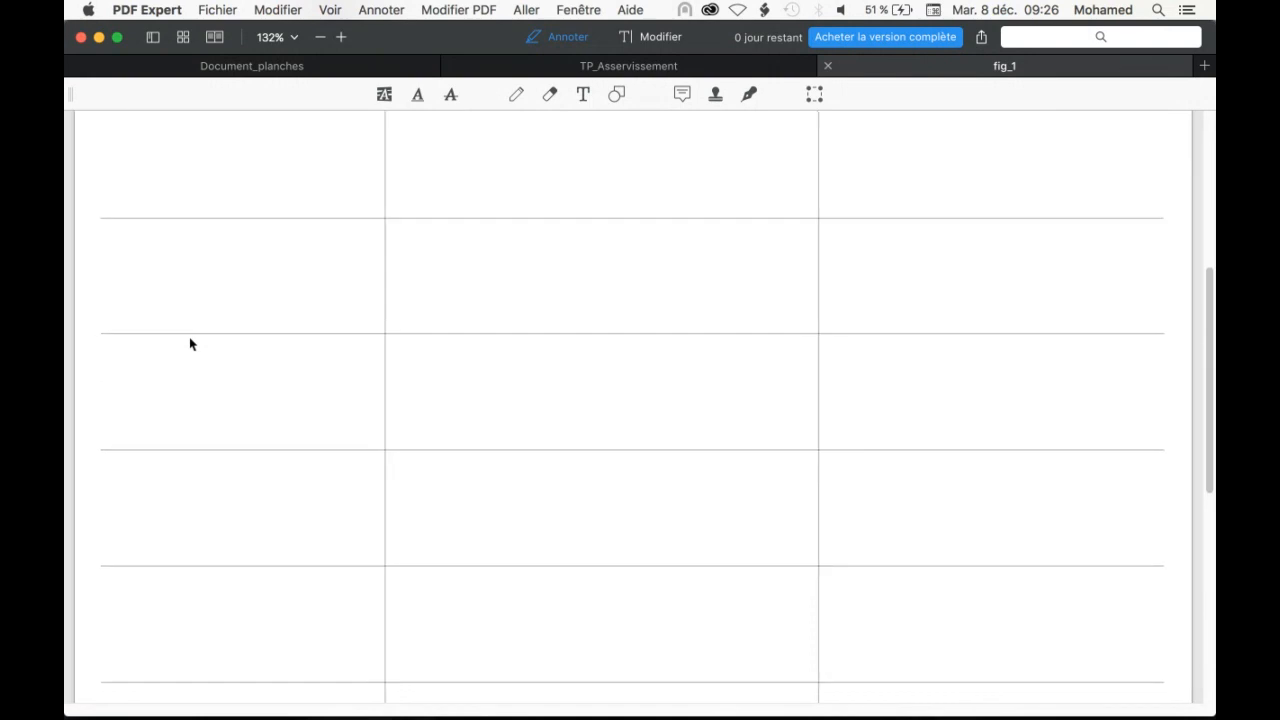
{"action": "scroll", "coordinate": [190, 343], "scroll_direction": "down", "scroll_amount": 5}
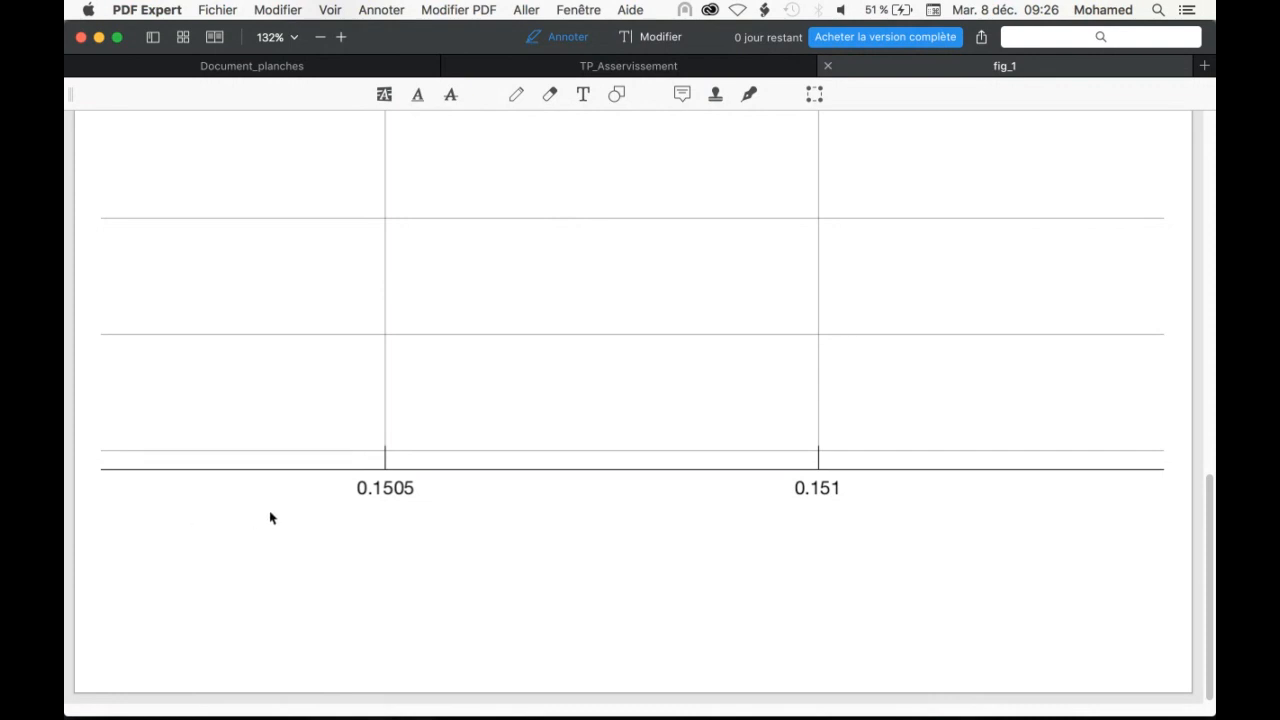
{"action": "scroll", "coordinate": [318, 483], "scroll_direction": "up", "scroll_amount": 3}
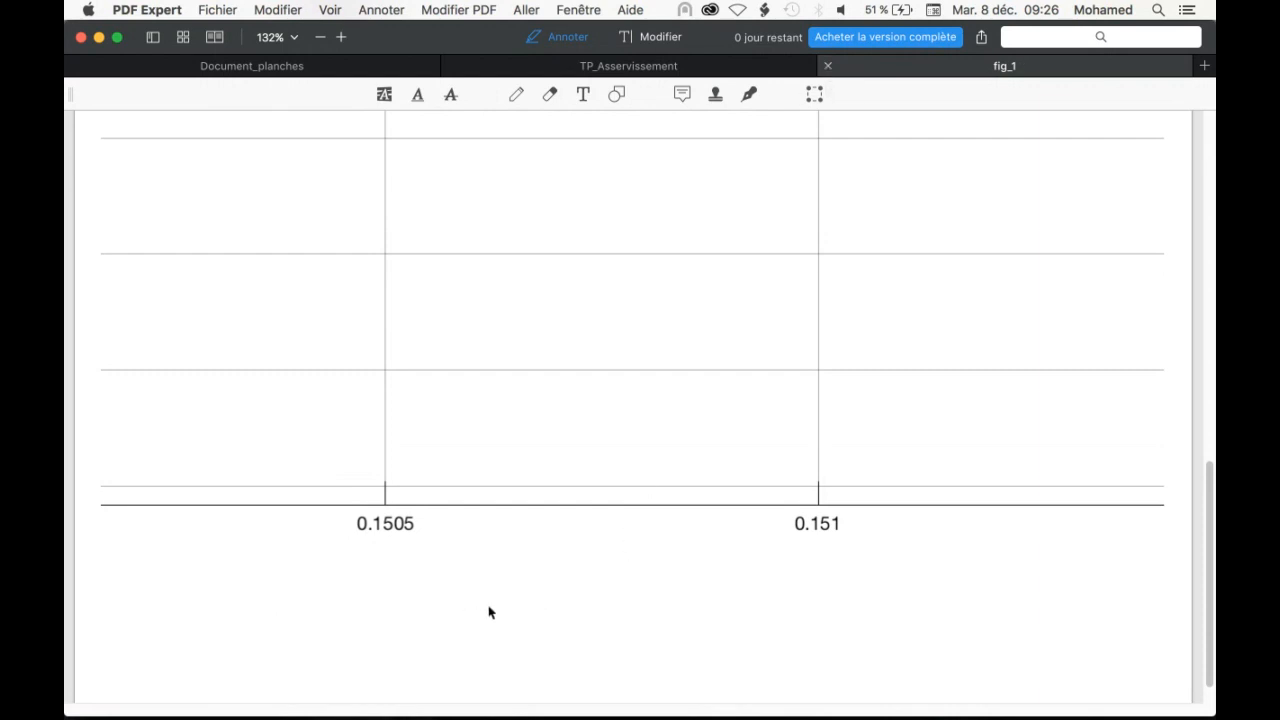
{"action": "left_click", "coordinate": [828, 66]}
{"action": "scroll", "coordinate": [630, 573], "scroll_direction": "down", "scroll_amount": 3}
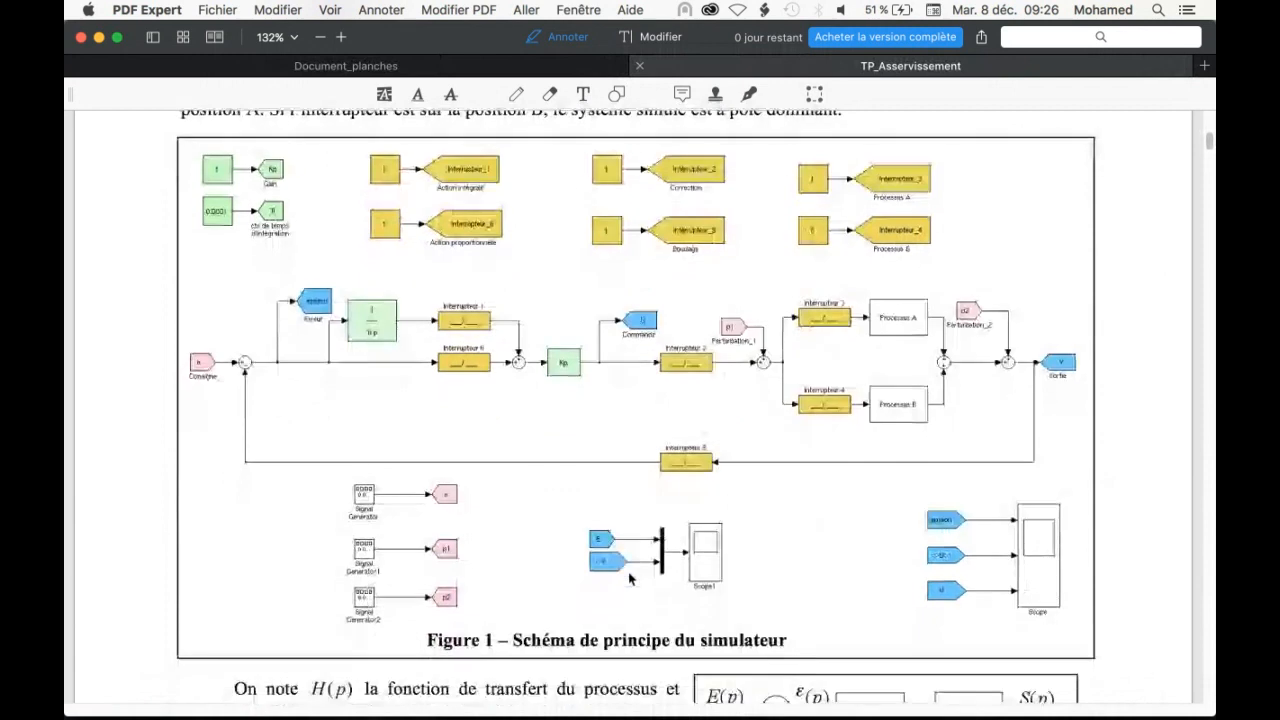